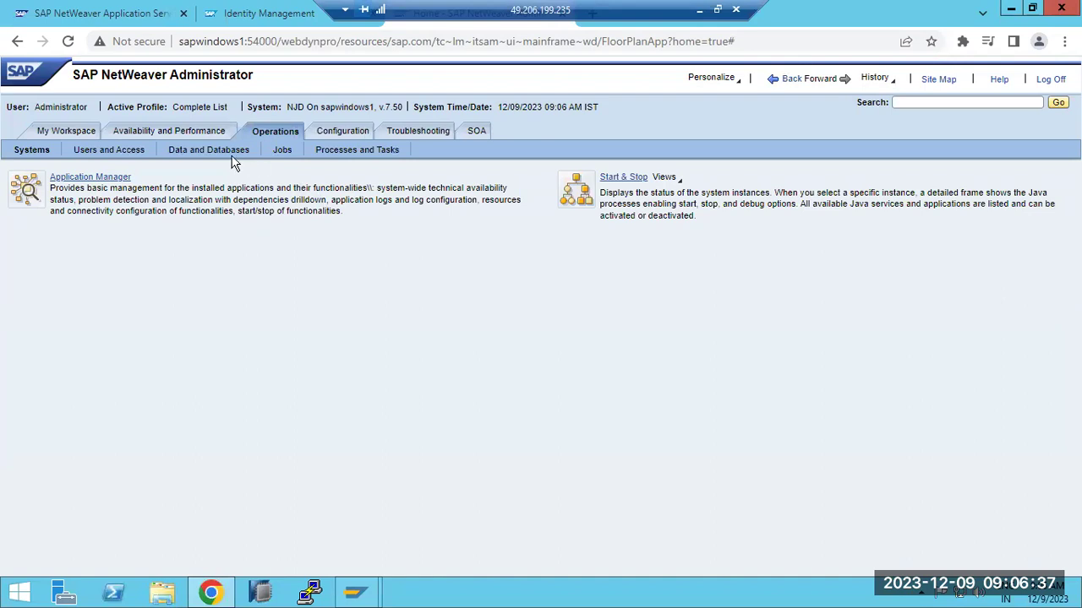
- Open Trusted Systems in the security configuration and view the single sign-on setup with SAP Logon Tickets
left_click(355, 134)
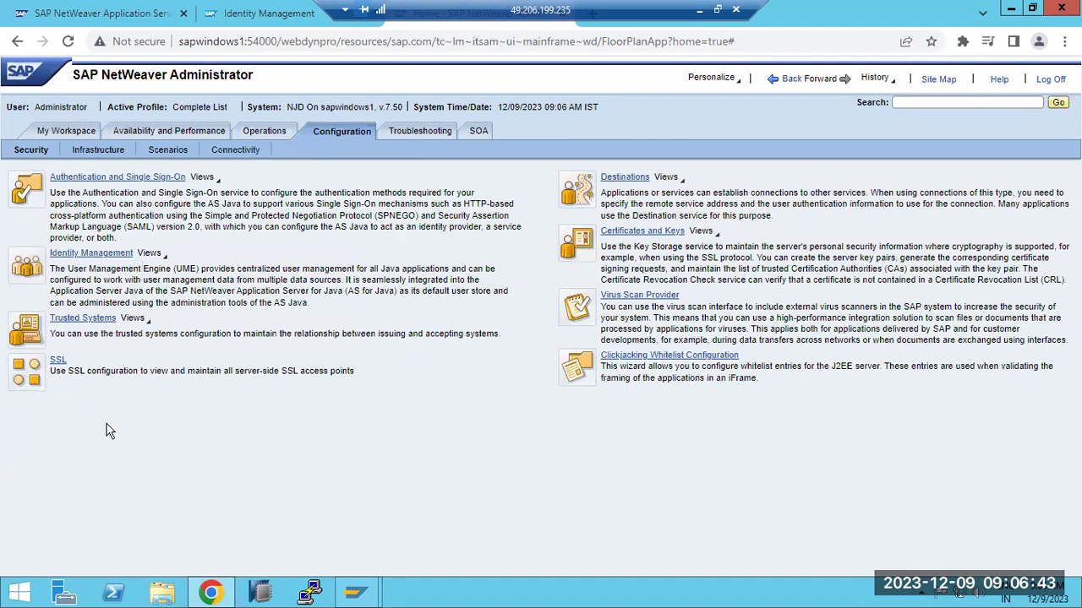
left_click(84, 318)
mouse_move(355, 591)
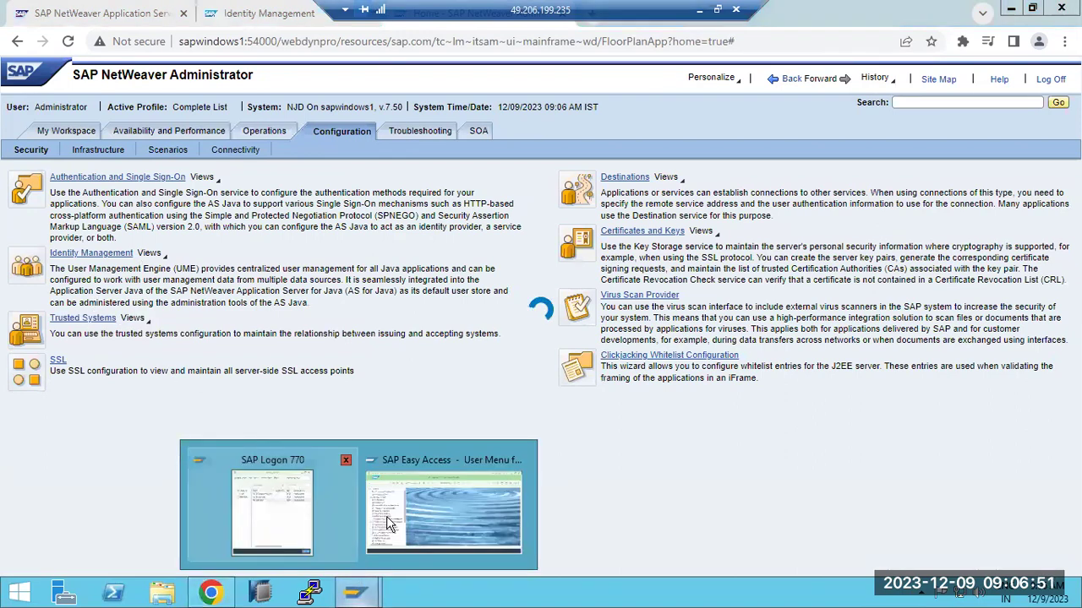
left_click(391, 523)
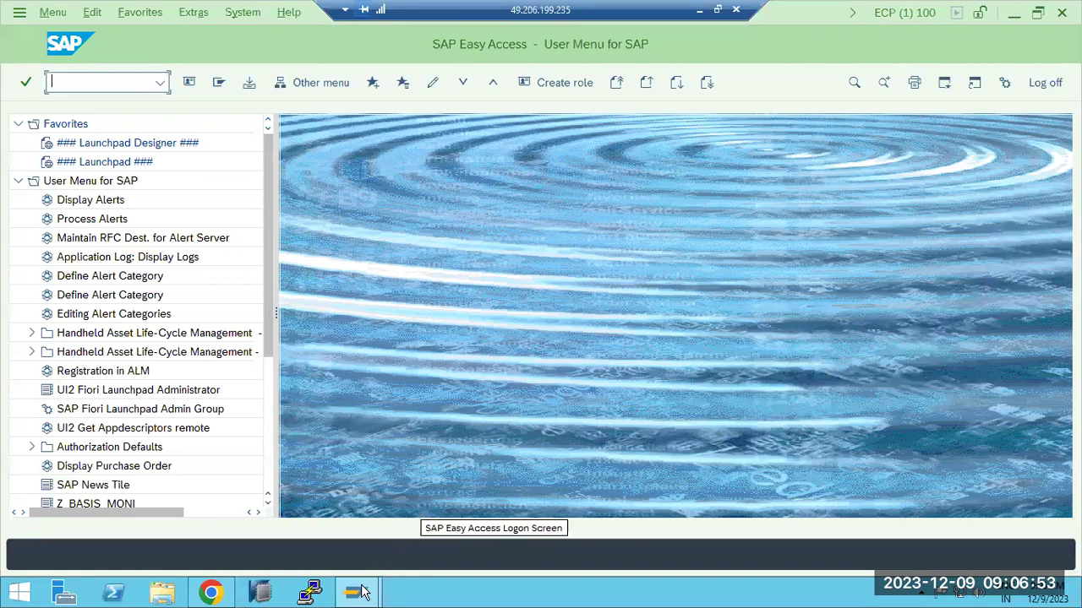
mouse_move(362, 592)
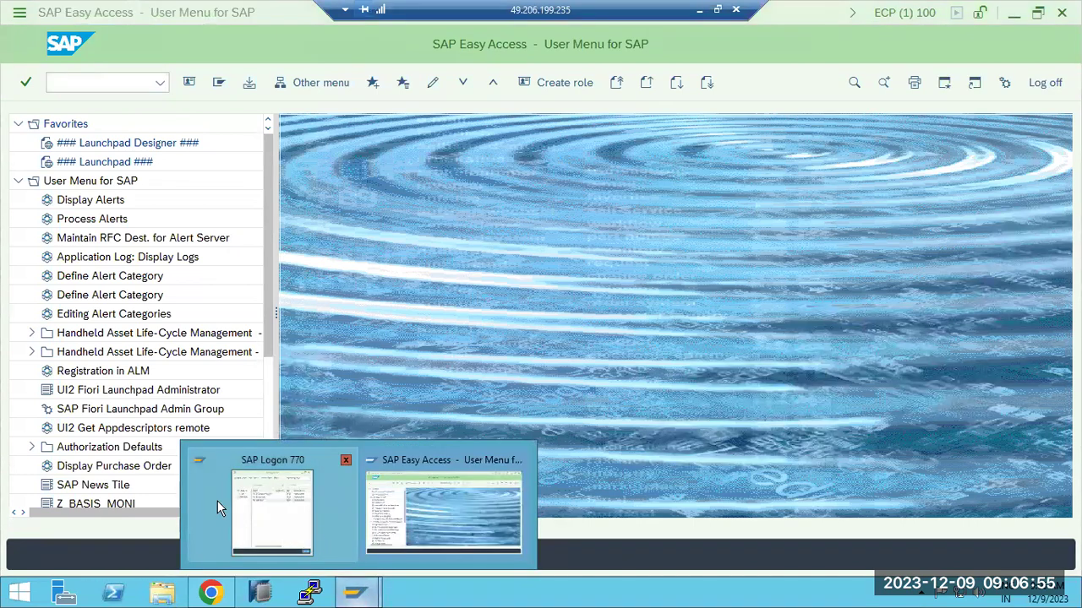
left_click(211, 591)
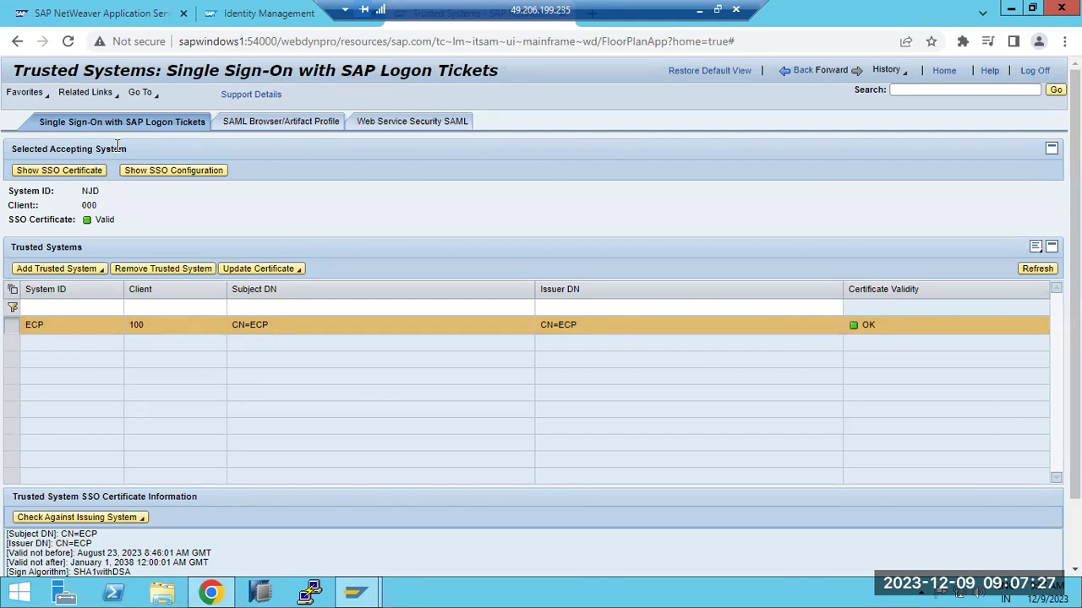
- Return to the security configuration overview and view the SSL configuration of the Java instance
left_click(802, 71)
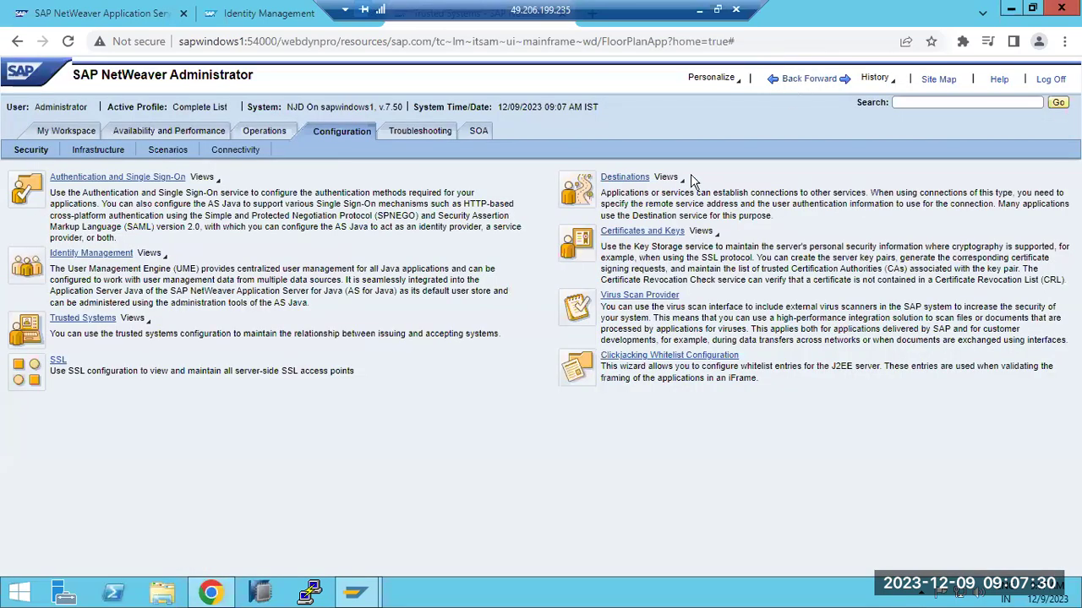
left_click(53, 361)
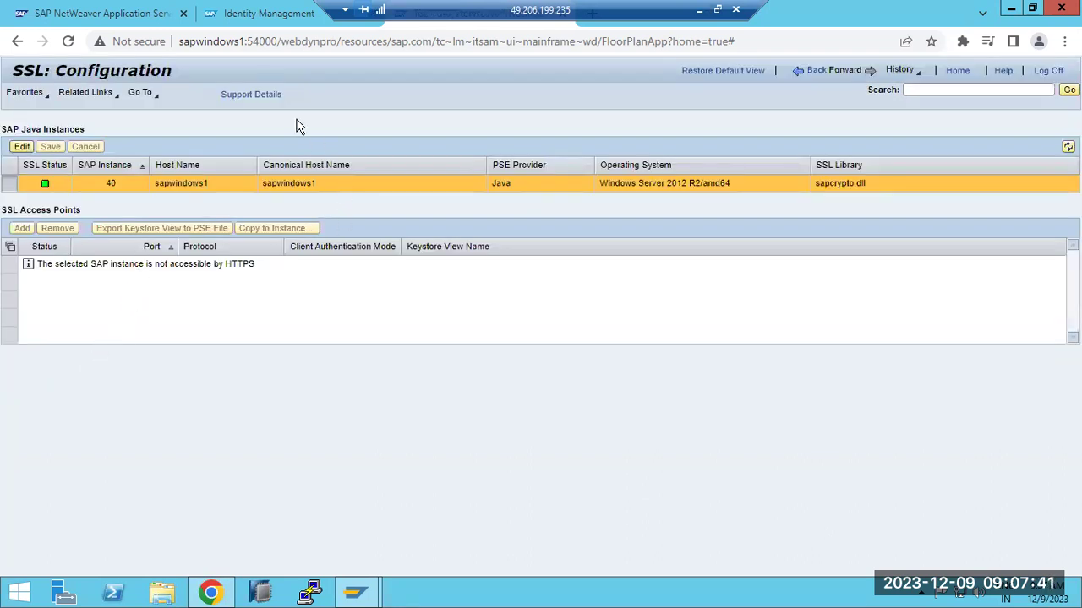
left_click(816, 70)
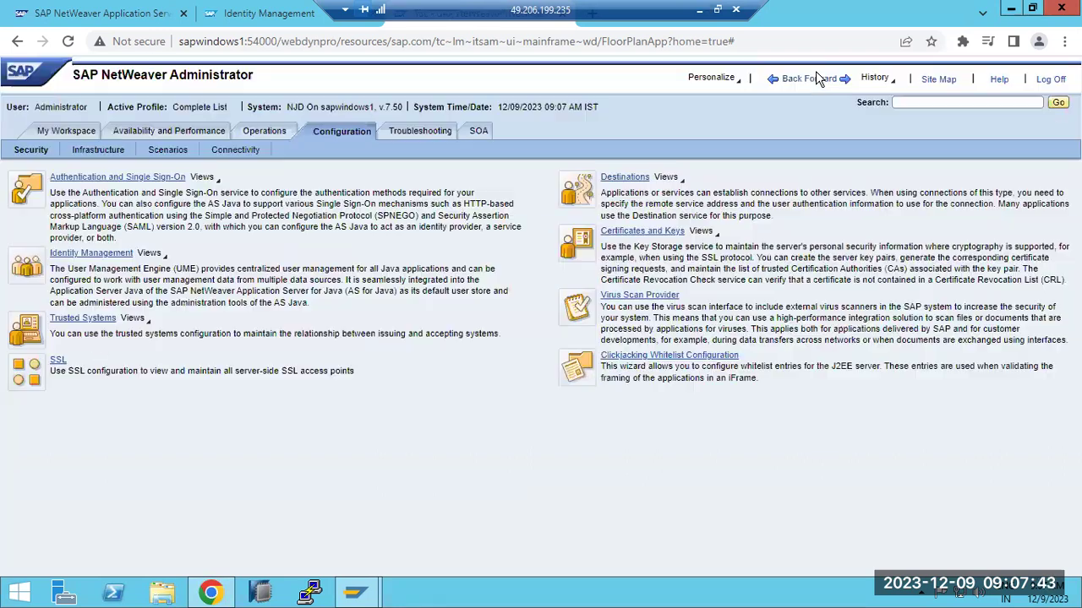
- Test the UMEBackendConnection RFC destination by pinging it, and return to the security configuration overview
left_click(628, 178)
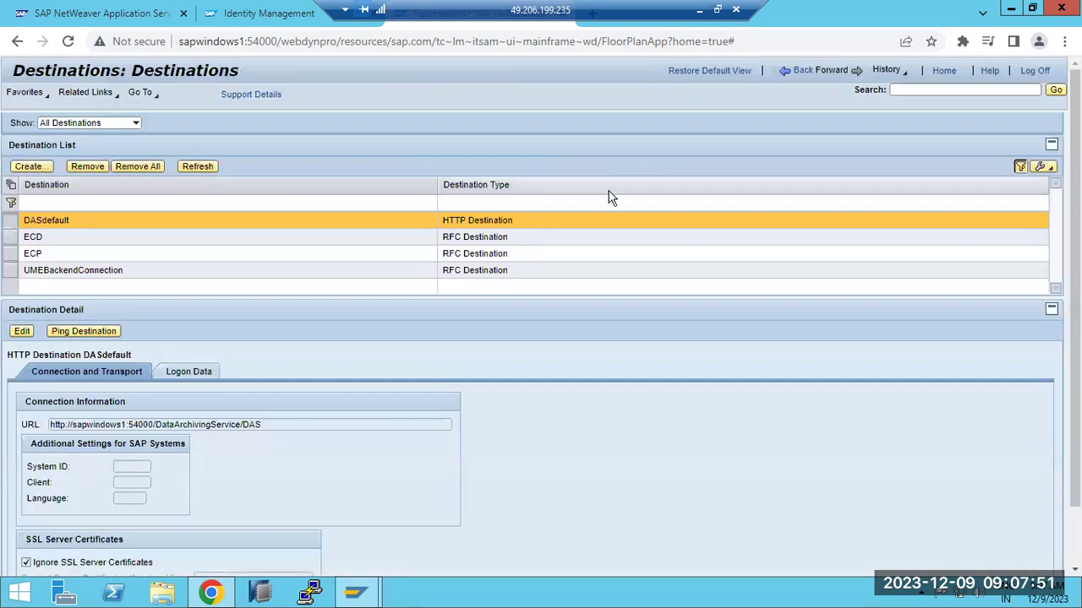
left_click(51, 271)
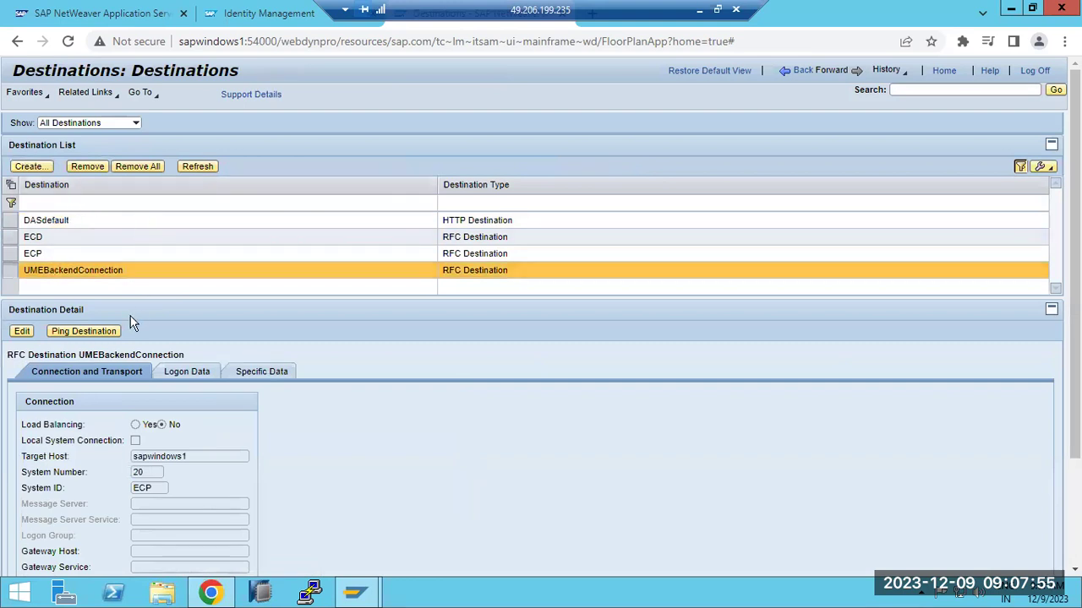
left_click(84, 332)
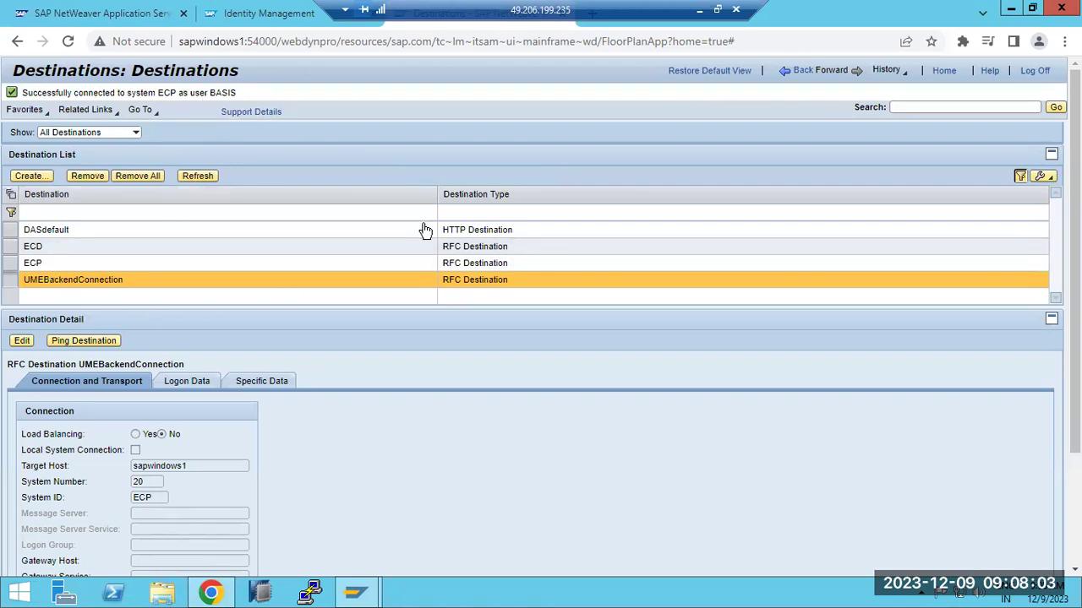
left_click(801, 73)
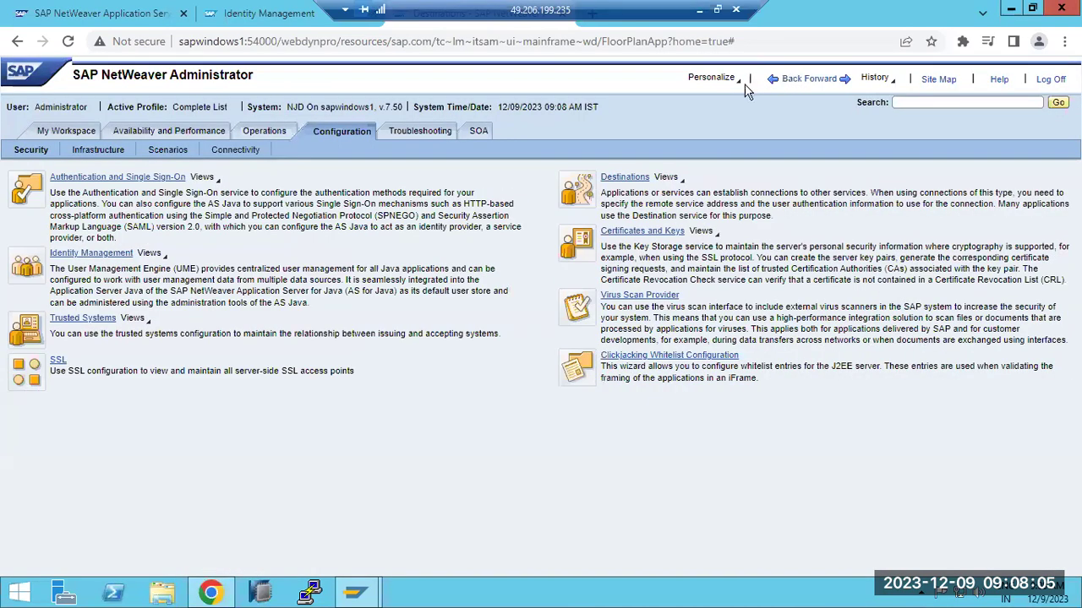
- Switch to Paint and draw one rectangle at left and two stacked at right, with lines connecting the left one to both
left_click(699, 10)
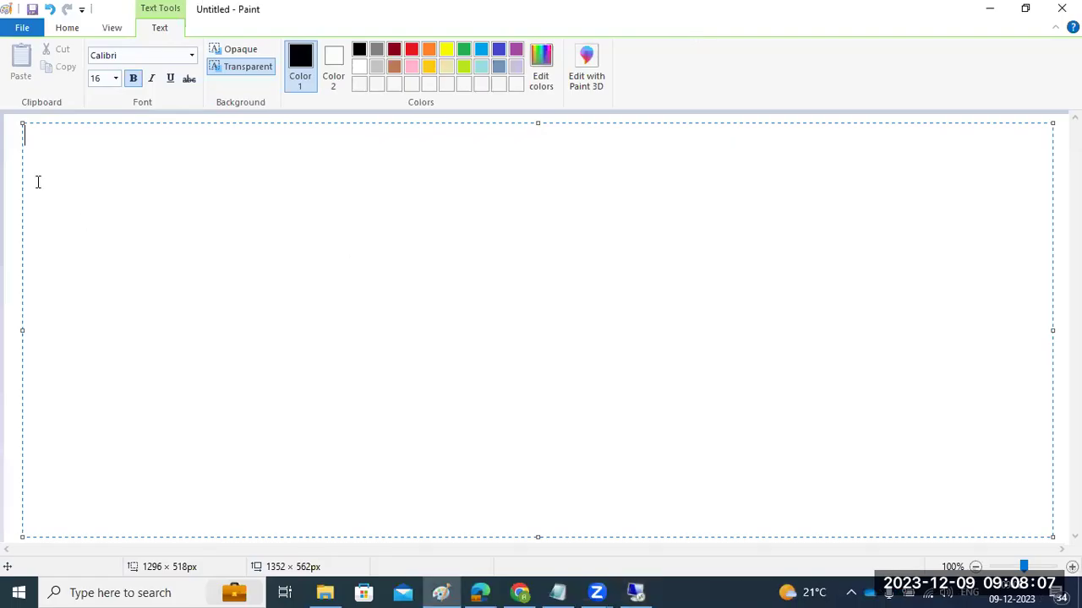
left_click(73, 28)
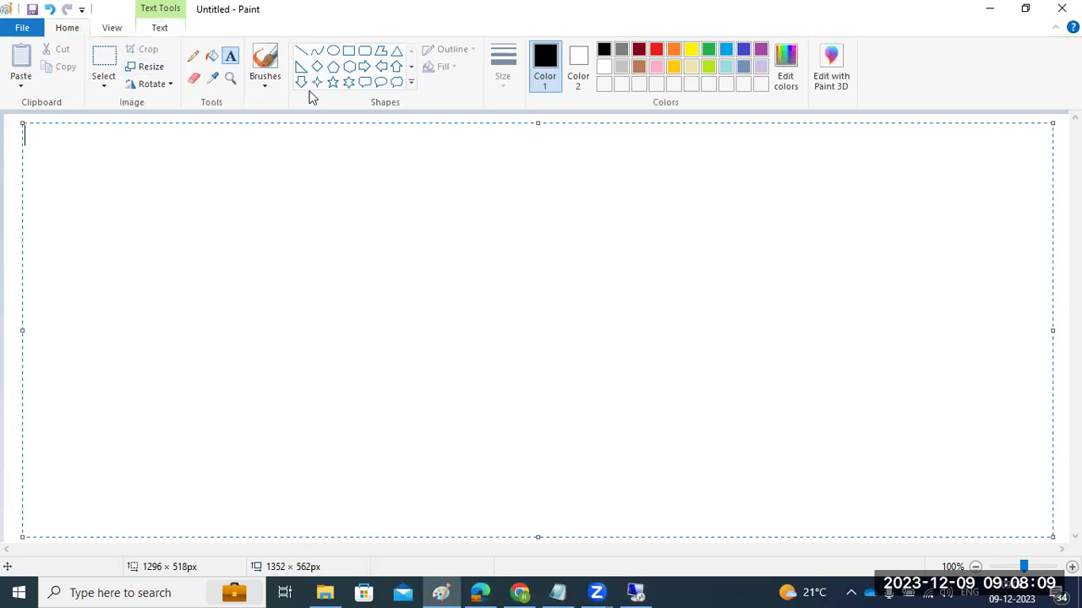
left_click(349, 50)
left_click_drag(301, 180, 426, 284)
left_click_drag(679, 182, 776, 268)
left_click_drag(685, 326, 787, 418)
left_click(301, 50)
left_click_drag(382, 217, 708, 212)
mouse_move(382, 217)
left_mouse_down()
mouse_move(383, 229)
mouse_move(397, 195)
mouse_move(398, 213)
mouse_move(466, 248)
mouse_move(712, 357)
left_mouse_up()
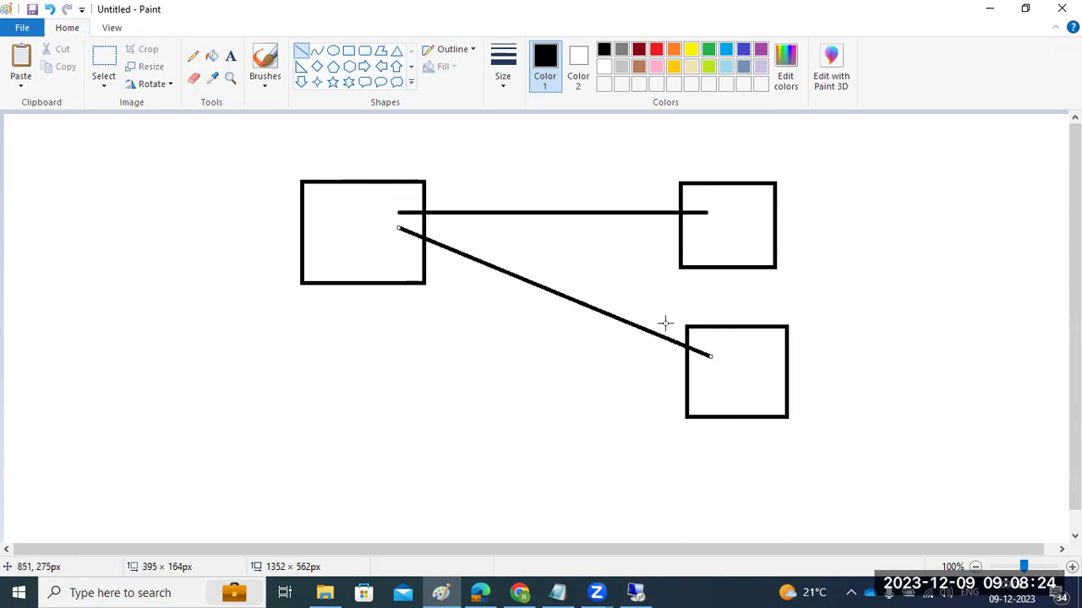
- Add short line strokes inside the lower-right rectangle of the Paint diagram
left_click(636, 592)
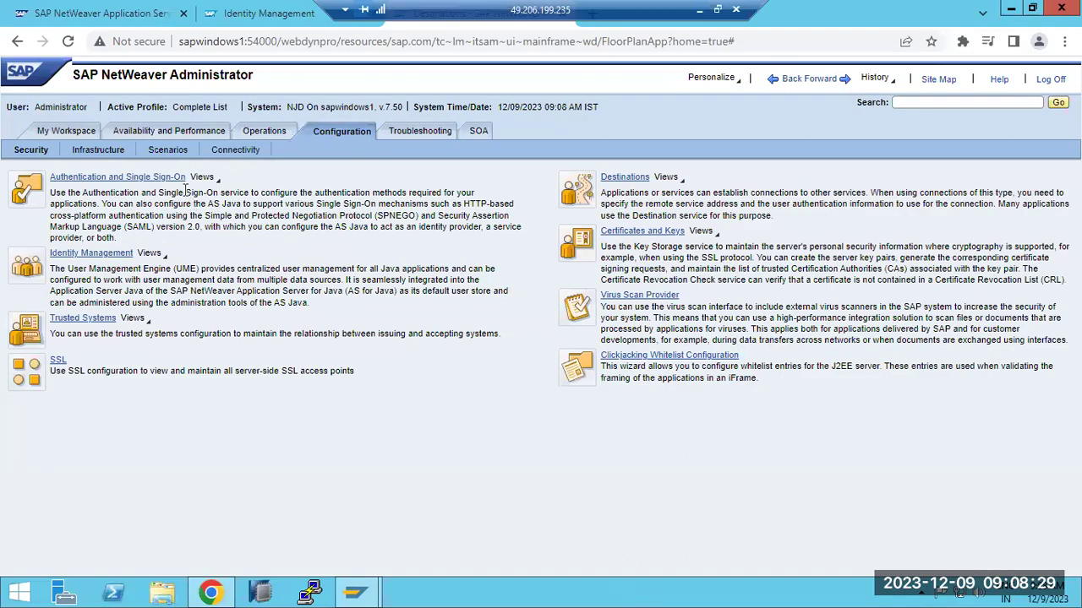
left_click(699, 9)
left_click_drag(742, 375, 779, 372)
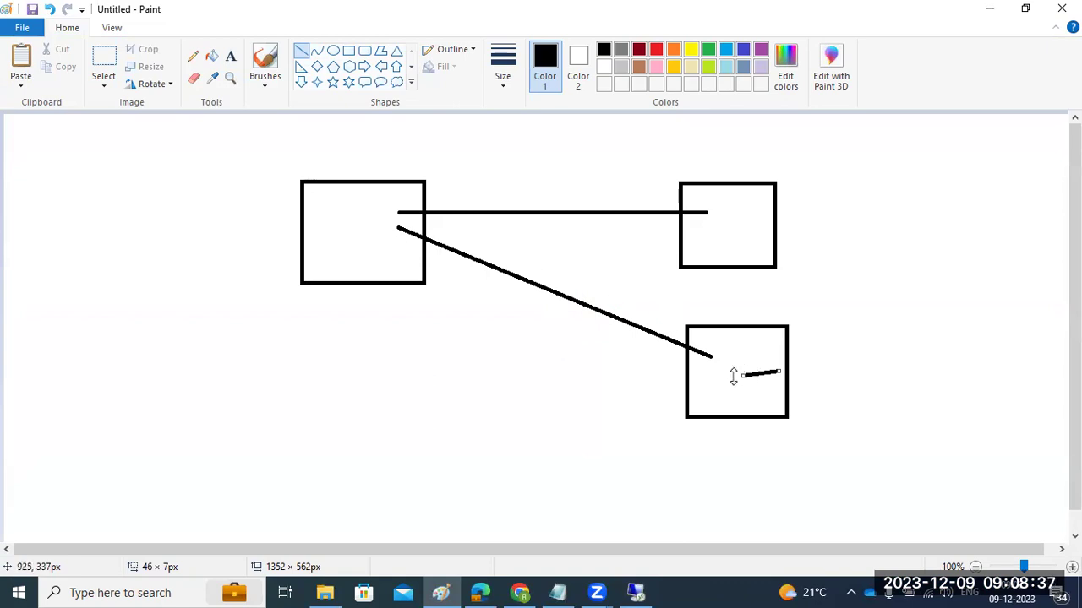
mouse_move(729, 374)
left_mouse_down()
mouse_move(753, 374)
mouse_move(757, 353)
left_mouse_up()
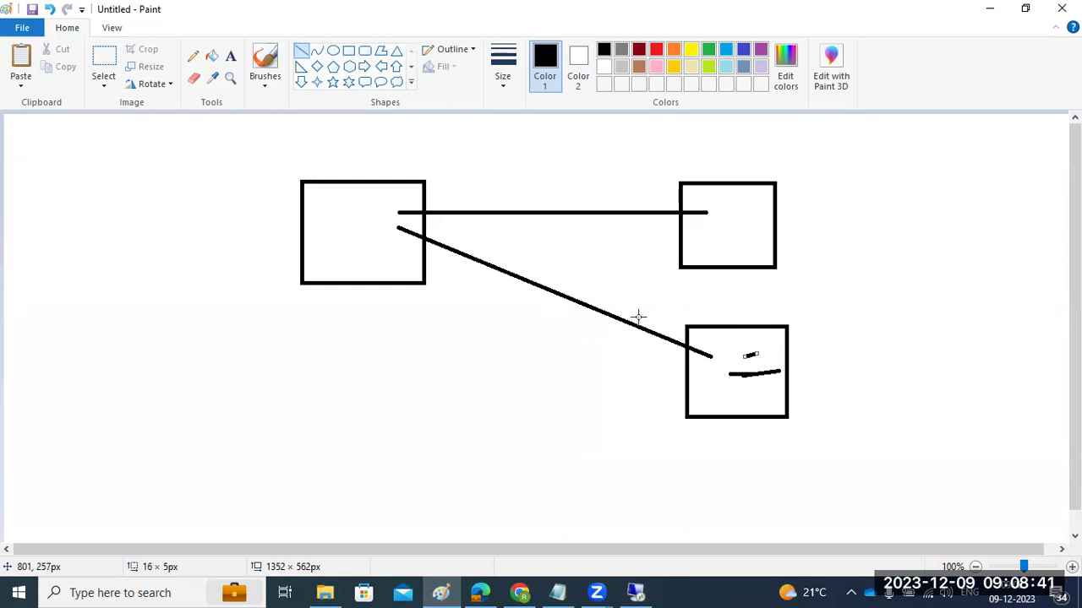
- Switch back to SAP NetWeaver Administrator and examine the Certificates and Keys storage views, including the entries of TicketKeystore, service_ssl and securestorage
left_click(638, 591)
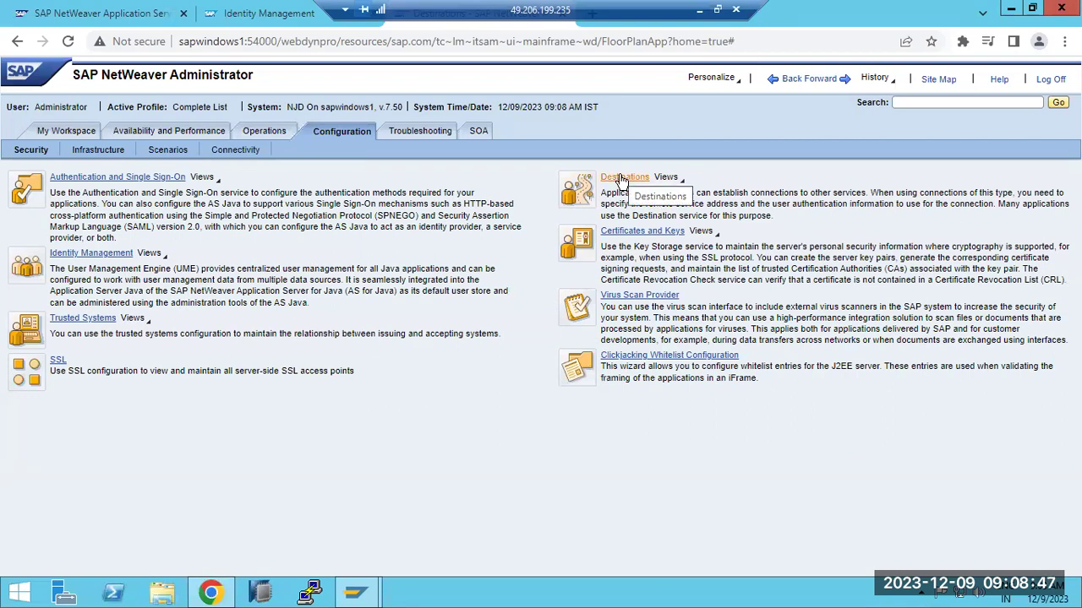
left_click(619, 233)
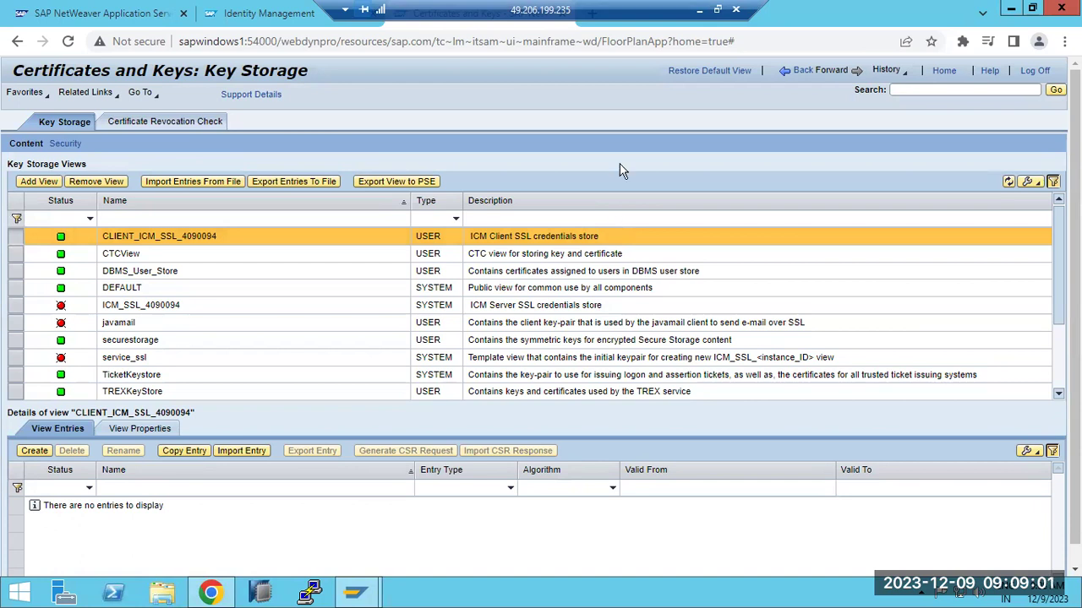
left_click(122, 376)
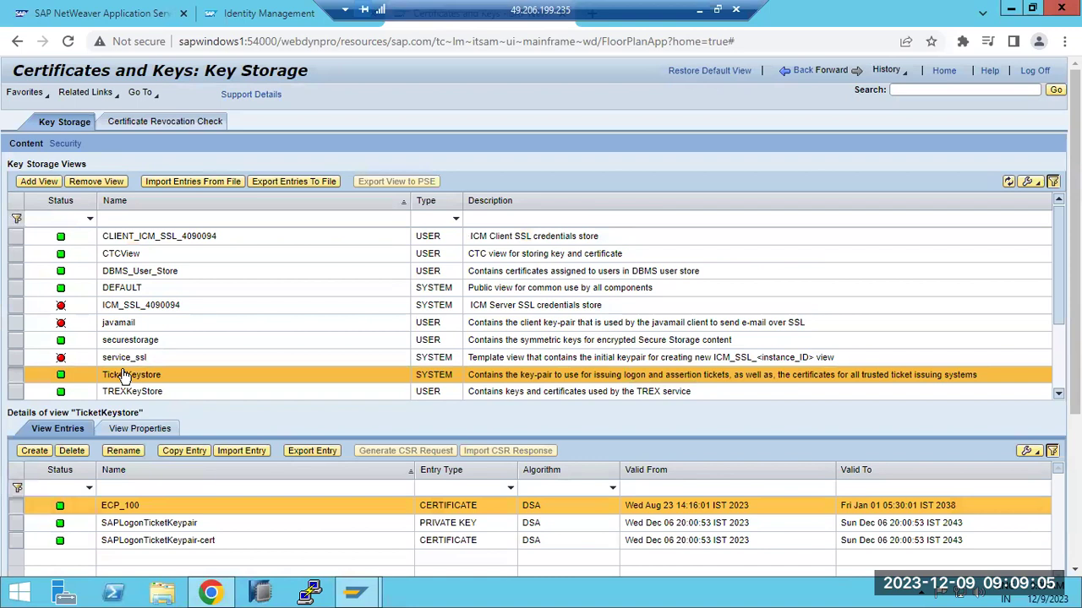
left_click(126, 359)
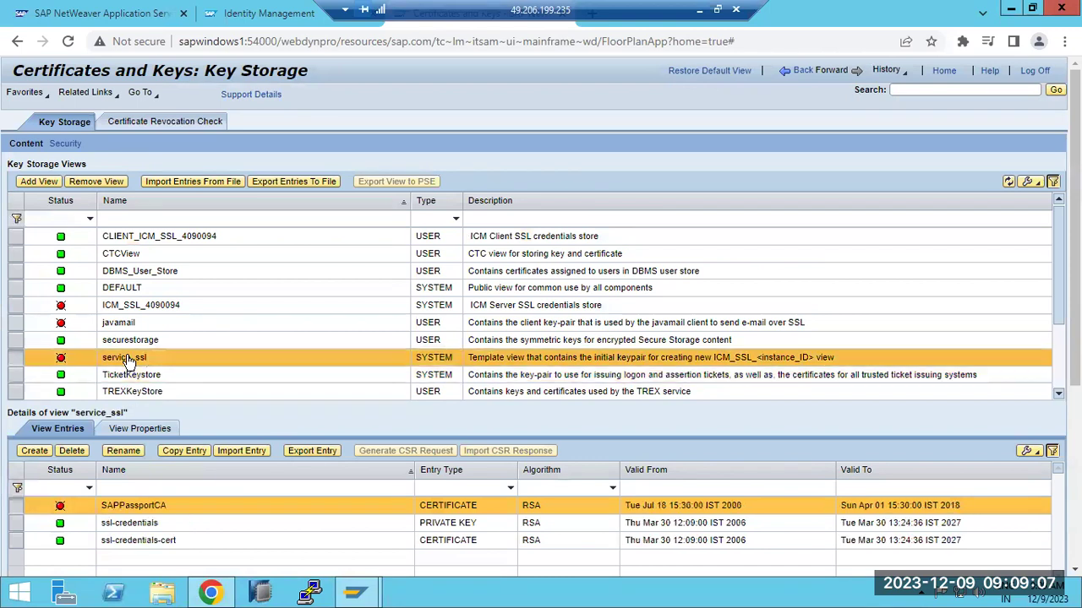
left_click(131, 342)
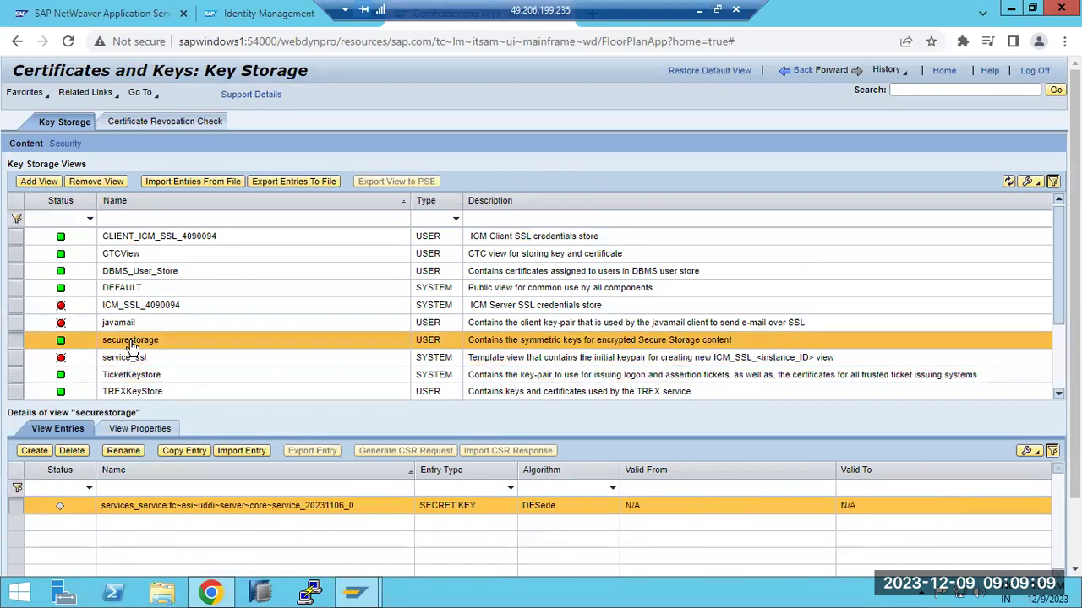
left_click(125, 253)
left_click(144, 237)
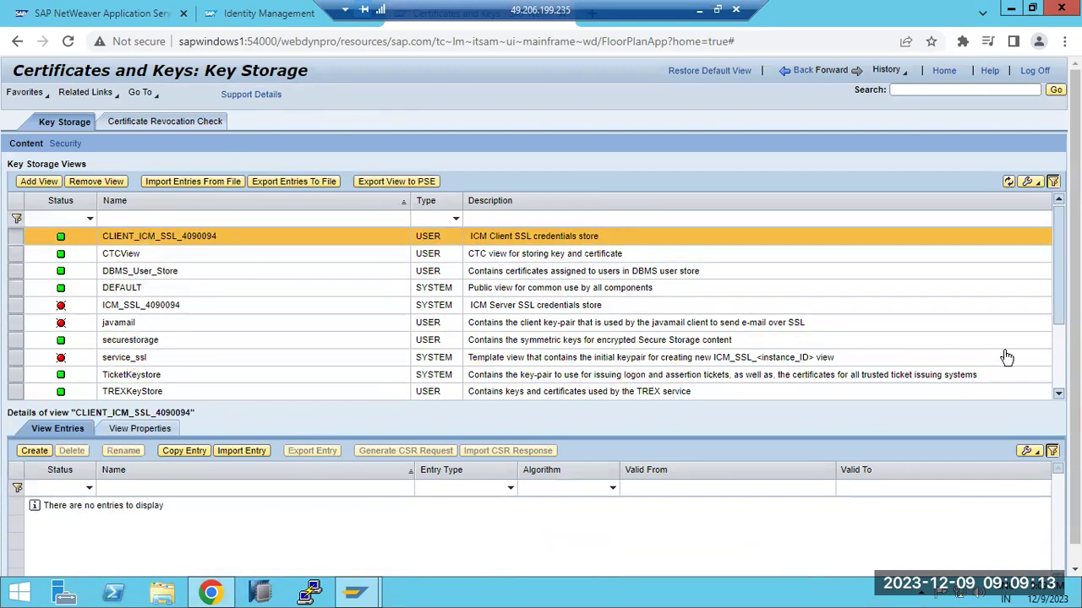
left_click(1059, 361)
left_click(1061, 262)
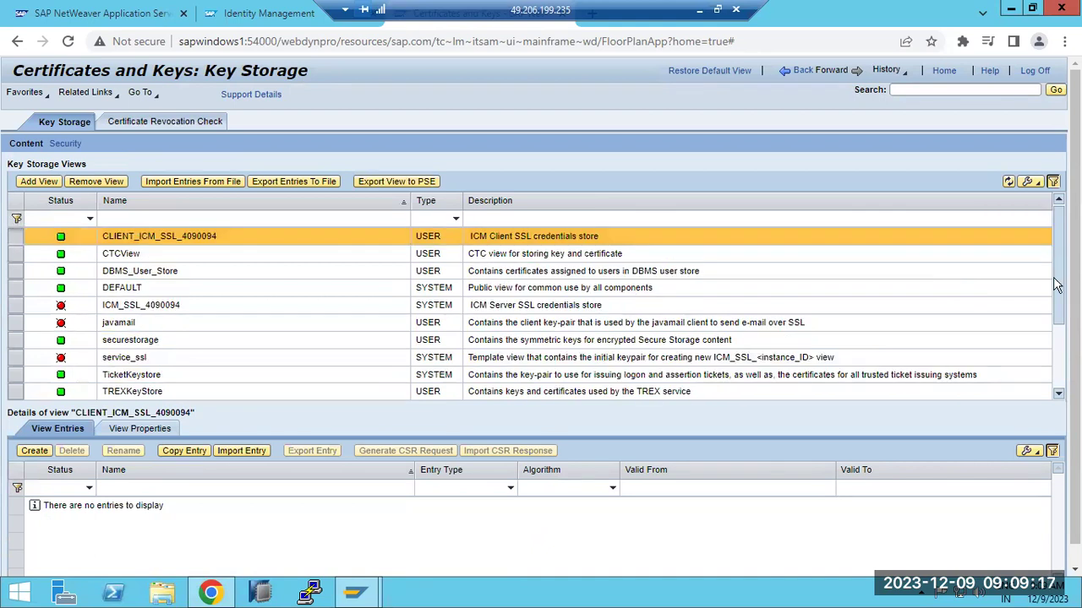
left_click(1055, 355)
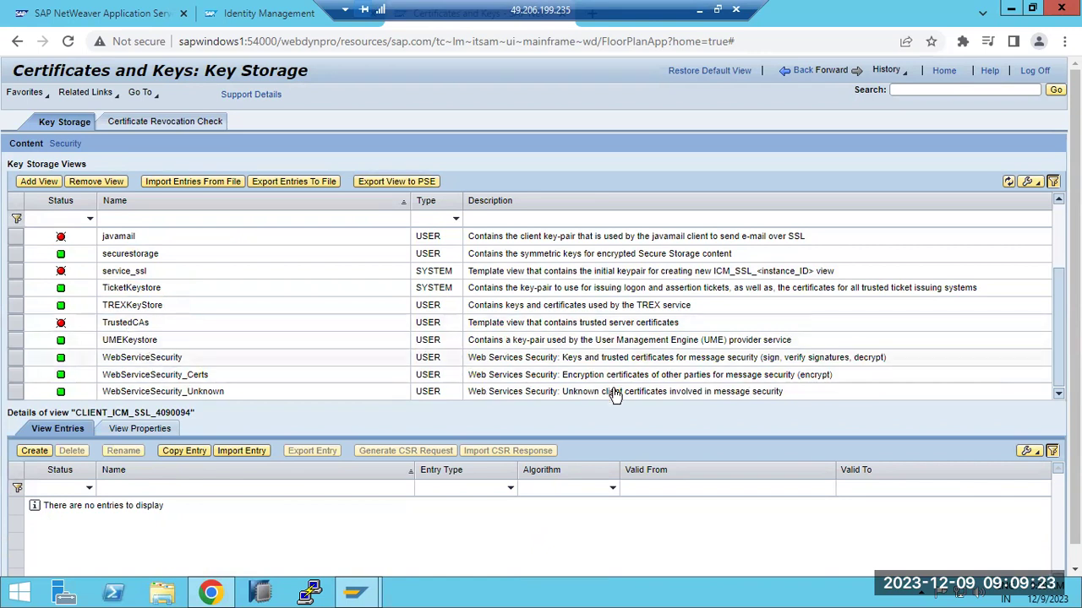
- Switch to Paint and label the upper-right rectangle BANK and the left rectangle ECC/JAVA
left_click(699, 10)
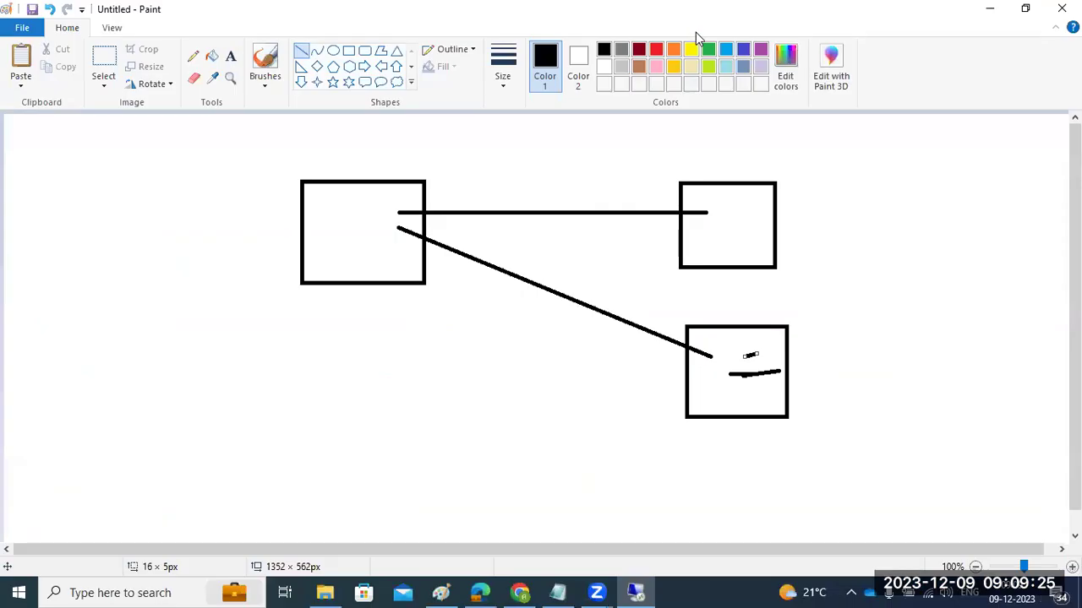
left_click(703, 233)
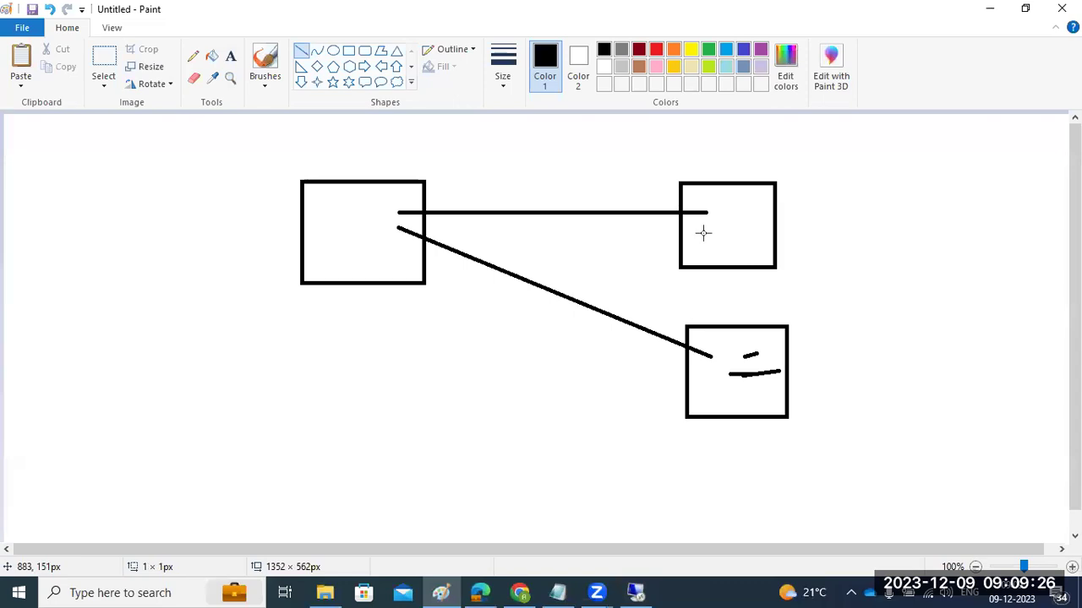
left_click(230, 58)
left_click(704, 222)
type("BANK")
left_click(324, 223)
left_click(323, 223)
type("ECC")
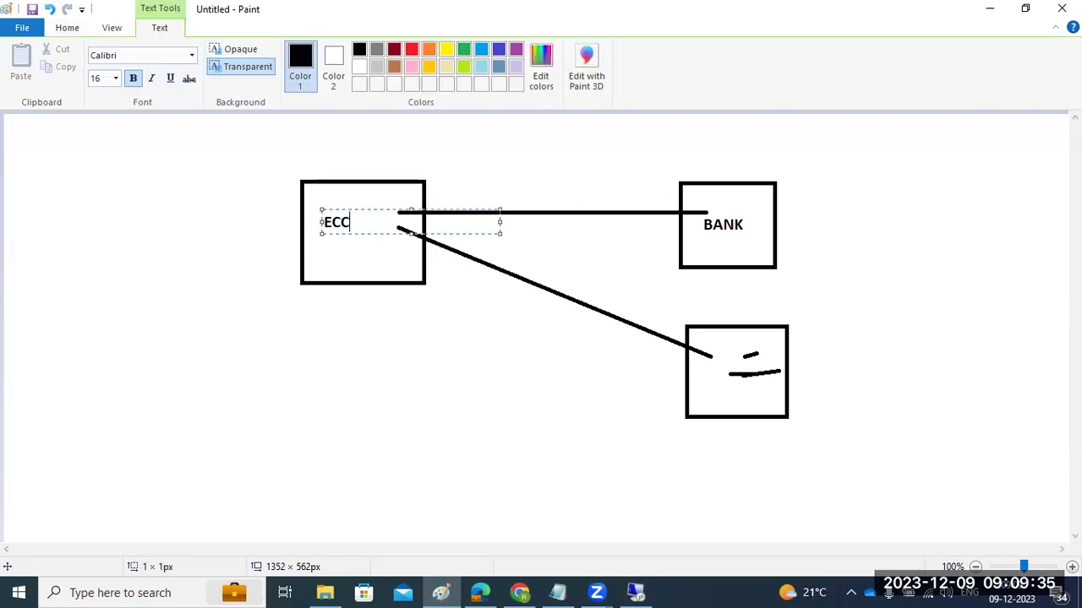
type("/JAVA")
left_click(382, 250)
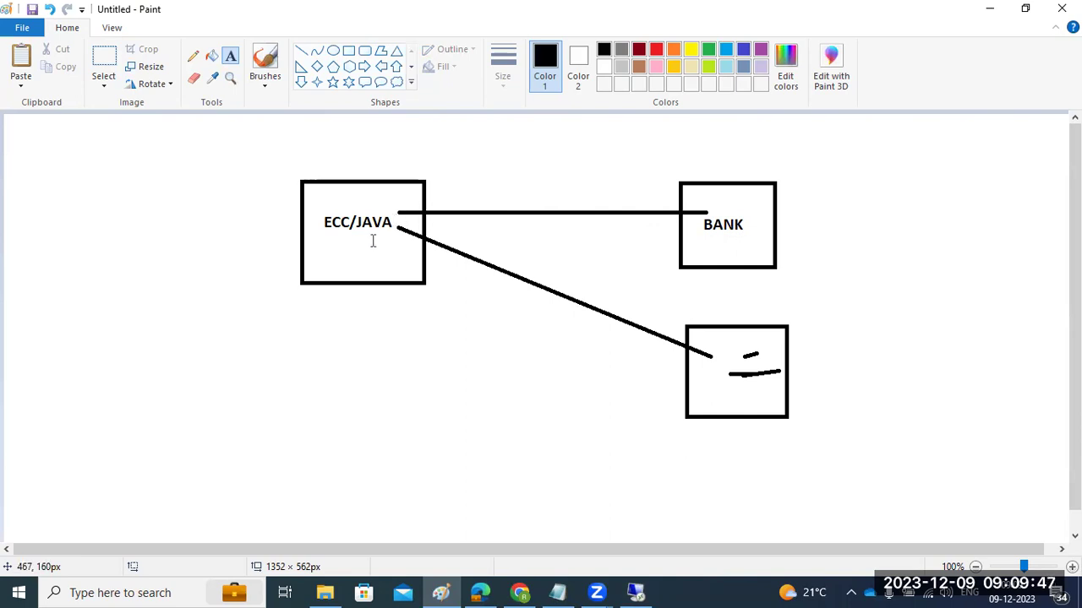
left_click(369, 238)
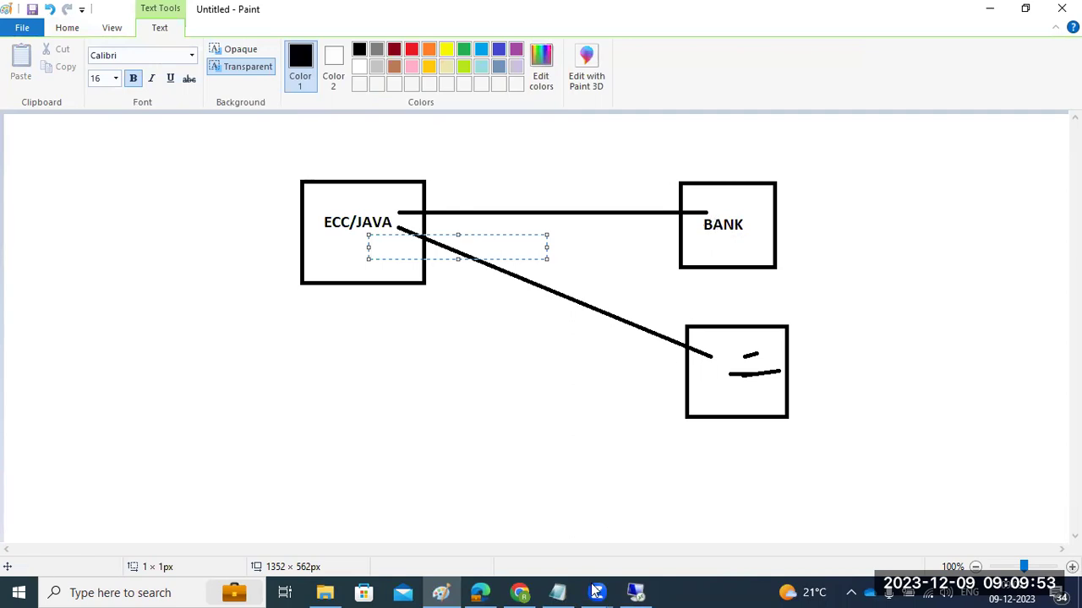
- Return to the key storage page and inspect the entries of TrustedCAs, TicketKeystore, service_ssl and securestorage
left_click(637, 593)
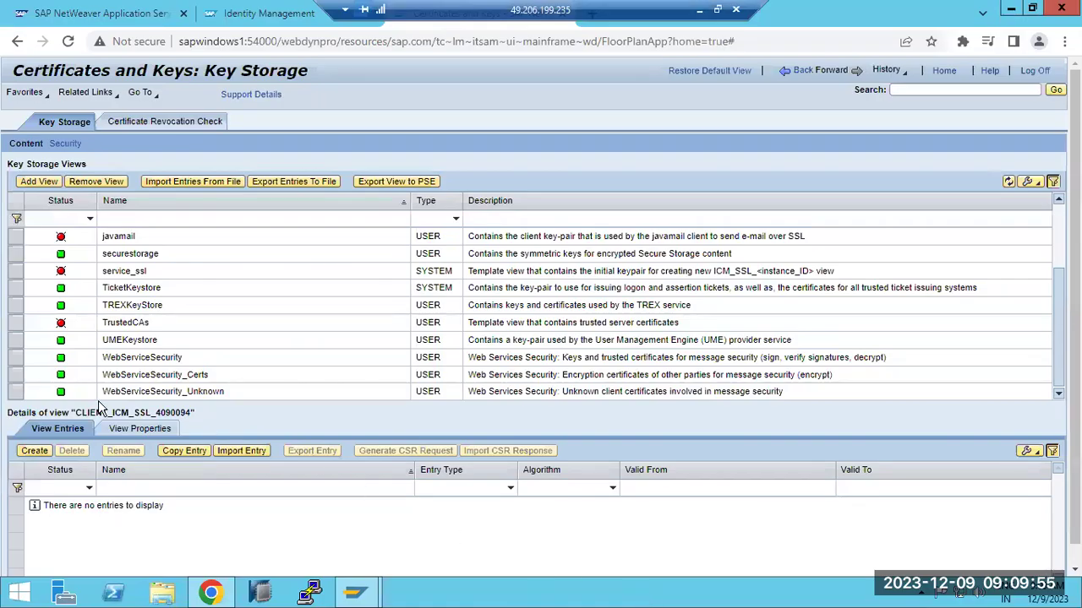
left_click(132, 328)
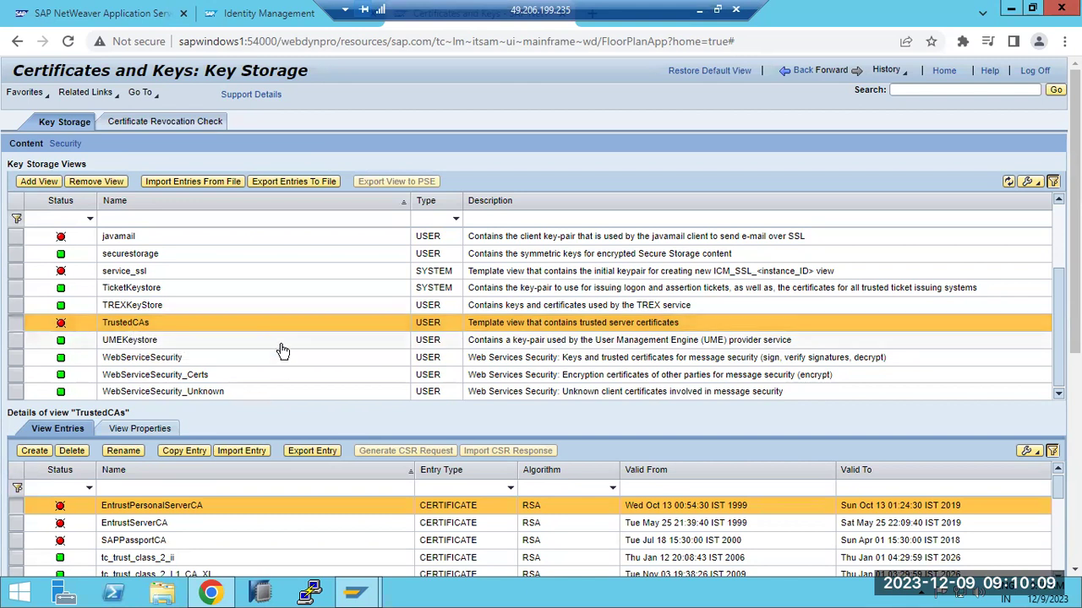
left_click(151, 292)
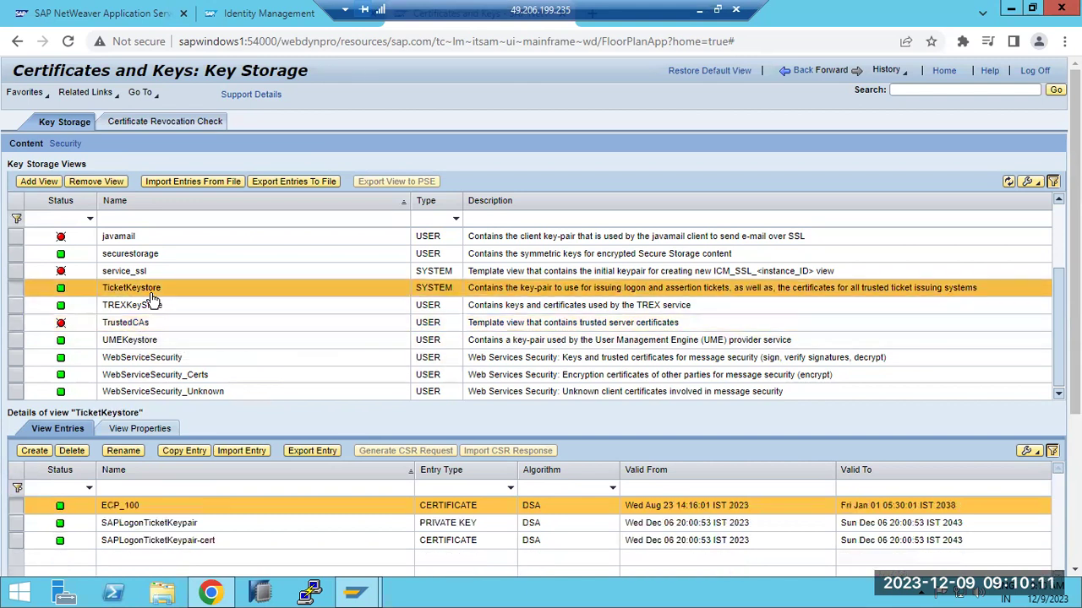
left_click(152, 271)
left_click(148, 255)
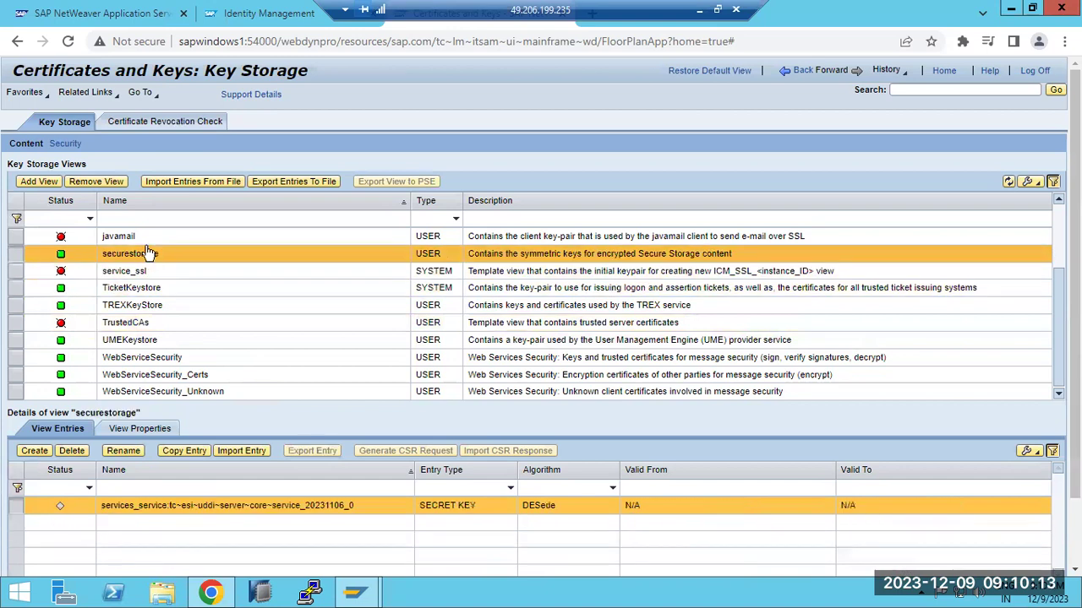
- Inspect the entries of the javamail key storage view and look through the certificates listed in TrustedCAs
left_click(149, 239)
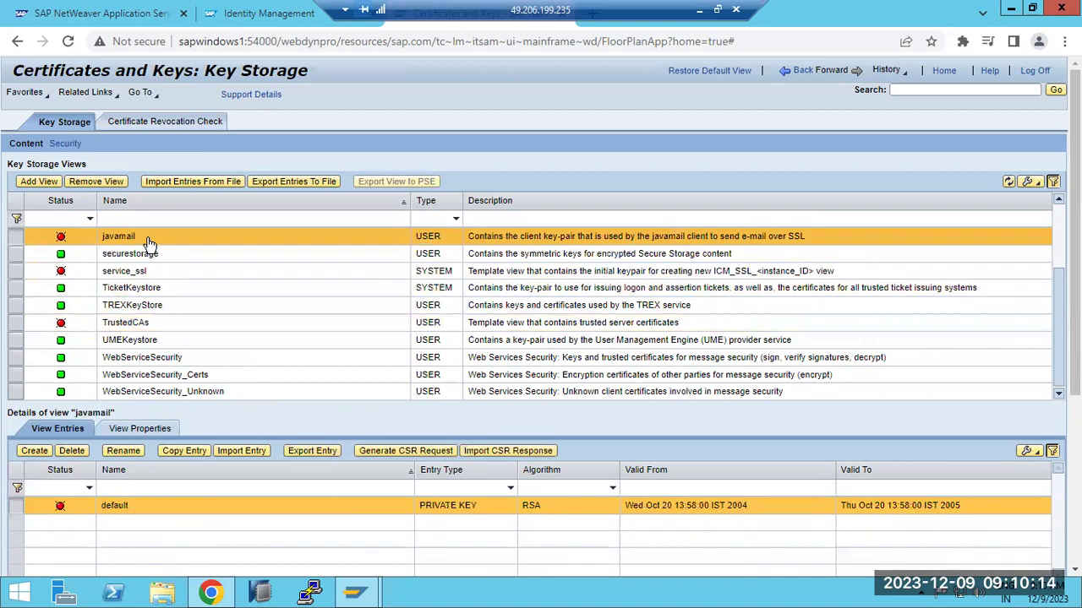
left_click(173, 324)
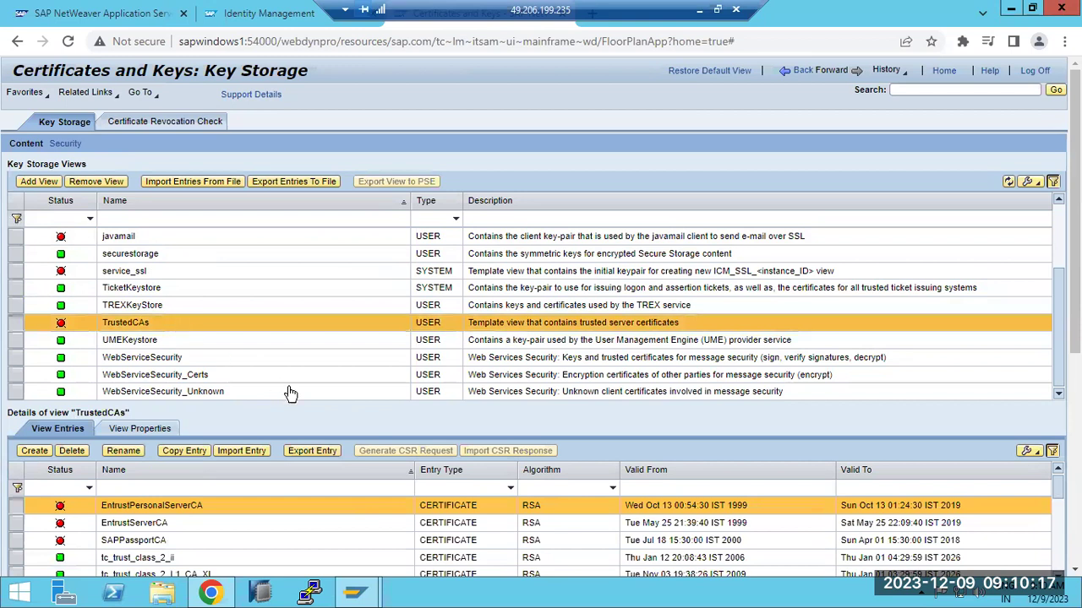
scroll(1060, 360, "down", 3)
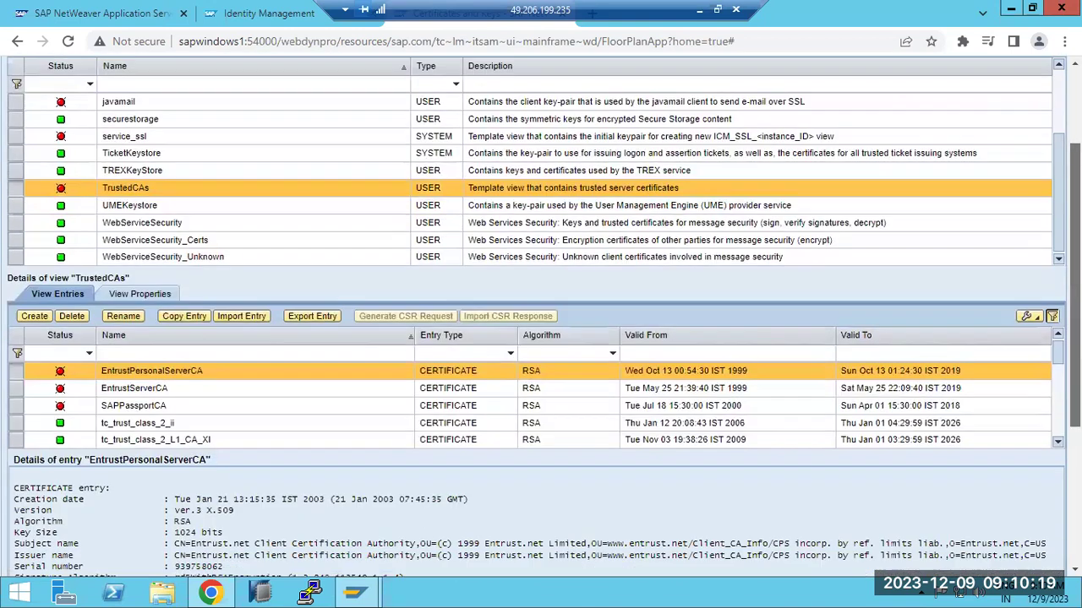
scroll(1060, 359, "down", 5)
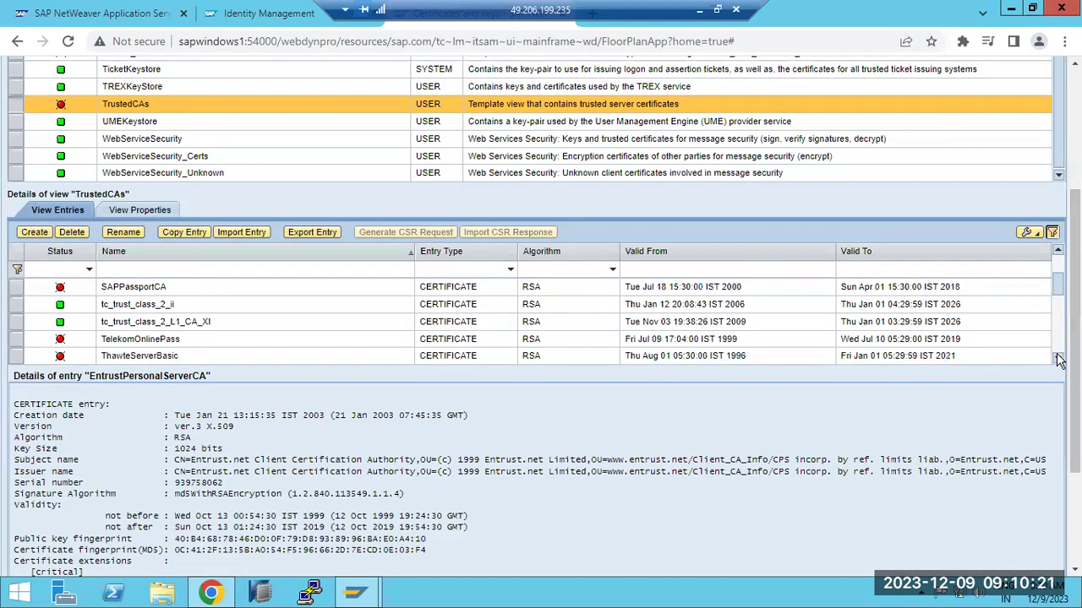
scroll(1060, 359, "down", 5)
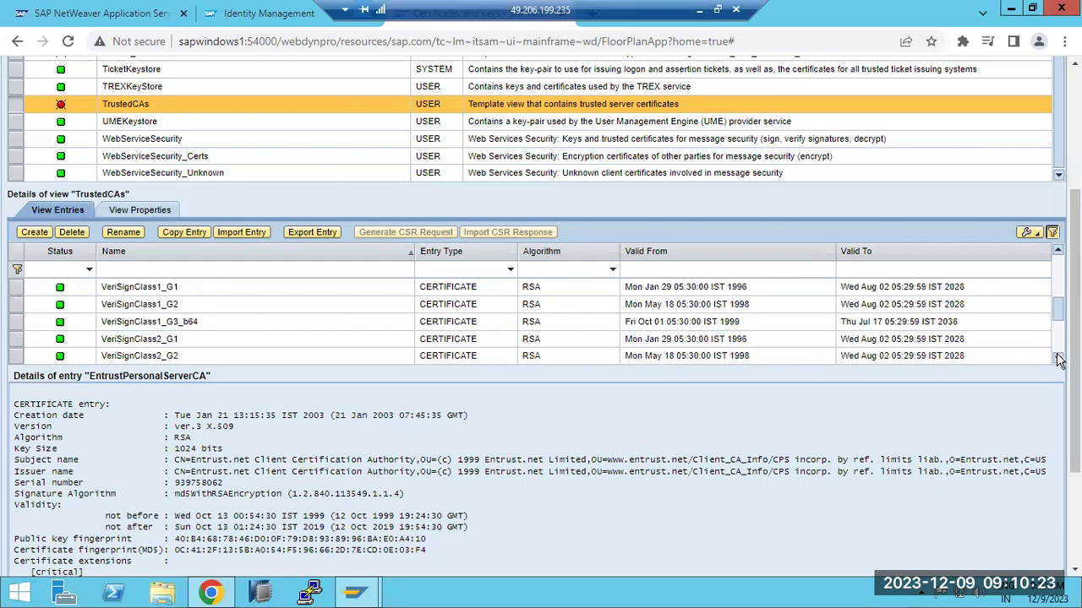
scroll(1060, 360, "down", 3)
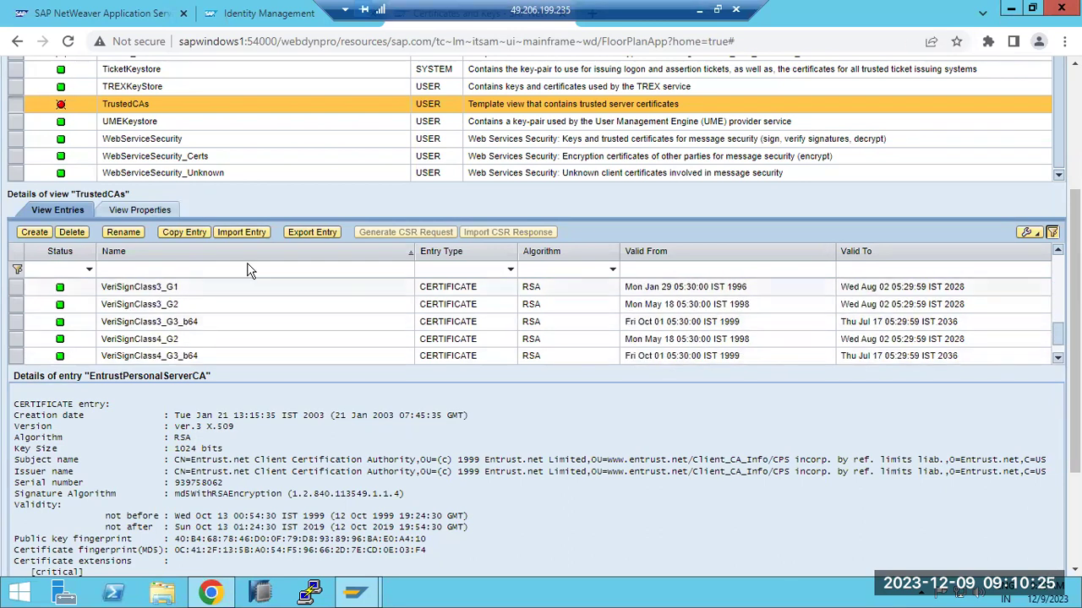
- Inspect the entries of the UMEKeystore, WebServiceSecurity and WebServiceSecurity_Certs views
left_click(128, 123)
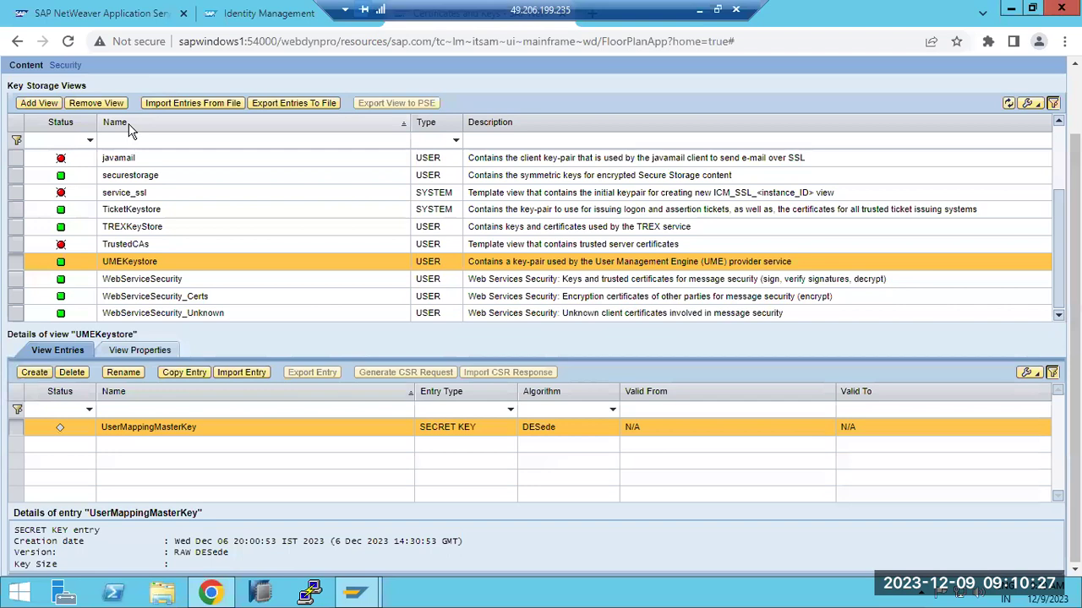
left_click(125, 283)
left_click(156, 297)
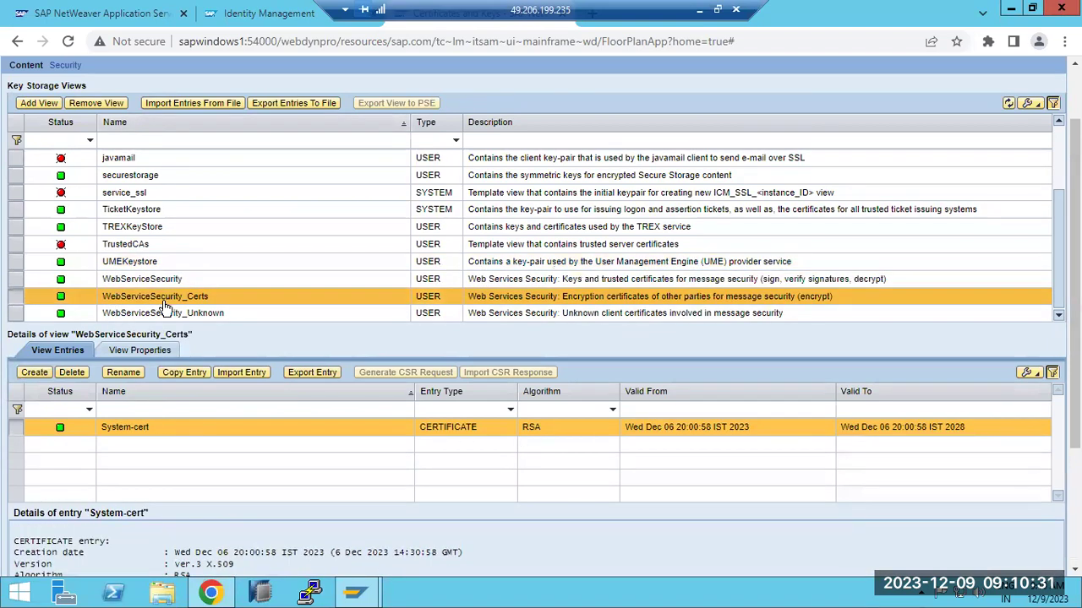
- Check the TicketKeystore entries, the ssl-credentials and ssl-credentials-cert entries of service_ssl, and the remaining key storage views above them
left_click(144, 216)
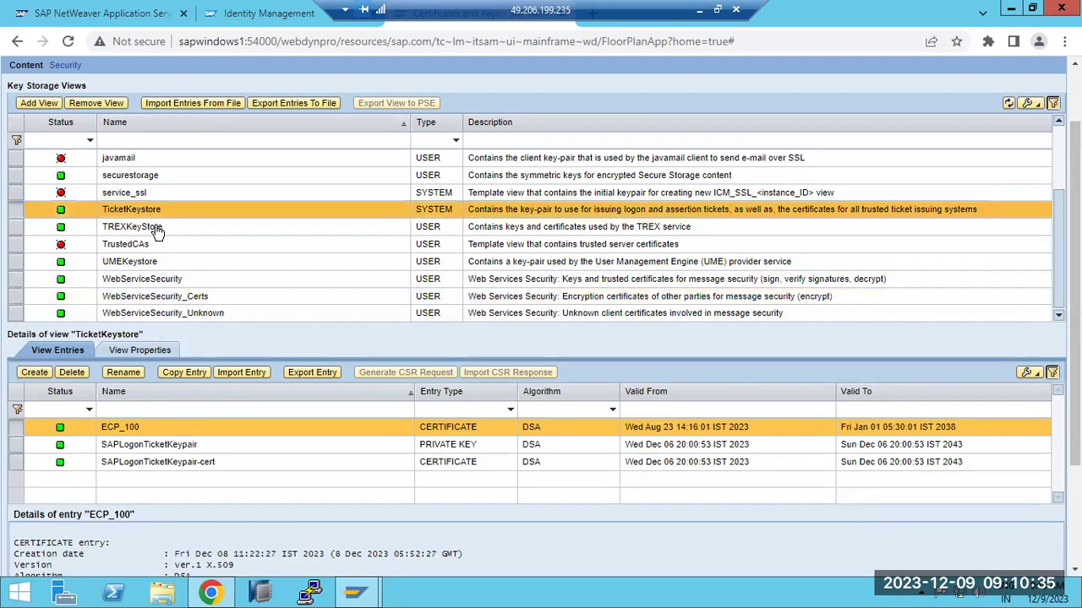
left_click(134, 448)
left_click(131, 433)
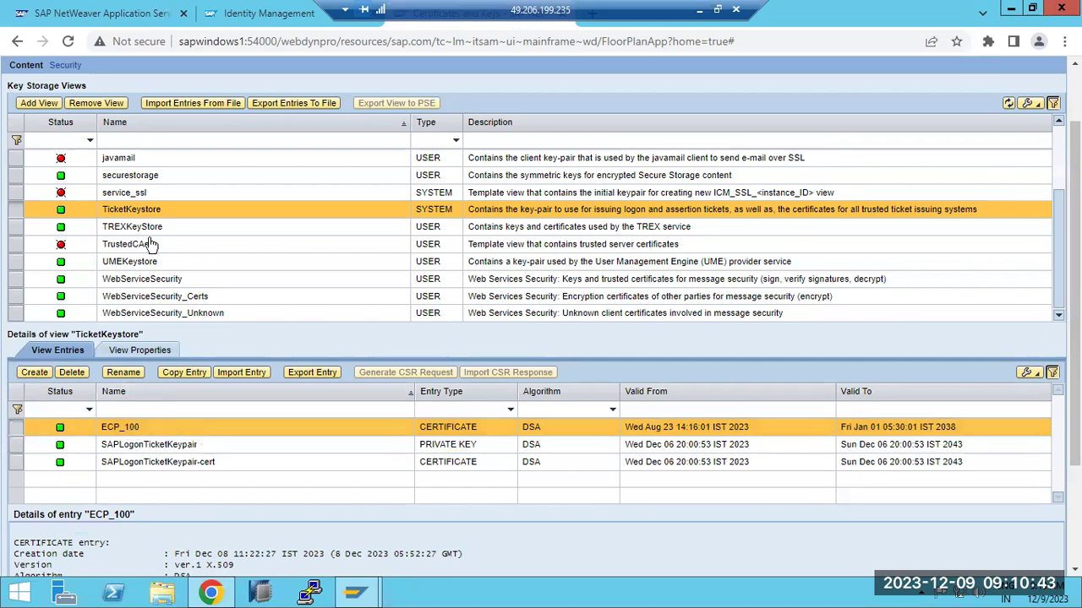
left_click(139, 195)
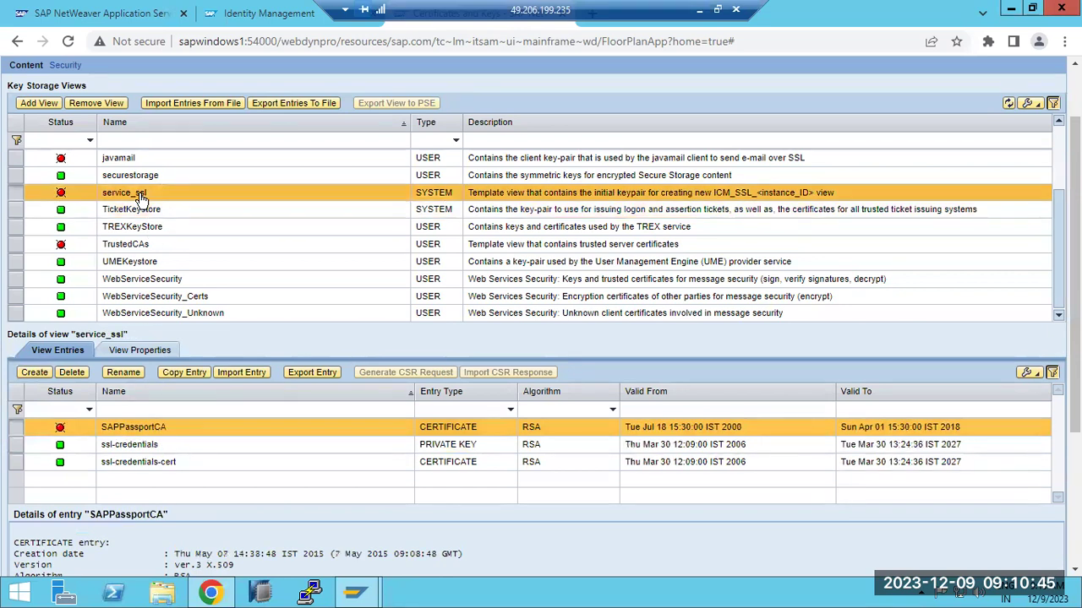
left_click(145, 445)
left_click(145, 461)
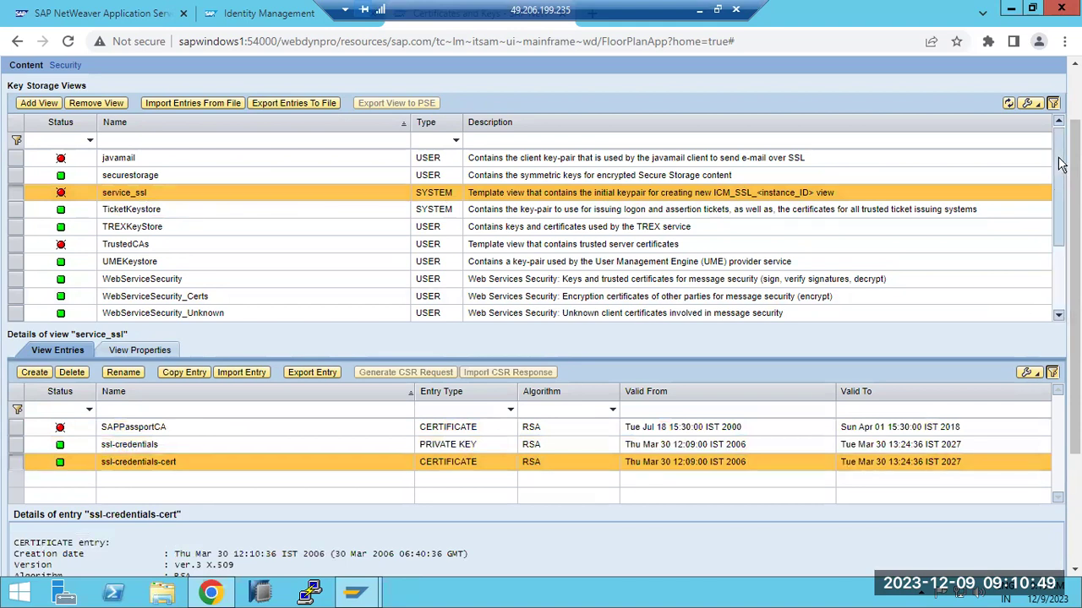
scroll(1061, 163, "up", 3)
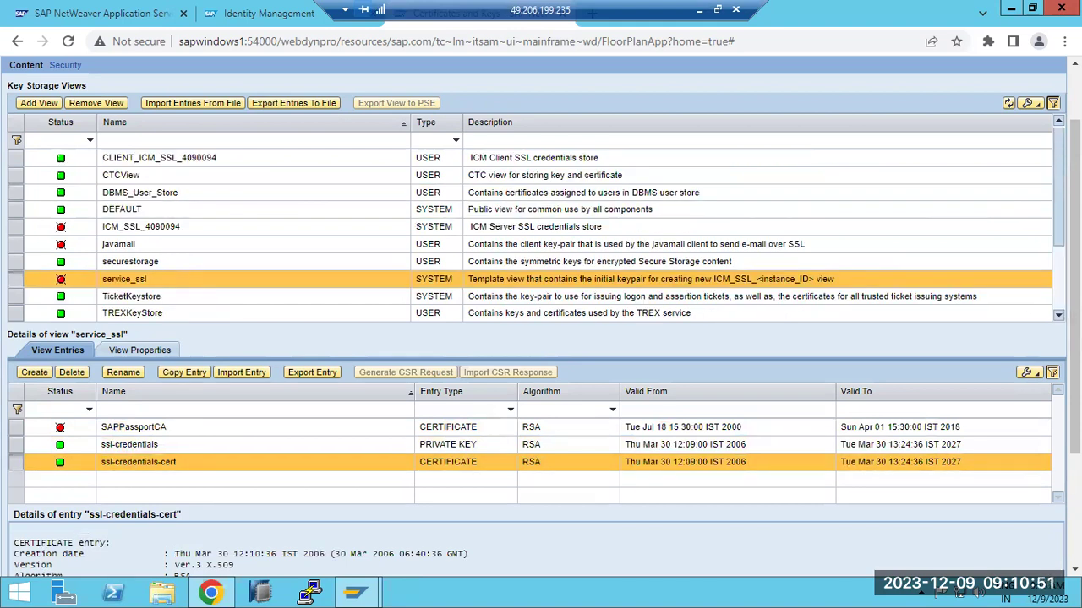
scroll(856, 98, "up", 2)
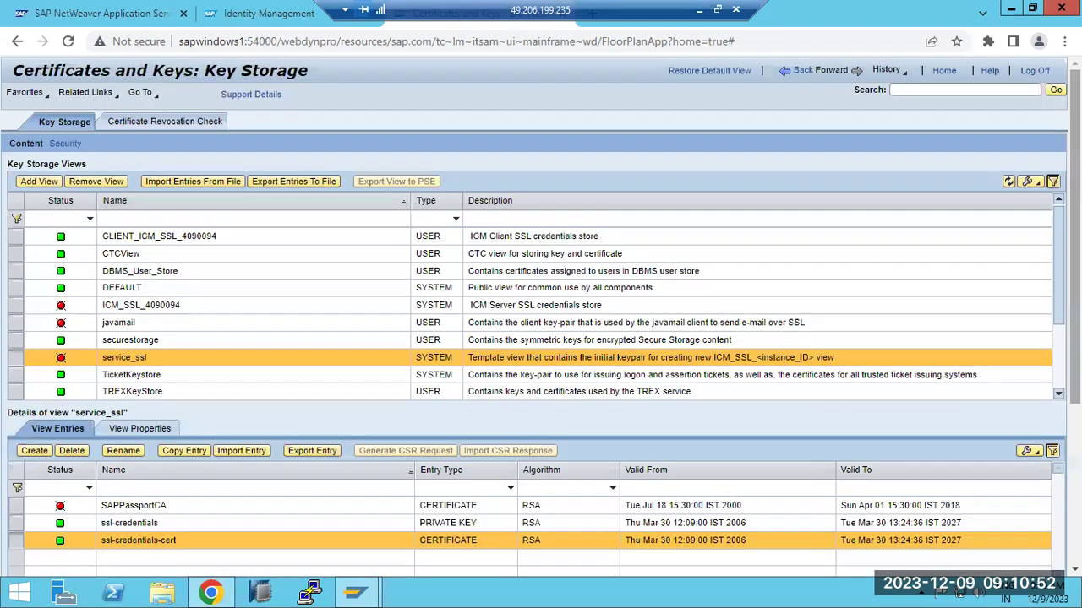
- Open Clickjacking Whitelist Configuration, try to submit a new host entry with protocol * and no host name, and discard the entry
left_click(798, 71)
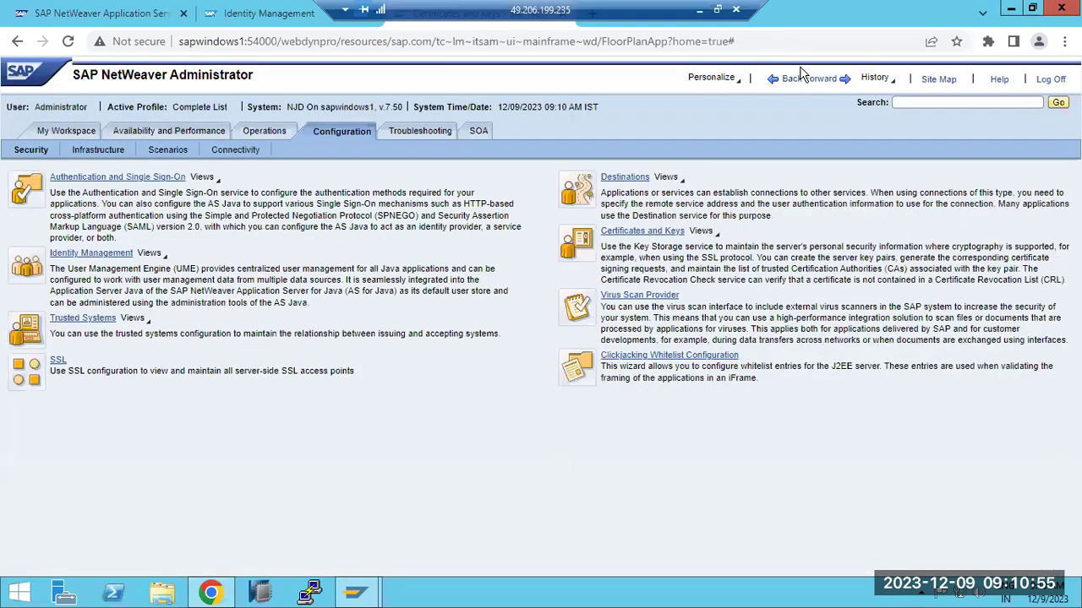
left_click(660, 357)
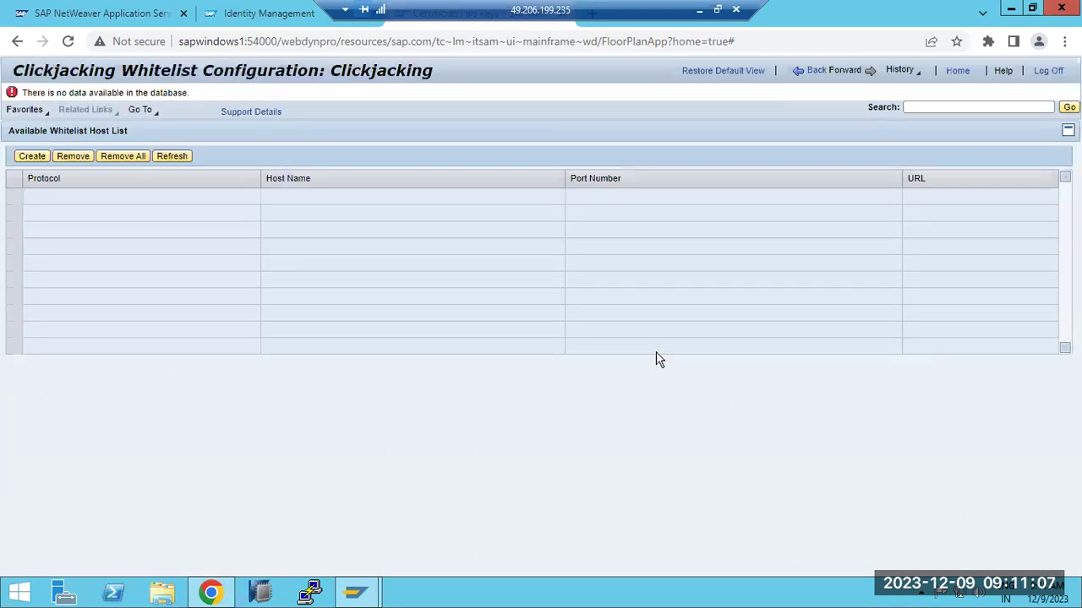
left_click(41, 158)
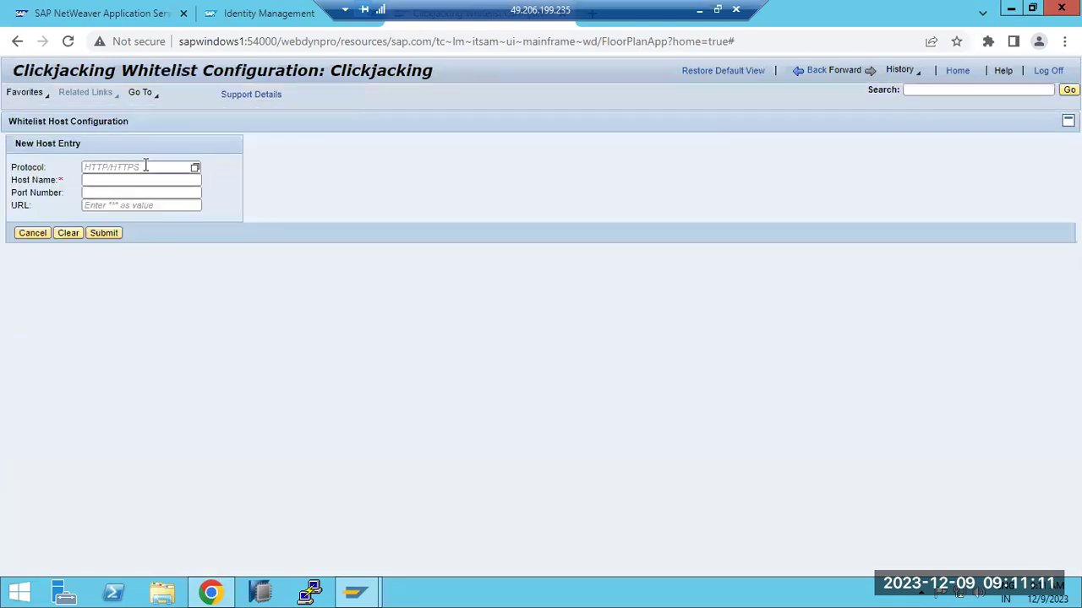
left_click(195, 169)
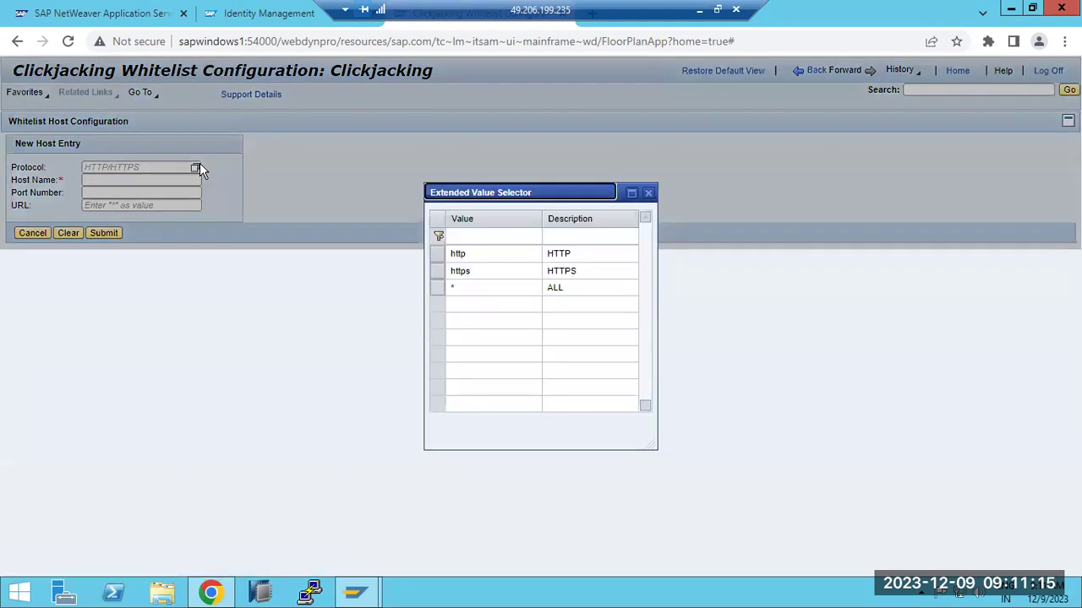
left_click(522, 288)
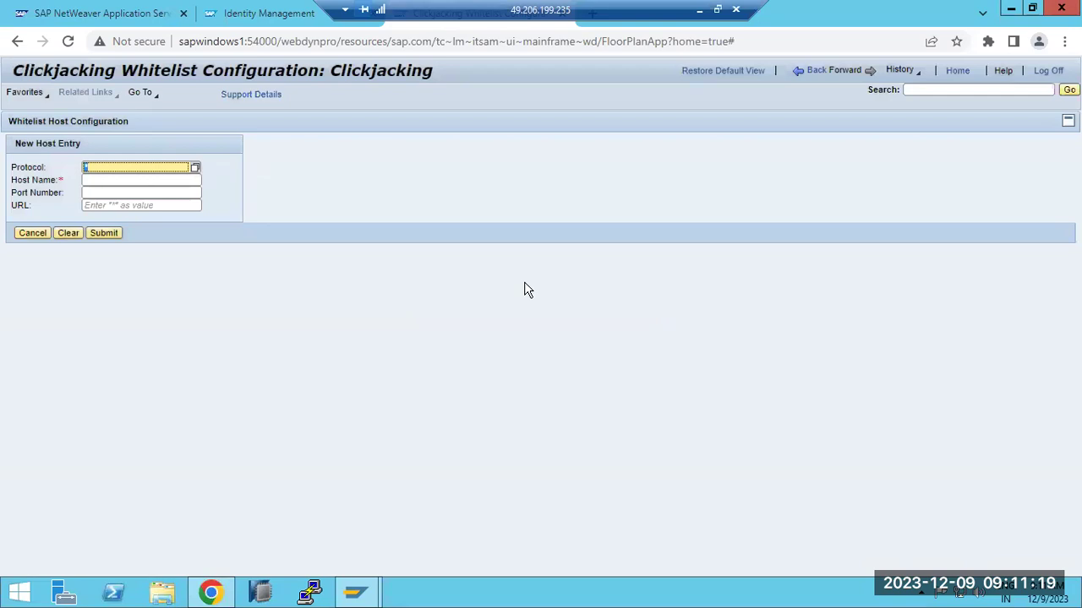
left_click(103, 183)
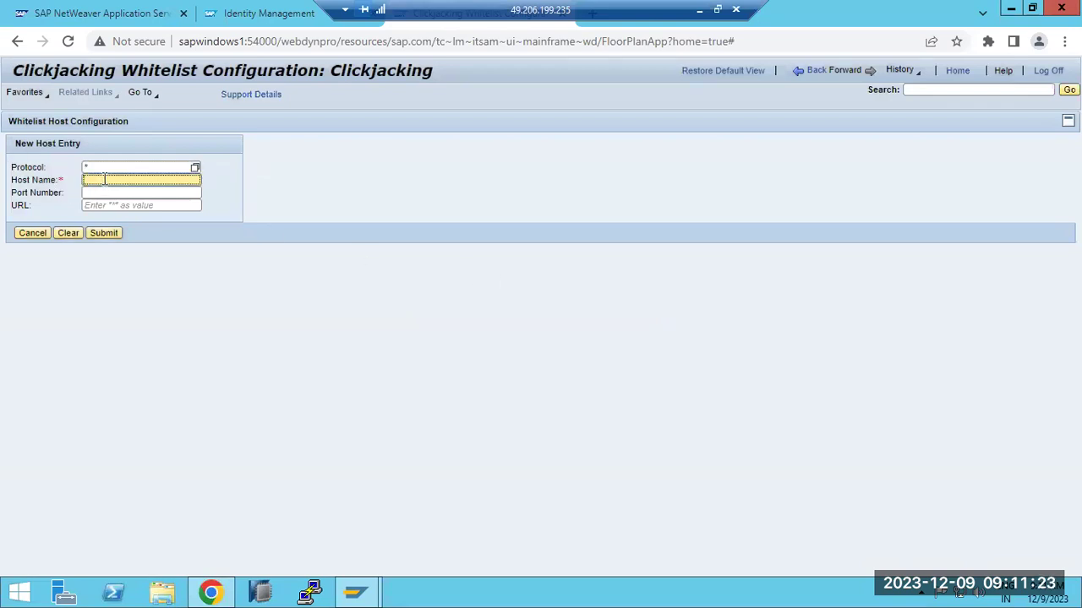
left_click(102, 235)
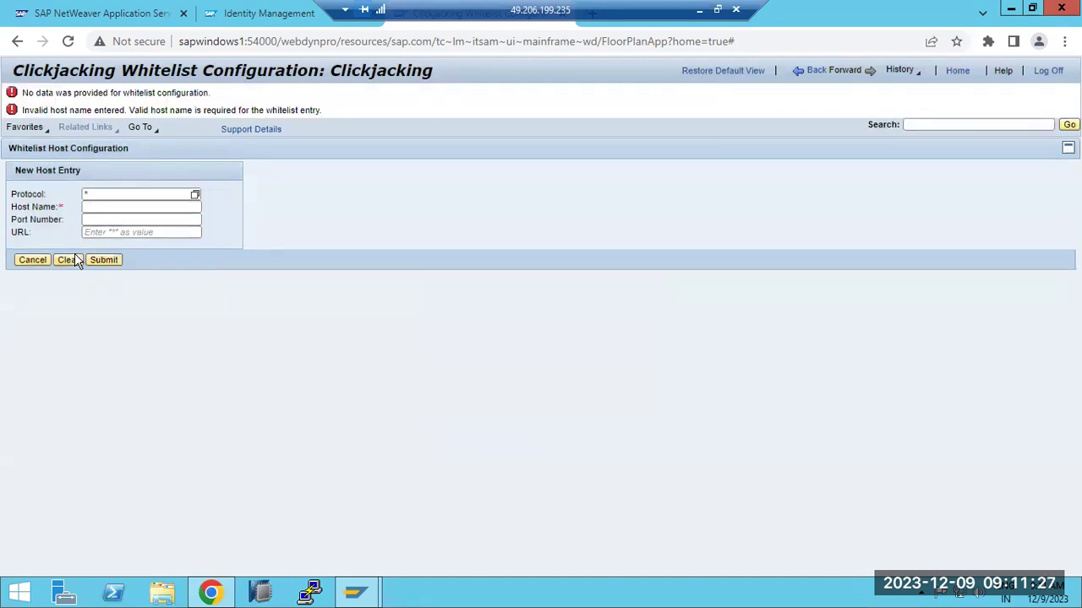
left_click(76, 261)
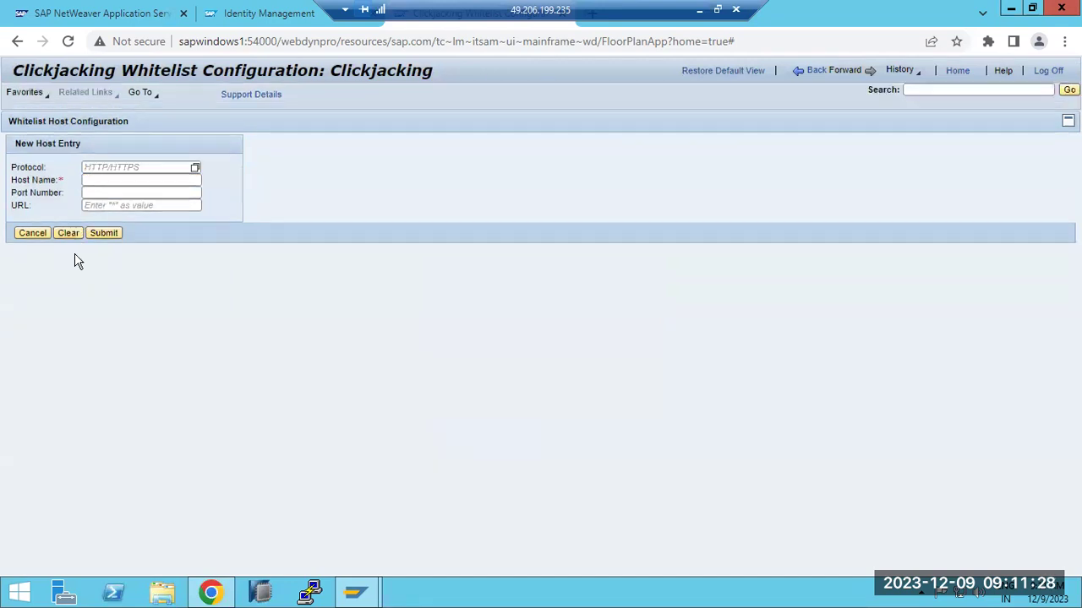
left_click(34, 234)
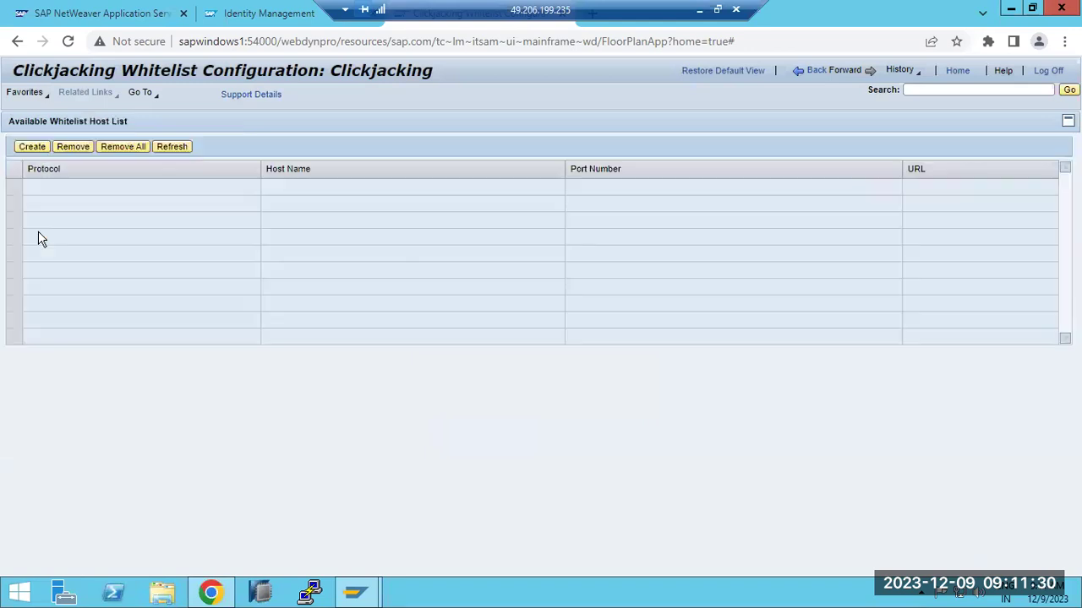
- Return to the Security configuration overview, highlight part of the clickjacking whitelist description, and open the Infrastructure configuration overview
left_click(811, 75)
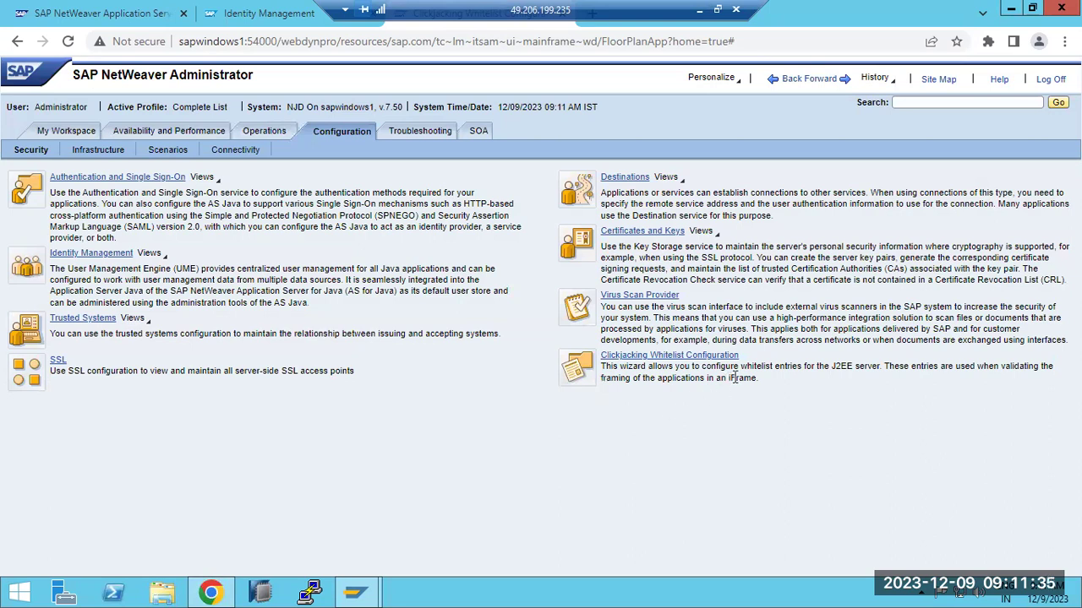
left_click_drag(739, 366, 848, 366)
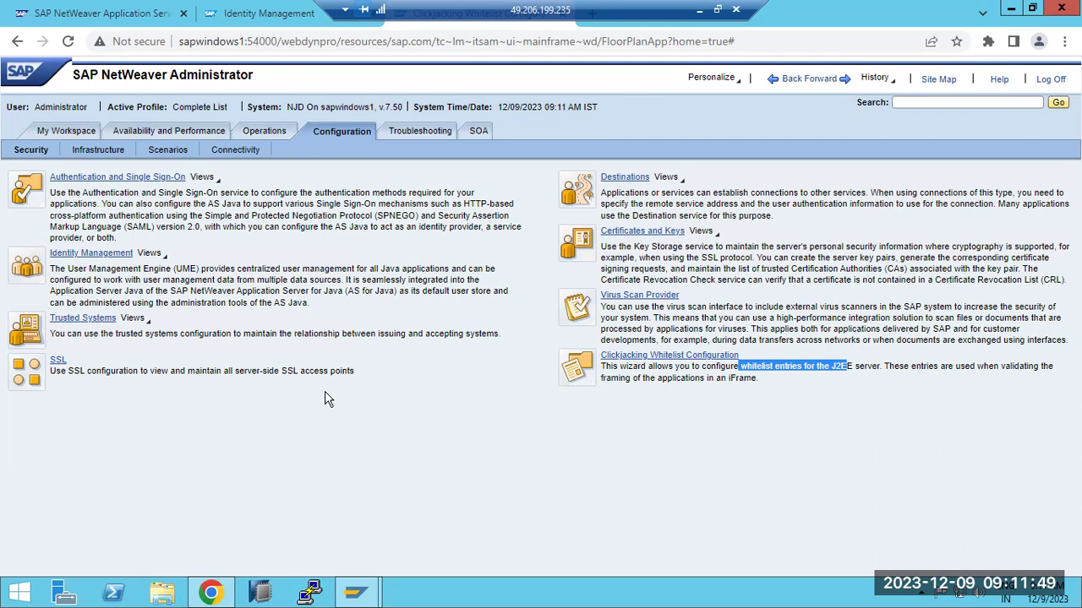
left_click(102, 150)
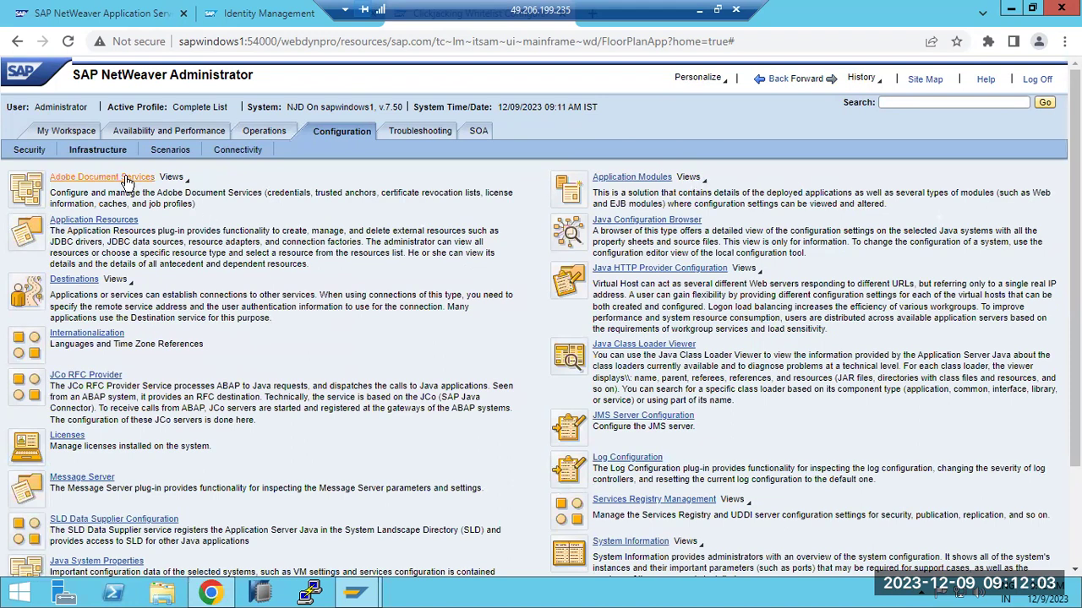
mouse_move(357, 592)
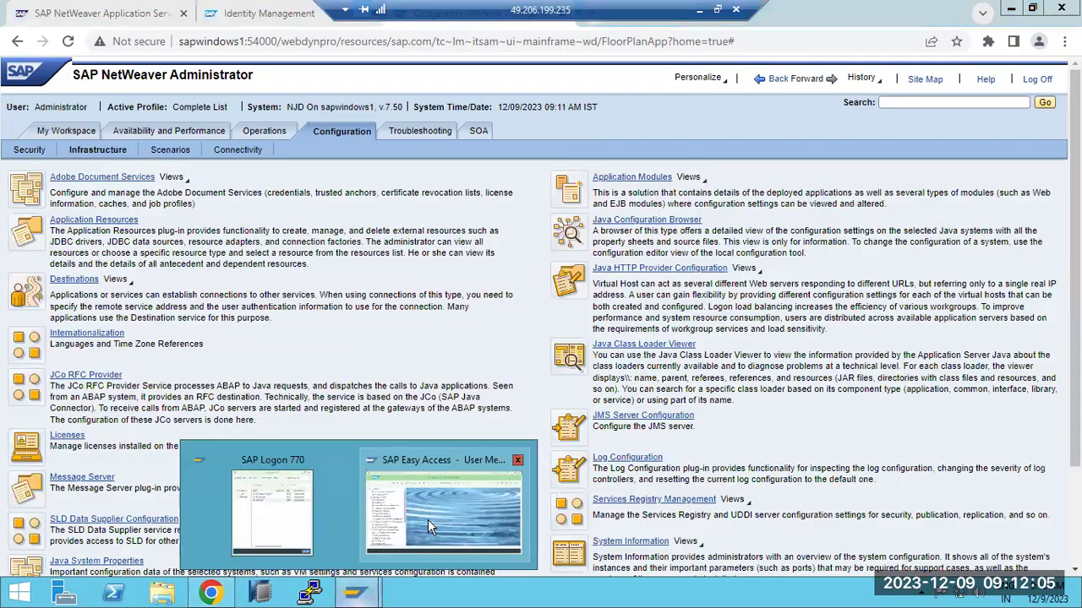
left_click(428, 519)
left_click(89, 78)
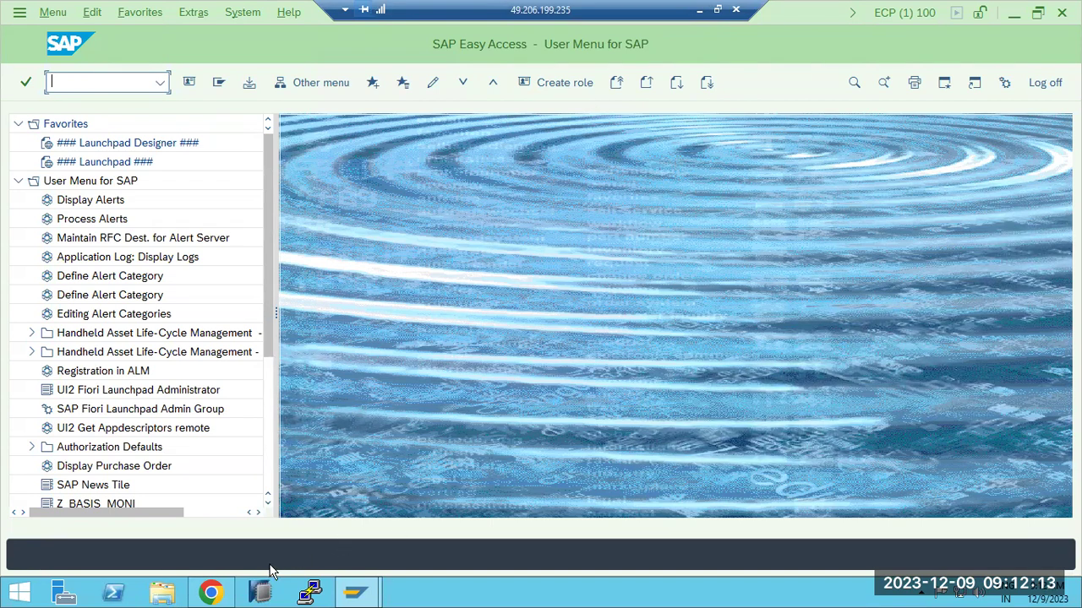
left_click(211, 591)
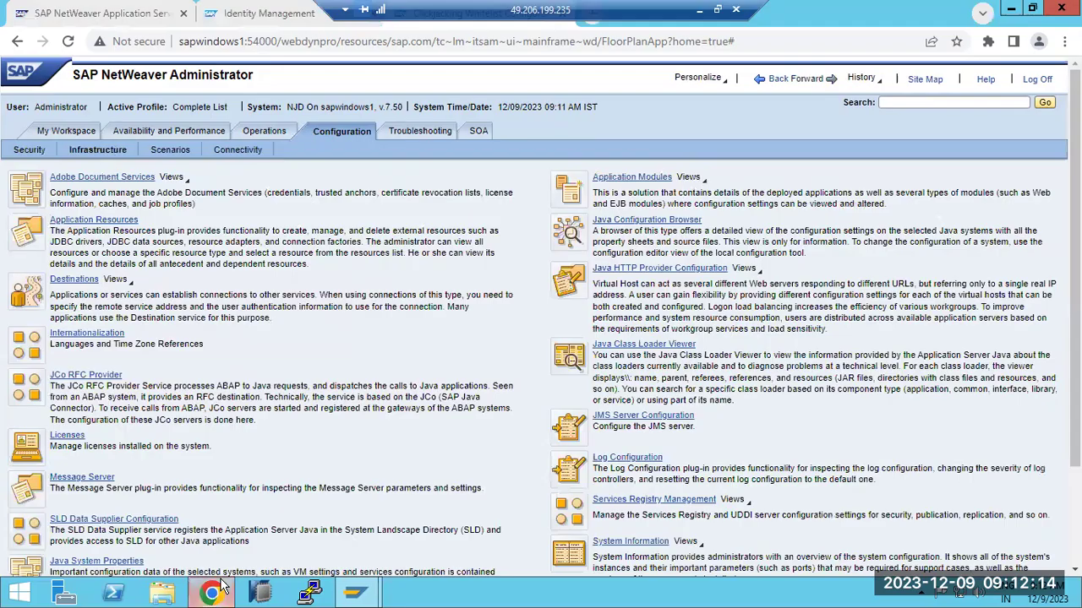
- View the Adobe Document Services security page and the Java Licenses page, including its license file installation dialog, and return to the Infrastructure overview
left_click(87, 175)
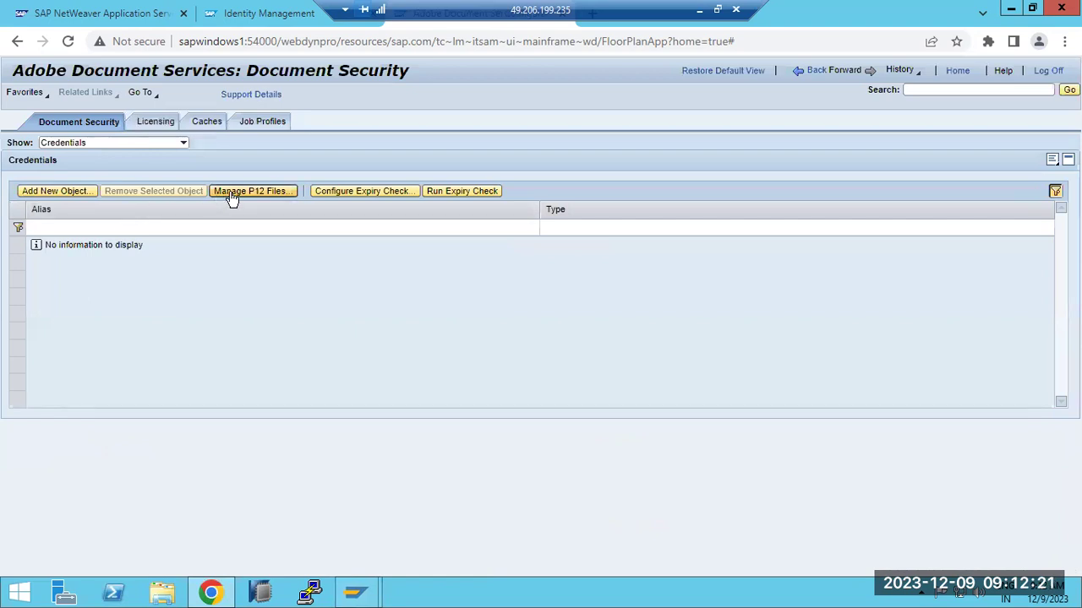
left_click(816, 70)
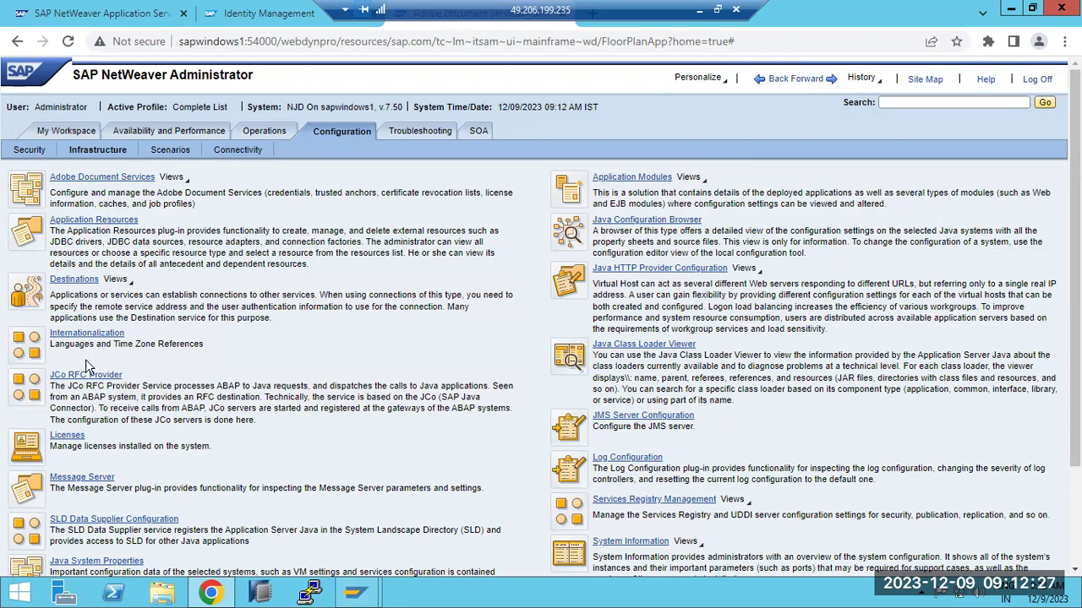
left_click(71, 438)
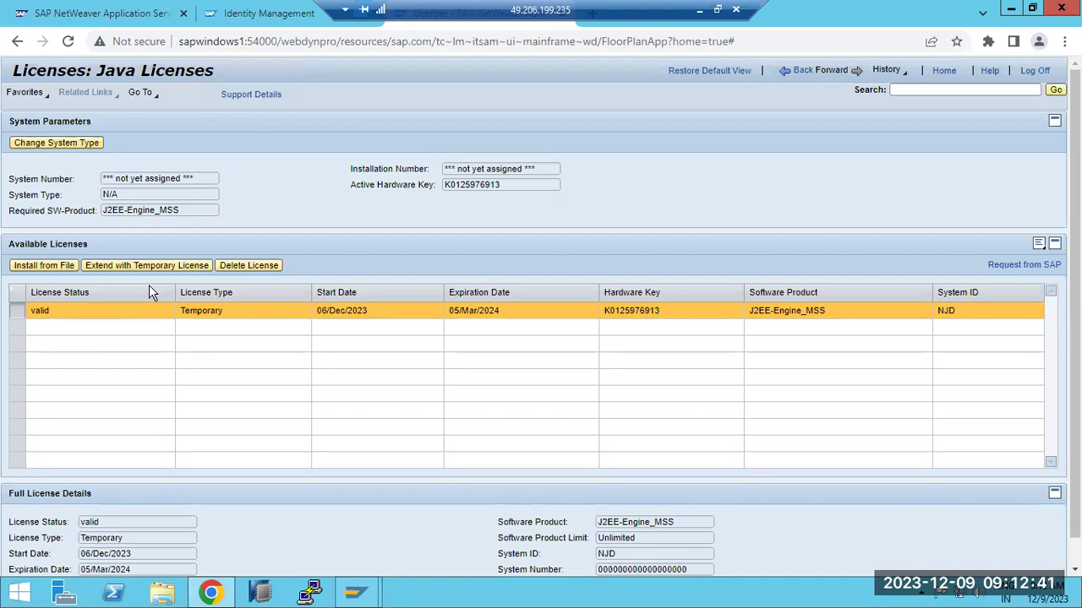
left_click(58, 266)
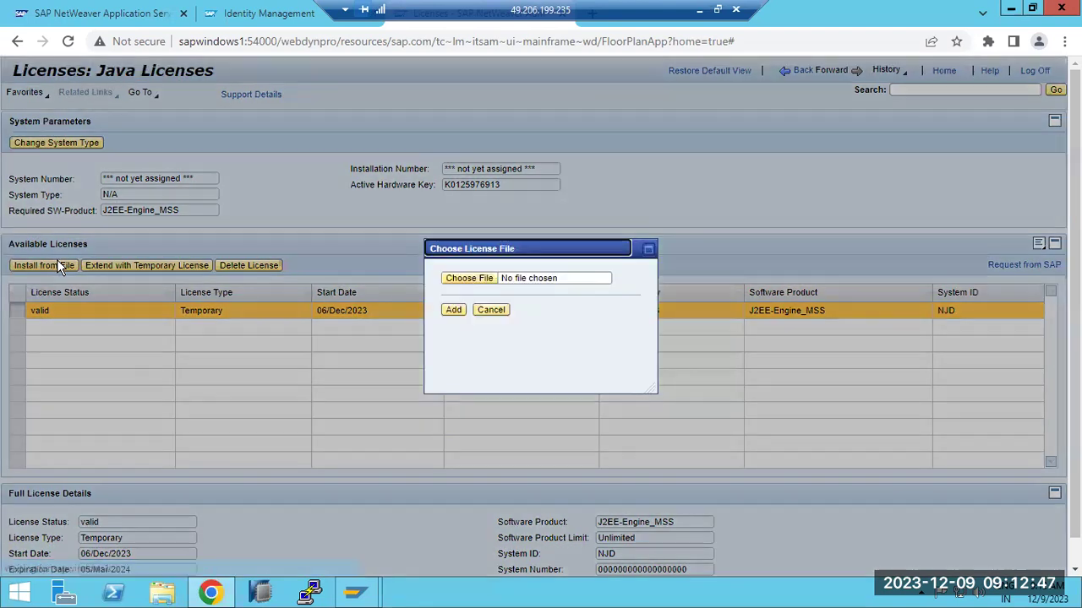
left_click(497, 313)
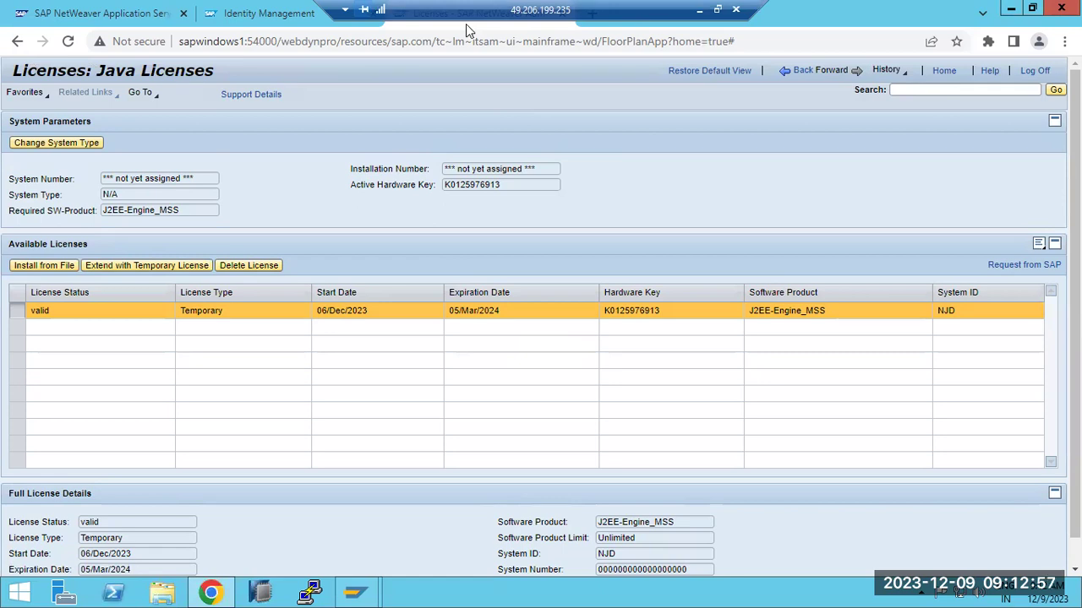
left_click(803, 71)
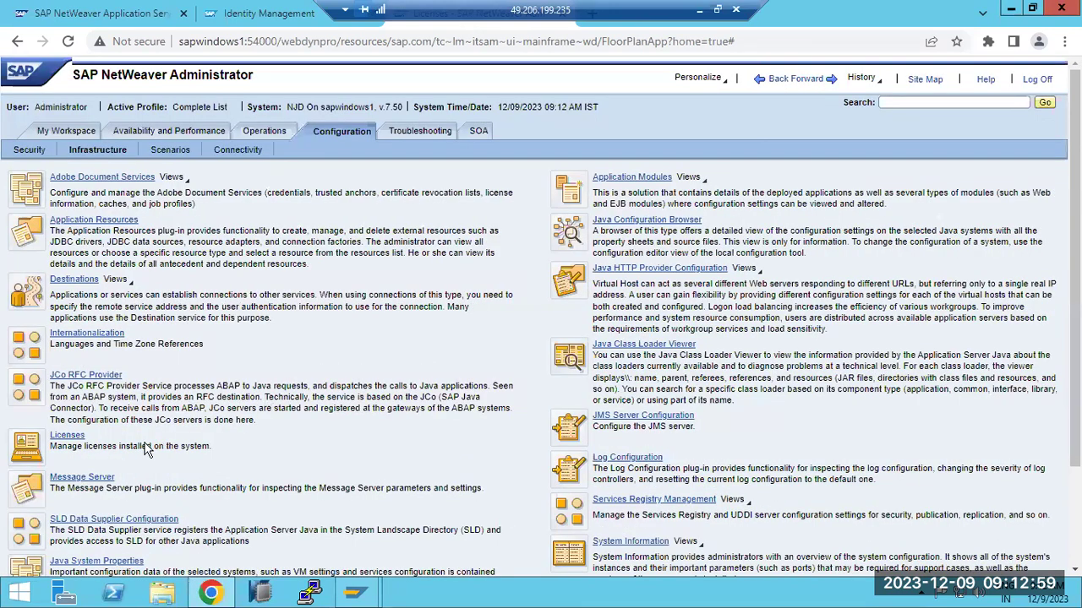
- Collect and send data in SLD Data Supplier Configuration, copy the destination name SLD_DataSupplier from the message, and return to the home page
scroll(93, 469, "down", 1)
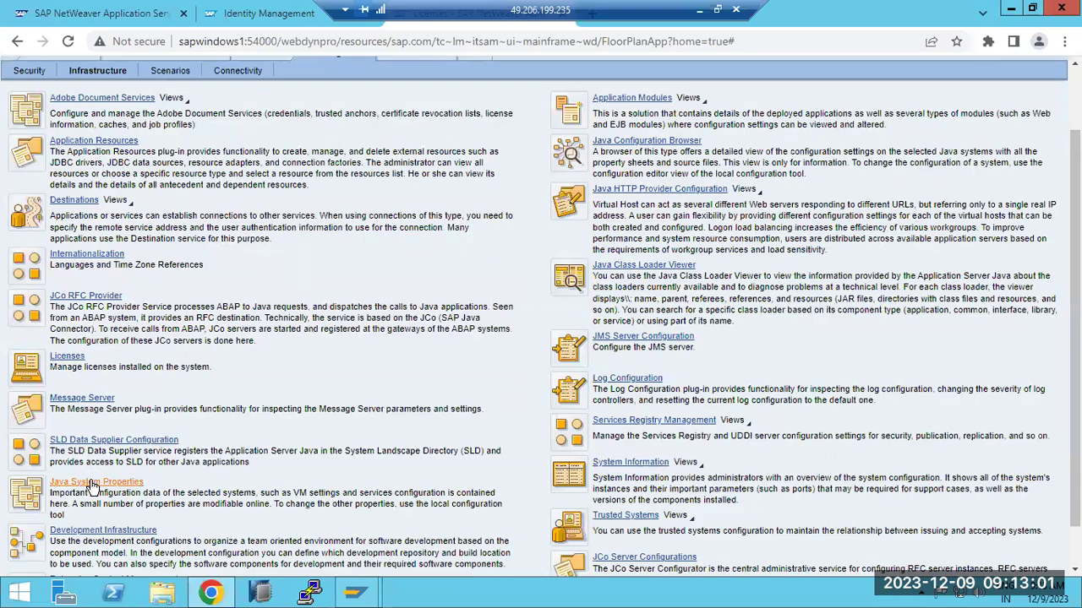
left_click(92, 441)
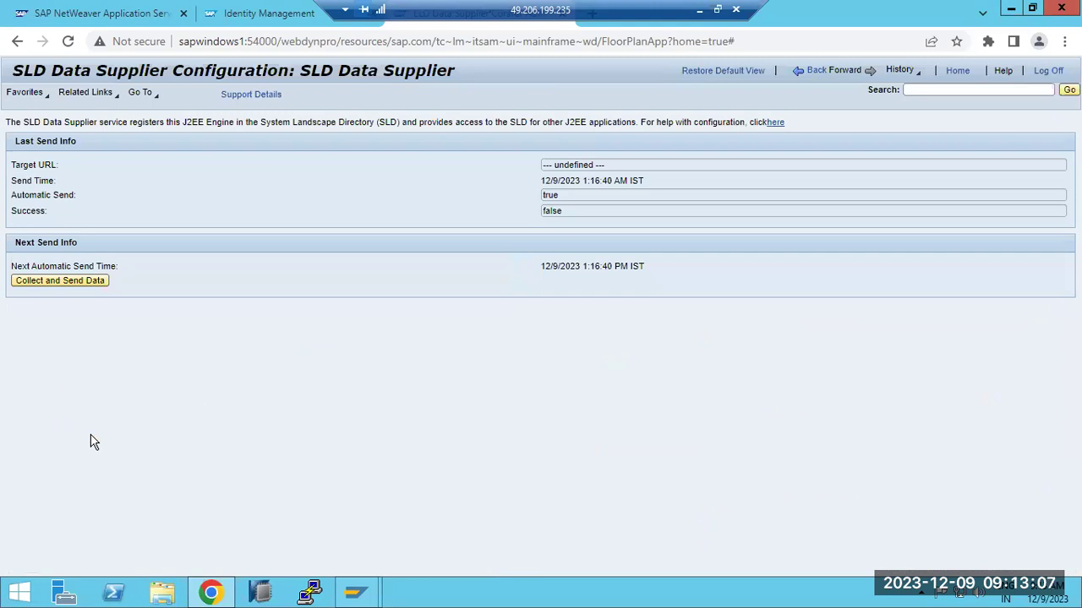
left_click(76, 280)
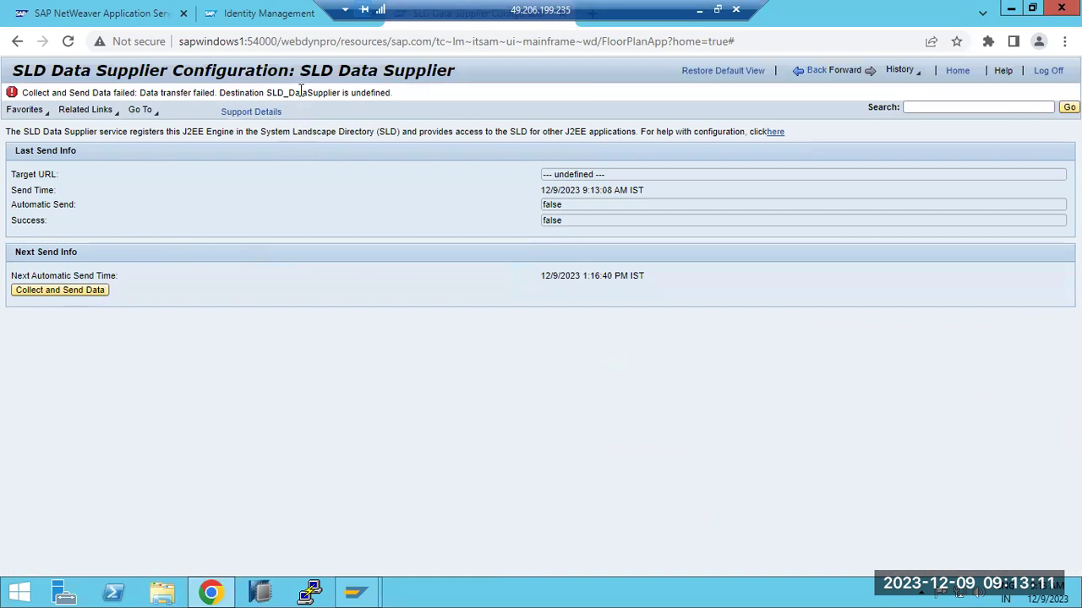
left_click_drag(267, 92, 346, 93)
key("ctrl+c")
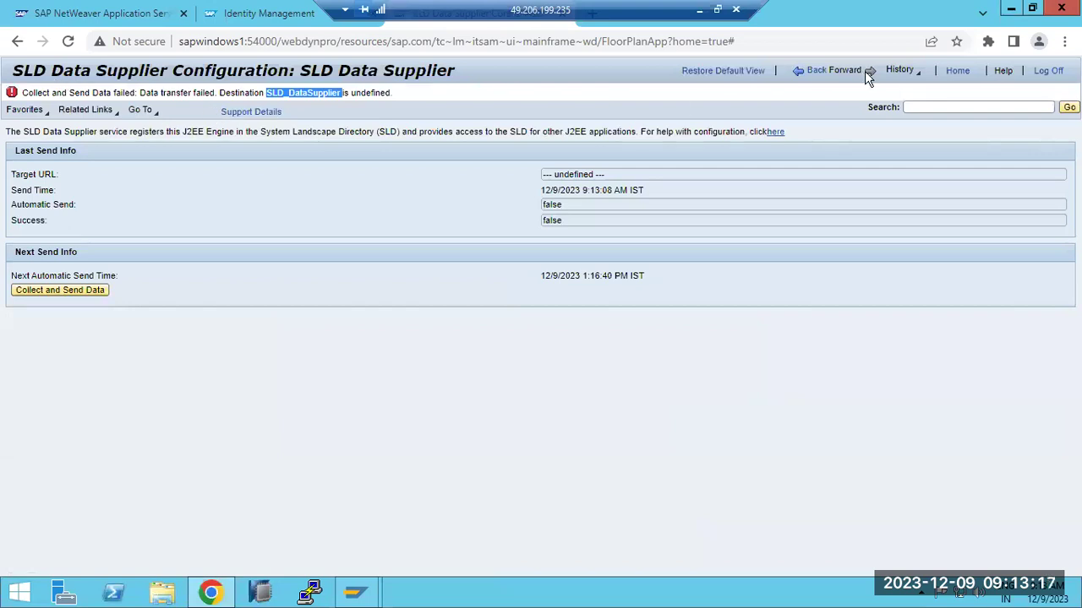
left_click(956, 71)
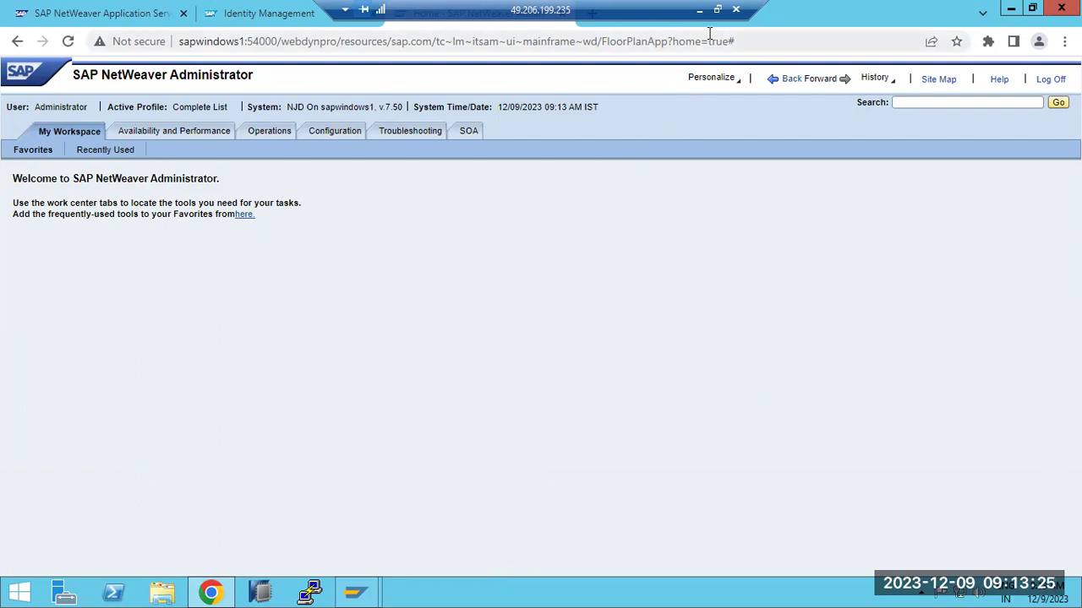
- Switch to the Paint diagram and add the text "SLD -system landscape directory" below the ECC/JAVA box
left_click(699, 9)
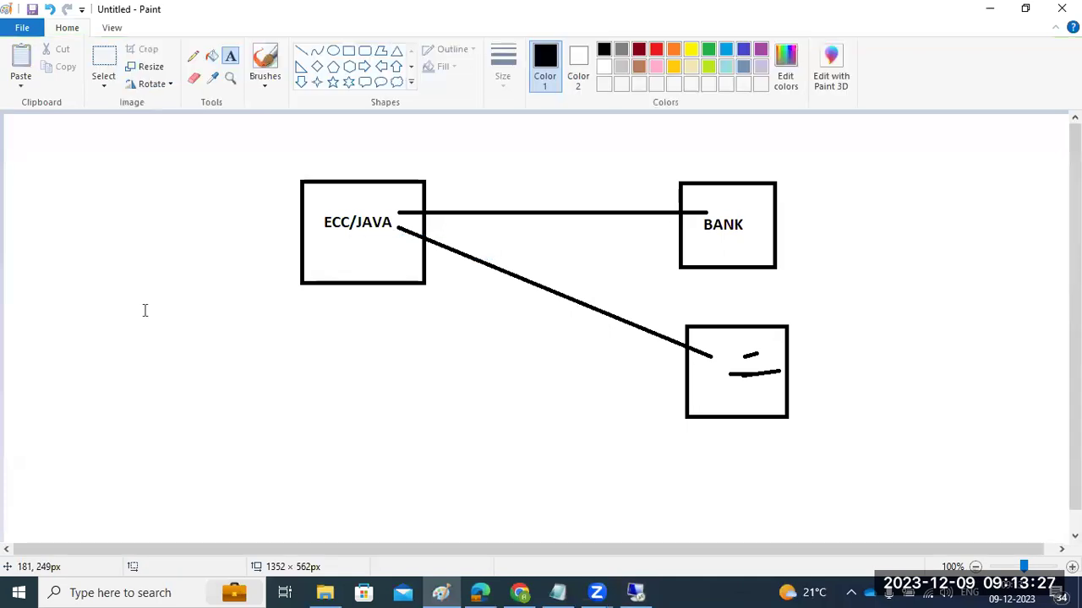
left_click_drag(67, 288, 534, 411)
type("SLD -system landscape director")
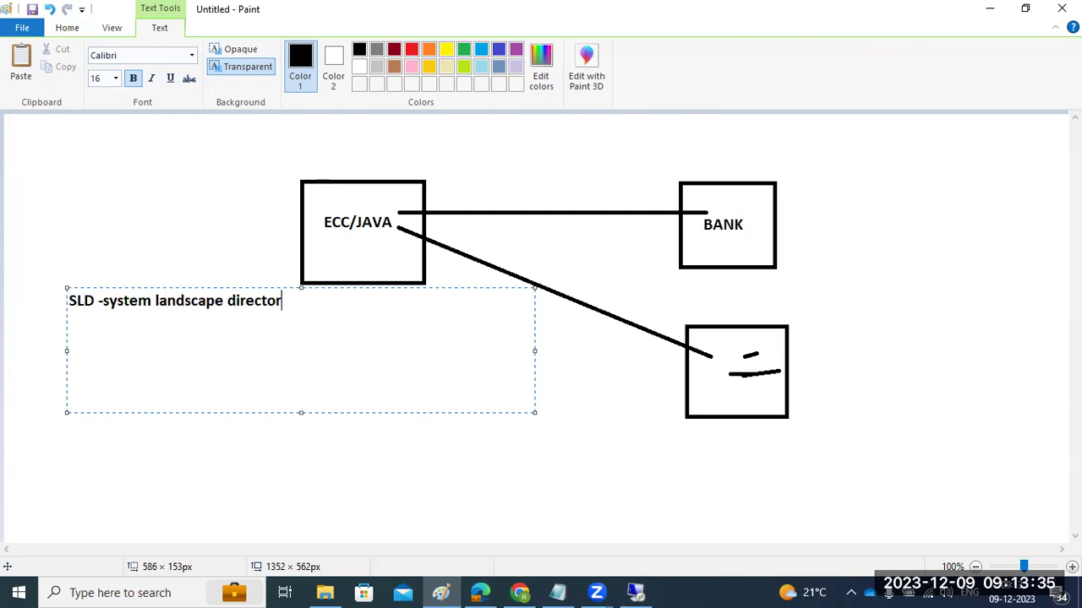
type("y")
- Return to the remote browser, load sapwindows1:54000/sld in place of the start page, and highlight the /index.html part of the address
left_click(636, 592)
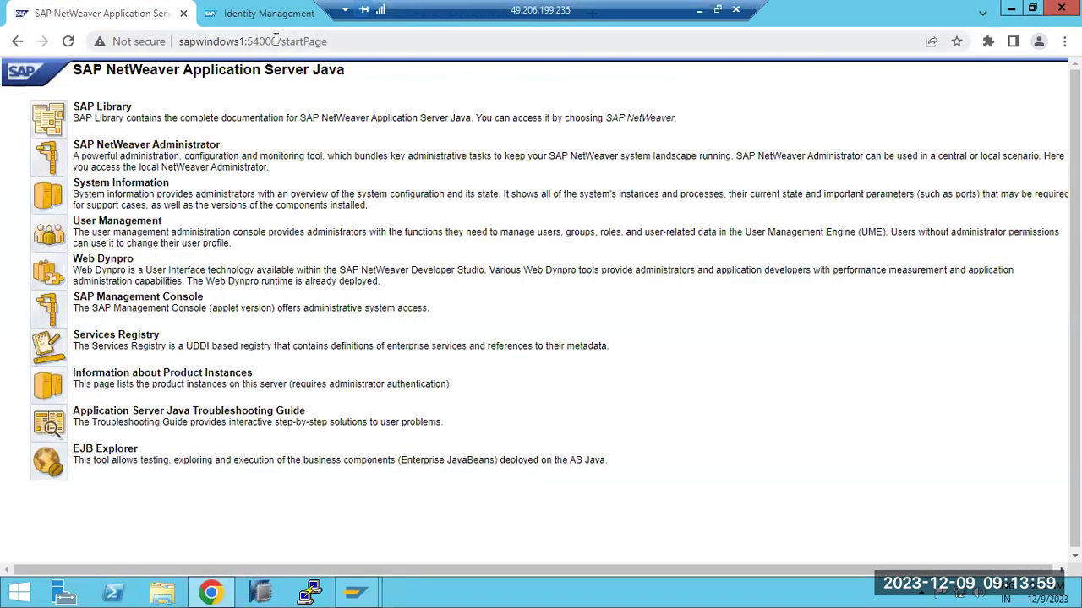
left_click_drag(283, 41, 455, 53)
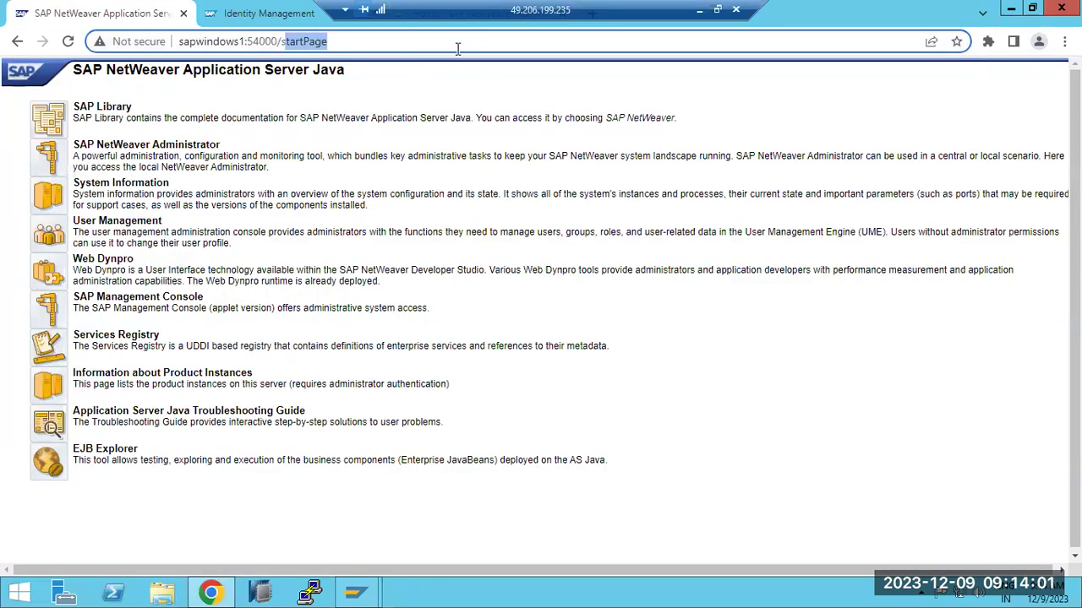
key("BackSpace")
type("sld")
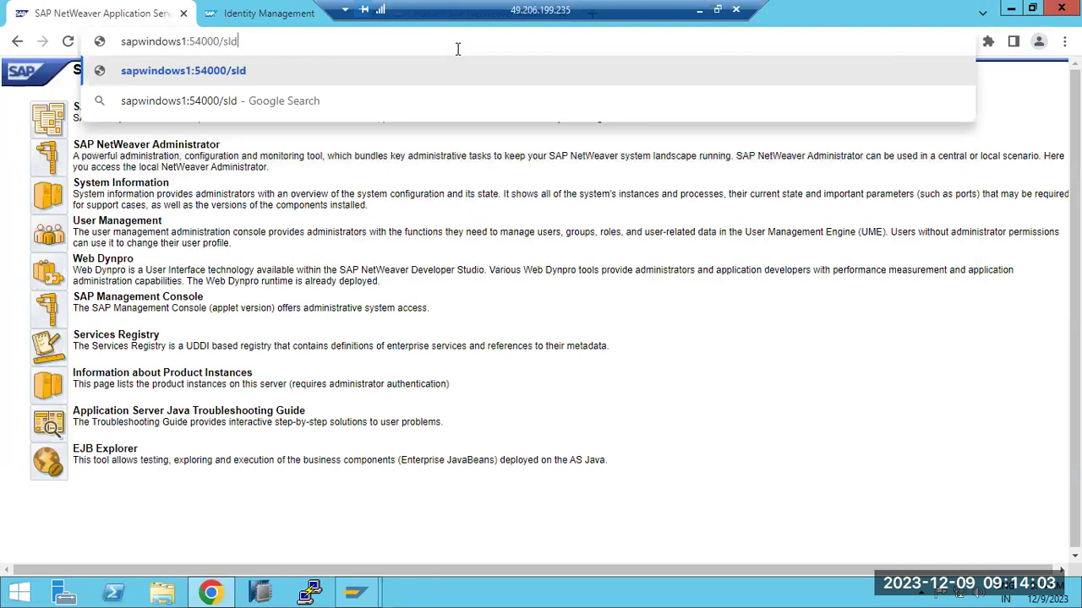
key("Return")
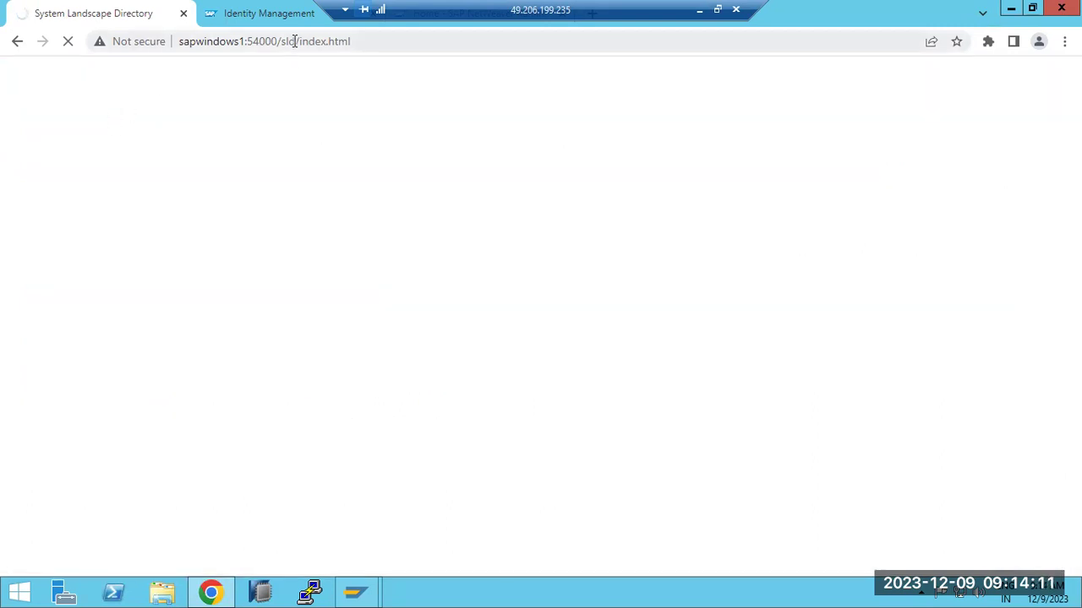
left_click_drag(294, 40, 362, 41)
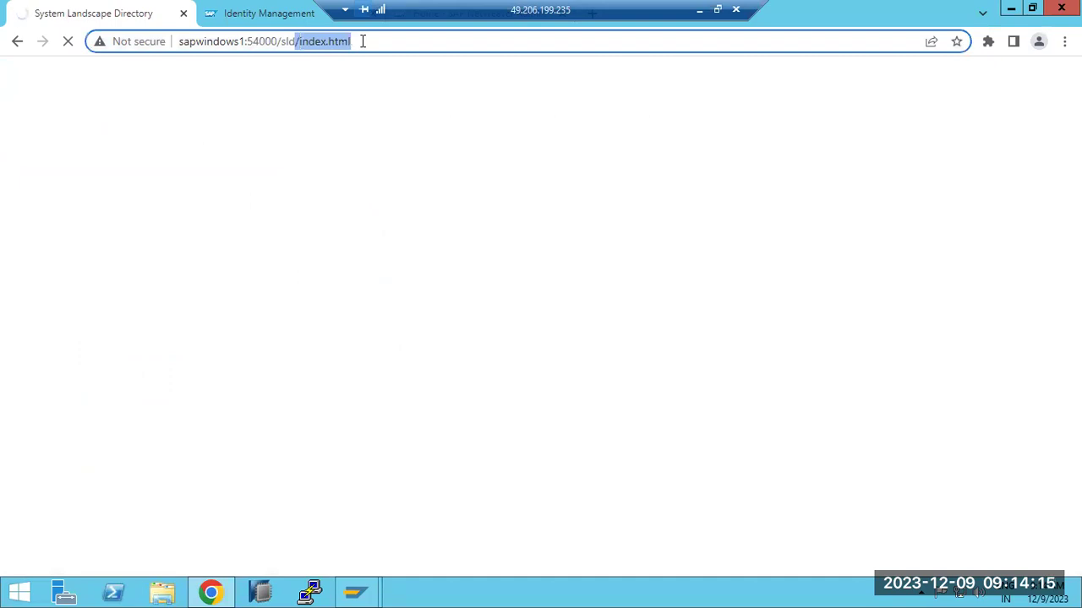
- Switch to Paint and add the text "SLD page" under the system landscape directory note
left_click(698, 9)
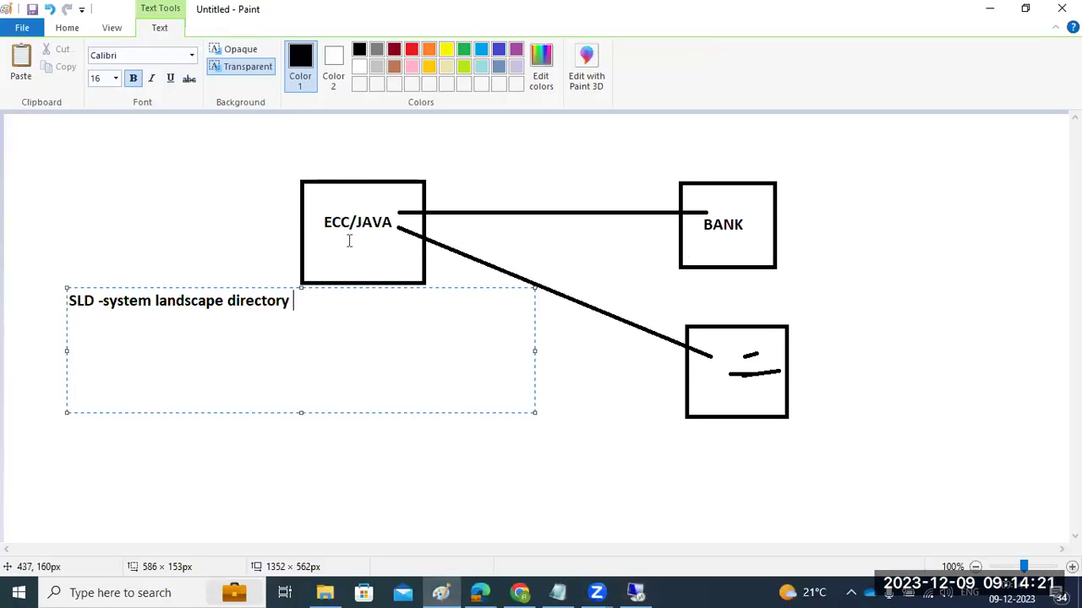
left_click(218, 445)
left_click_drag(69, 334, 551, 531)
type("SLD page")
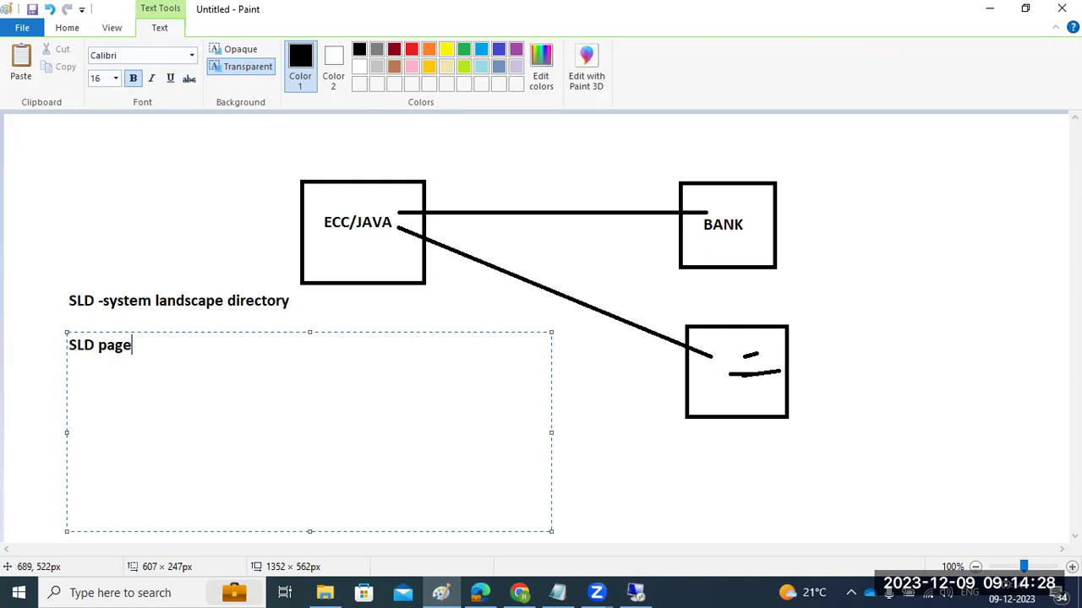
key("Return")
- Back in the remote browser, start the SLD initial setup from its administration page with object server name sapwindows1 and software catalog import enabled
left_click(635, 592)
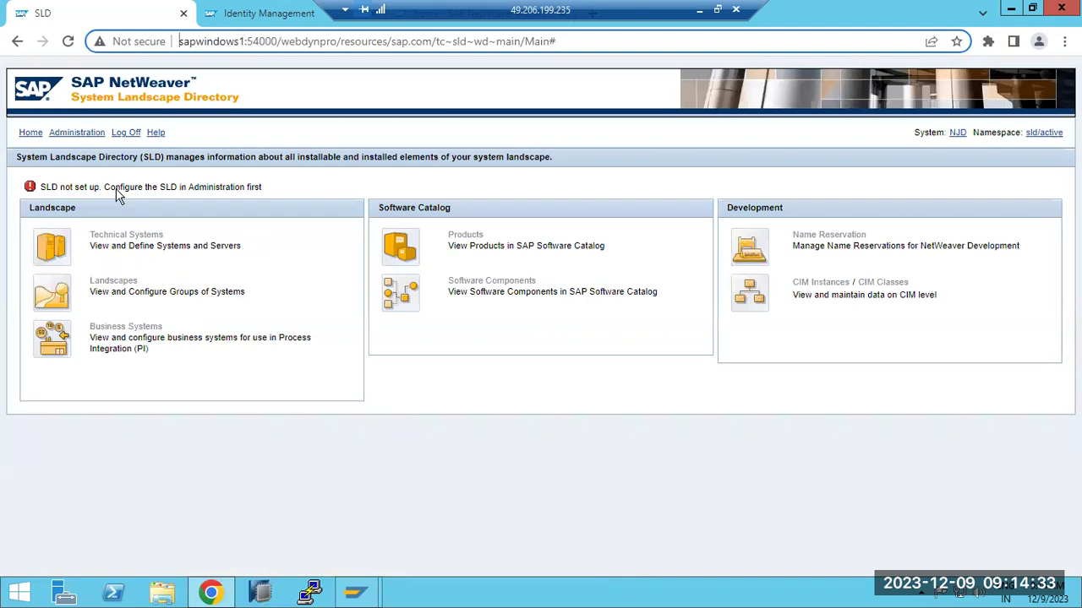
left_click(81, 134)
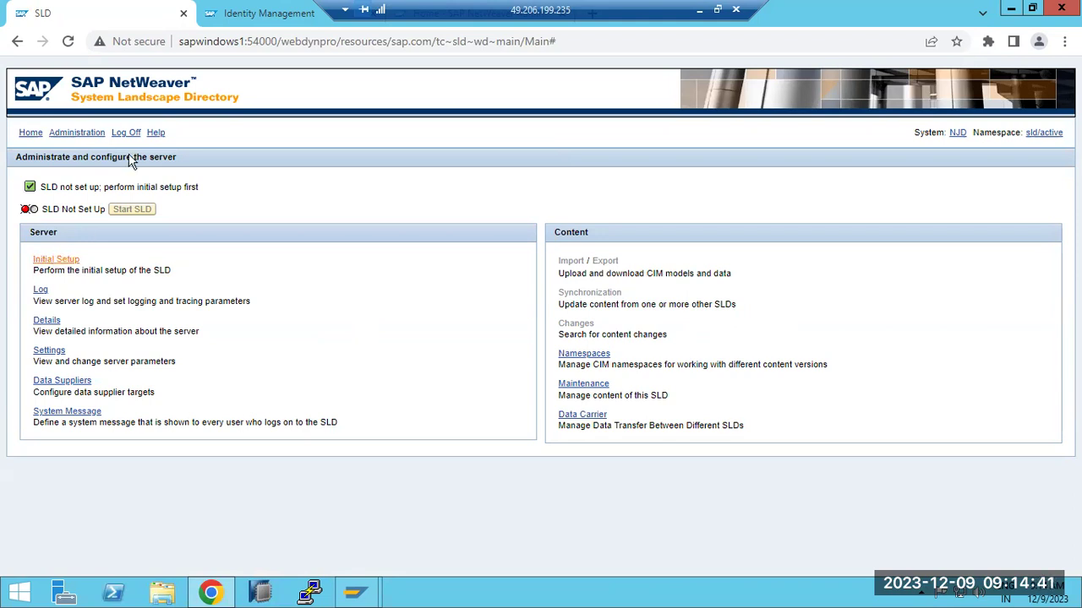
left_click_drag(284, 41, 597, 65)
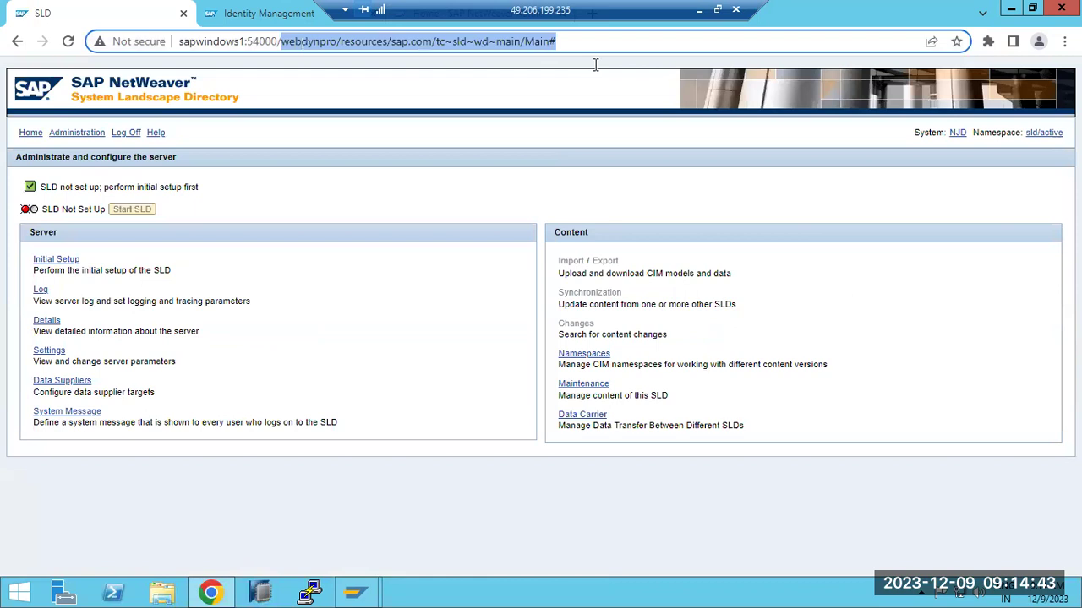
left_click(53, 265)
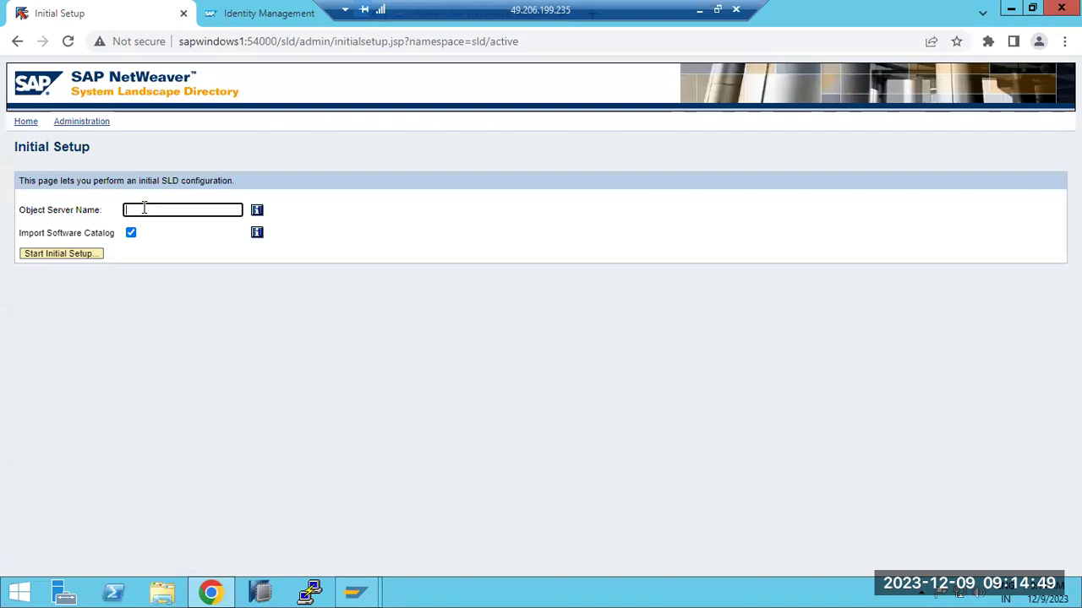
type("sapwindows1")
left_click(51, 255)
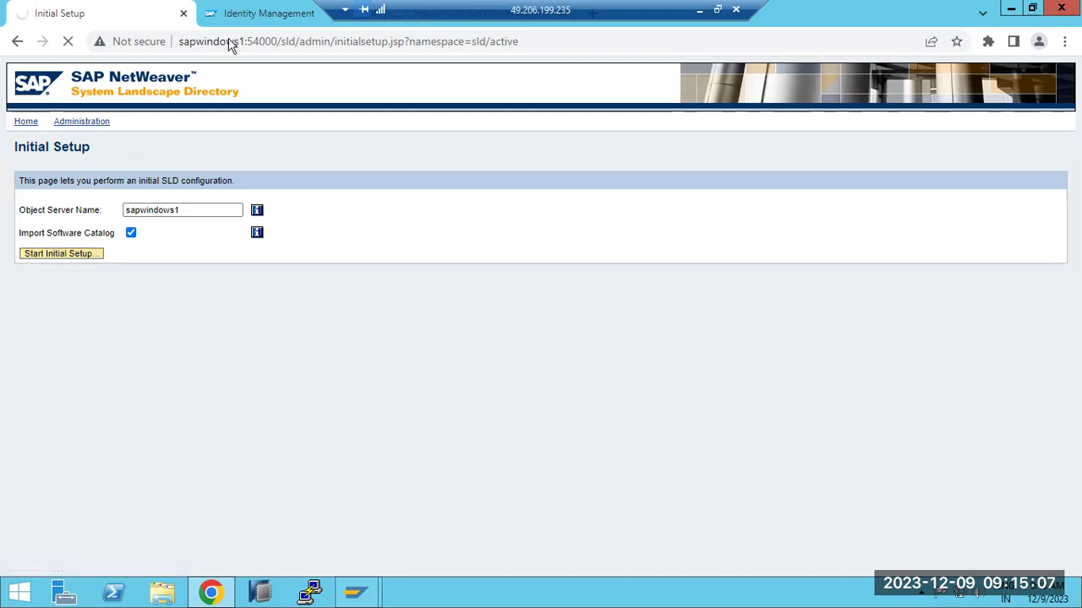
- Return to SAP NetWeaver Administrator, search for "desti", and open the Destinations configuration
key("ctrl+Tab")
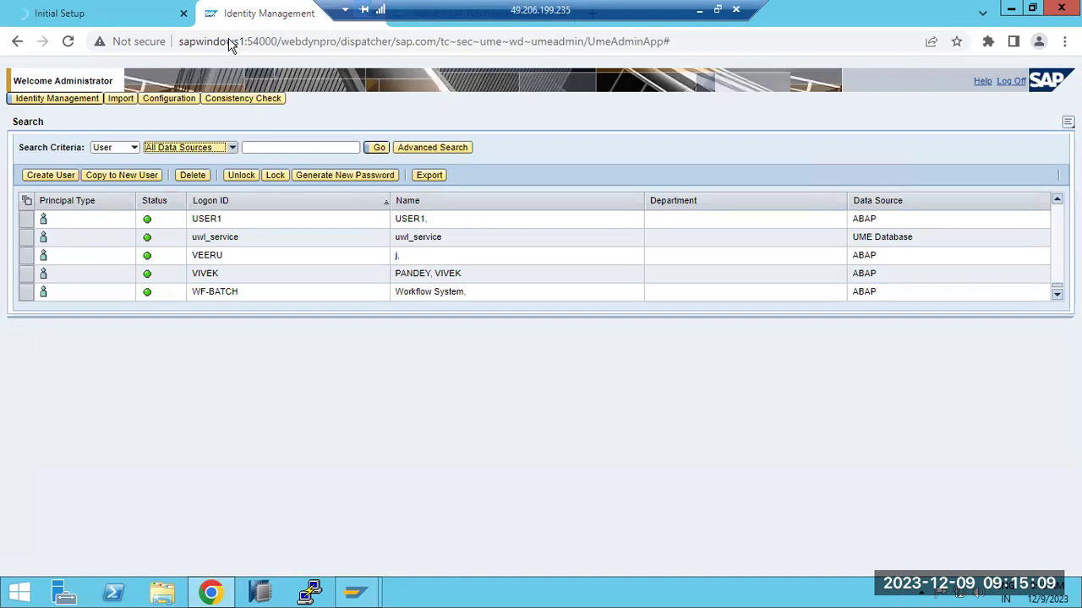
left_click(415, 24)
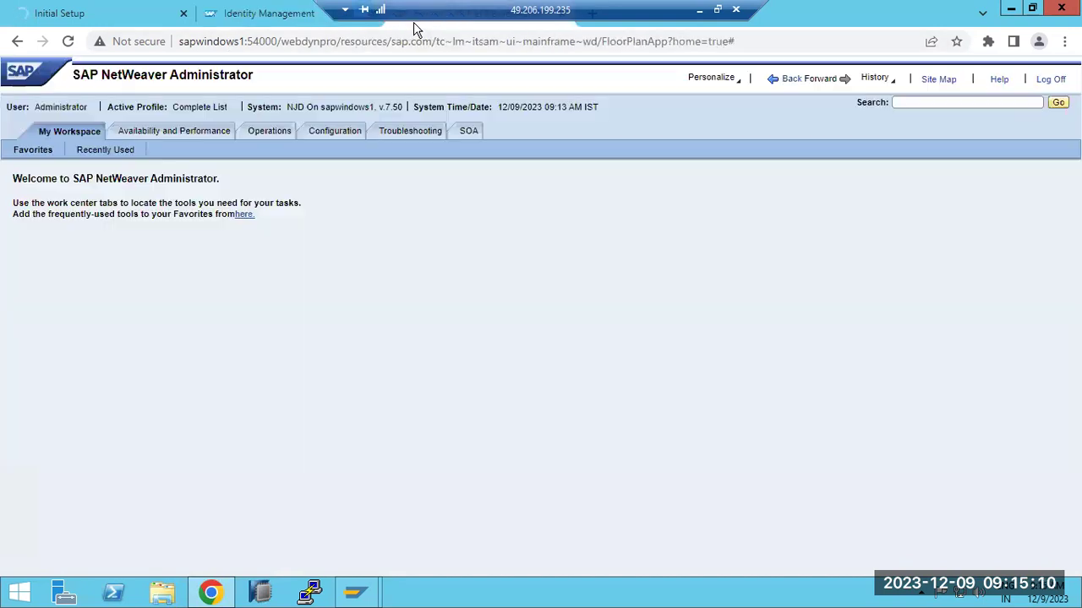
left_click(939, 102)
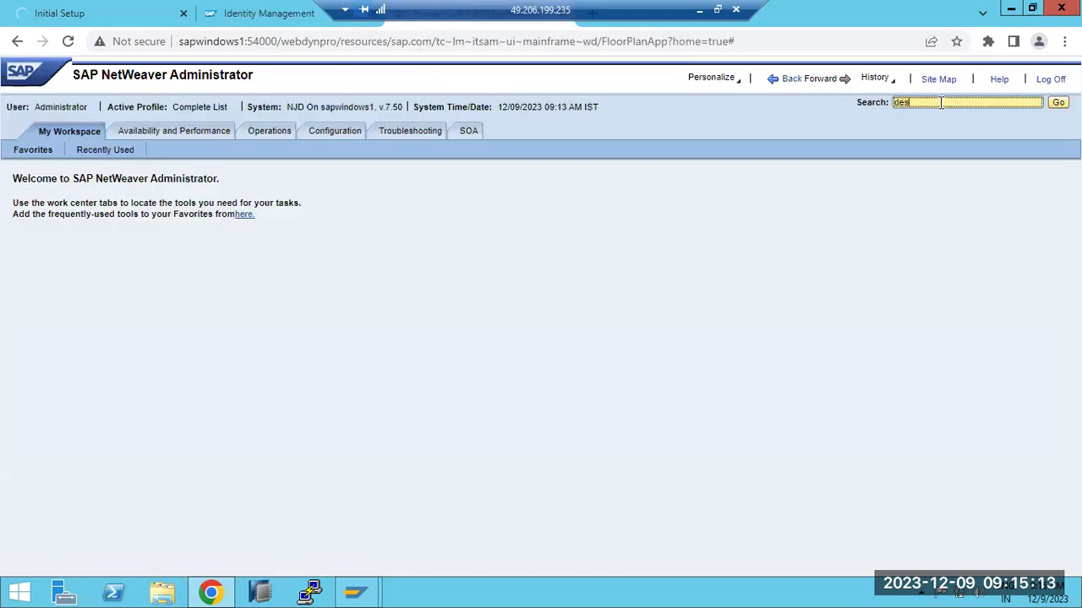
key("Return")
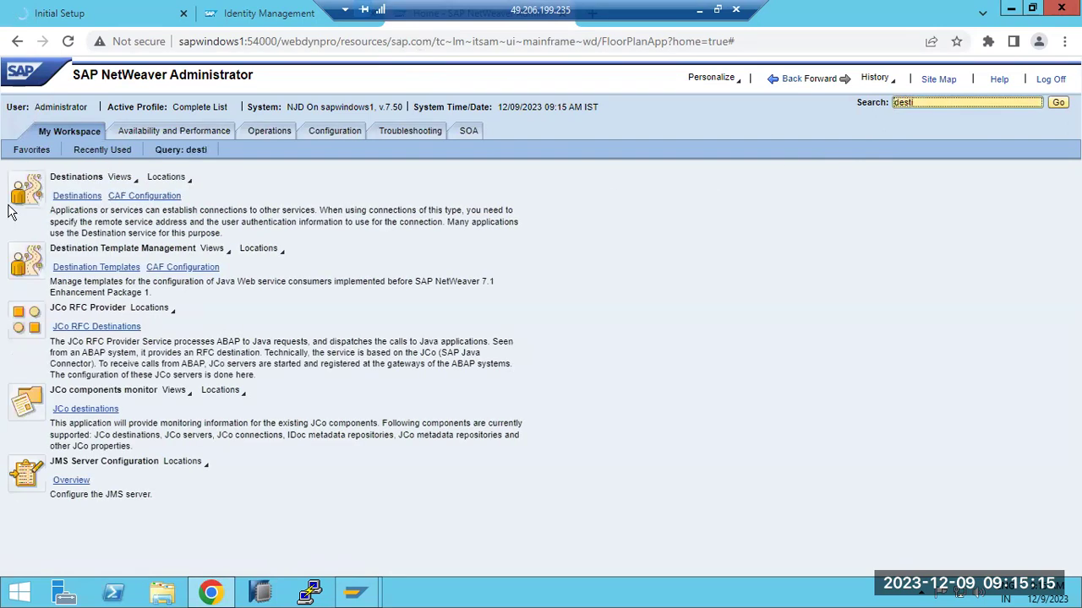
left_click(66, 196)
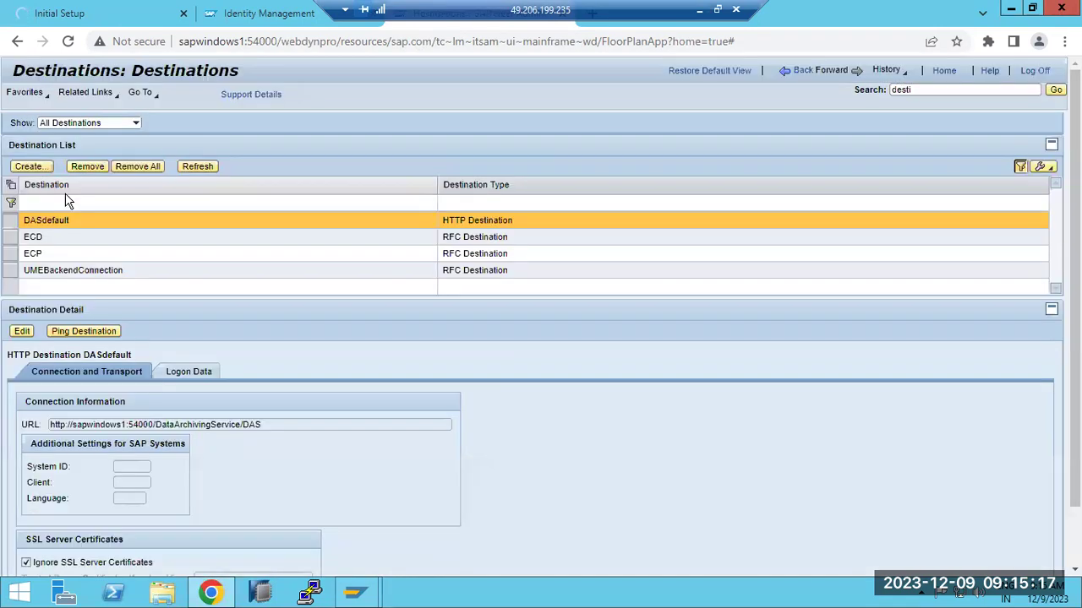
- Create a destination named SLD_DataSupplier of type HTTP on Local Java System NJD and continue to its connection settings
left_click(35, 166)
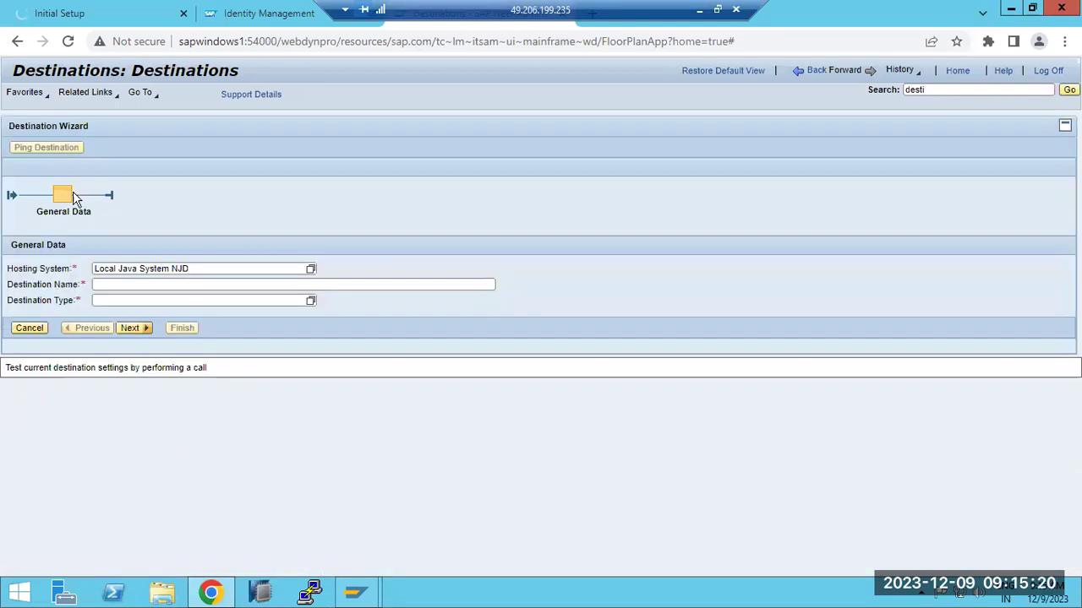
left_click(127, 284)
key("ctrl+v")
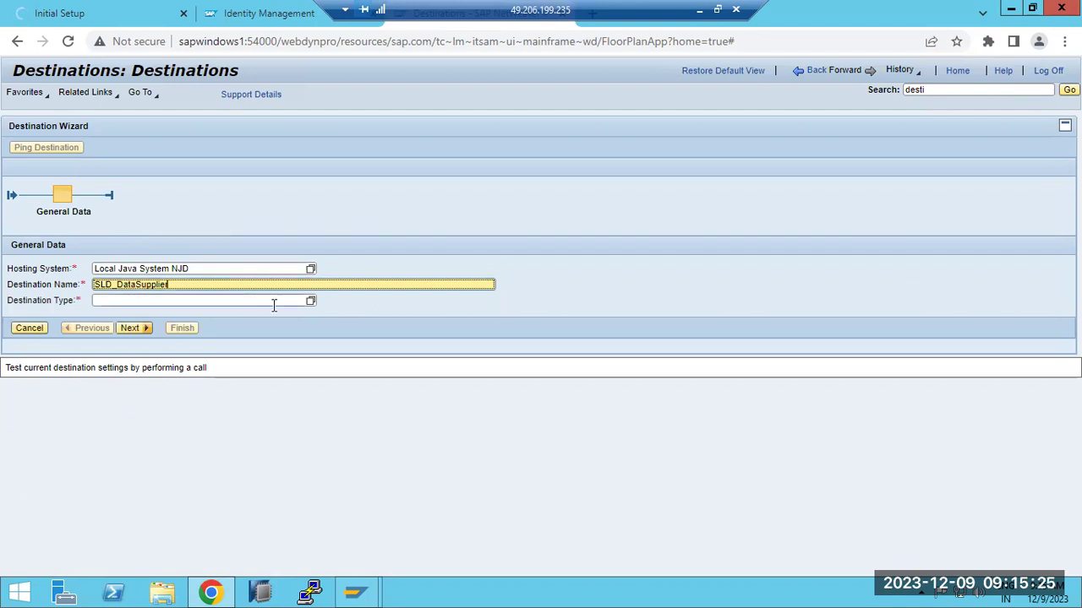
left_click(310, 302)
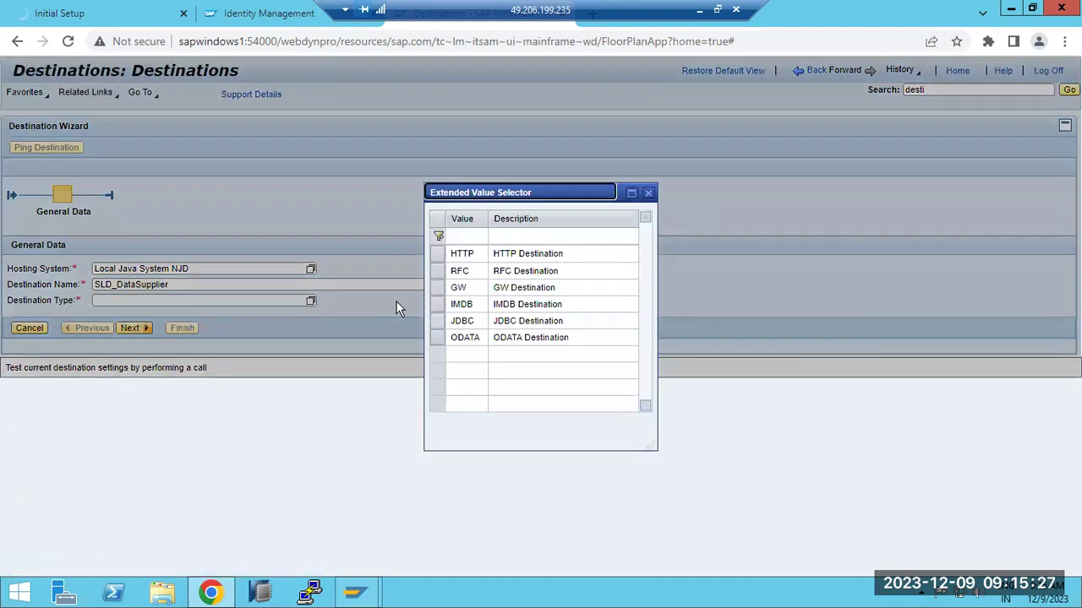
left_click(476, 254)
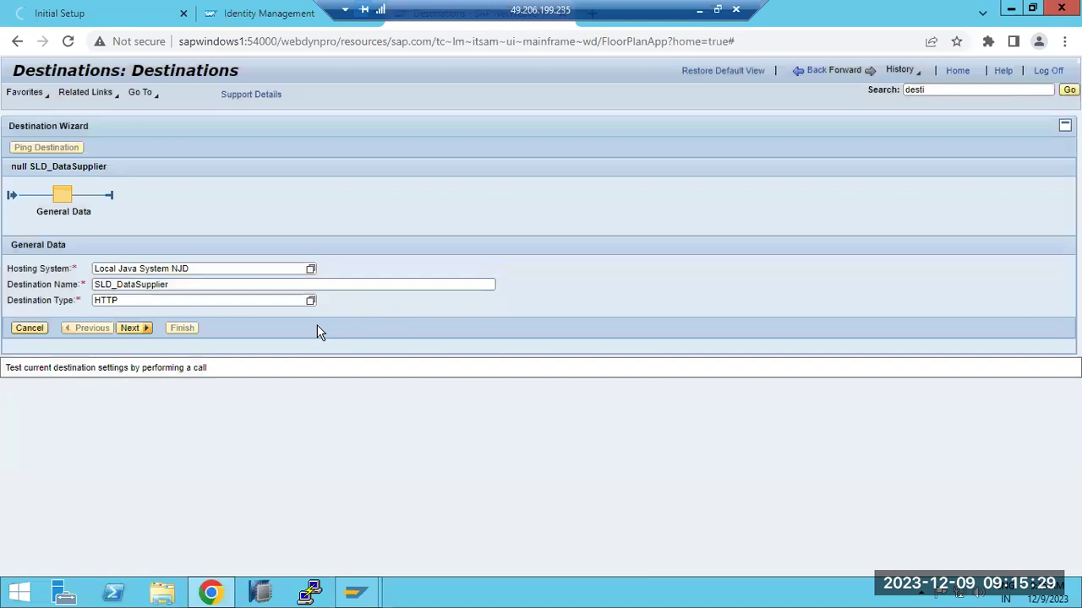
left_click(126, 328)
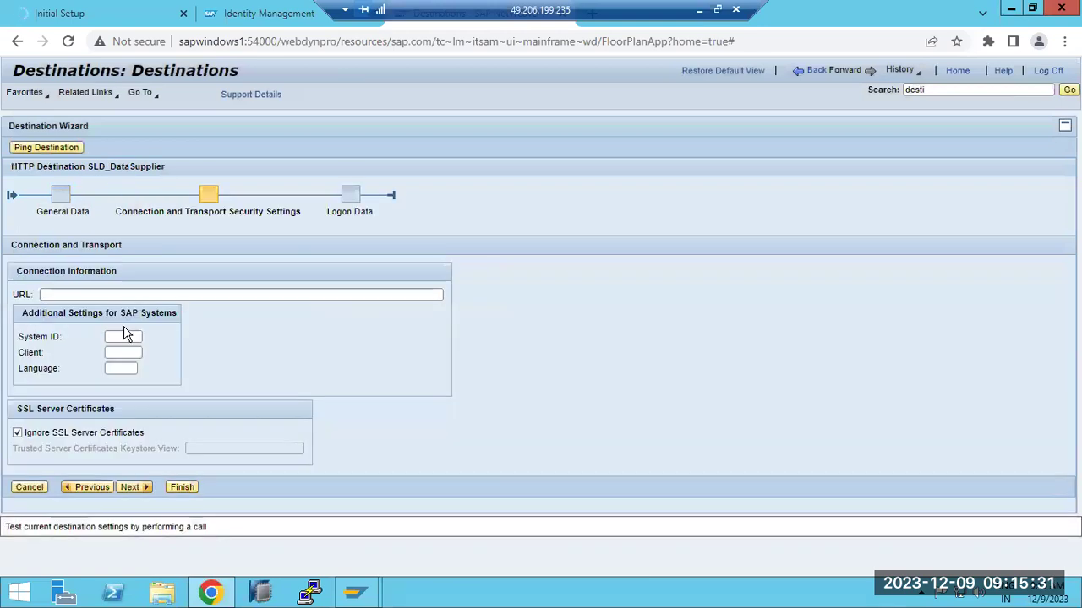
left_click(68, 24)
left_click_drag(303, 41, 154, 45)
key("ctrl+c")
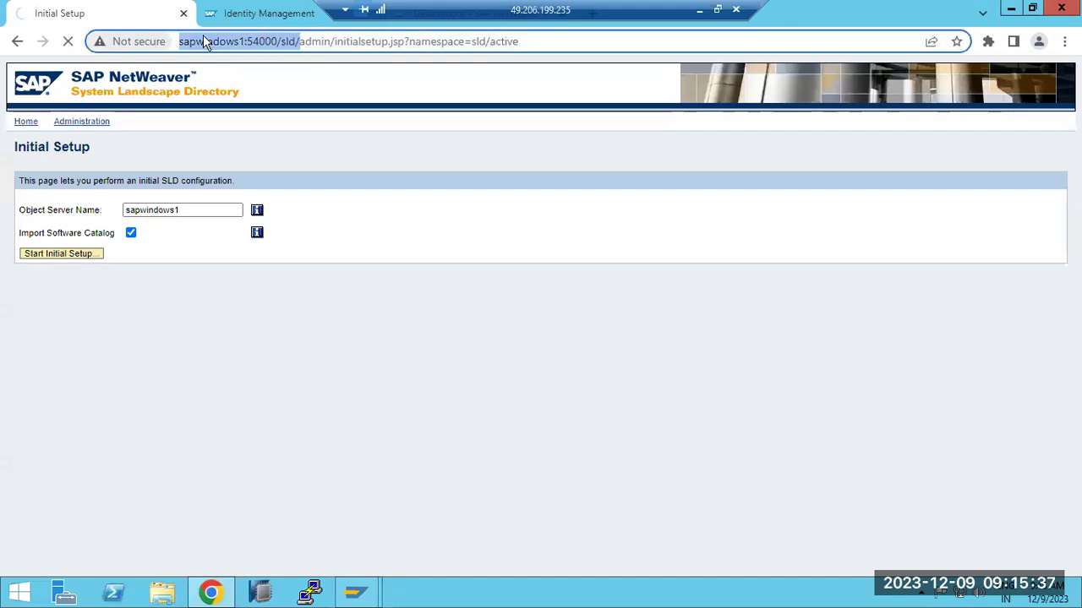
left_click(263, 23)
left_click(406, 25)
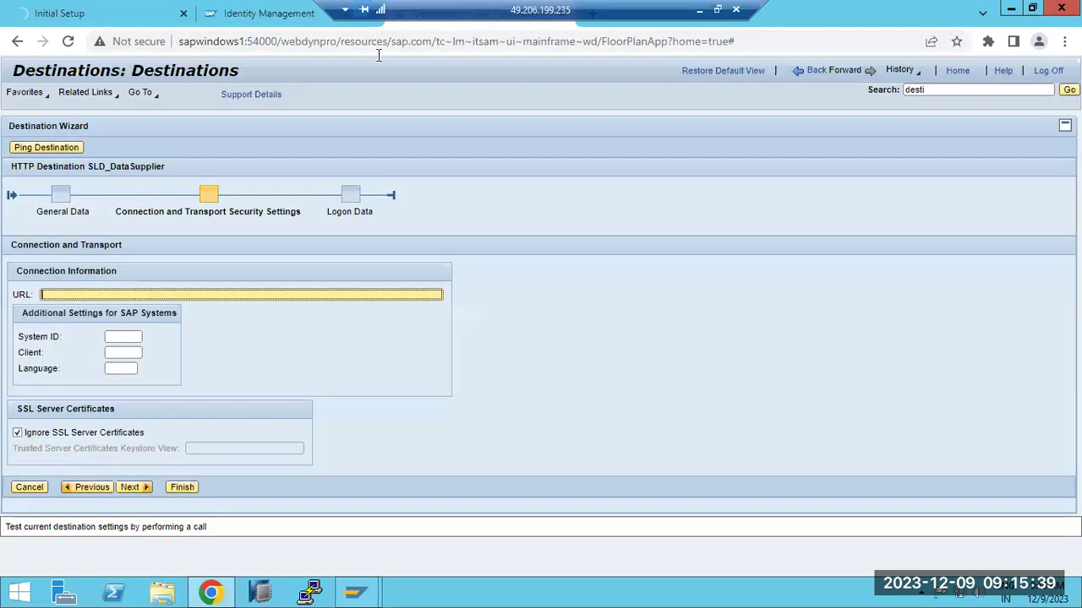
key("ctrl+v")
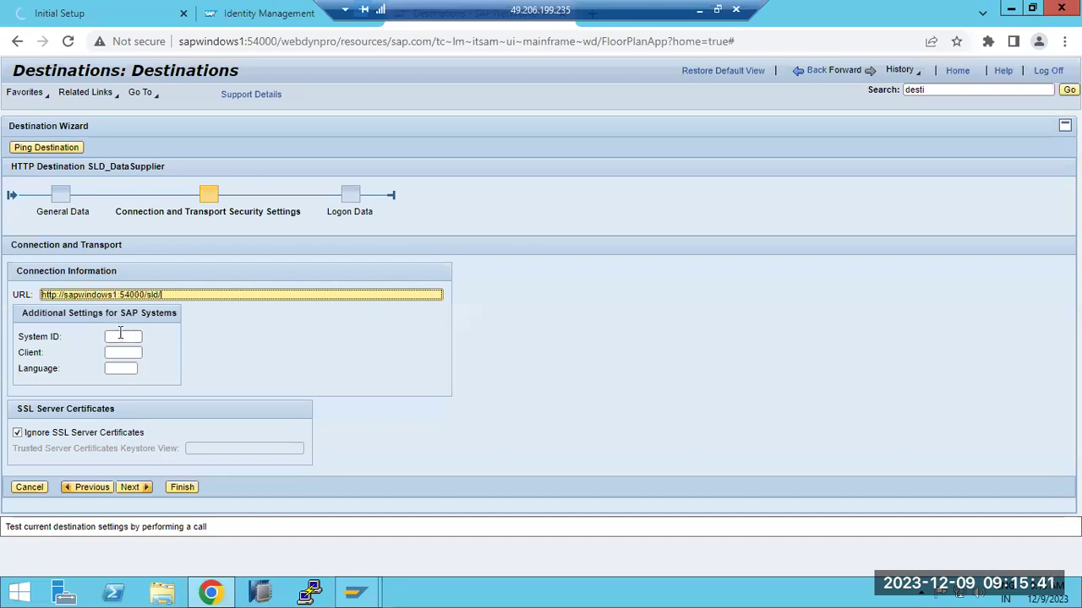
left_click(120, 336)
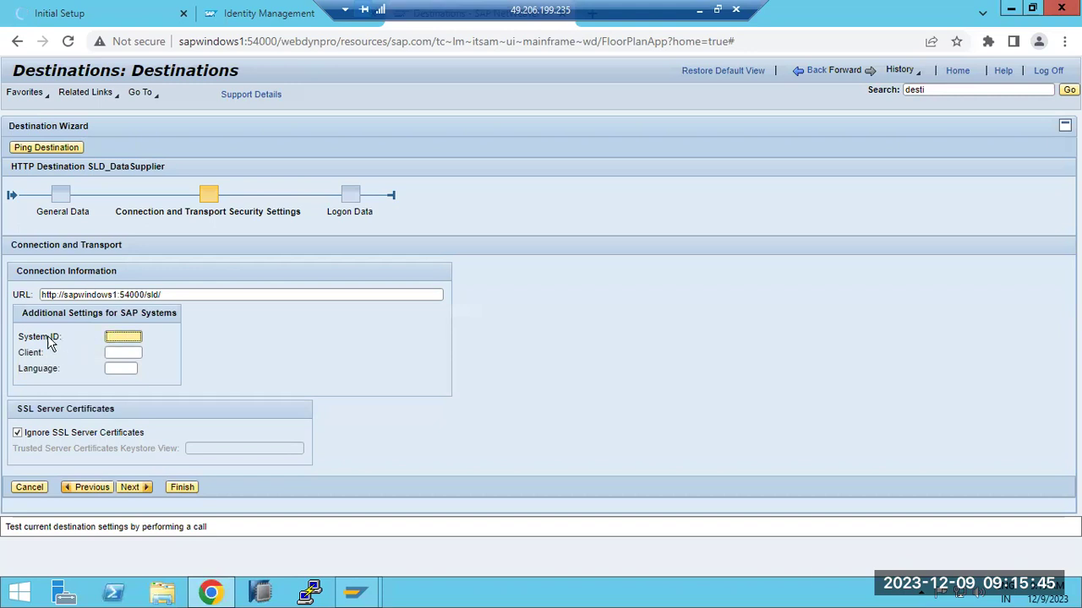
- Set the destination's logon to Basic (User ID and Password) with the saved user name and password, and finish creating it
left_click(131, 487)
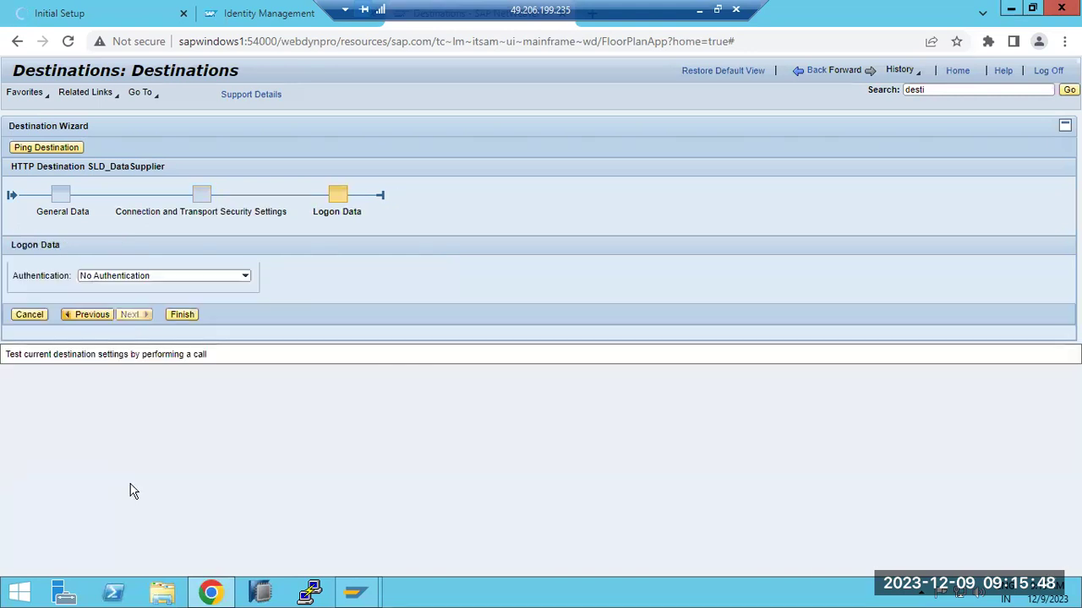
left_click(242, 277)
left_click(110, 303)
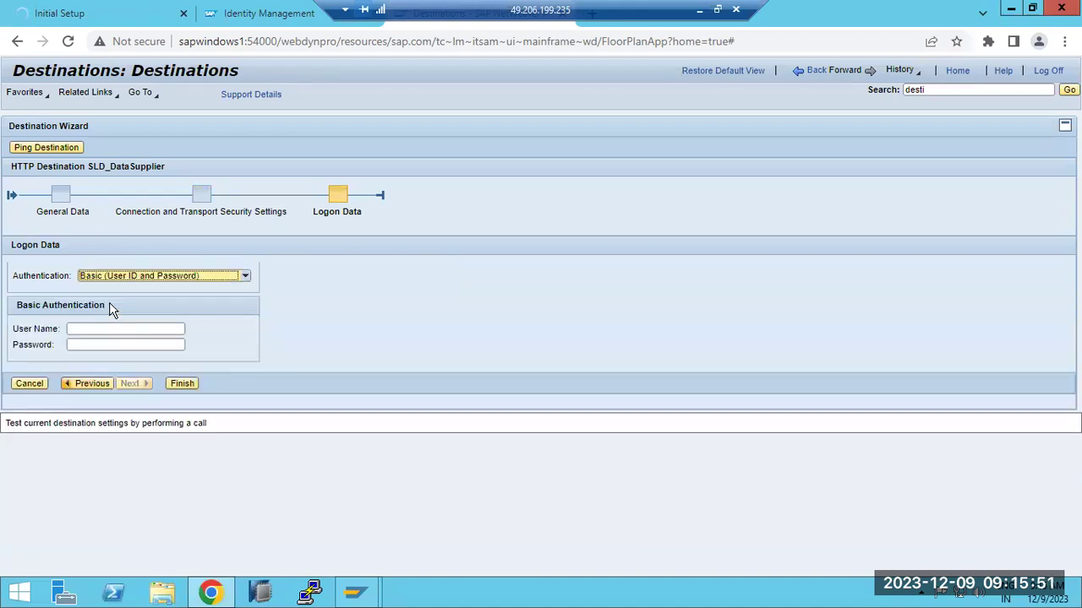
left_click(106, 328)
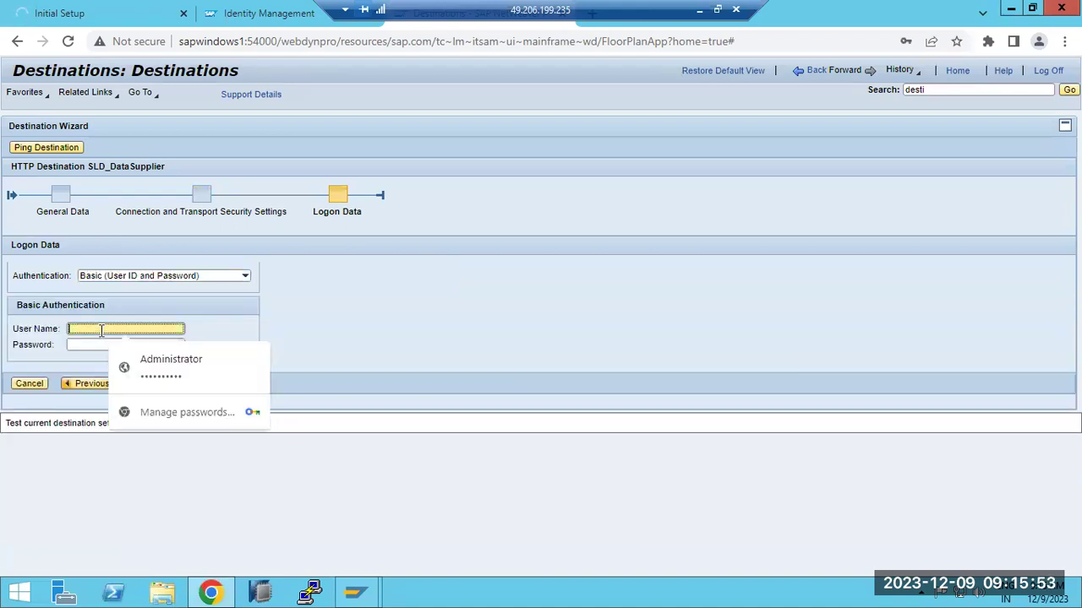
left_click(142, 374)
left_click(181, 386)
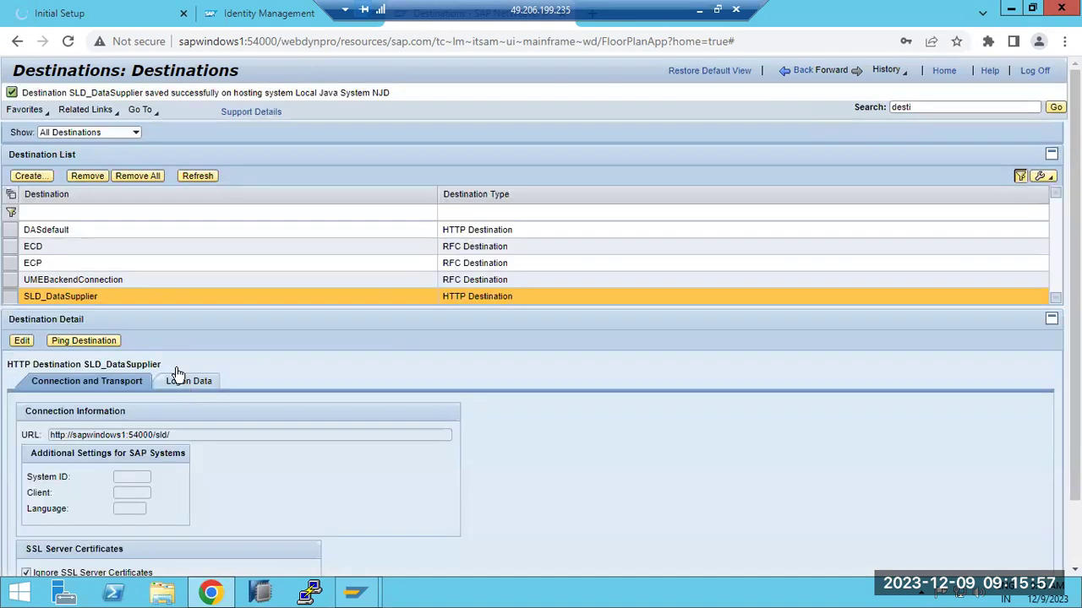
- Ping the SLD_DataSupplier destination, and start the initial setup again from the SLD page
left_click(88, 347)
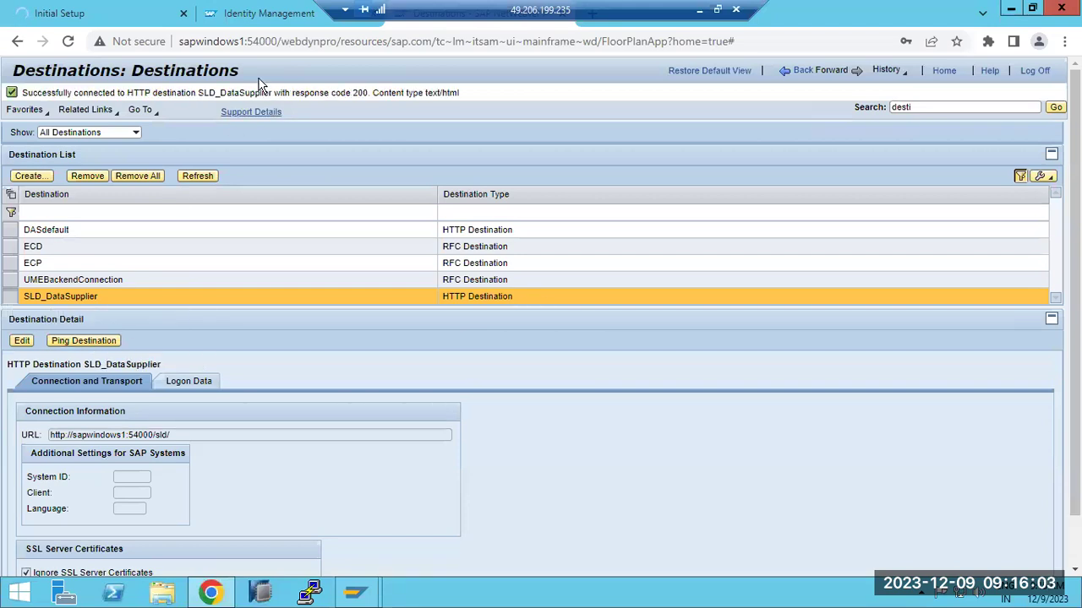
left_click_drag(292, 89, 381, 93)
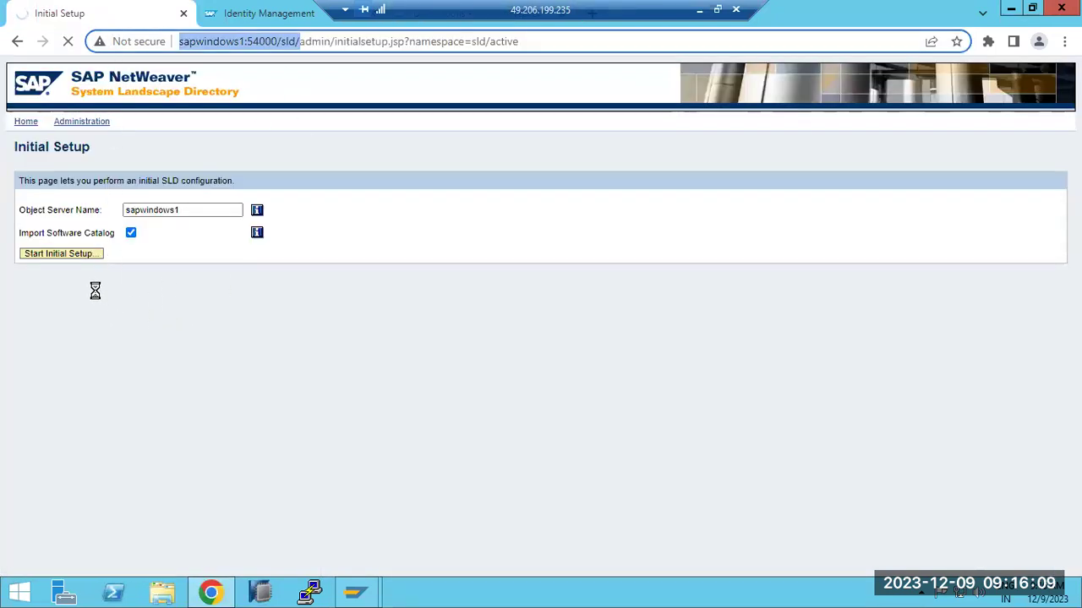
left_click(58, 256)
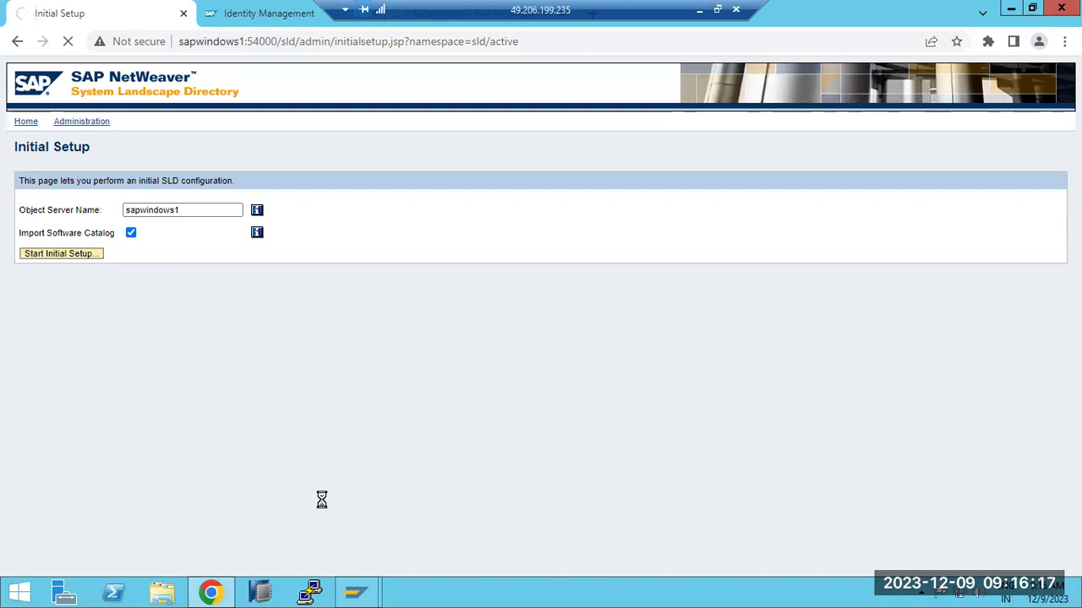
- Switch to Paint and undo all earlier drawing and text until the canvas is blank
left_click(698, 10)
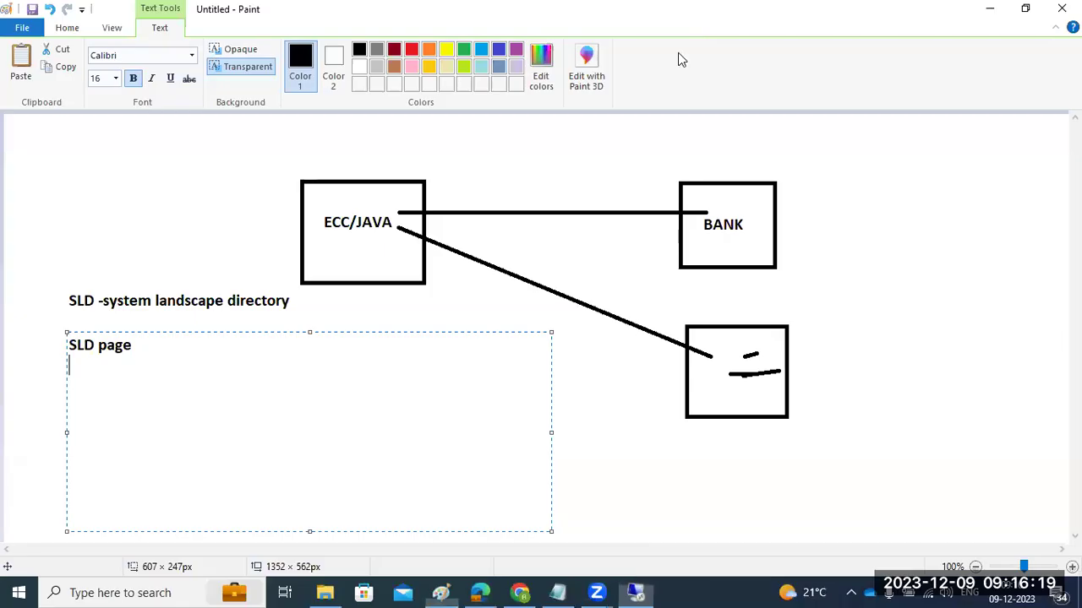
left_click(607, 442)
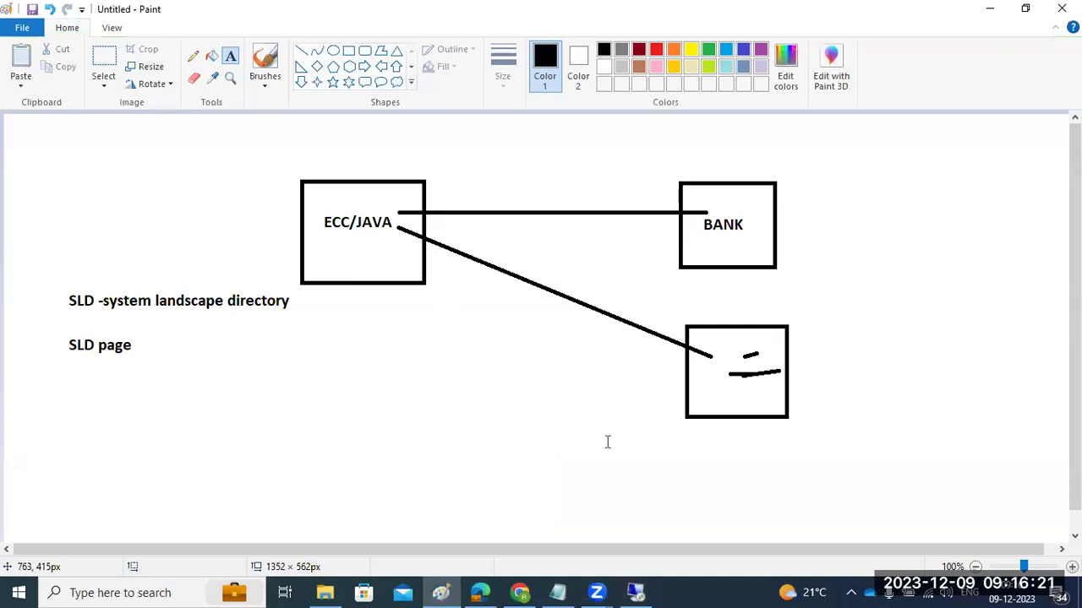
key("ctrl+z")
key("ctrl+z")
key("ctrl+z")
key("ctrl+z")
key("ctrl+z")
key("ctrl+z")
key("ctrl+z")
key("ctrl+z")
key("ctrl+z")
key("ctrl+z")
key("ctrl+z")
key("ctrl+z")
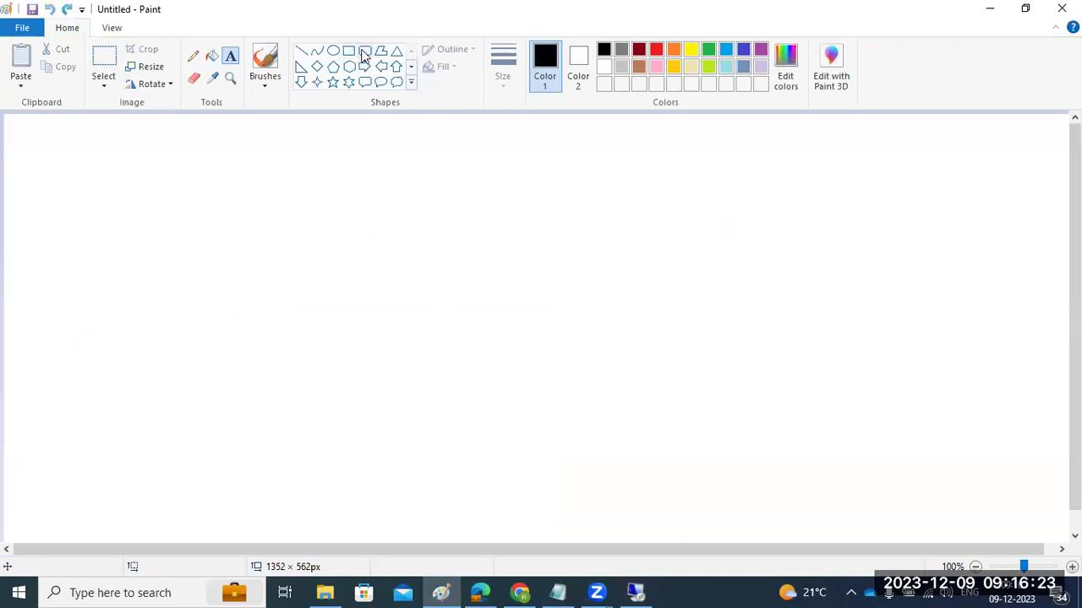
left_click_drag(711, 262, 887, 407)
left_click(167, 216)
left_click(64, 31)
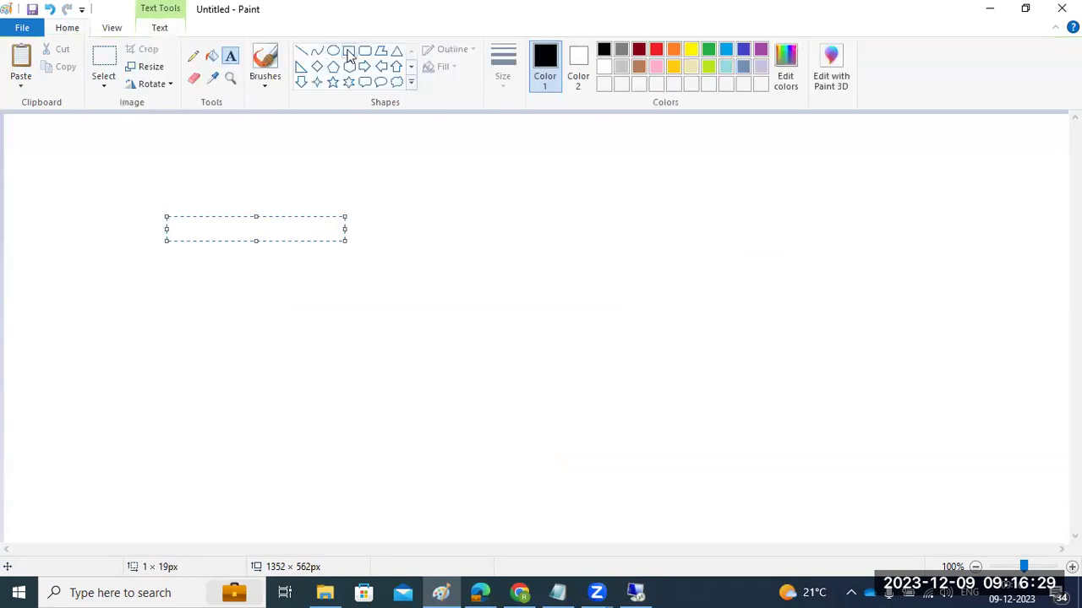
left_click(780, 283)
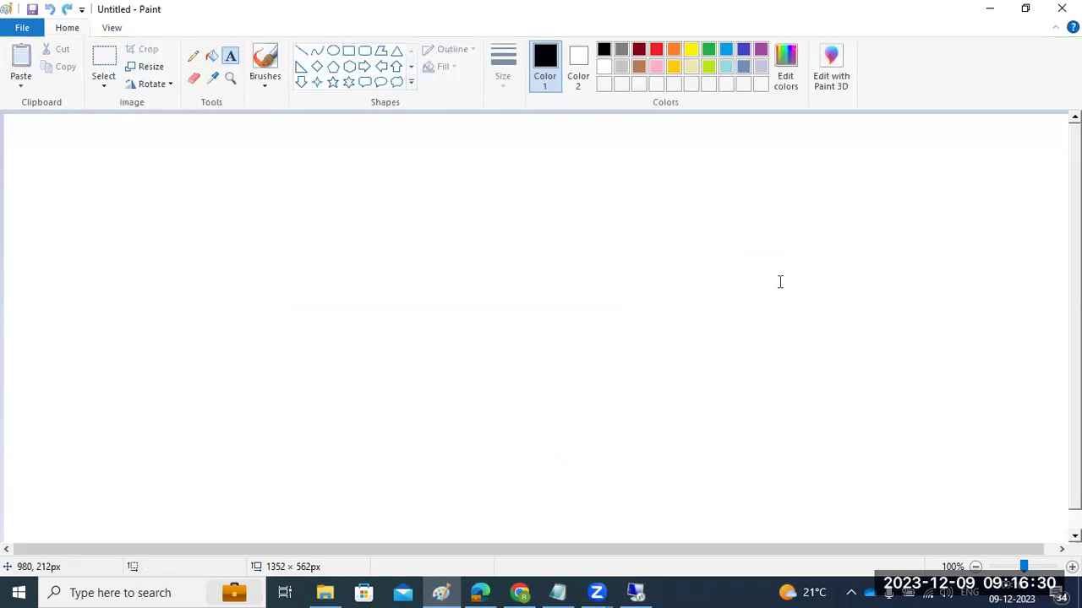
- Draw a large rectangle on the right half of the canvas and label it SLD
left_click(348, 52)
mouse_move(726, 309)
left_mouse_down()
mouse_move(785, 386)
mouse_move(879, 427)
left_mouse_up()
left_click(230, 56)
left_click(747, 337)
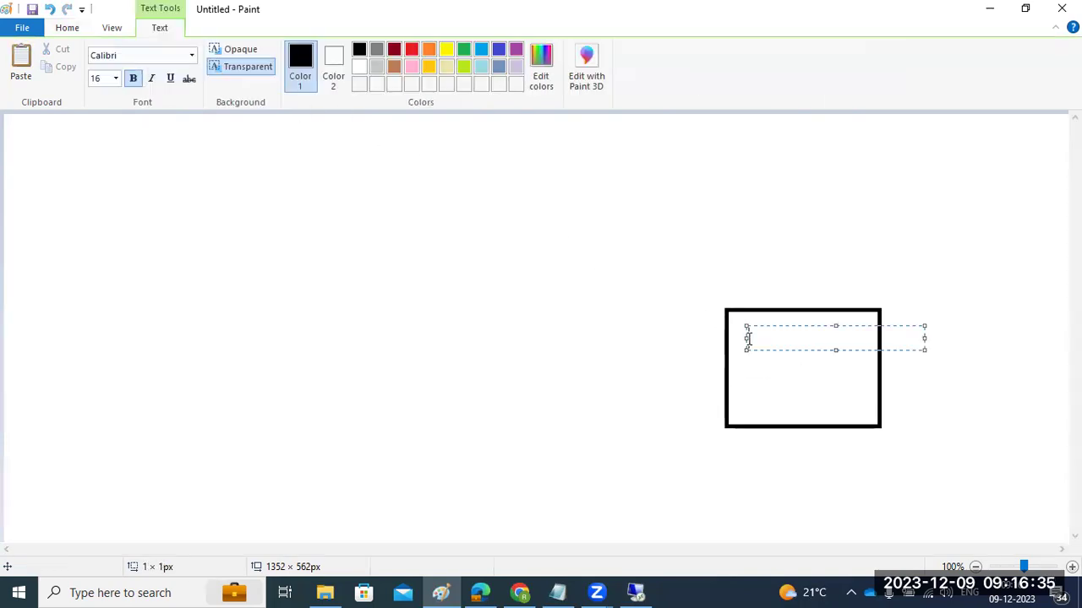
type("SL")
left_click(652, 384)
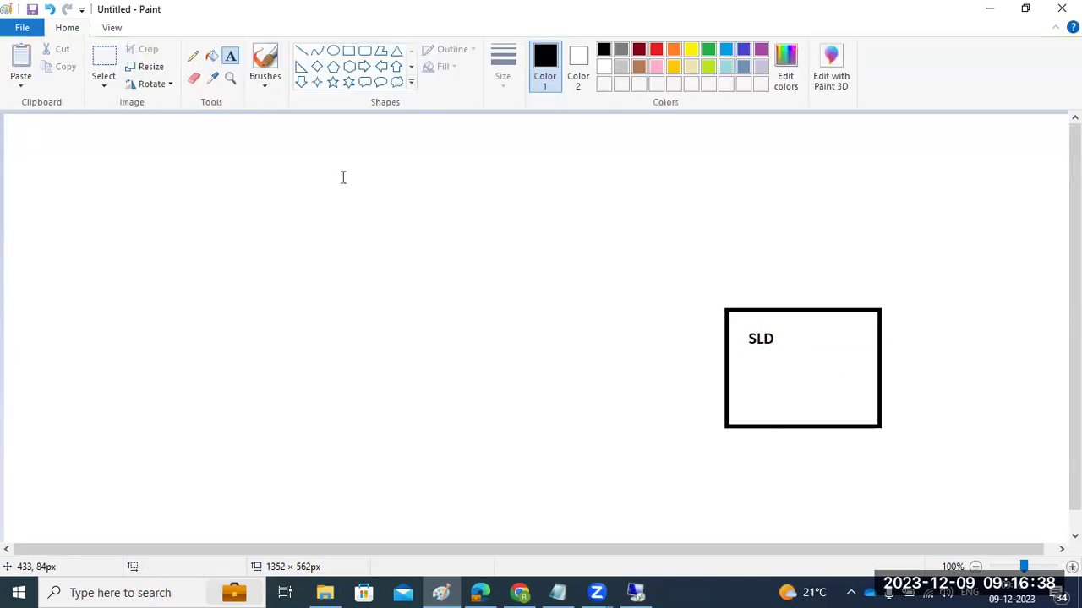
- Draw a column of four small rectangles along the canvas's left side
left_click(349, 50)
left_click_drag(138, 140, 233, 183)
left_click_drag(132, 237, 237, 276)
left_click_drag(144, 331, 227, 379)
left_click_drag(136, 465, 218, 516)
- Connect each of the four small boxes to the SLD box with a straight line and underline the SLD label
left_click(301, 50)
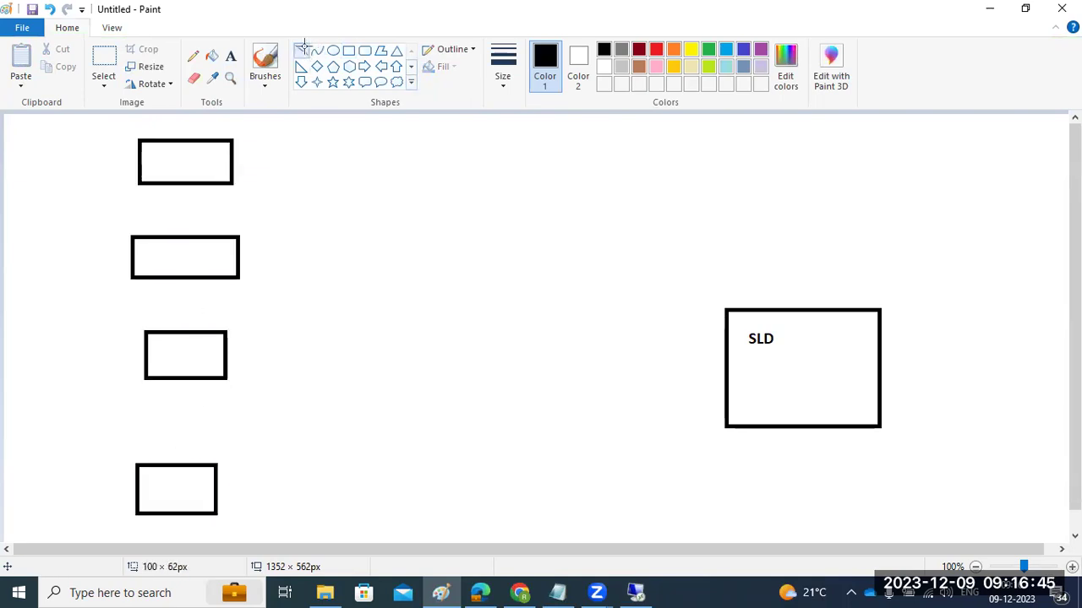
mouse_move(233, 147)
left_mouse_down()
mouse_move(623, 251)
mouse_move(725, 311)
mouse_move(710, 313)
mouse_move(729, 312)
left_mouse_up()
left_click(240, 252)
left_click_drag(240, 251, 737, 338)
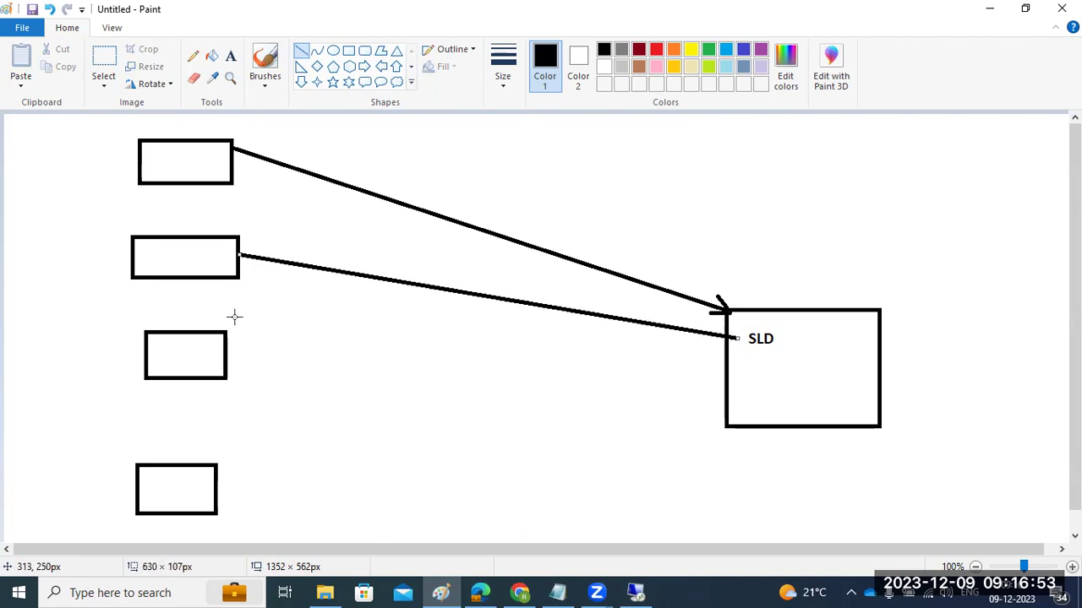
left_click_drag(215, 361, 725, 357)
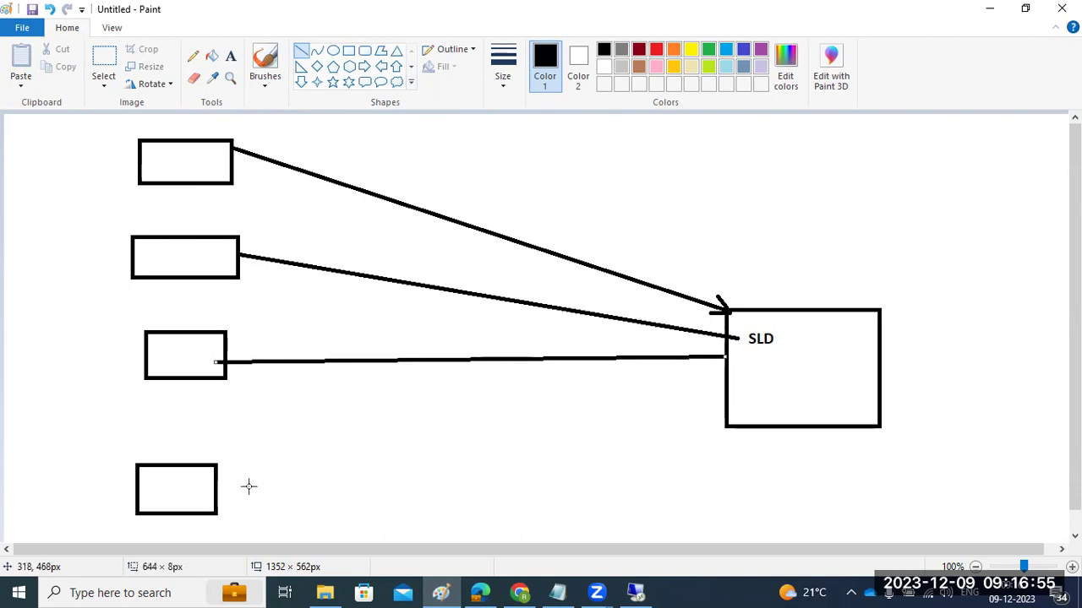
mouse_move(215, 495)
left_mouse_down()
mouse_move(582, 384)
mouse_move(721, 369)
left_mouse_up()
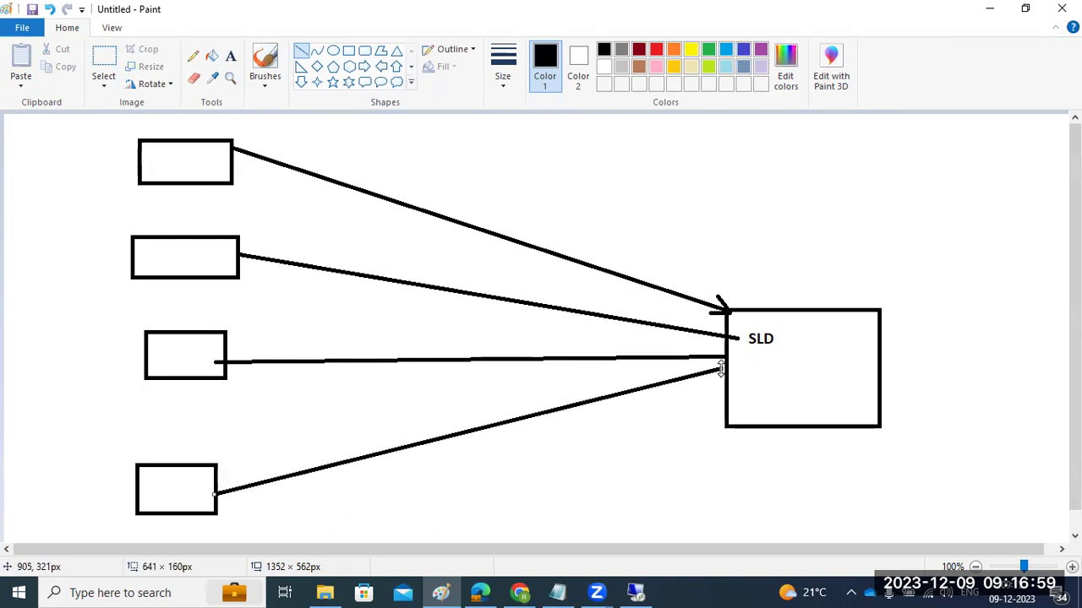
left_click_drag(757, 356, 800, 355)
- Check the progress of the SLD initial setup in the remote browser and return to Paint
left_click(638, 592)
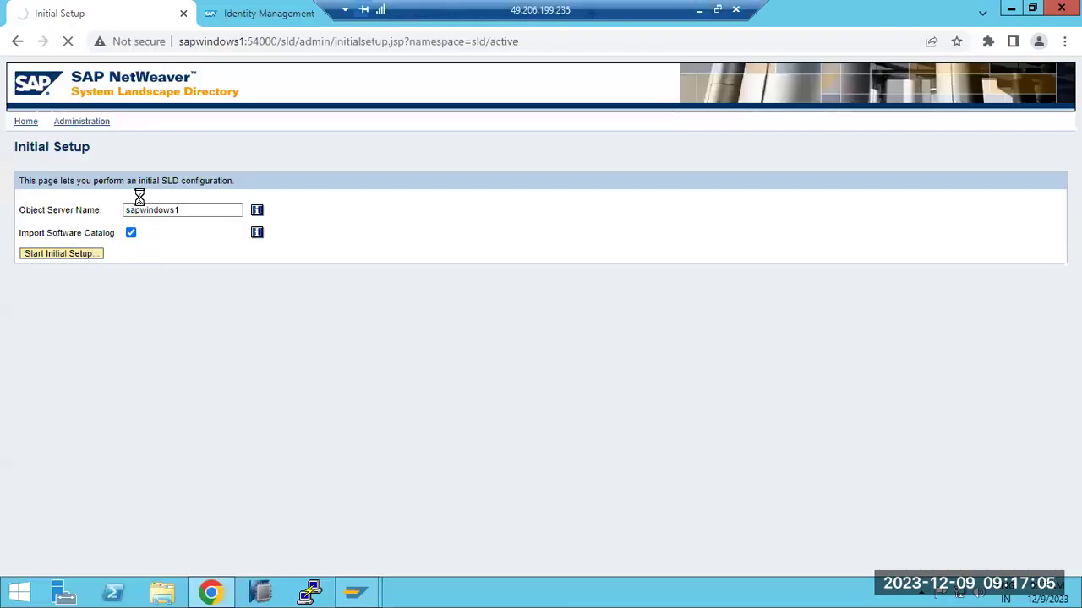
left_click(698, 10)
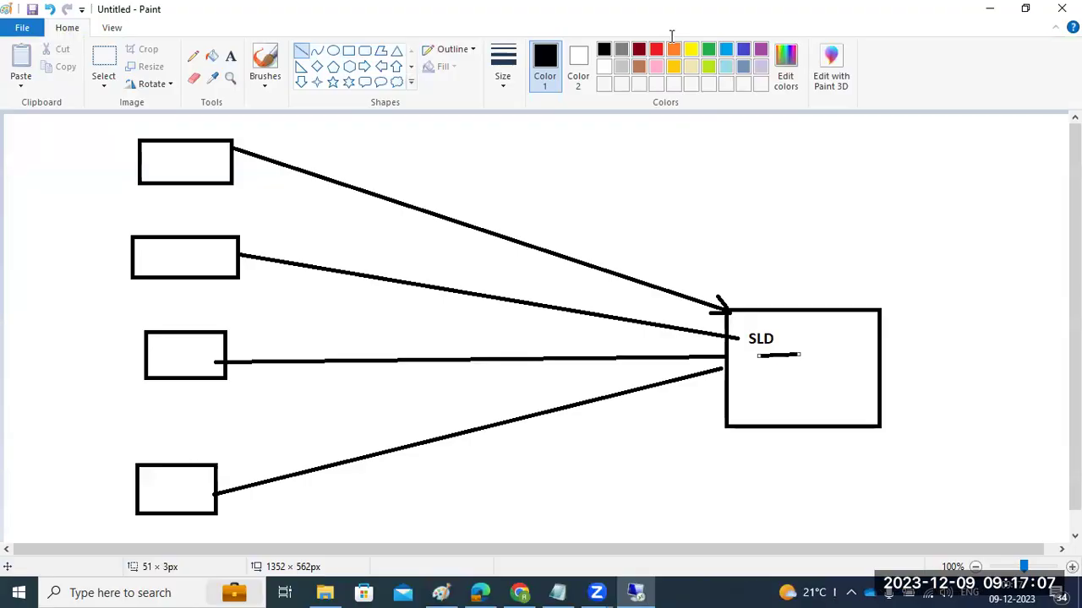
- Label the uppermost small box JAVA and write SLD_ above its connecting line
left_click(230, 56)
left_click(158, 157)
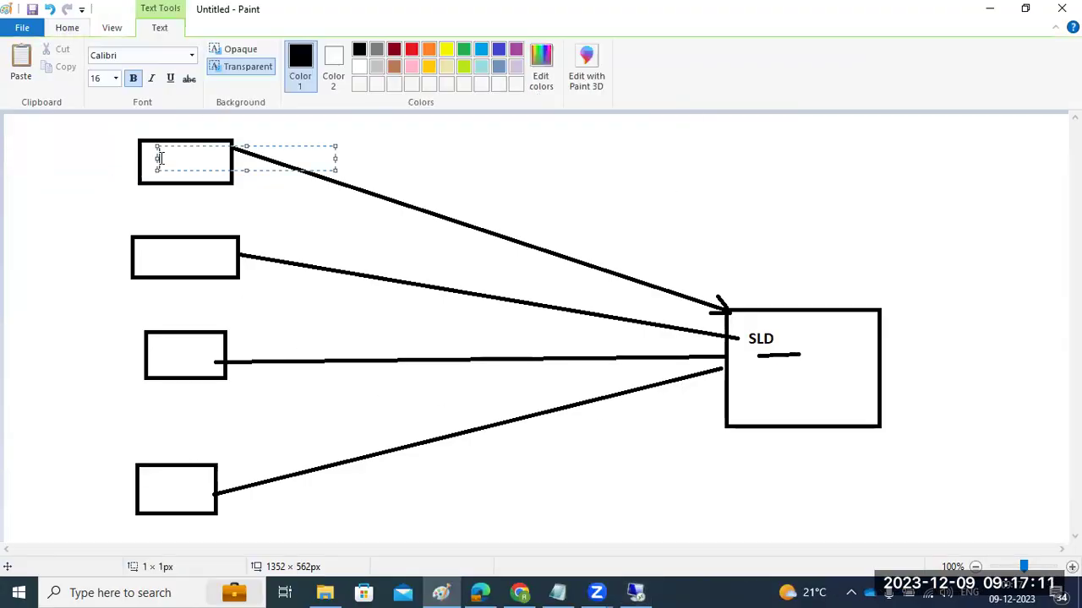
type("JAVA")
left_click(291, 169)
left_click(278, 146)
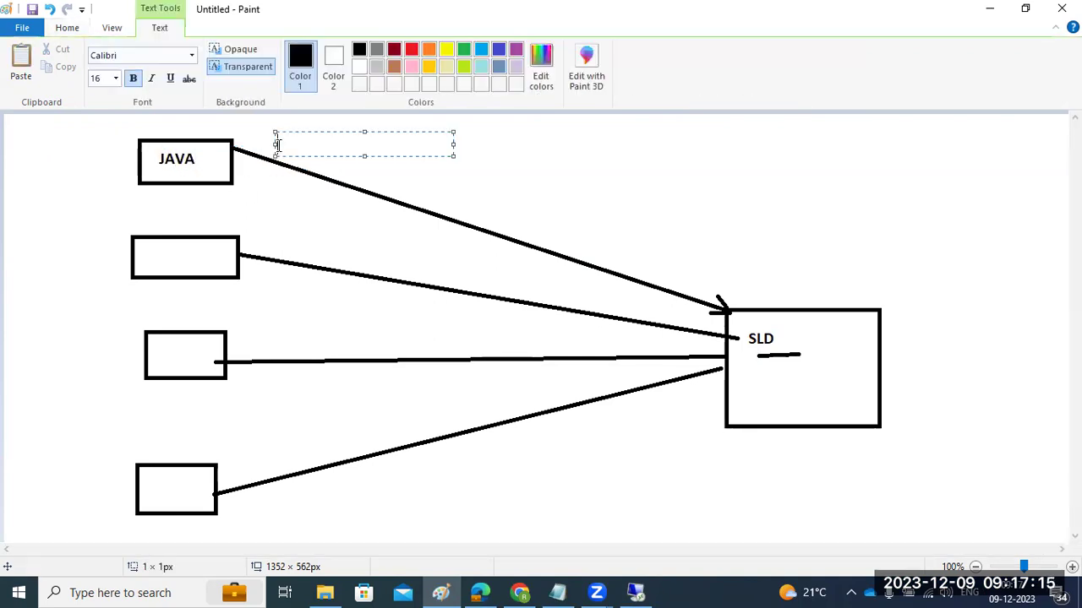
type("SLD_")
- Label the second small box ABAP and write "RZ70 -" above its connecting line
left_click(155, 247)
type("ABAP")
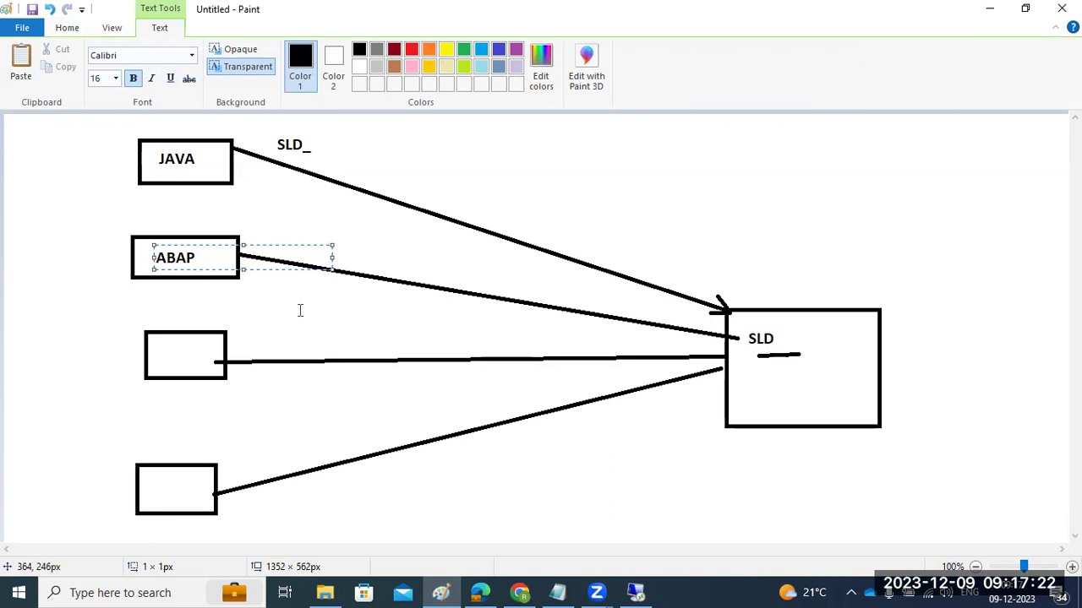
left_click(273, 252)
left_click(271, 236)
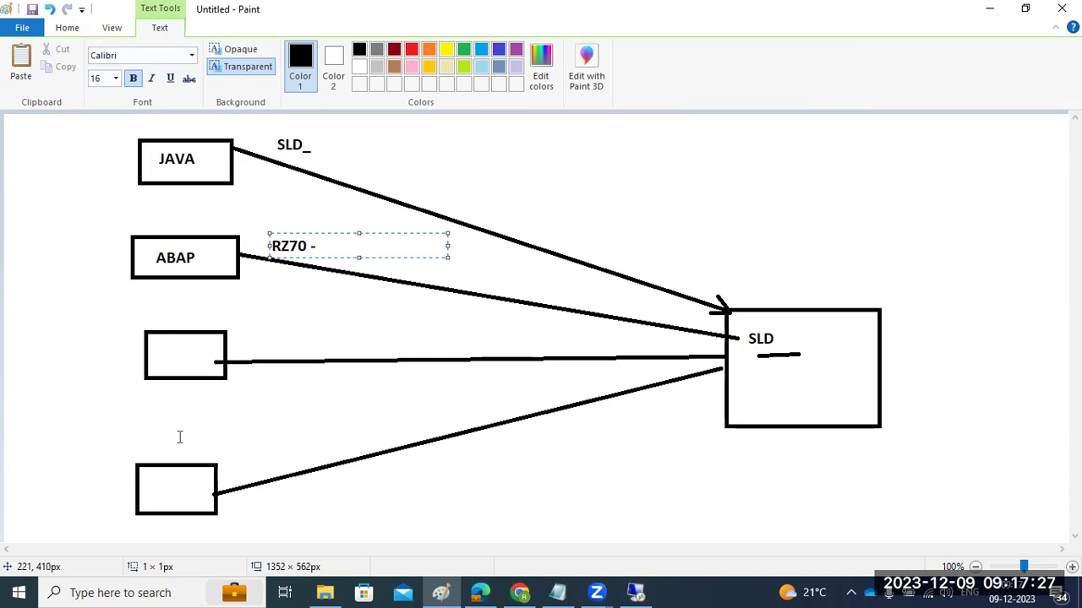
- In the remote browser, open the SLD's Technical Systems list and review the available technical system types
left_click(635, 593)
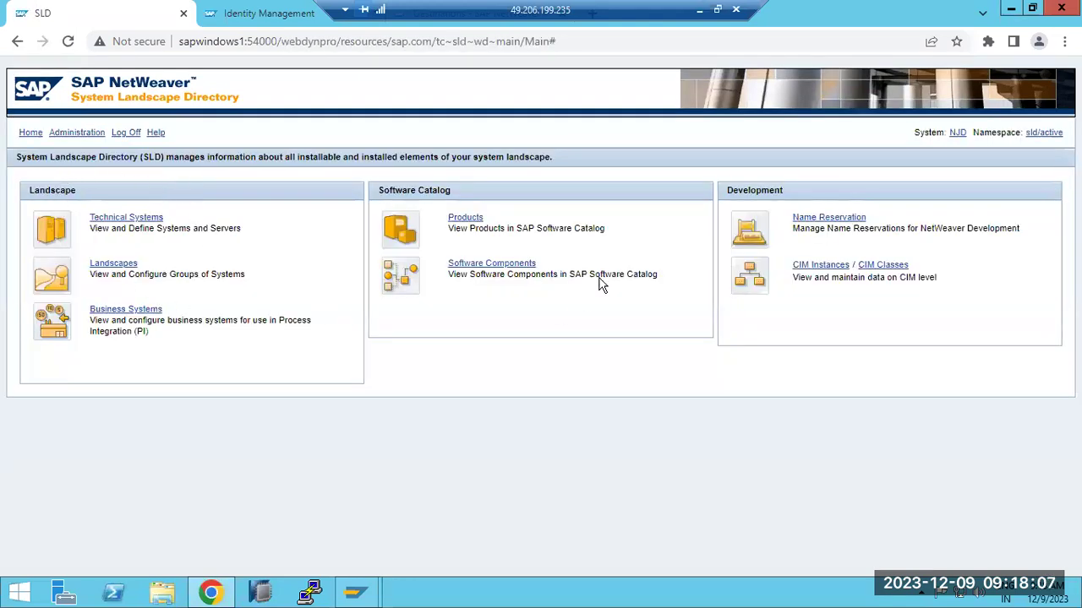
left_click(145, 221)
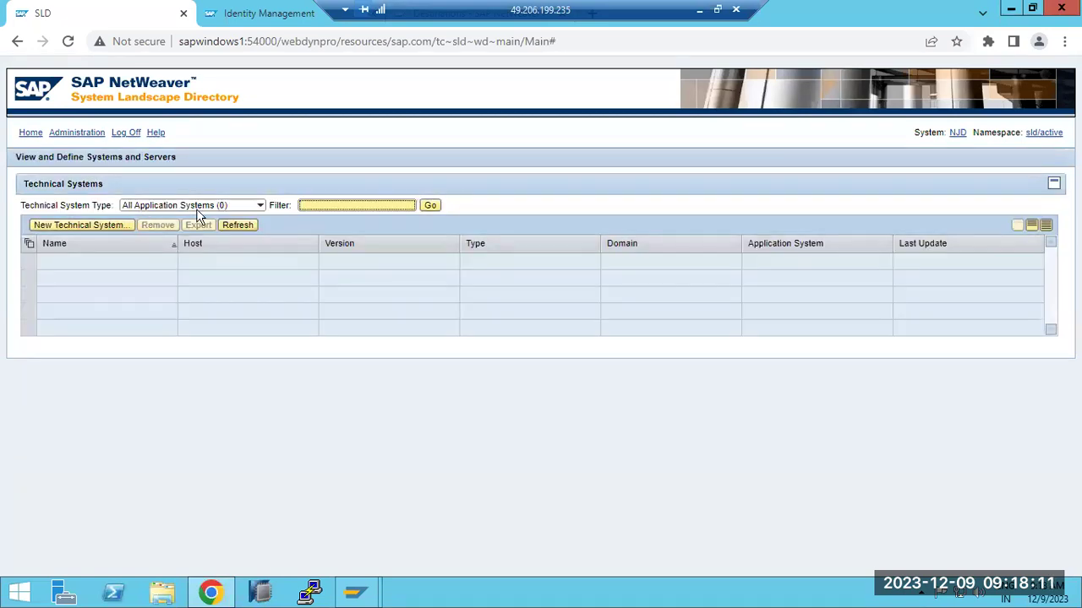
left_click(259, 207)
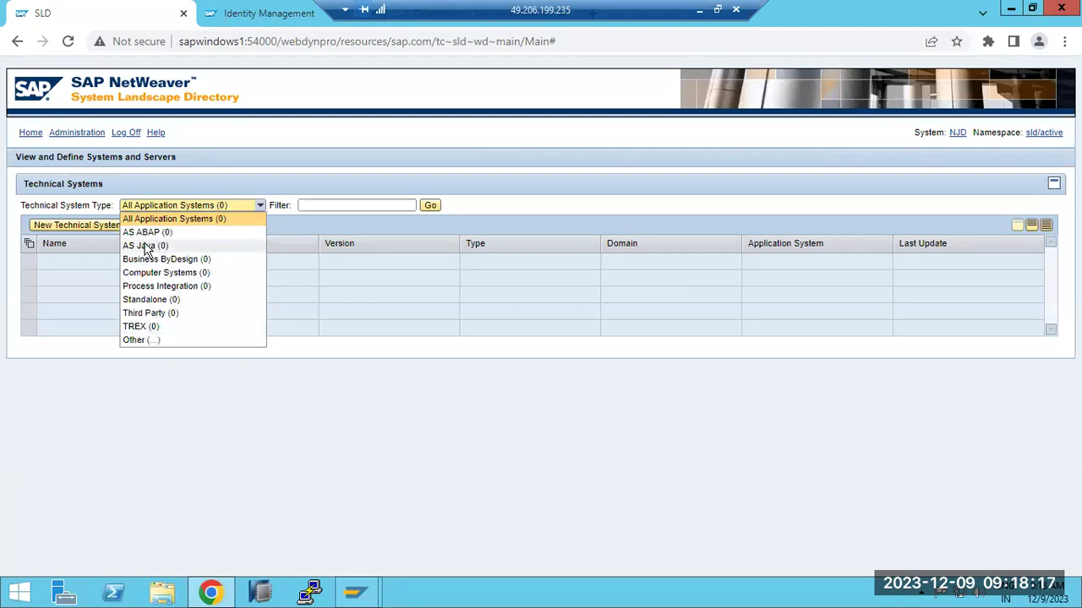
left_click(123, 388)
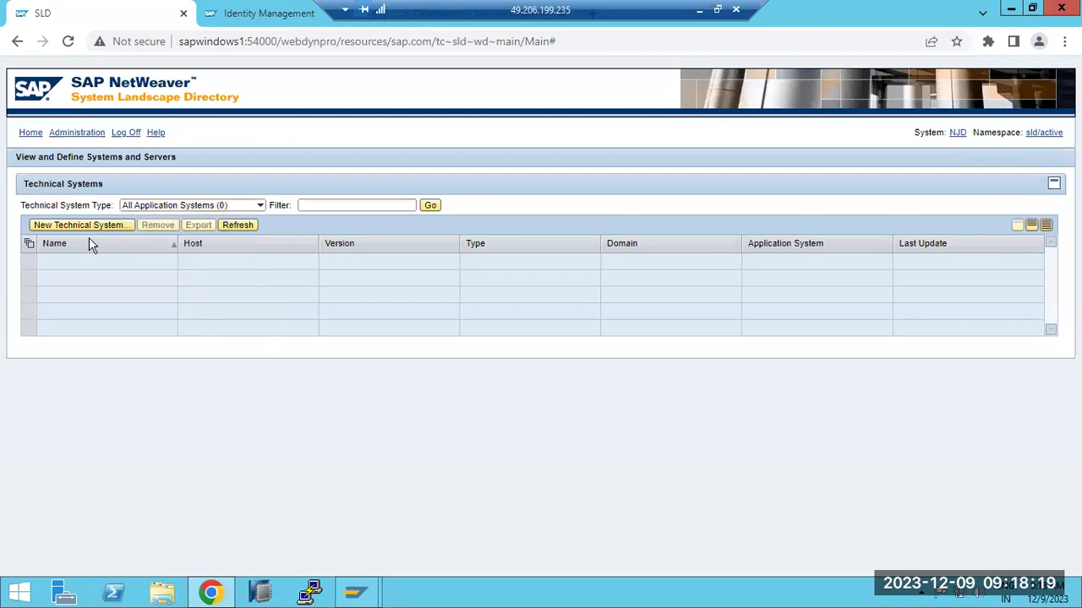
left_click(54, 136)
left_click(29, 135)
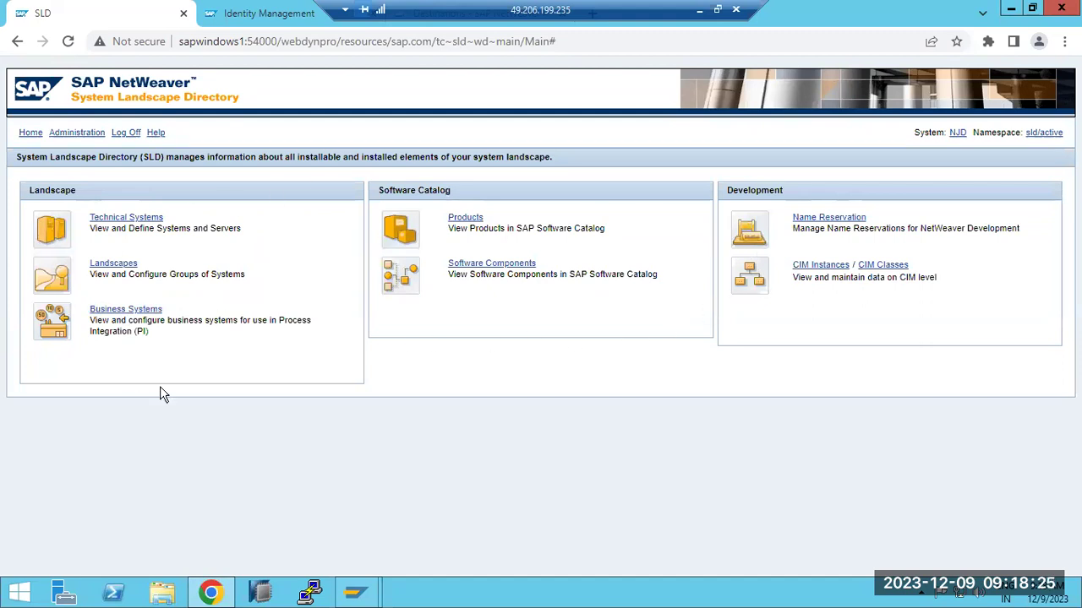
left_click(116, 217)
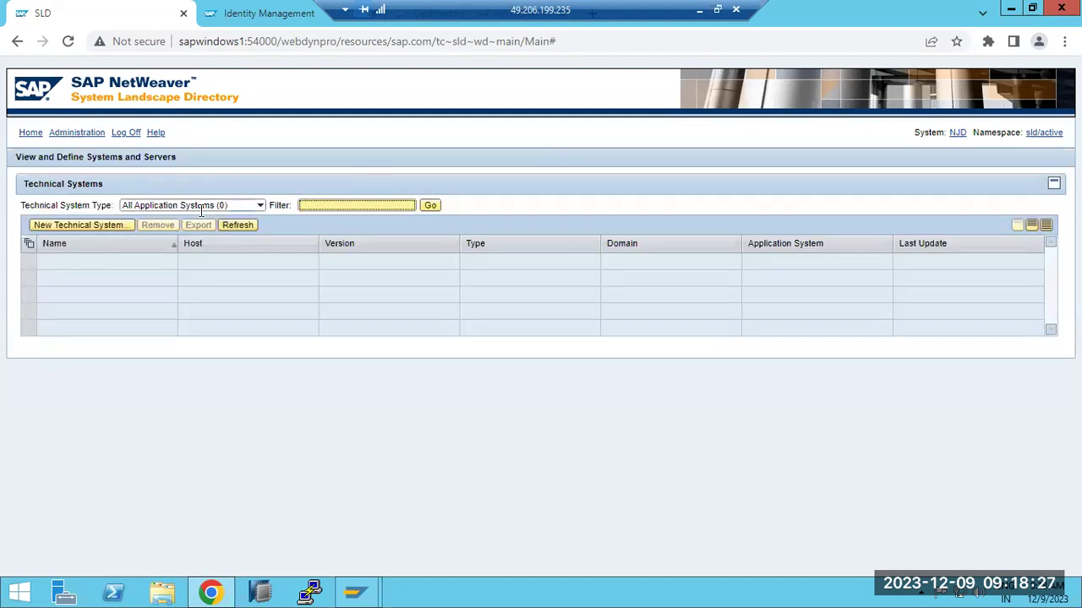
- Return to the SLD Data Supplier Configuration in SAP NetWeaver Administrator and trigger collecting and sending the data
left_click(253, 13)
key("ctrl+shift+Tab")
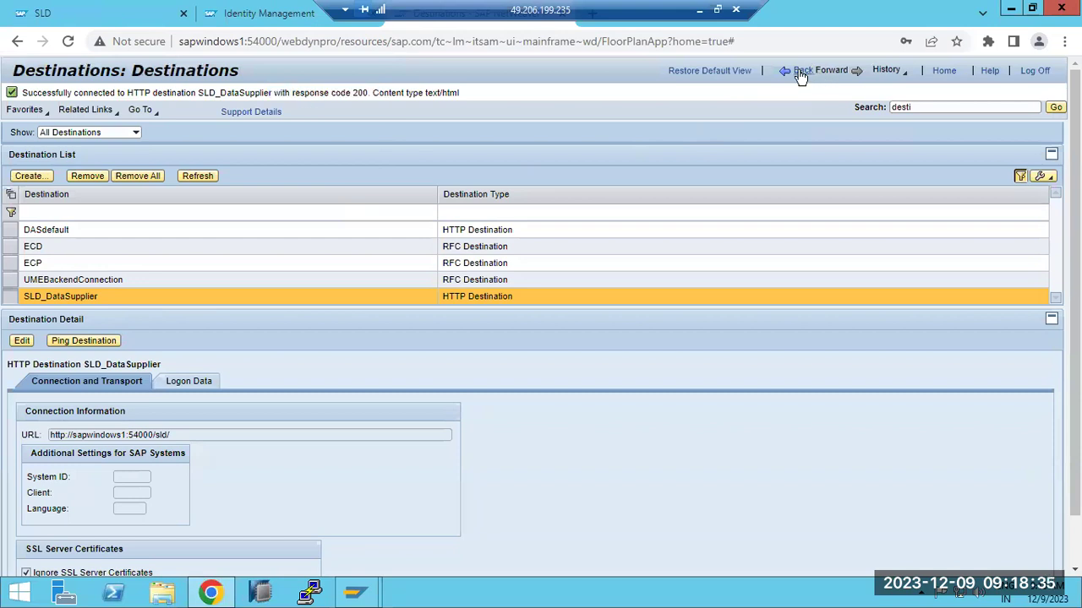
left_click(800, 73)
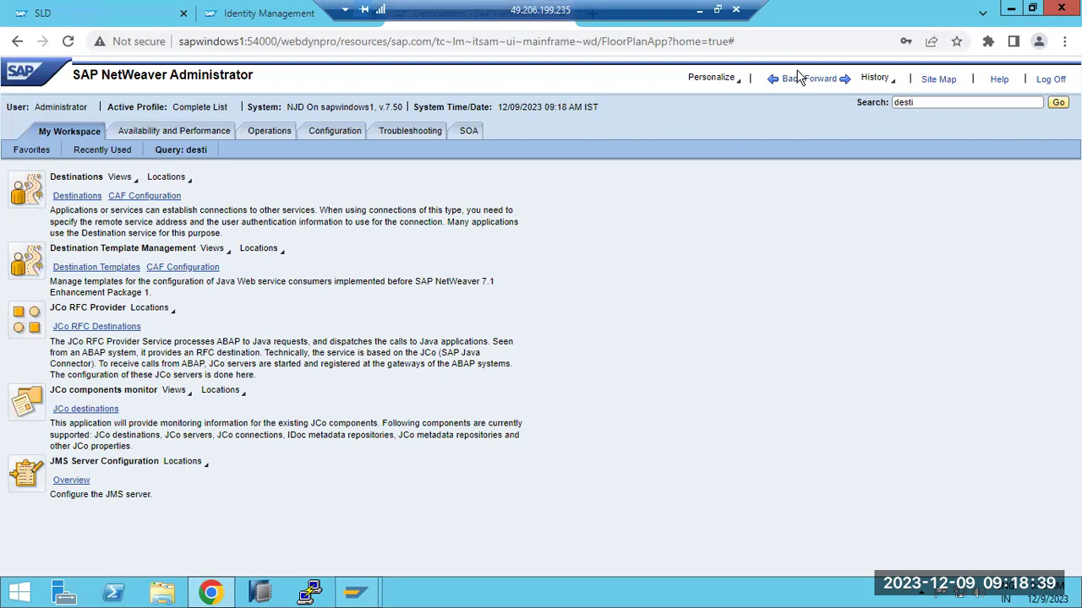
left_click(793, 80)
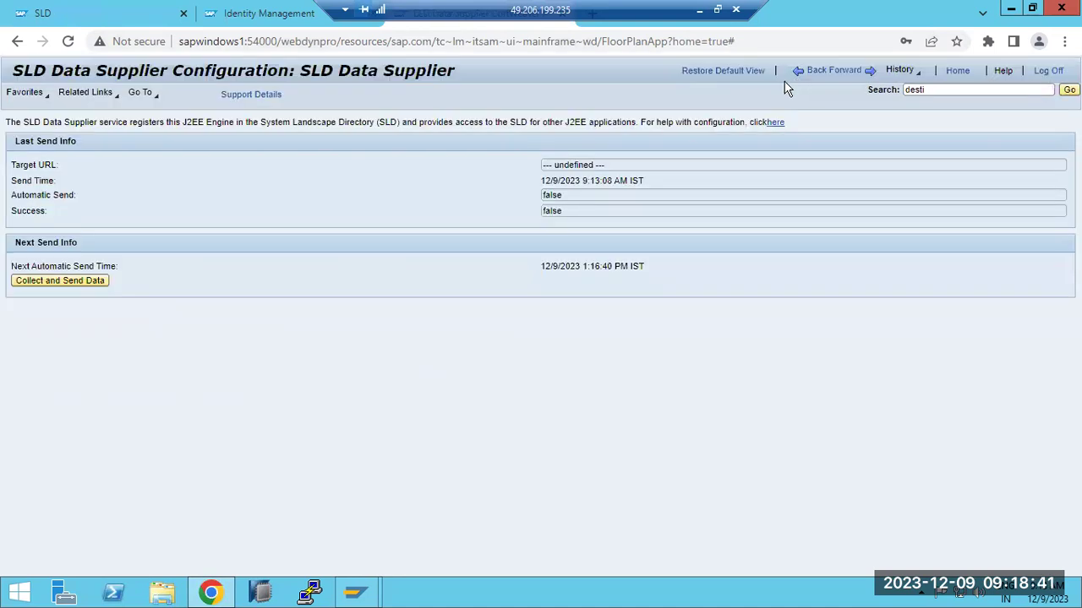
left_click(86, 285)
- Return to the SLD page and refresh its Technical Systems list
left_click(117, 22)
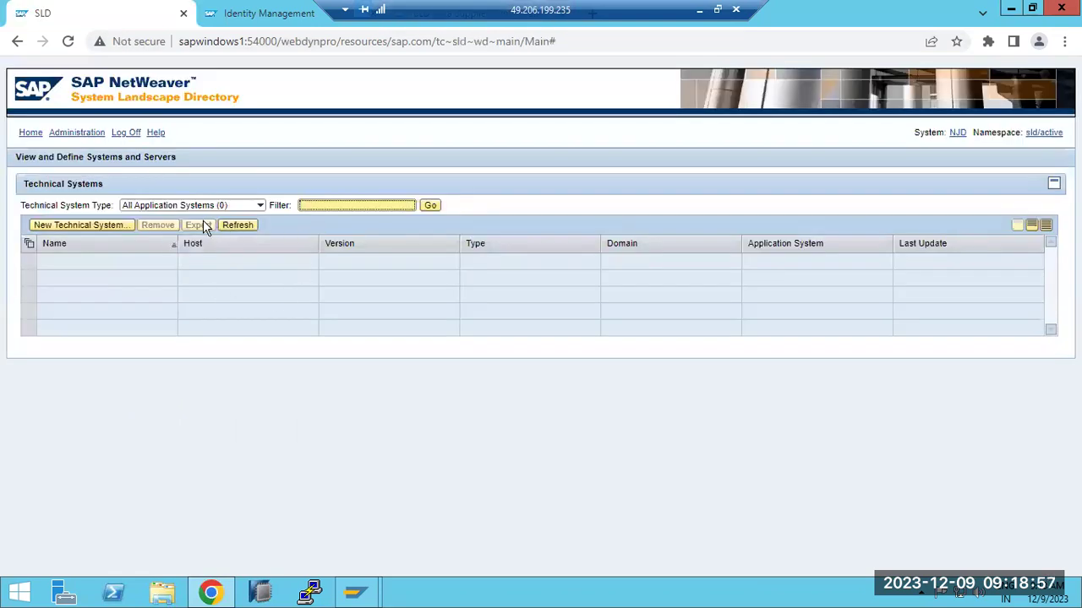
left_click(236, 226)
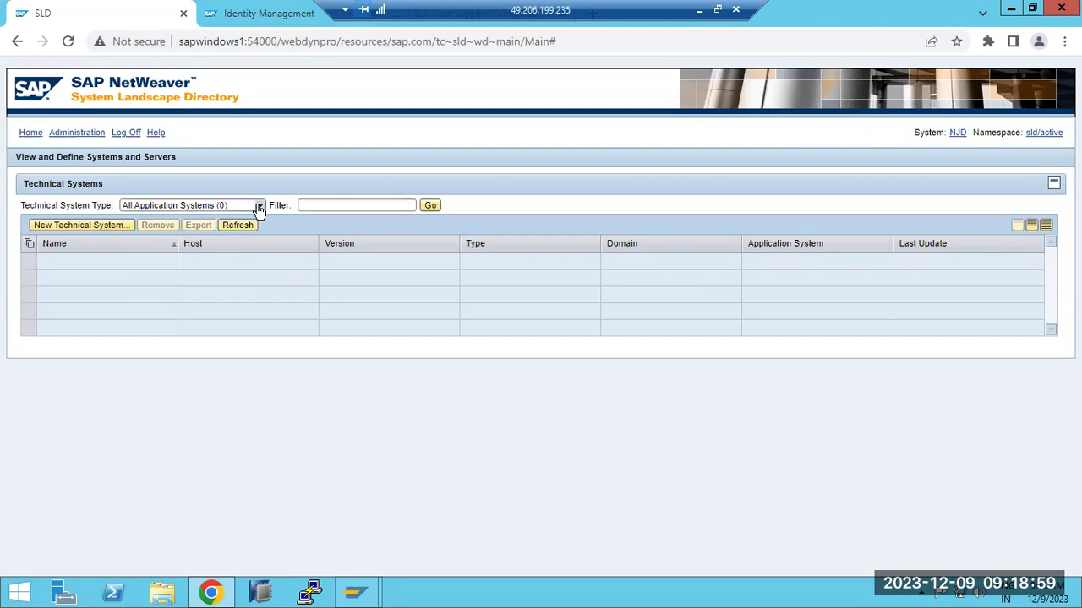
- Switch to the SAP Easy Access session and run transaction rz70 to open the System Landscape Directory registration
left_click(259, 205)
left_click(358, 591)
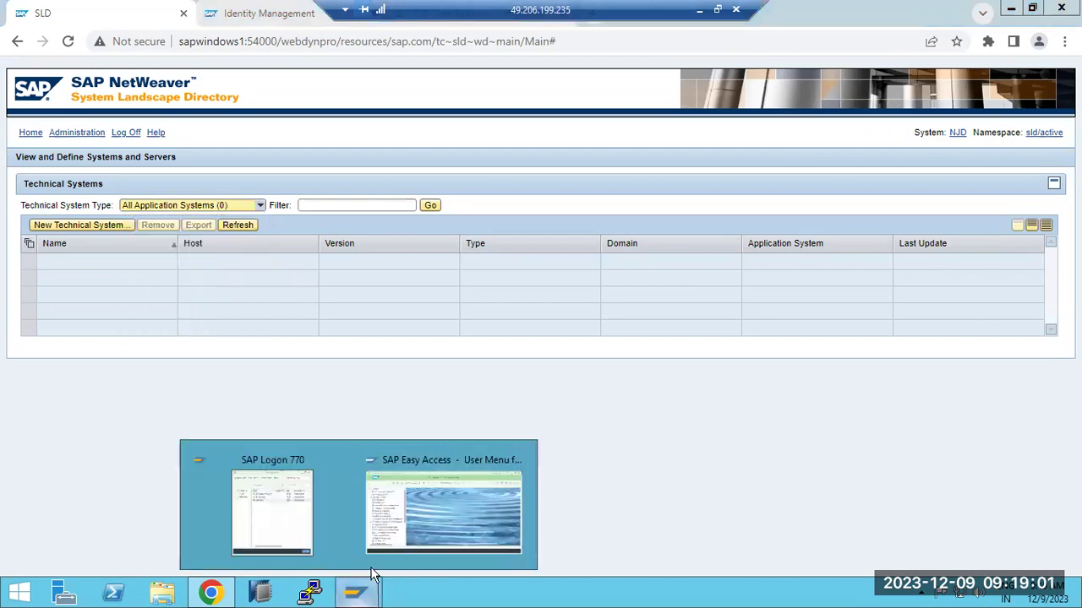
left_click(376, 524)
type("rz70")
key("Return")
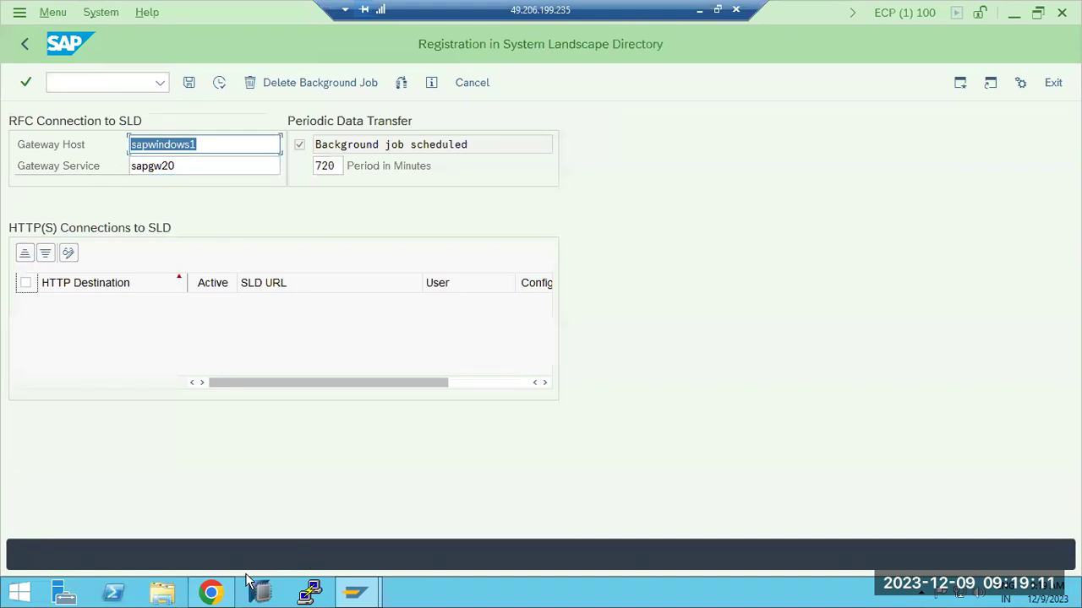
- Check the SLD connection's gateway host and gateway service, and start the data collection
left_click(189, 166)
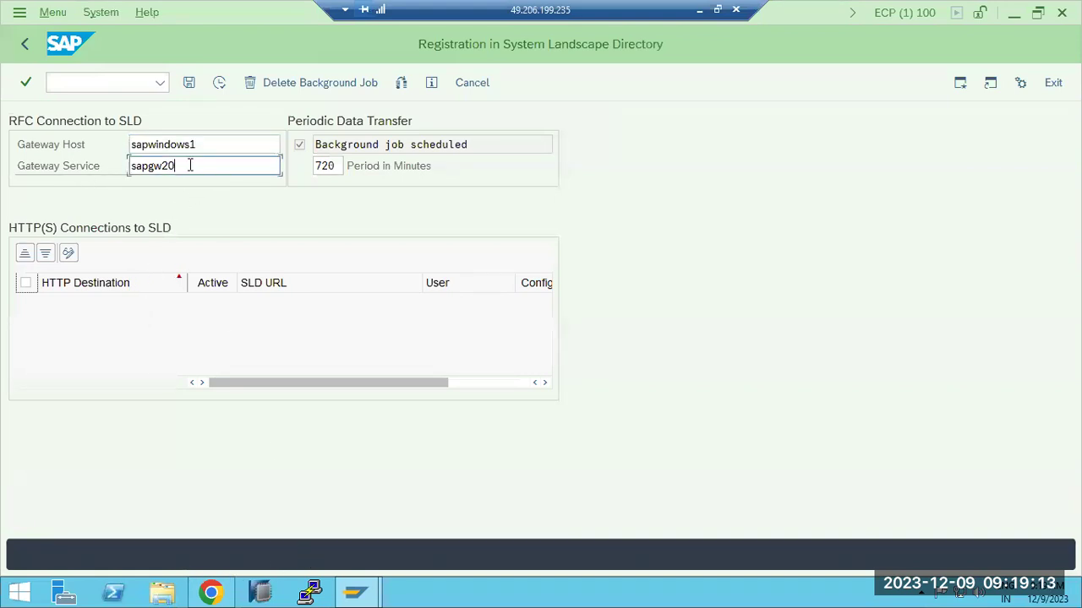
left_click_drag(209, 145, 129, 144)
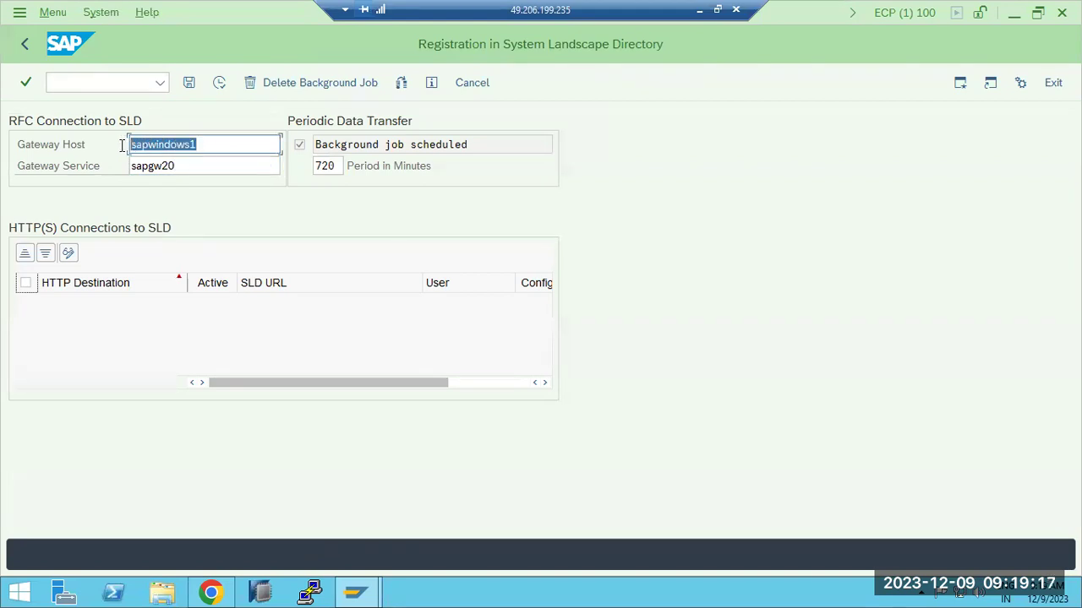
left_click(193, 171)
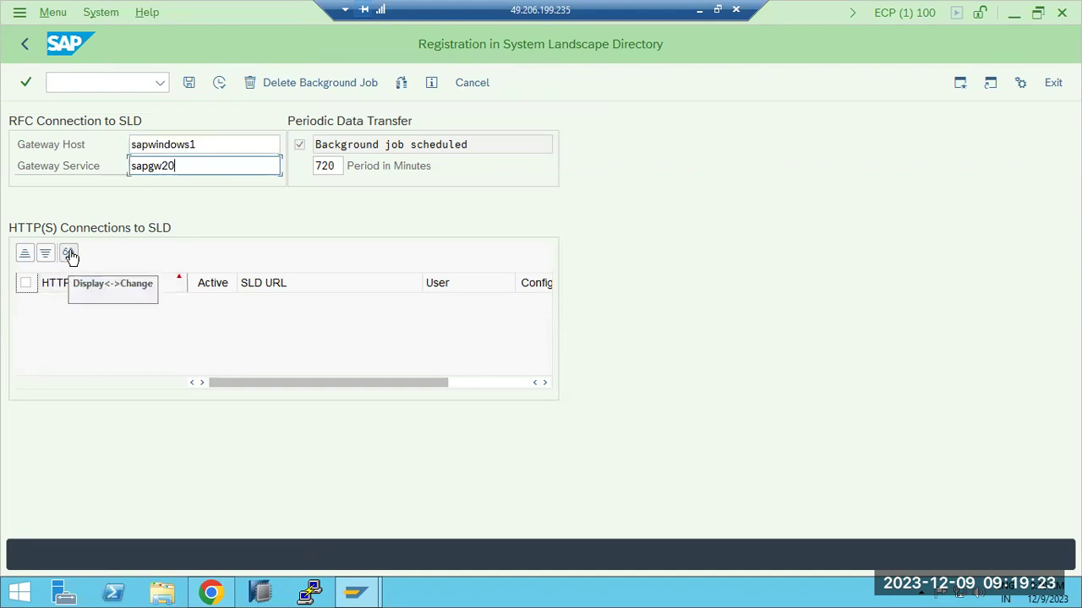
left_click(219, 82)
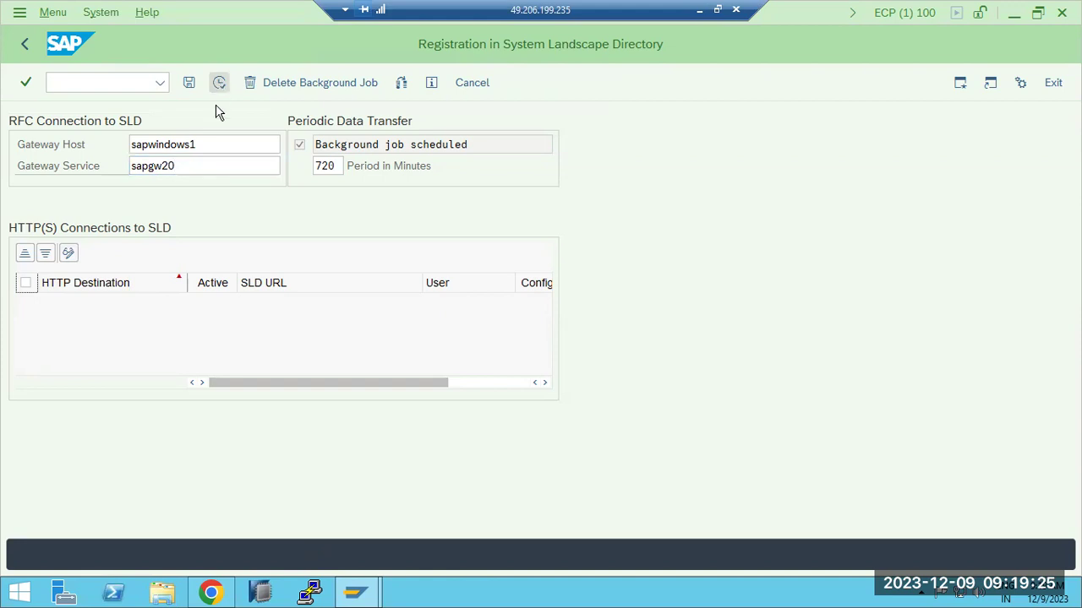
- Return to the browser's SLD Data Supplier Configuration, check the last send status, and collect and send the data again
left_click(212, 591)
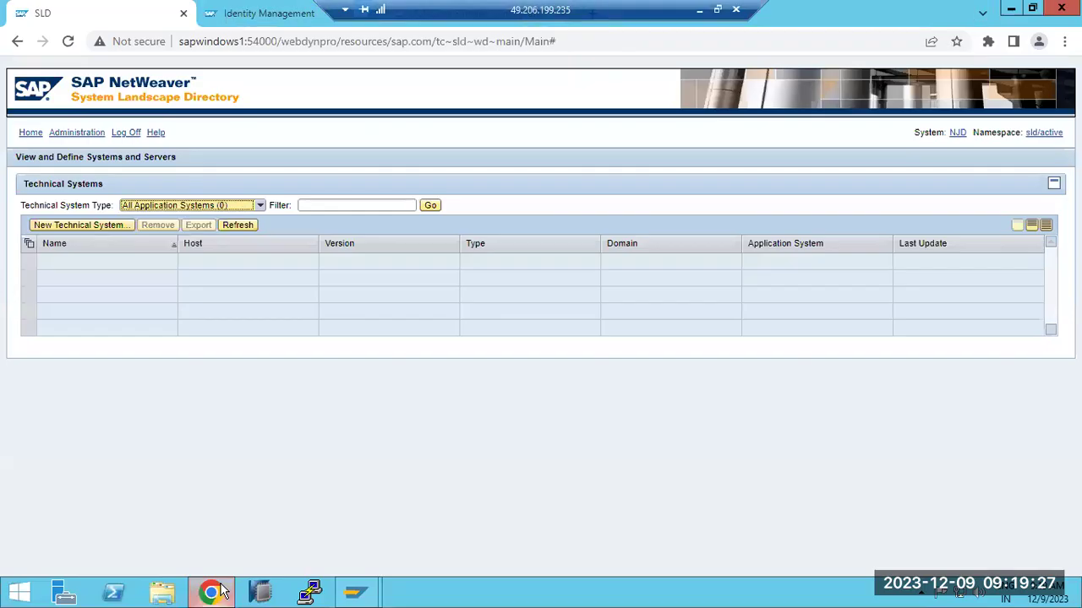
left_click(418, 25)
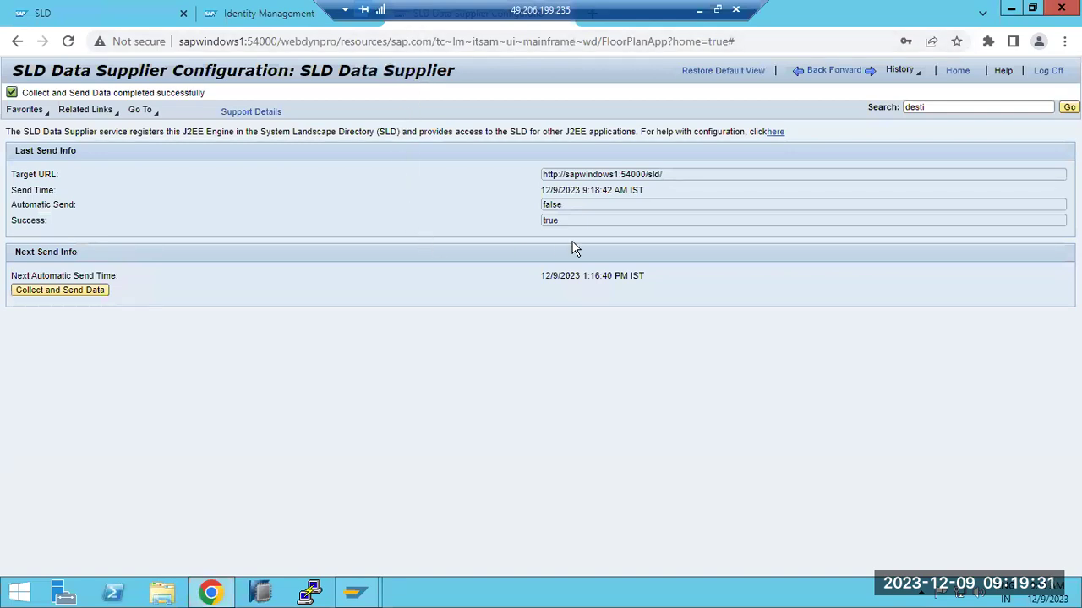
left_click_drag(57, 93, 204, 93)
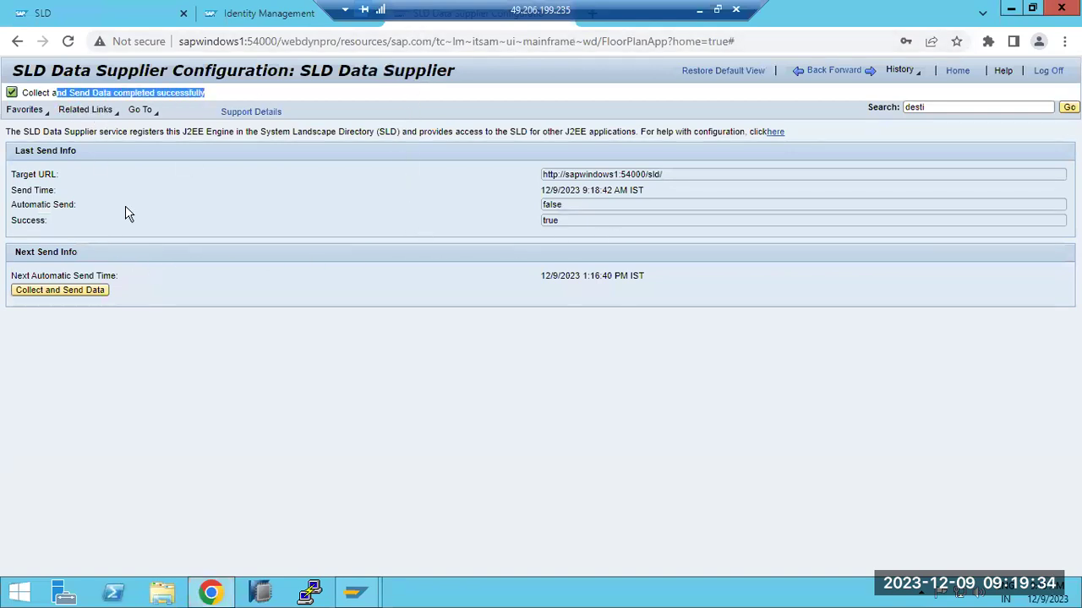
left_click(59, 291)
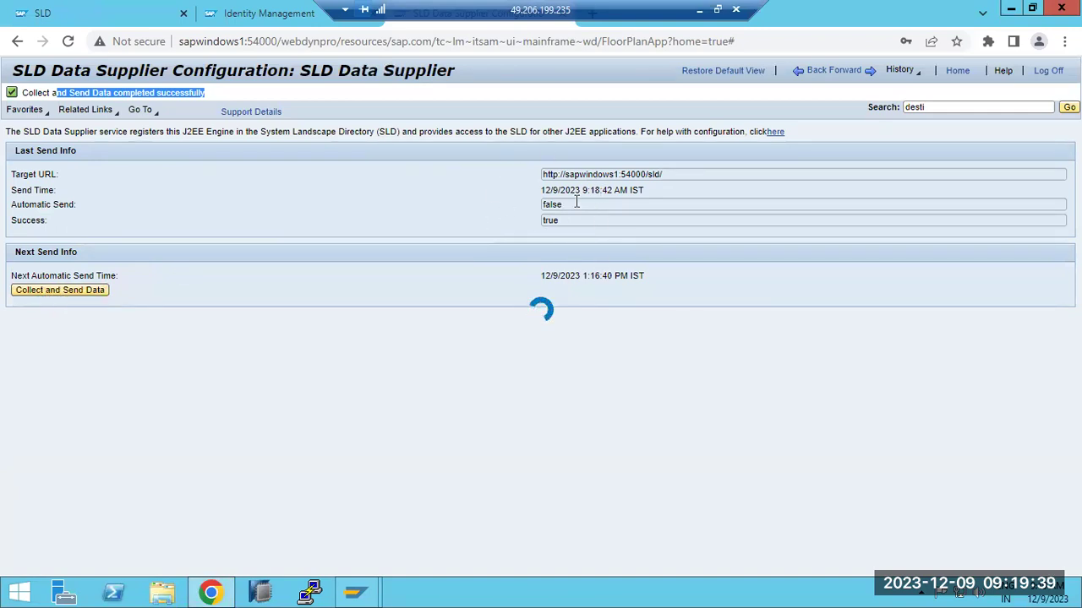
- Refresh the SLD's Technical Systems list and show only the AS Java systems
left_click(133, 24)
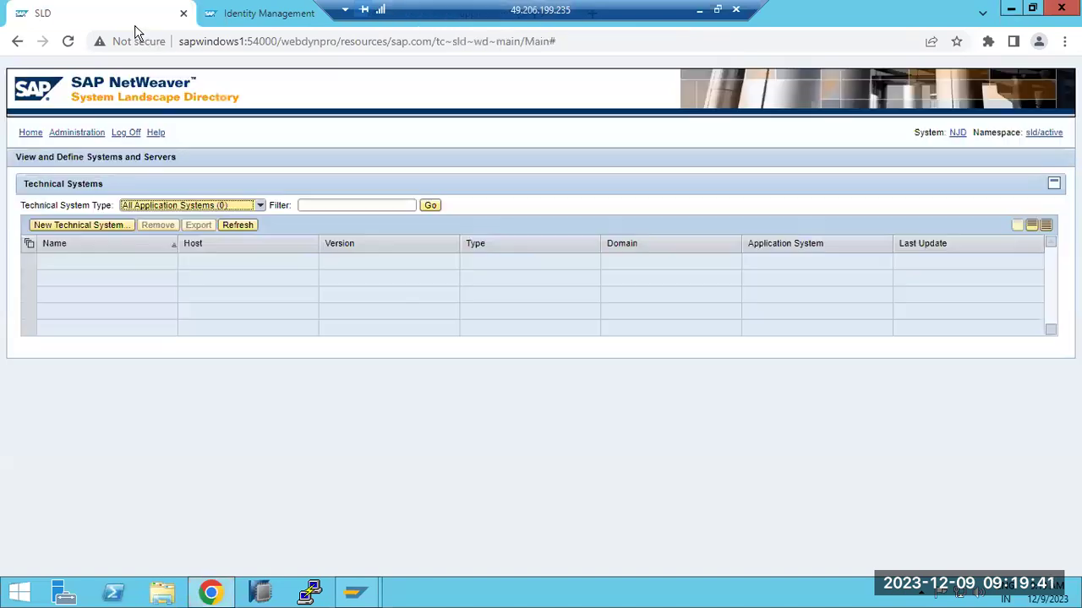
left_click(238, 226)
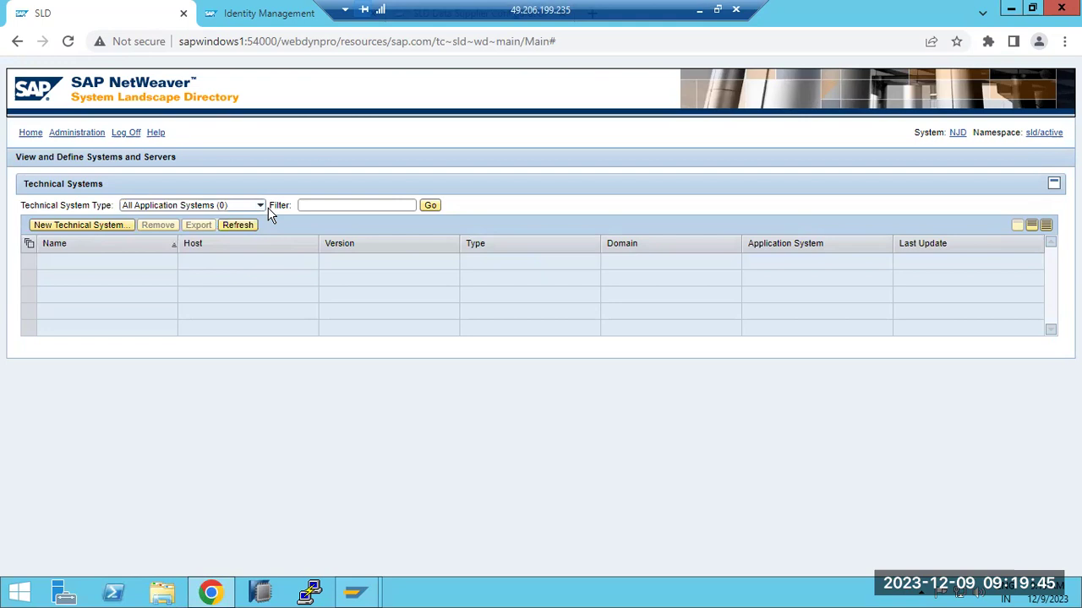
left_click(258, 206)
left_click(259, 206)
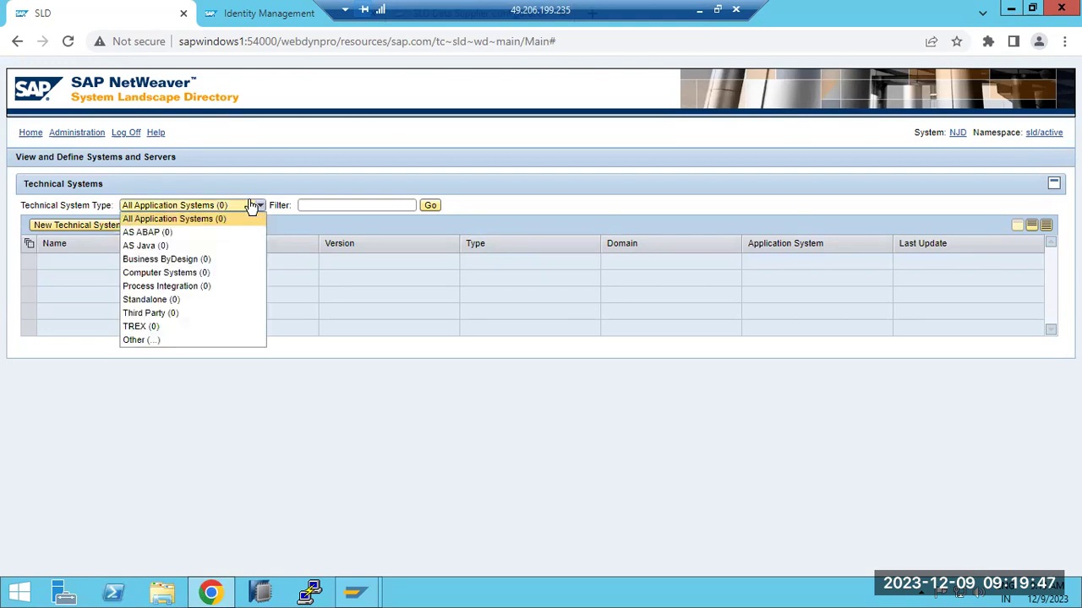
left_click(163, 246)
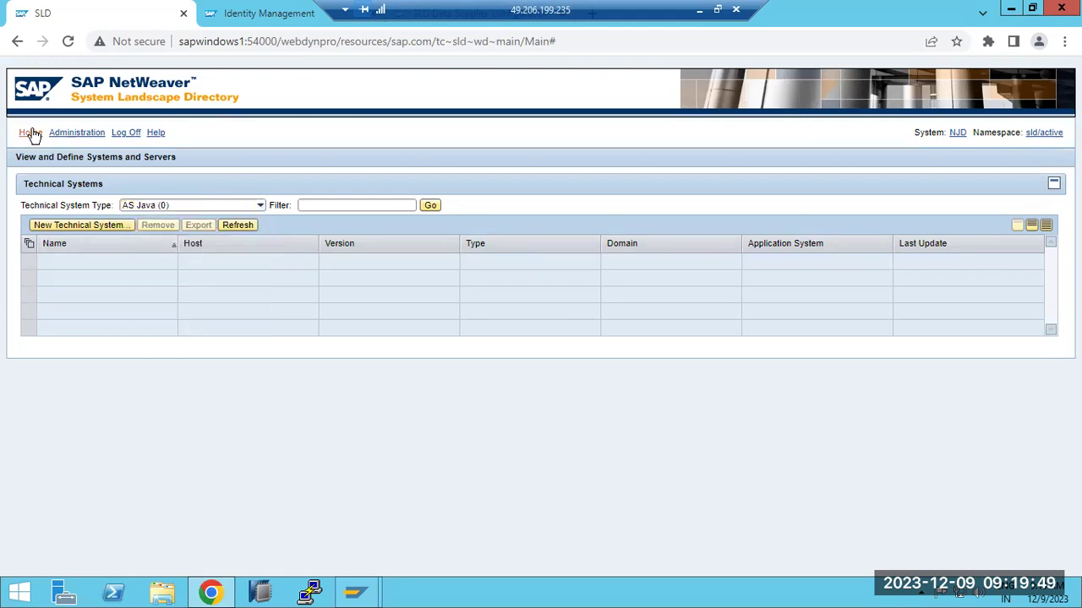
- Open the server log in SLD Administration and examine its import entries
left_click(30, 132)
left_click(65, 135)
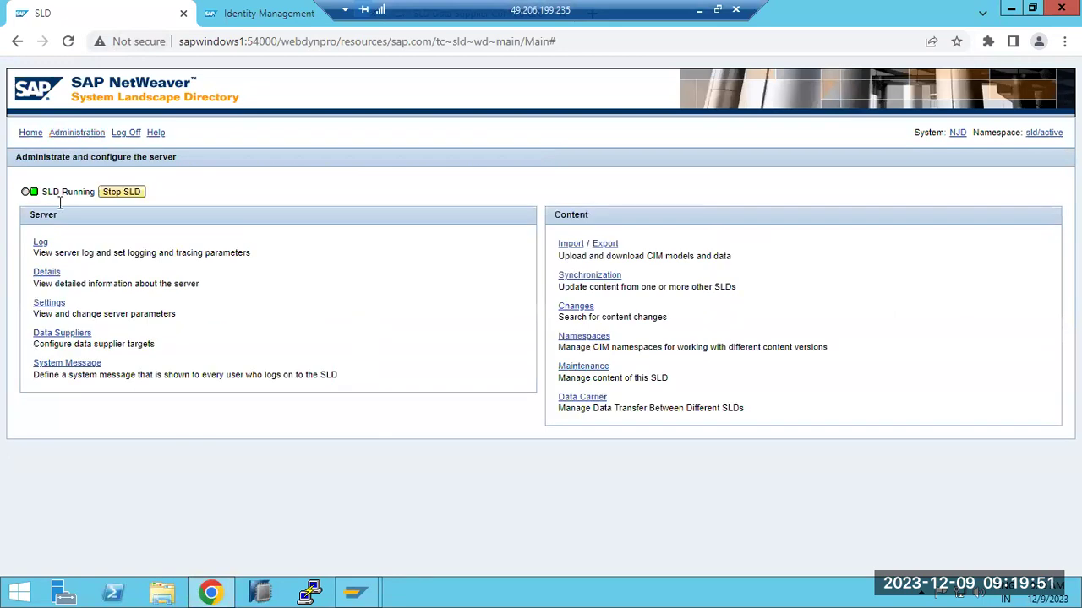
left_click(39, 243)
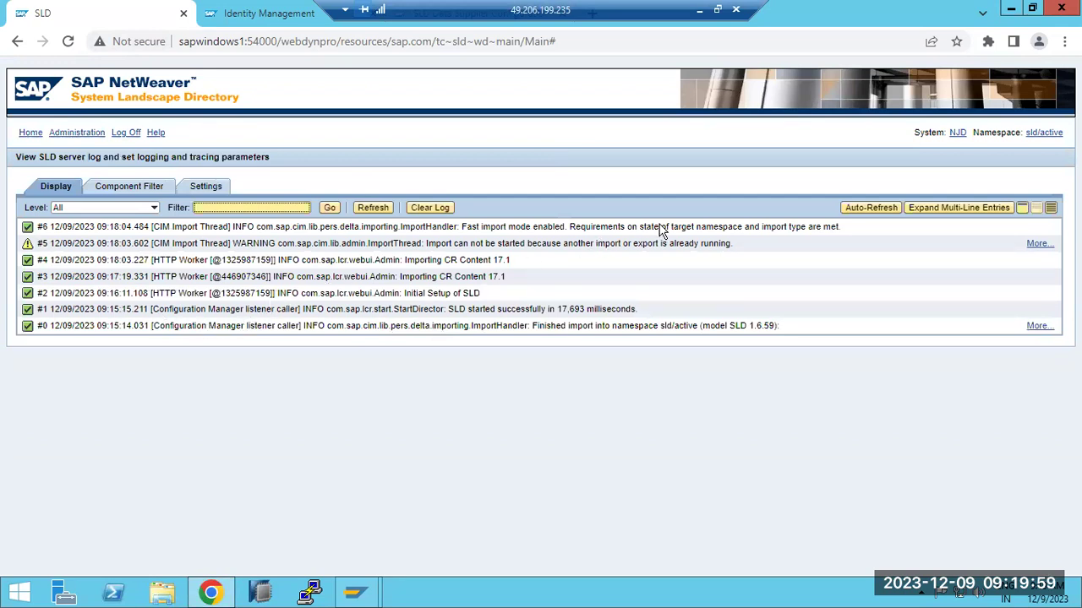
left_click_drag(662, 228, 732, 228)
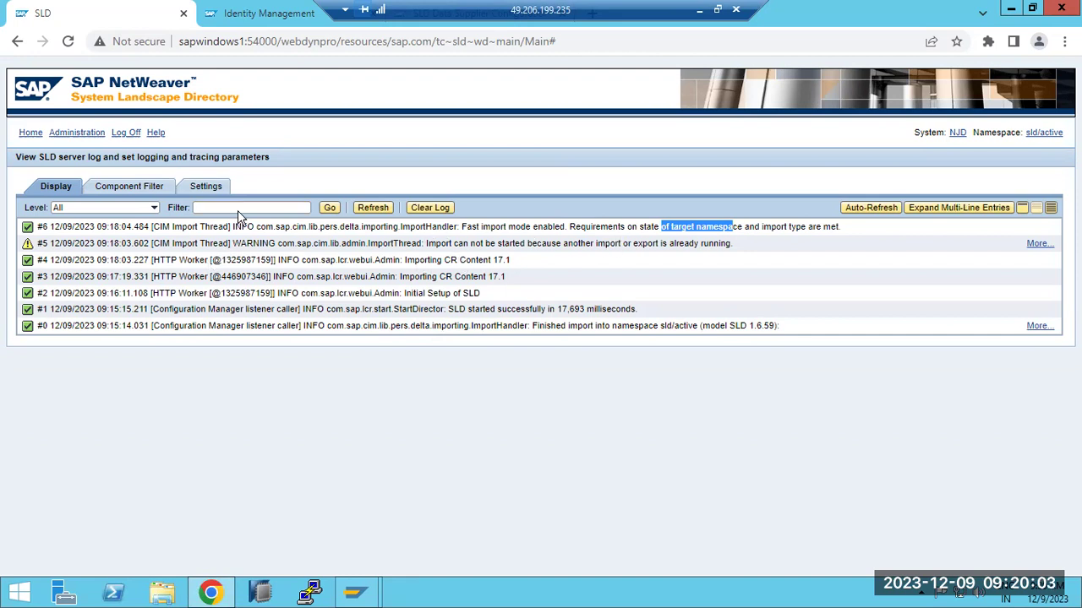
- In the SLD Administration server configuration settings, confirm the write protection for SLD access as None
left_click(30, 133)
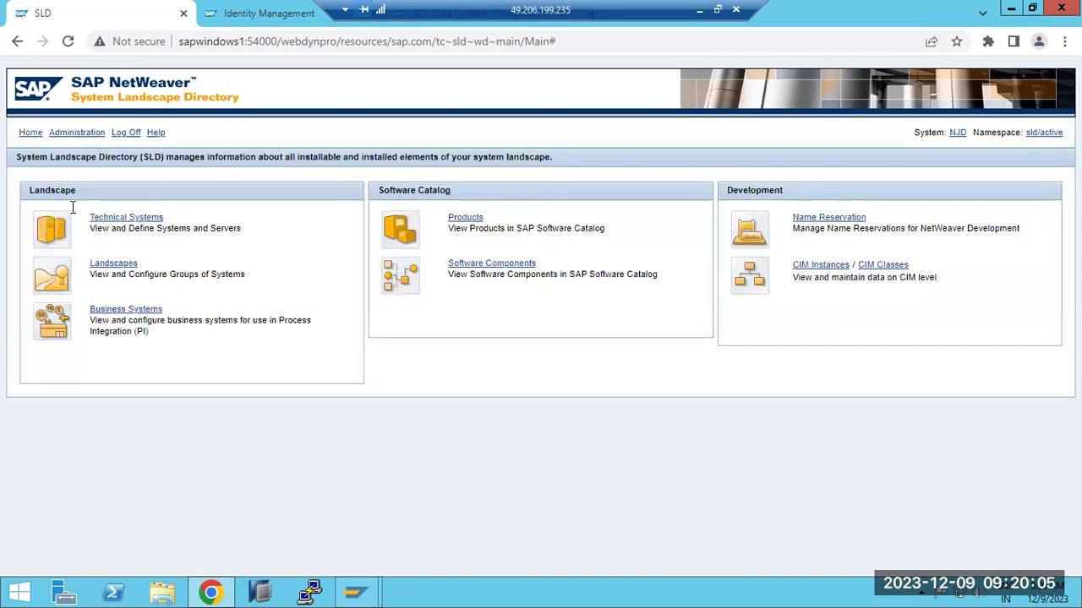
left_click(72, 132)
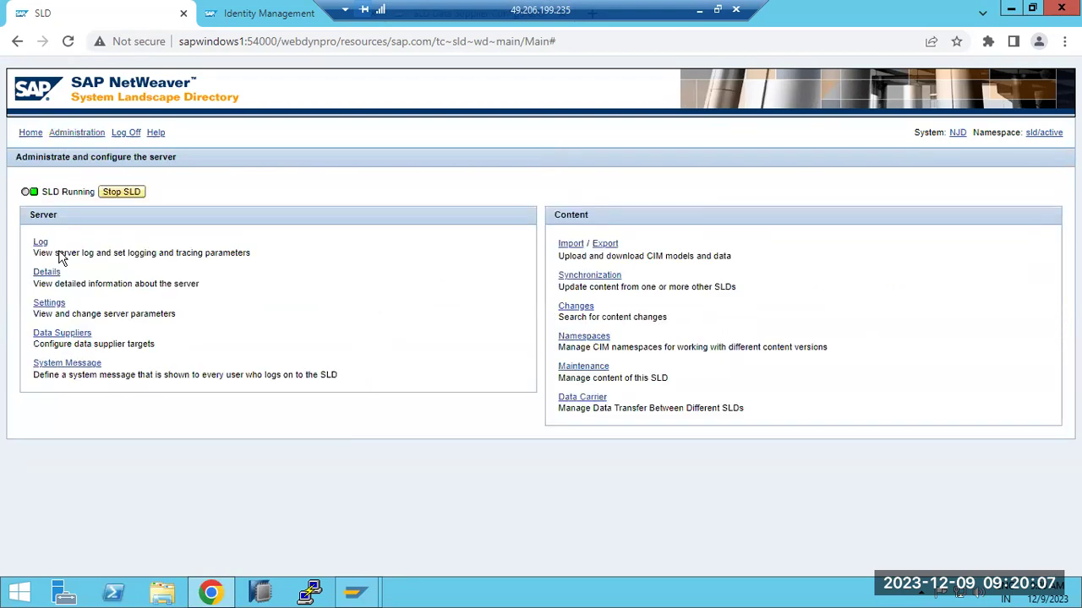
left_click(48, 303)
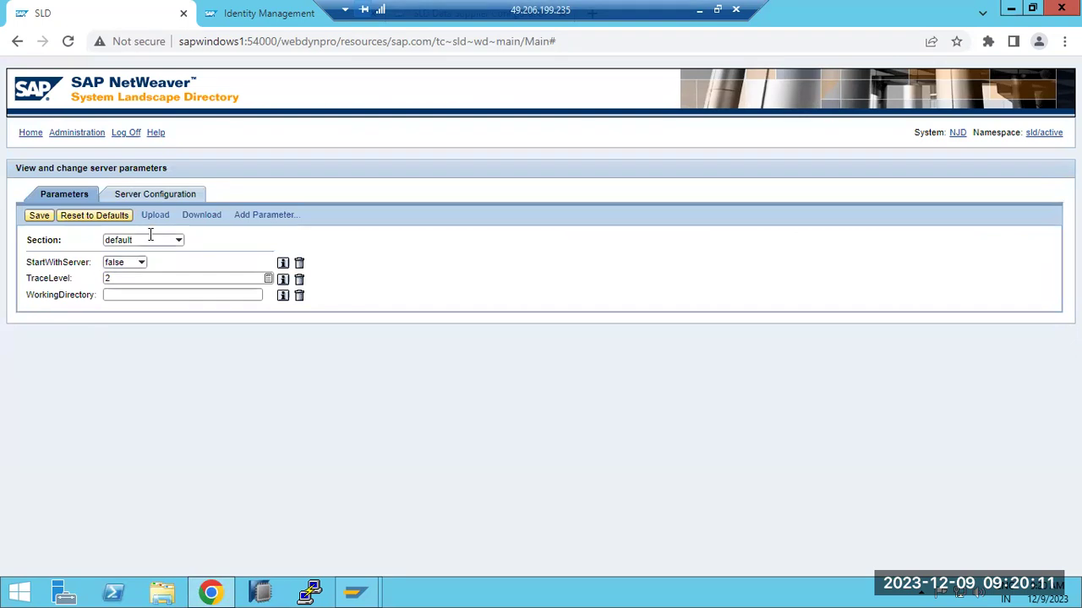
left_click(175, 199)
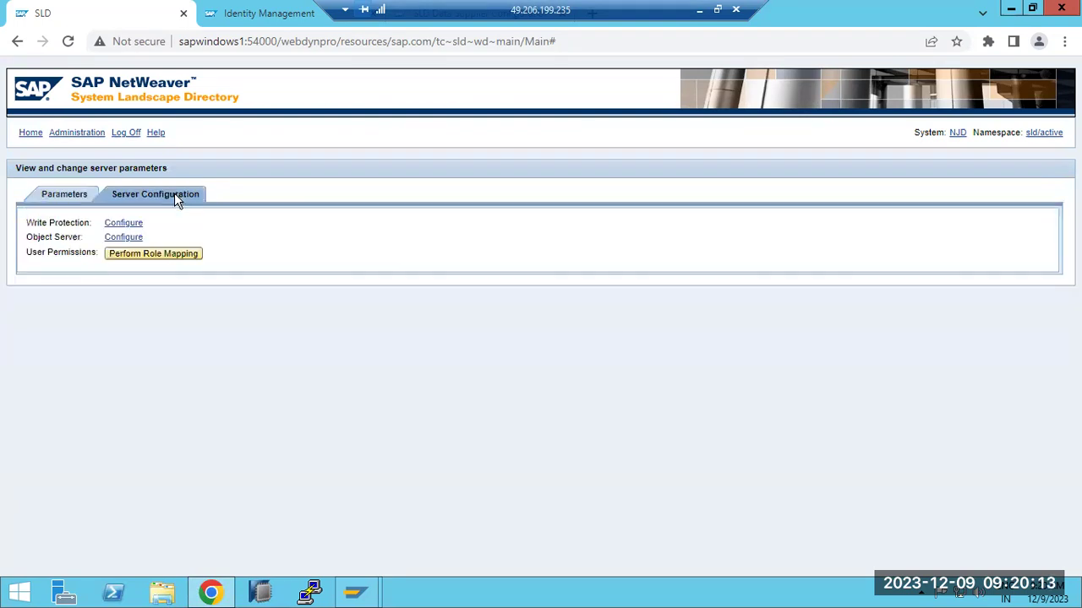
left_click(120, 224)
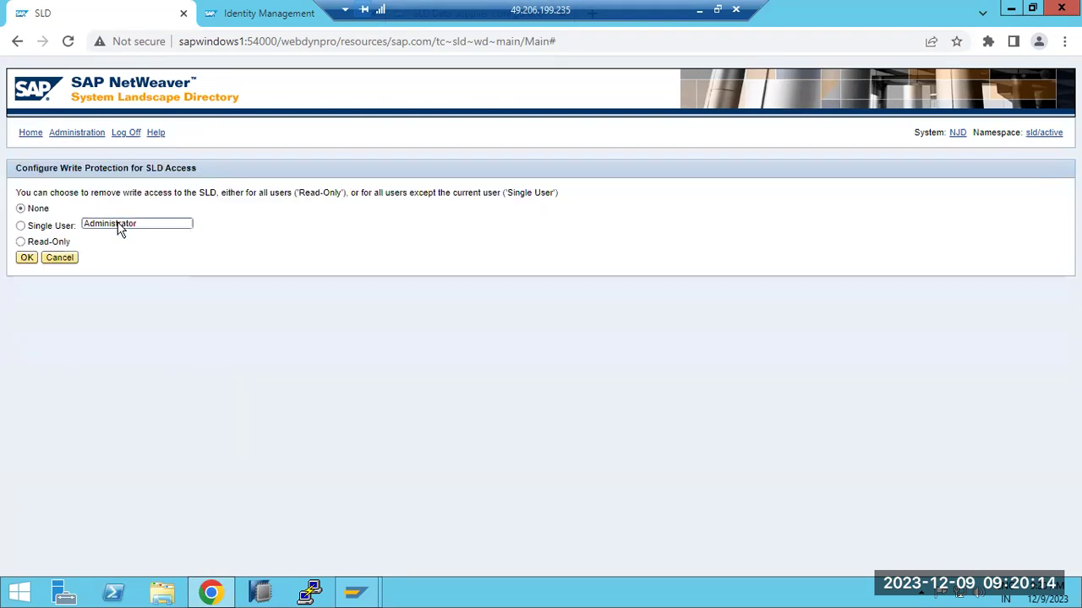
left_click(28, 260)
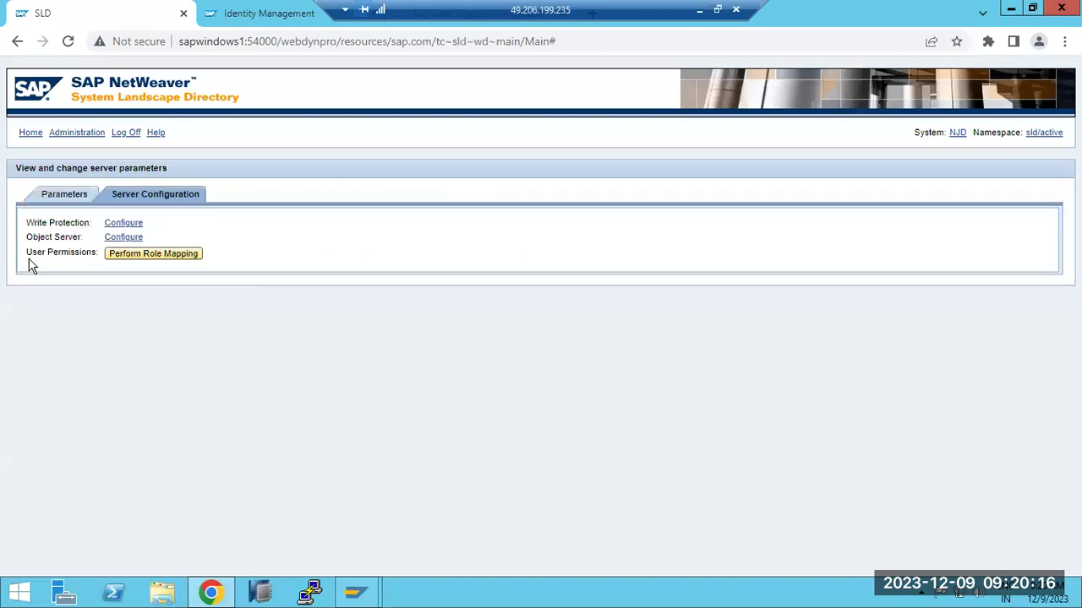
- Confirm the object server name sapwindows1 and perform the user permissions role mapping for the SLD groups
left_click(118, 237)
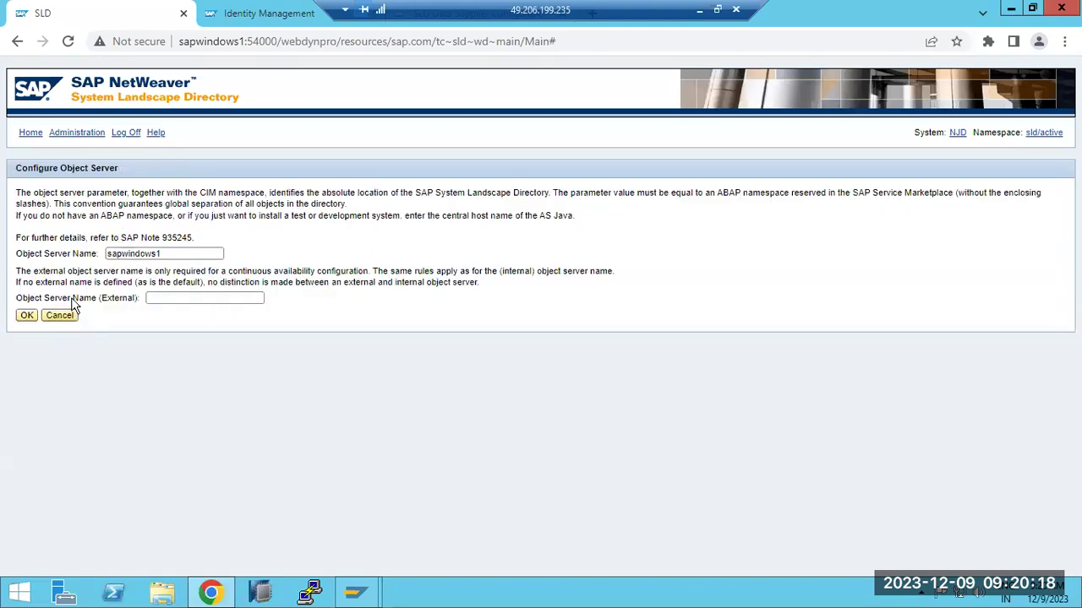
left_click(27, 316)
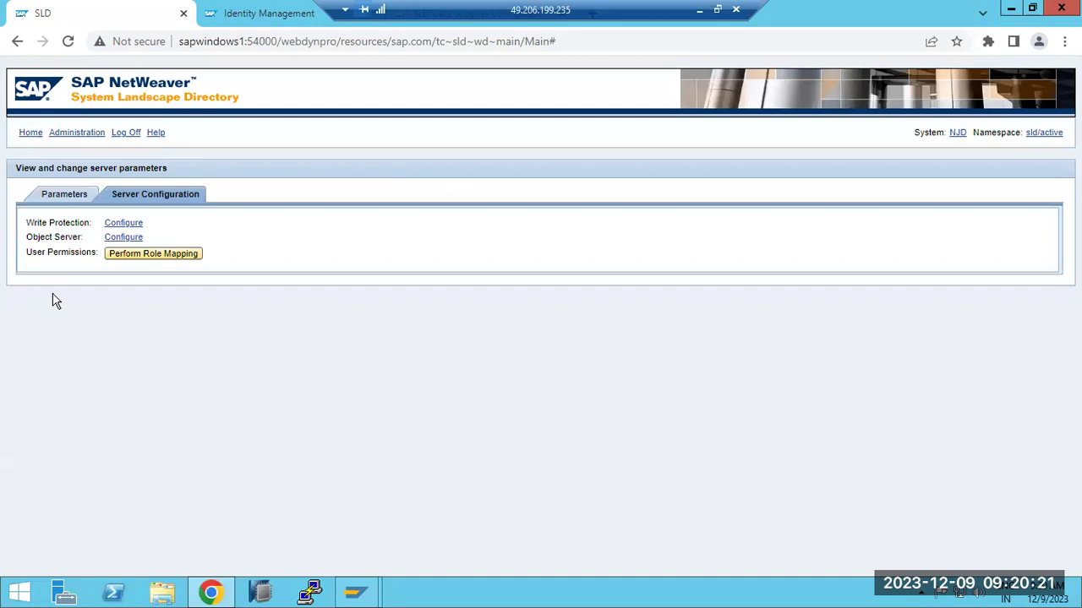
left_click(124, 255)
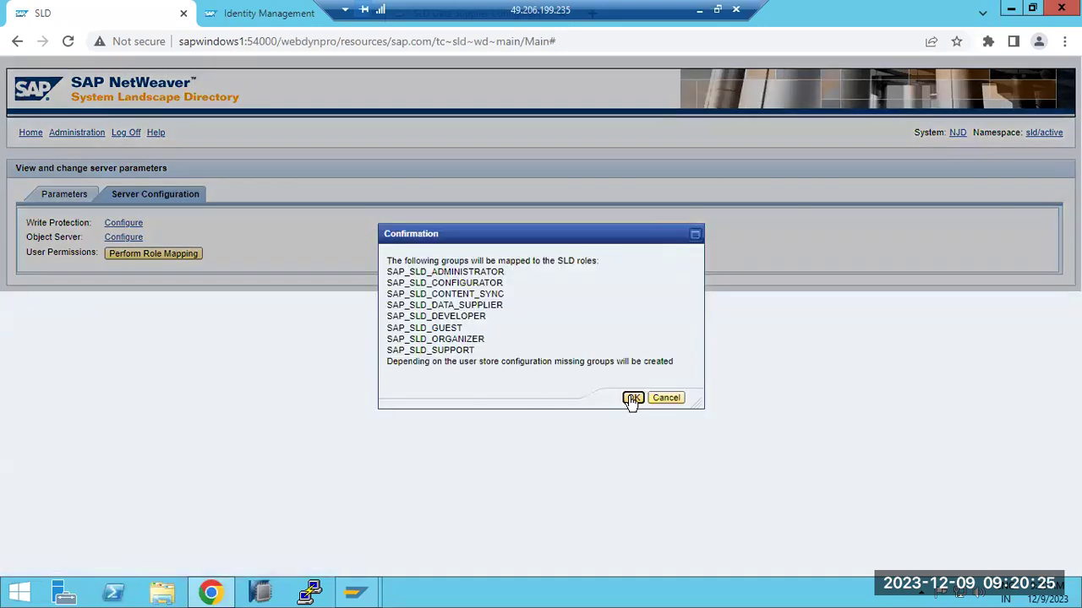
left_click(632, 399)
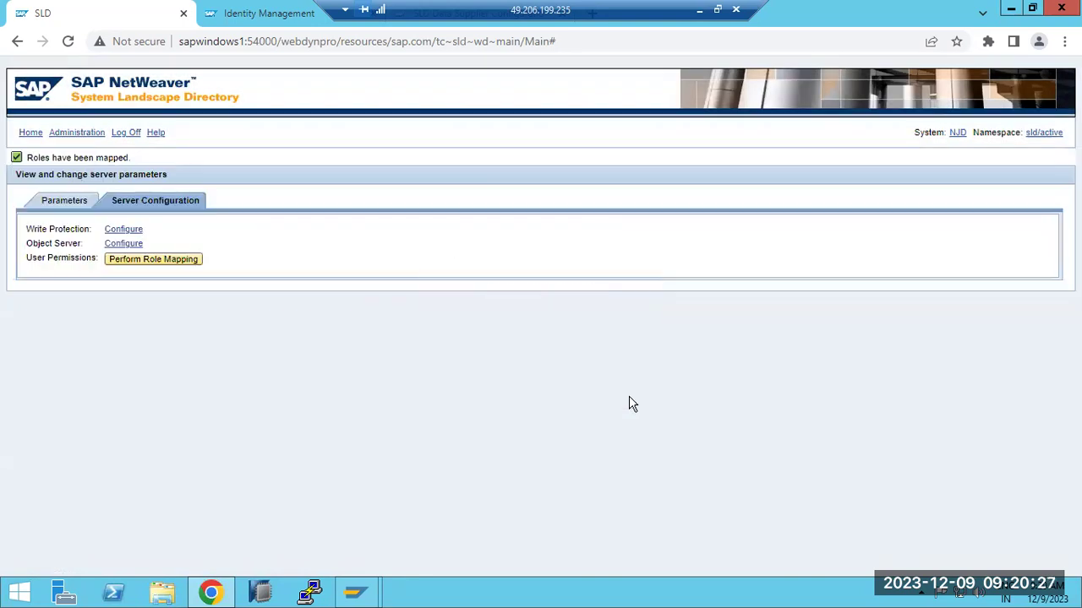
- Look at the SLD server parameters and reopen the Technical Systems list from the SLD home page
left_click(54, 205)
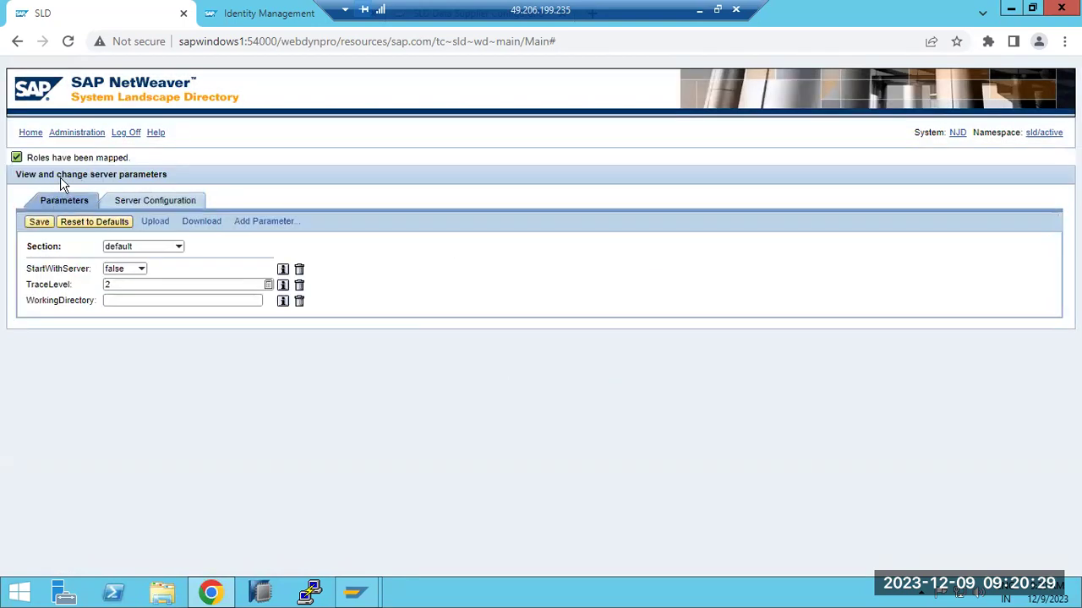
left_click(32, 133)
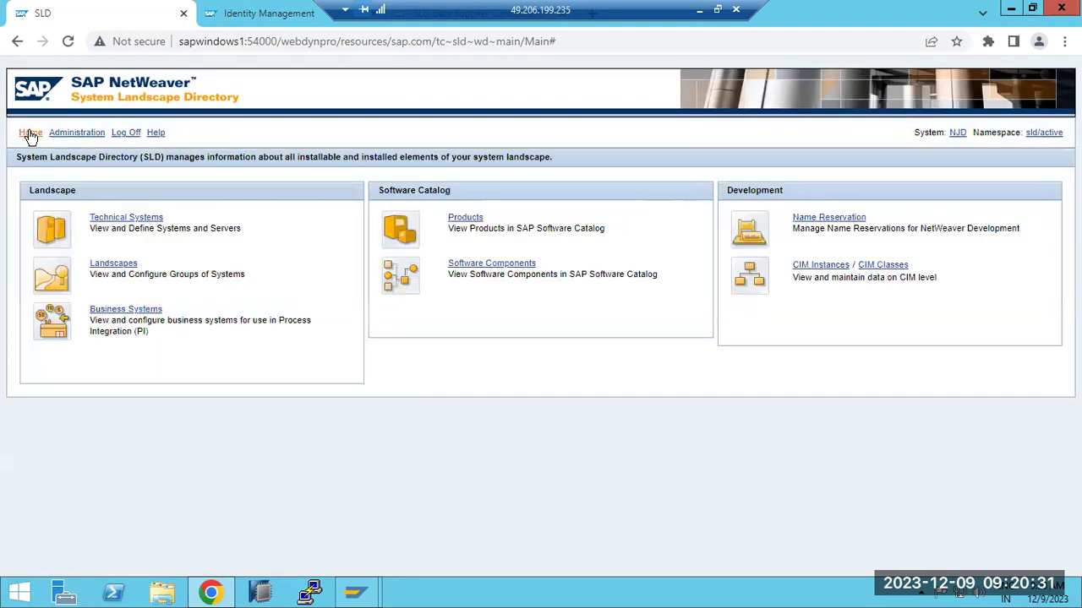
left_click(100, 220)
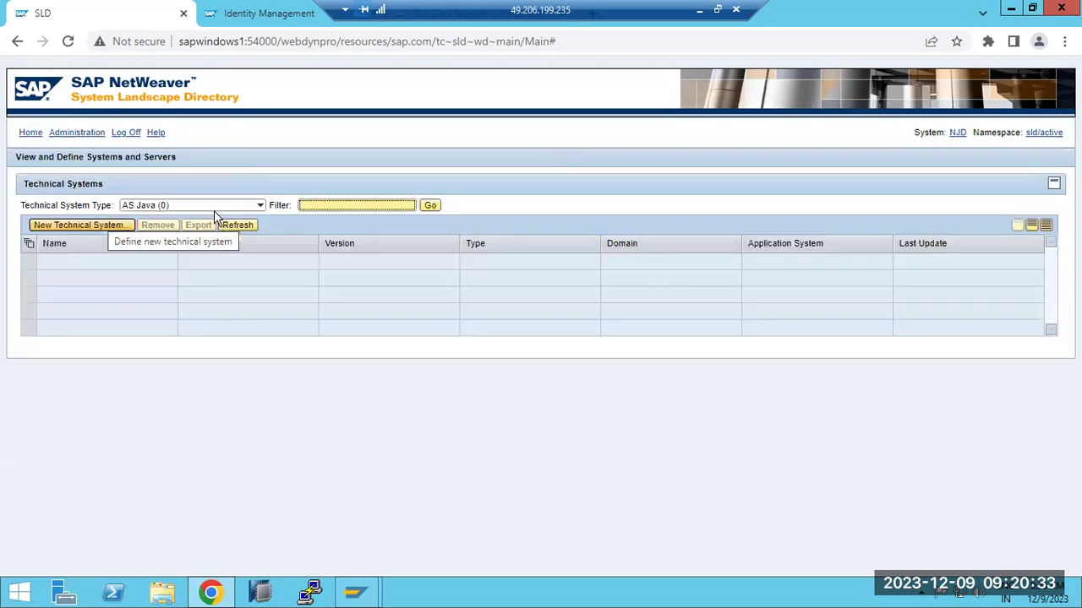
- Read the SLD Data Supplier configuration help on the required destinations and copy the destination name SLD_Client from it
left_click(447, 23)
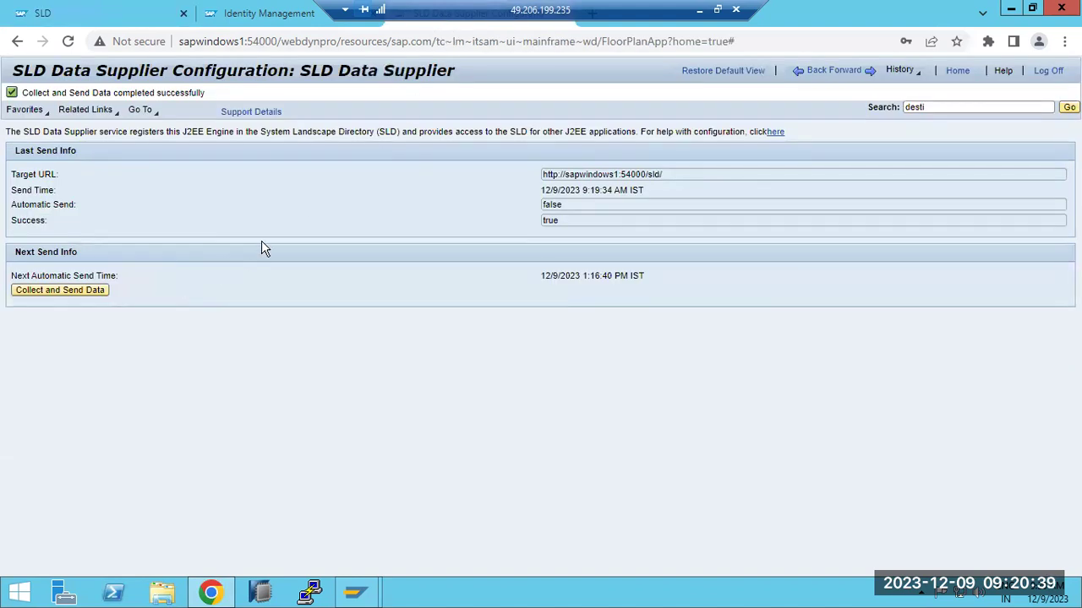
left_click(773, 133)
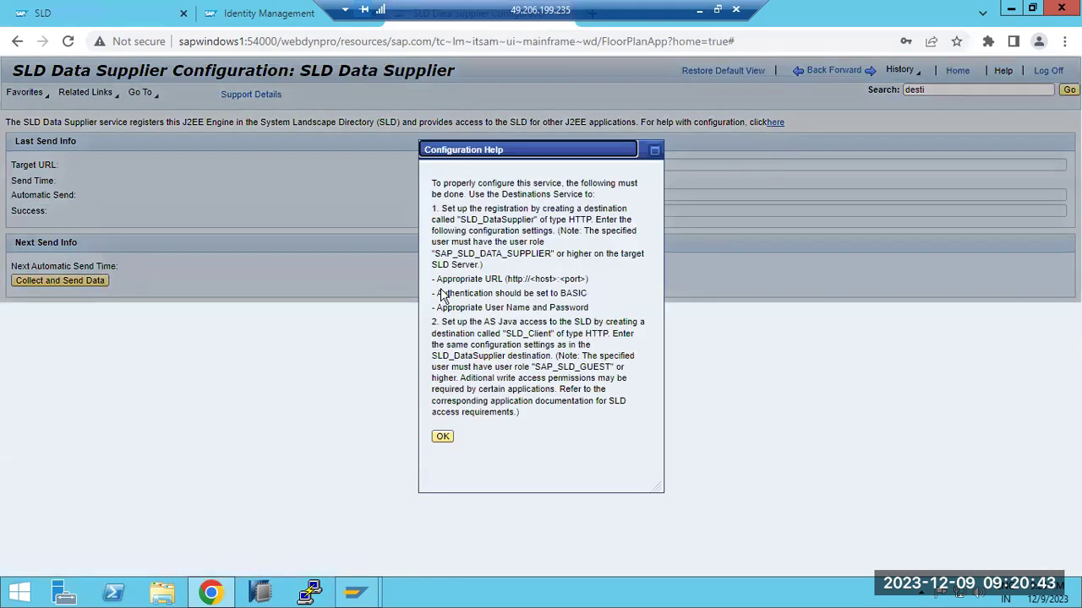
left_click_drag(471, 210, 574, 209)
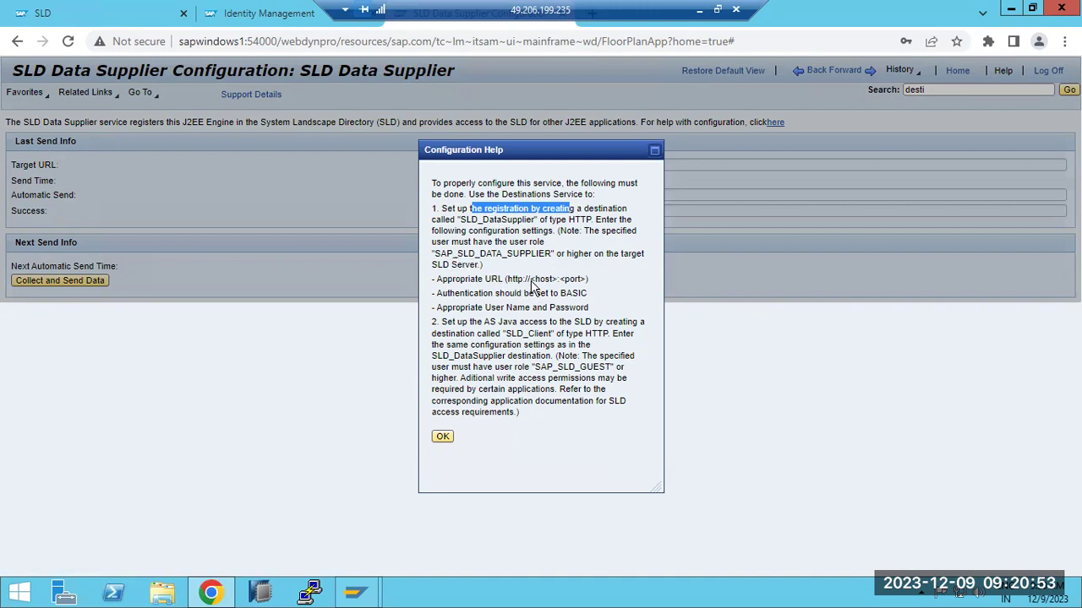
left_click_drag(514, 279, 578, 281)
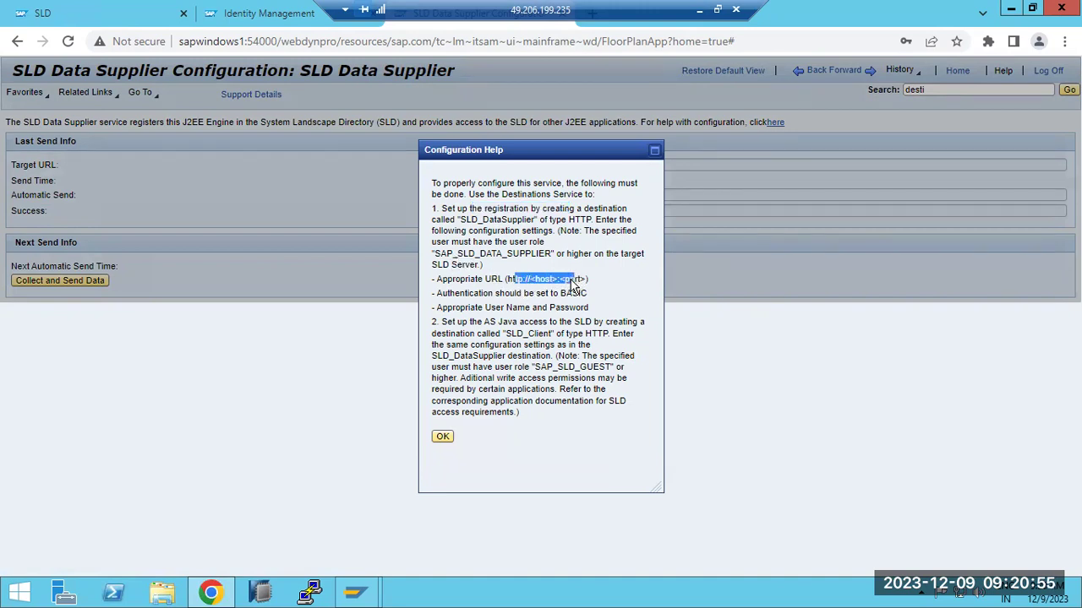
left_click(567, 297)
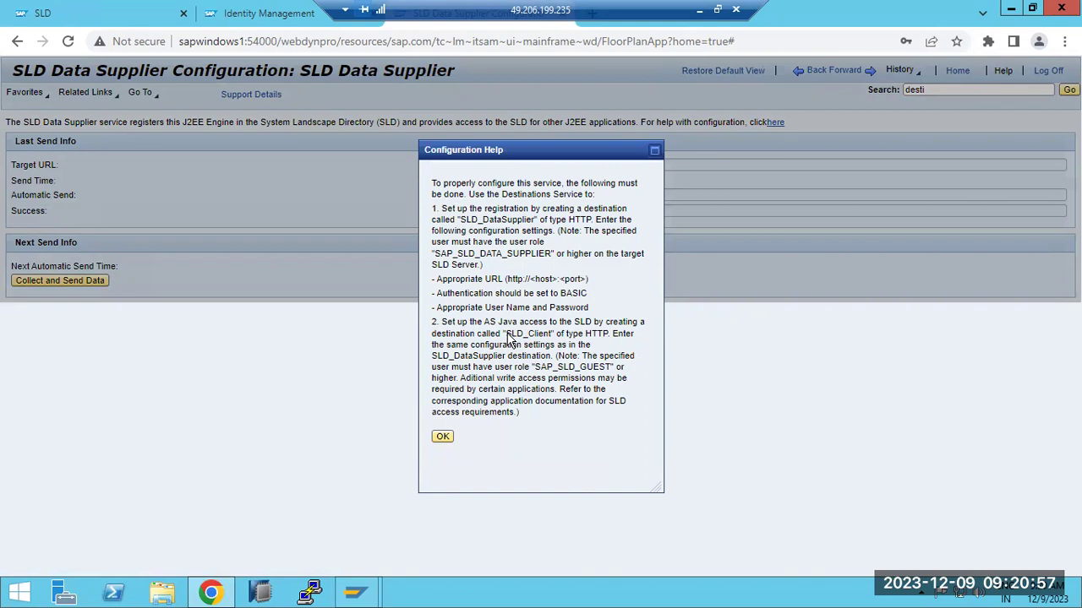
left_click_drag(506, 335, 554, 339)
key("ctrl+c")
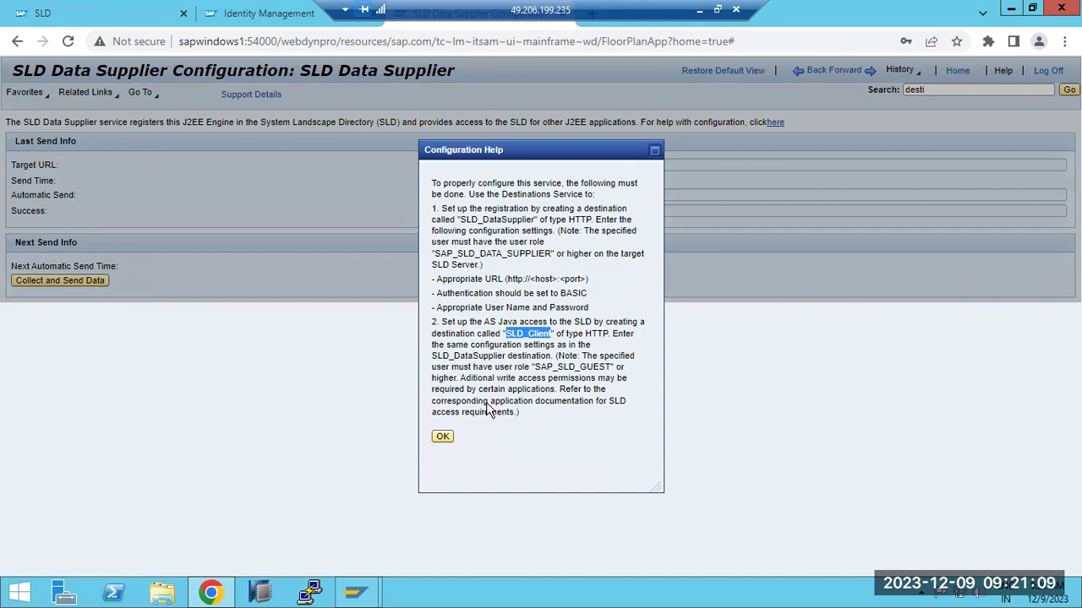
left_click(446, 436)
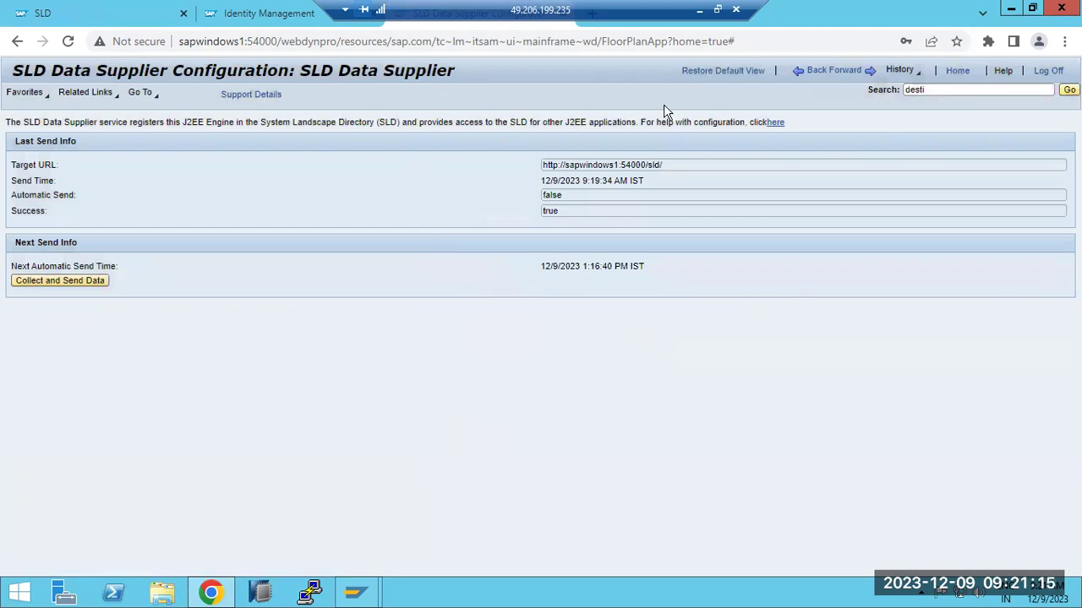
left_click_drag(624, 8, 783, 7)
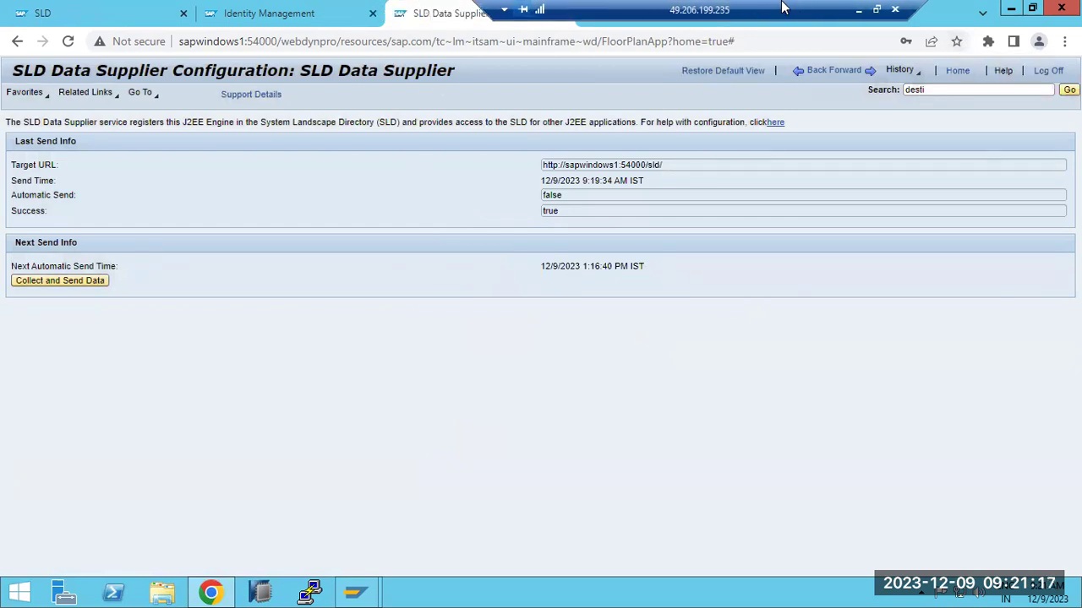
left_click(268, 14)
left_click(425, 17)
left_click(1069, 90)
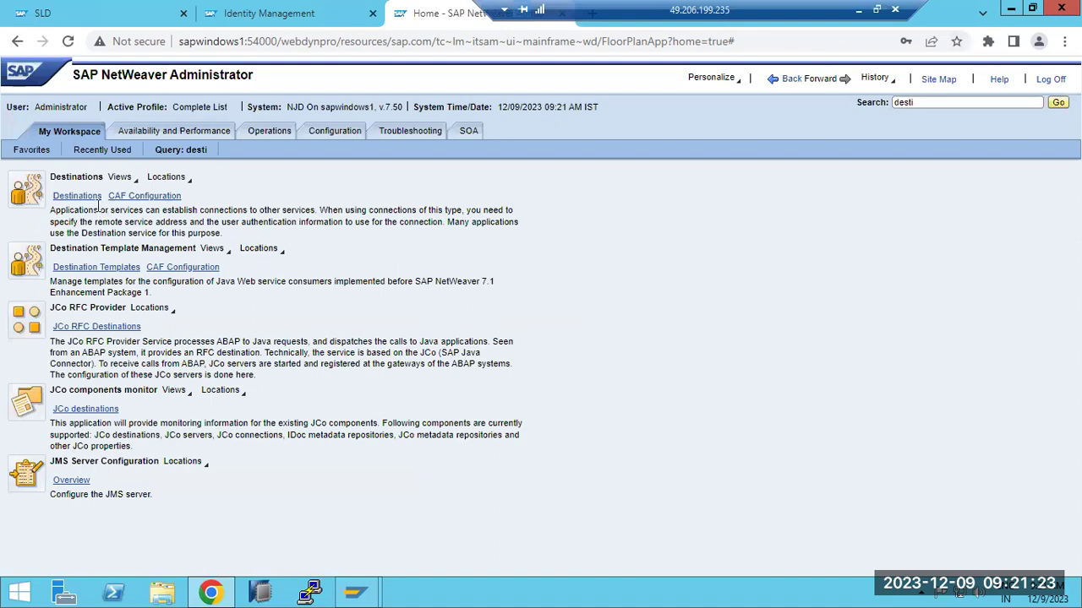
left_click(78, 197)
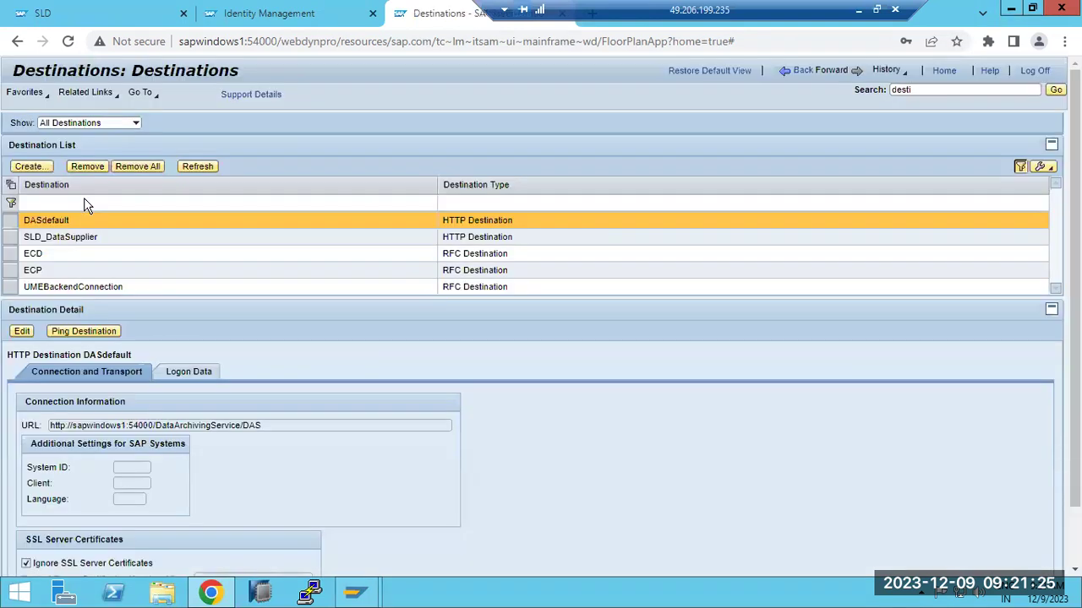
left_click(77, 243)
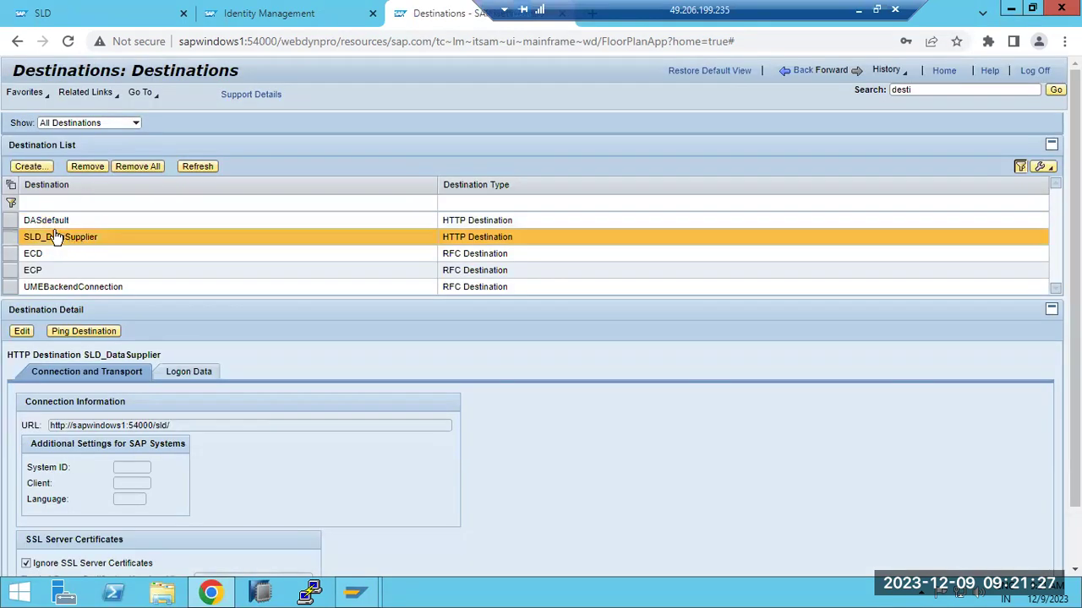
left_click(23, 332)
triple_click(196, 425)
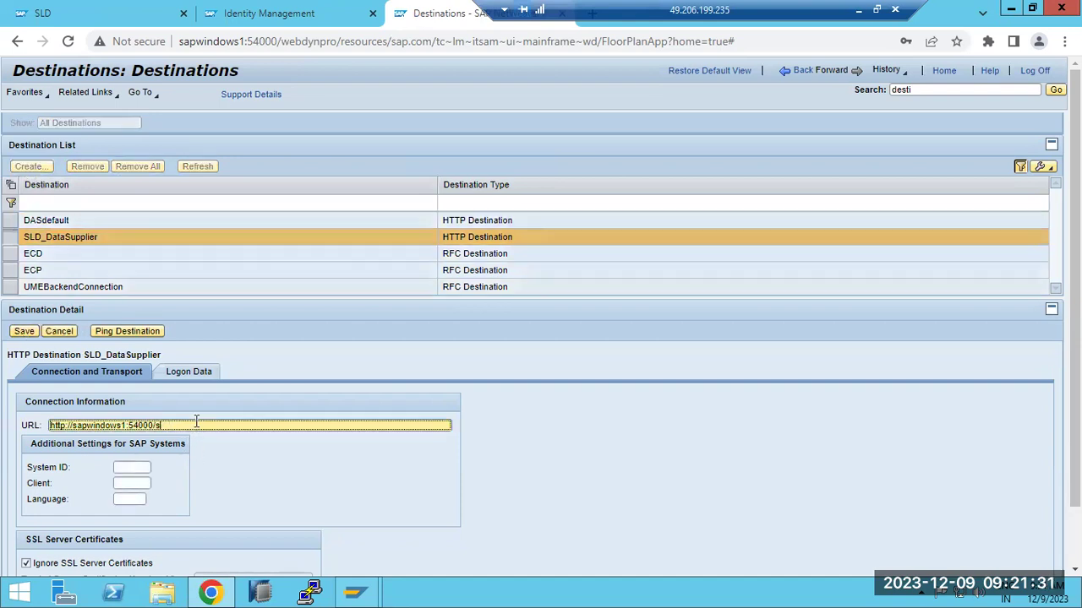
left_click(24, 331)
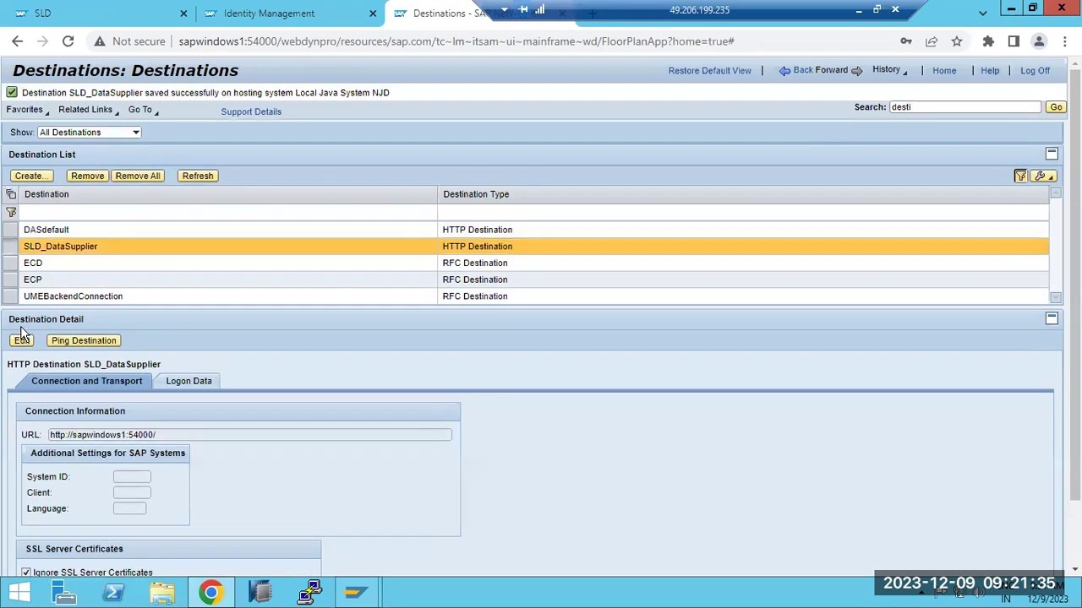
- Start a new destination on Local Java System NJD named SLD_Client with destination type HTTP
left_click(31, 178)
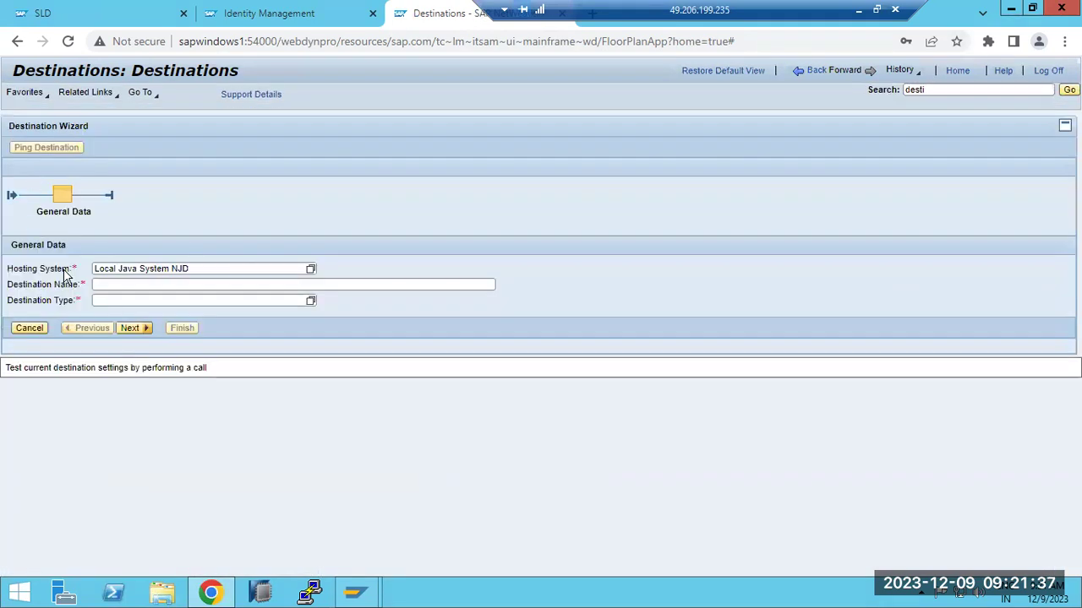
left_click(107, 285)
key("ctrl+v")
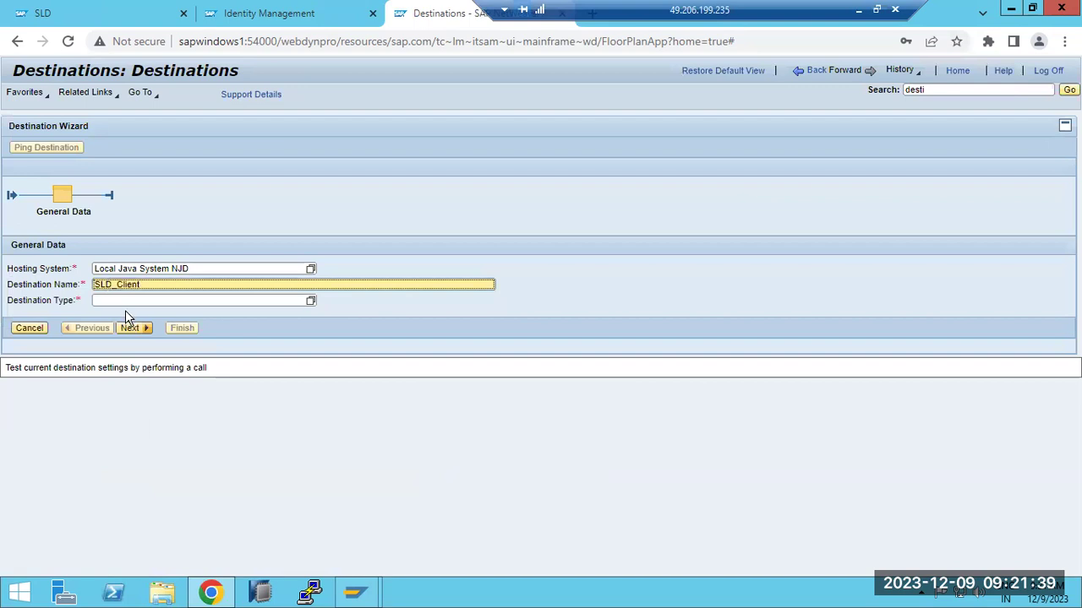
left_click(116, 301)
left_click(310, 301)
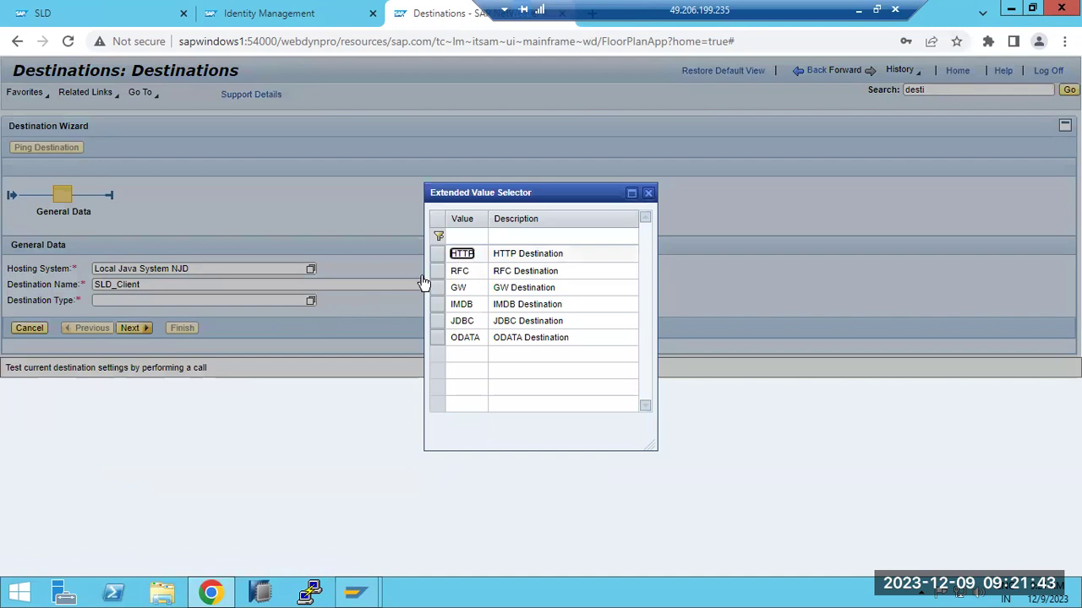
left_click(461, 254)
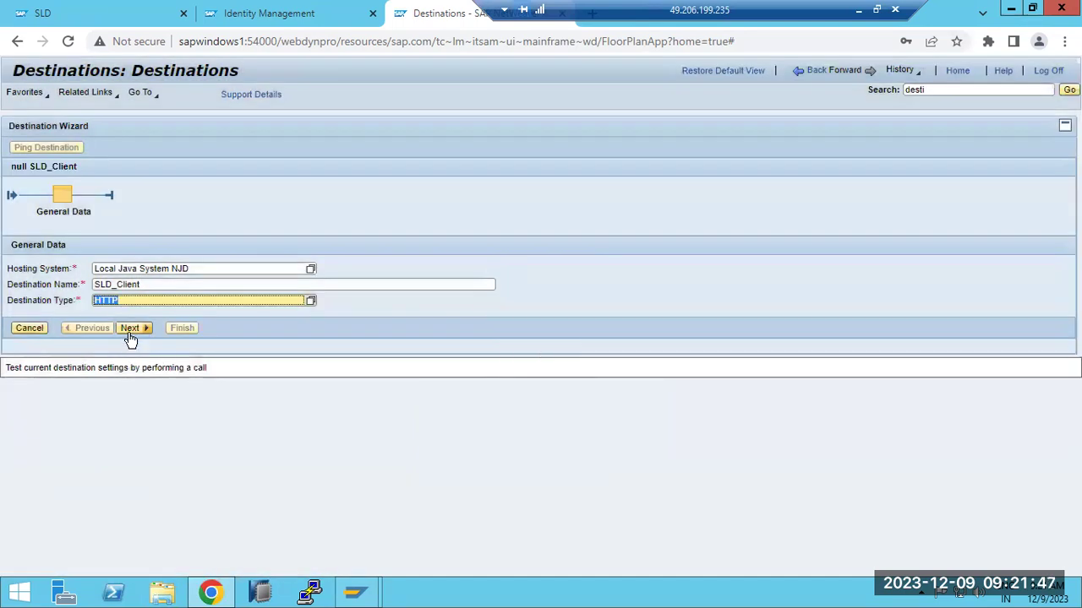
left_click(129, 334)
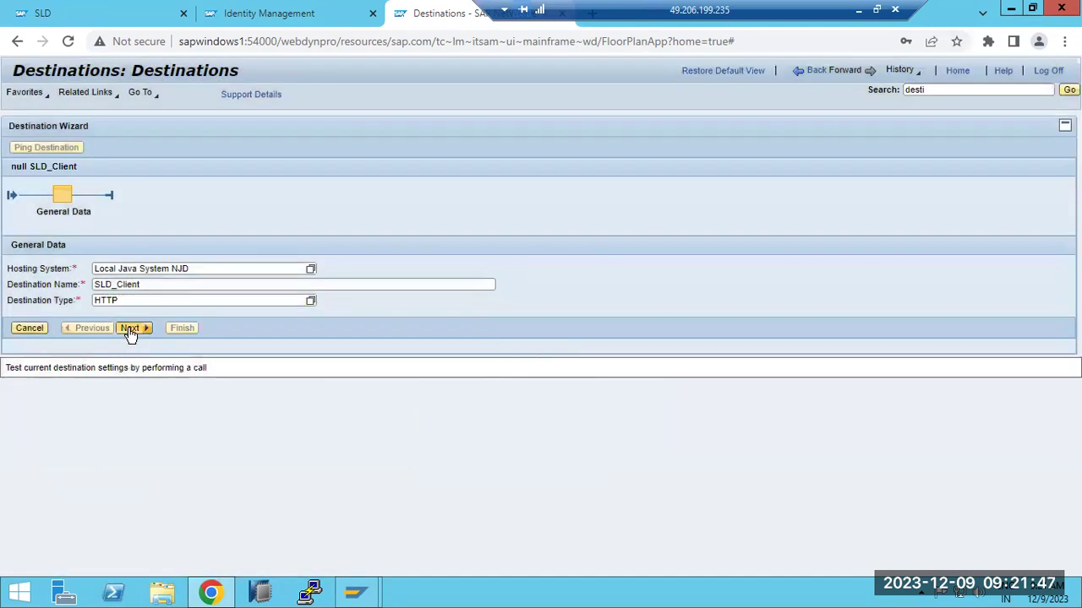
left_click(113, 294)
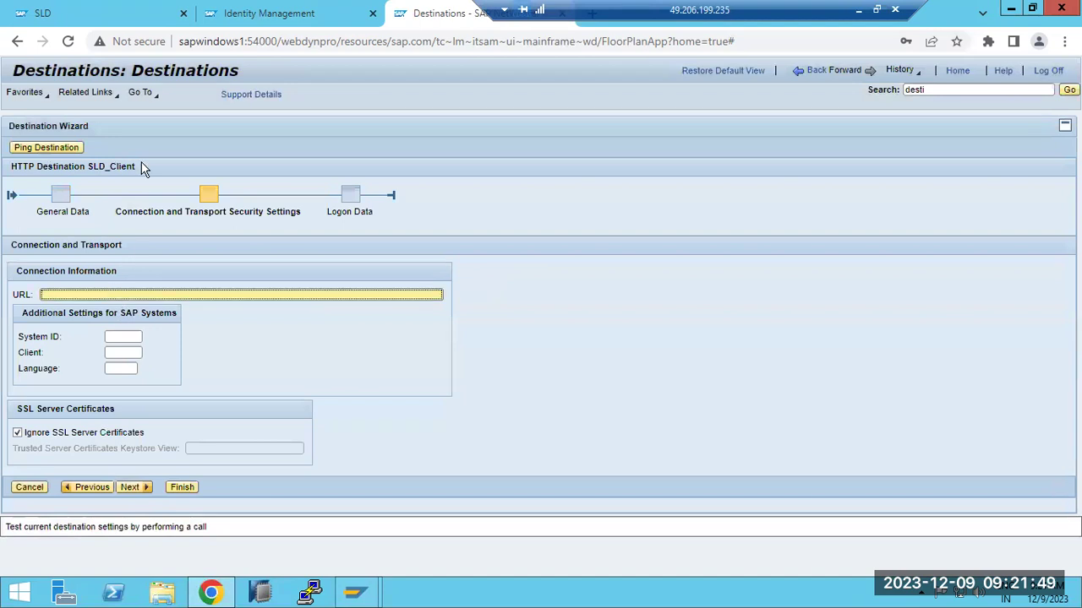
left_click_drag(180, 41, 273, 41)
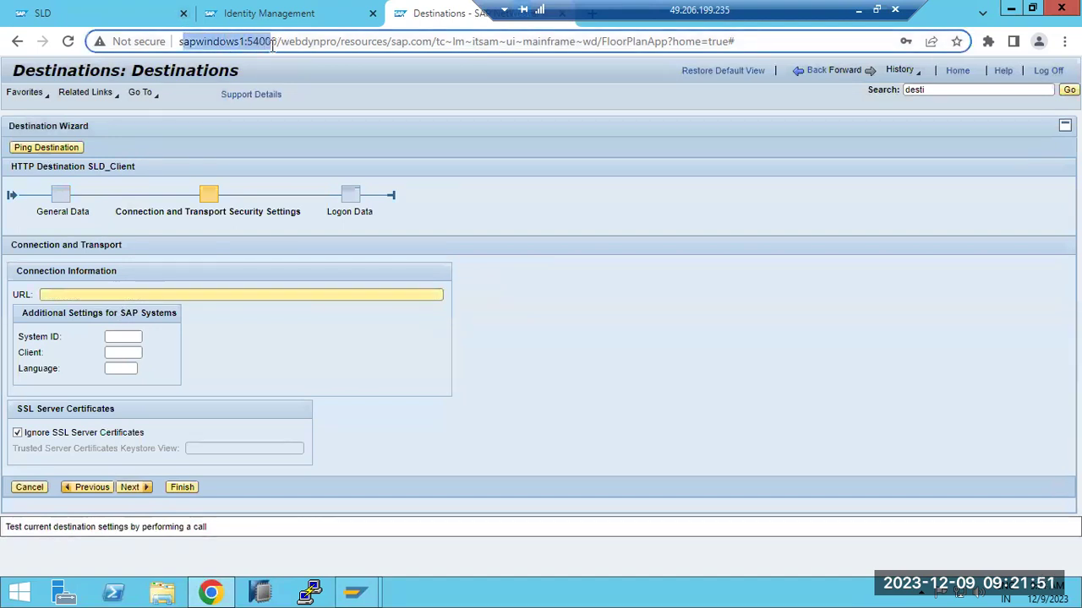
left_click(180, 44)
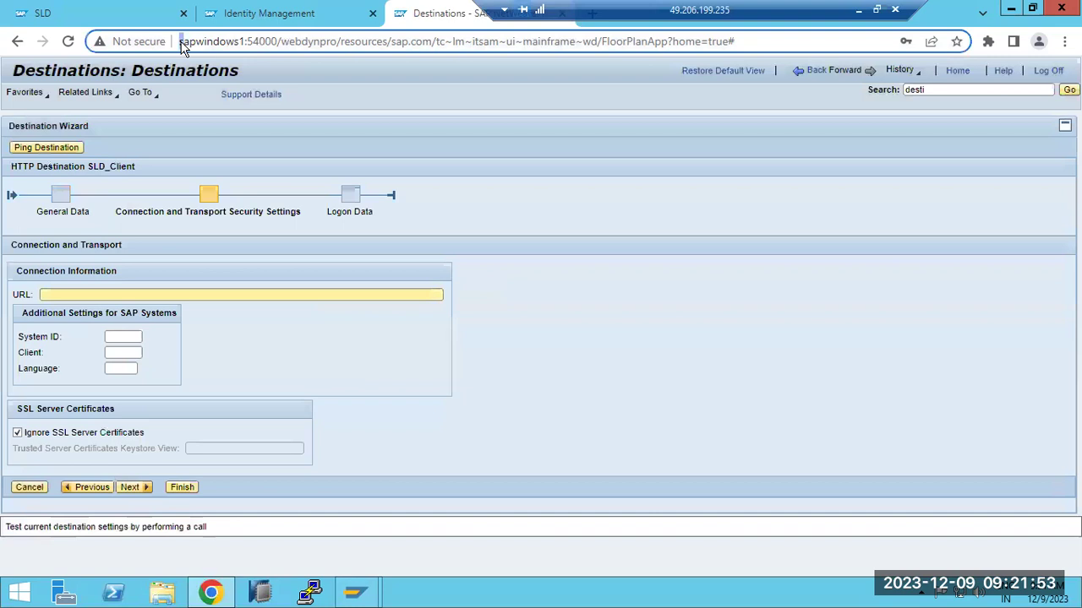
left_click_drag(180, 40, 272, 41)
key("ctrl+c")
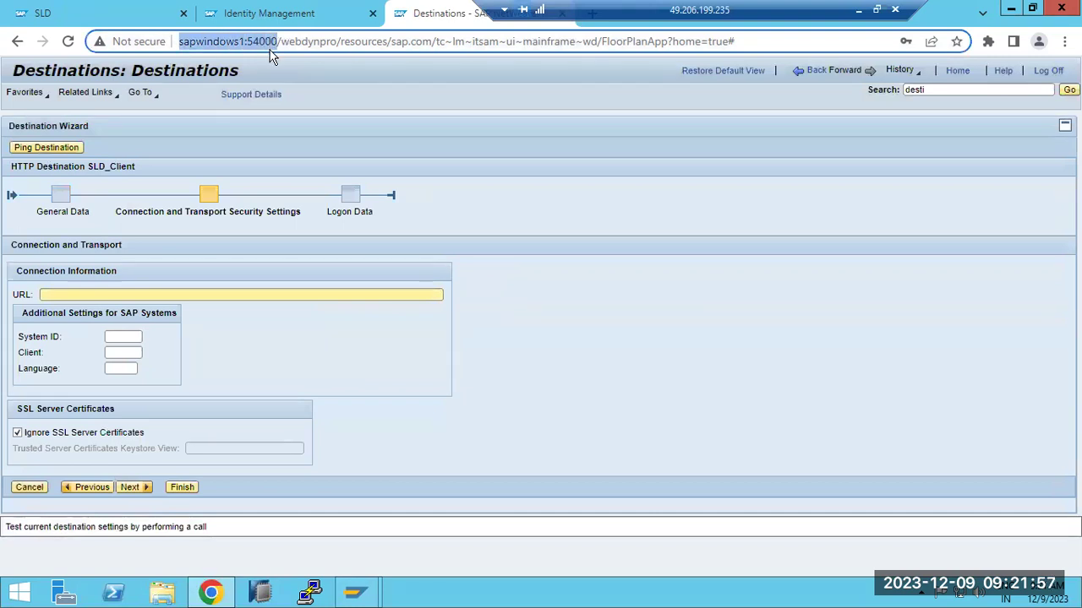
left_click(84, 295)
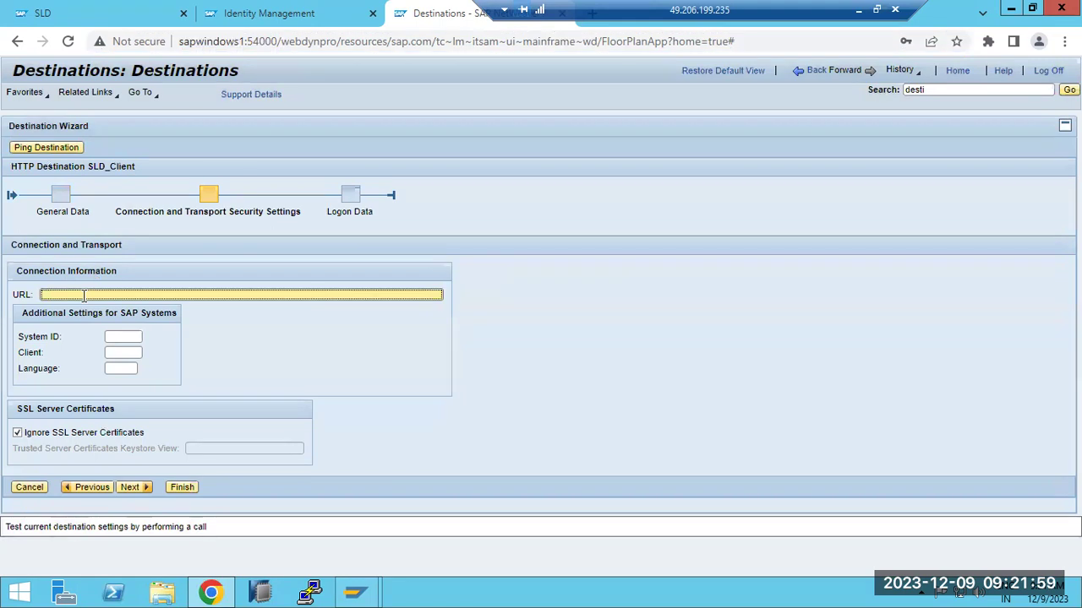
key("ctrl+v")
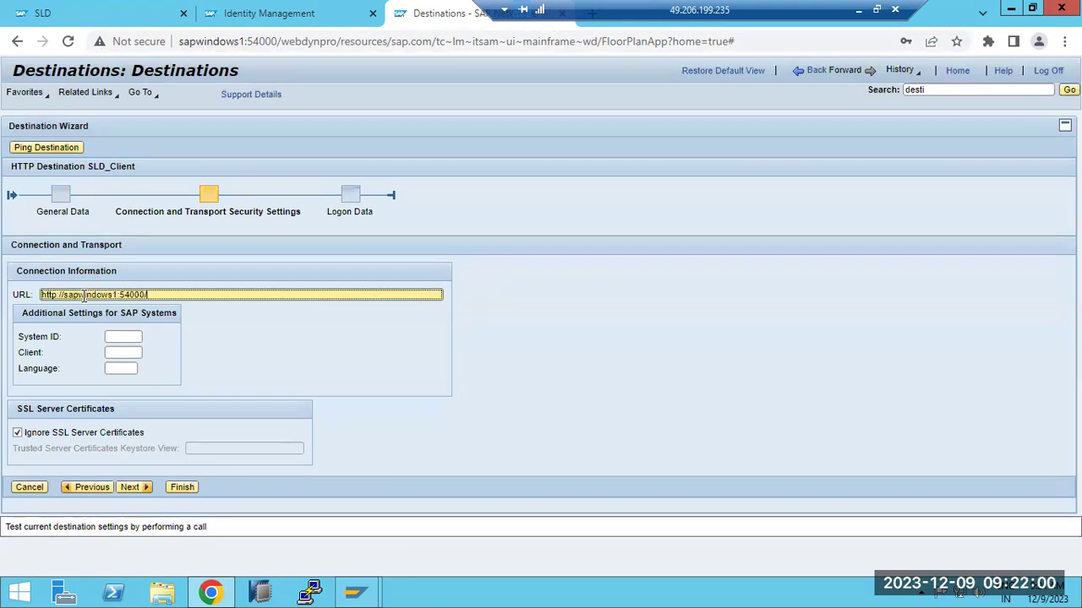
left_click(131, 487)
- Finish SLD_Client with Basic (User ID and Password) authentication, filling in the saved Administrator user name and password, and ping the destination
left_click(149, 276)
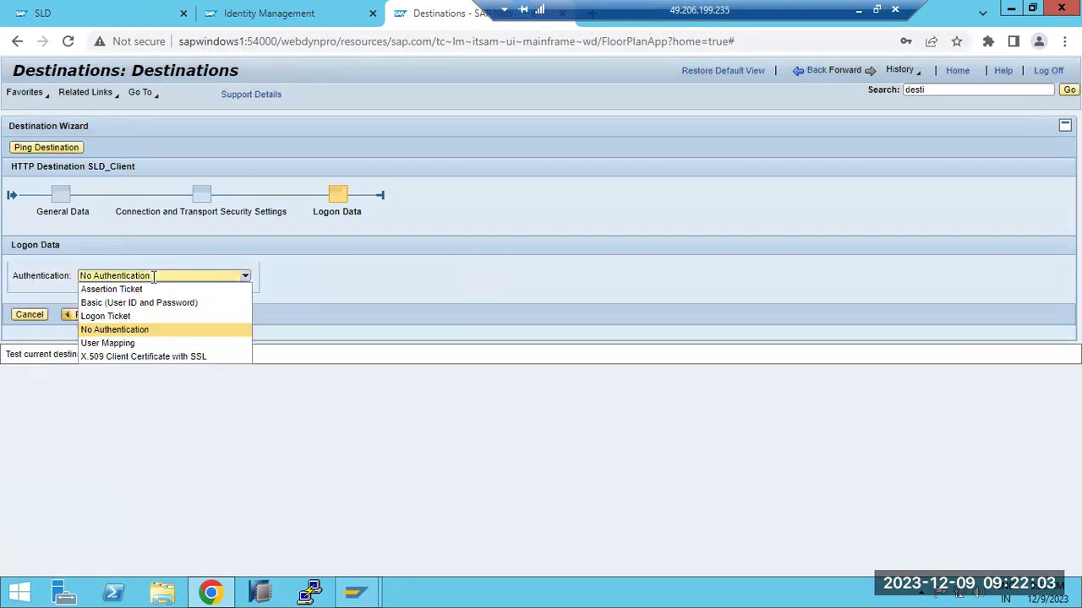
left_click(106, 303)
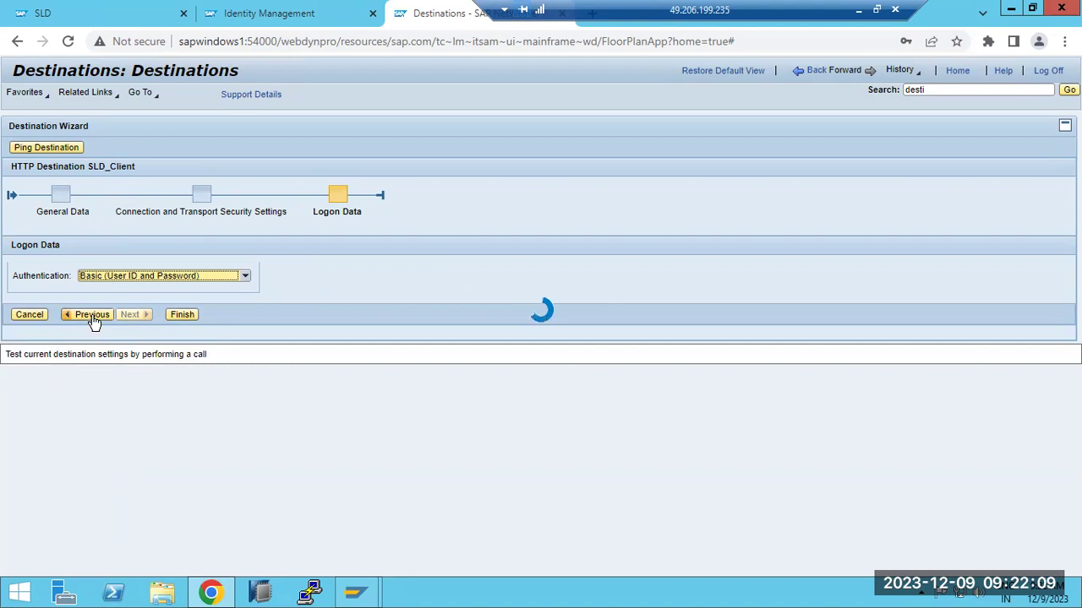
left_click(103, 327)
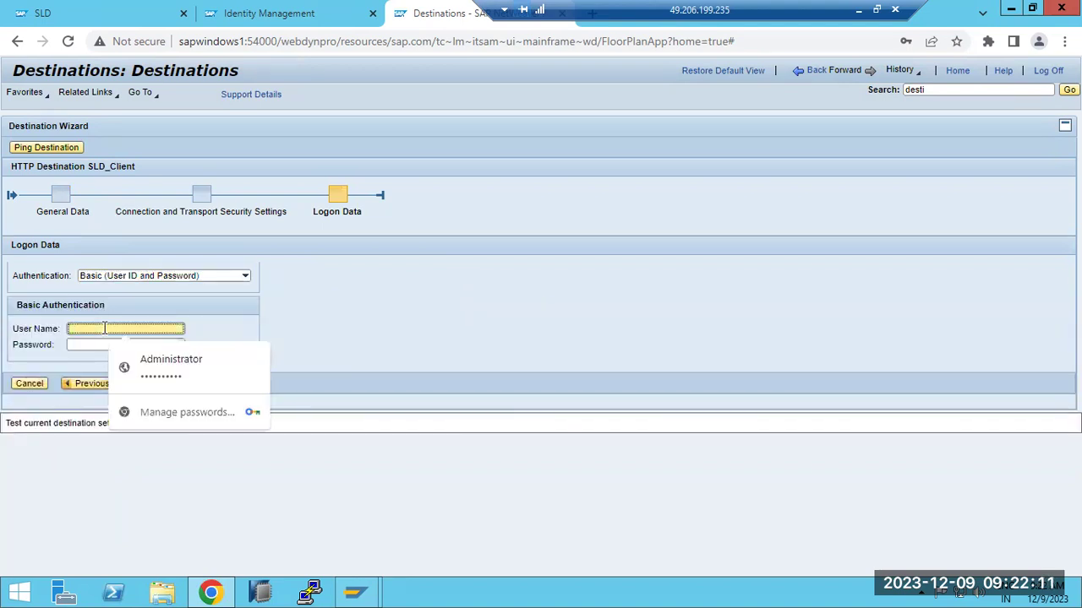
left_click(134, 363)
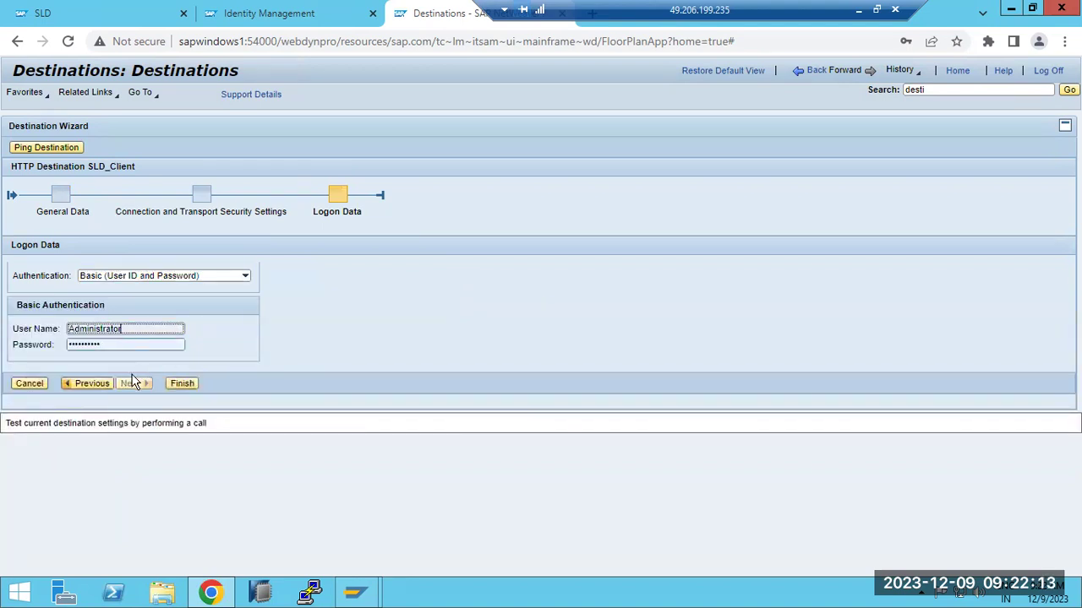
left_click(183, 384)
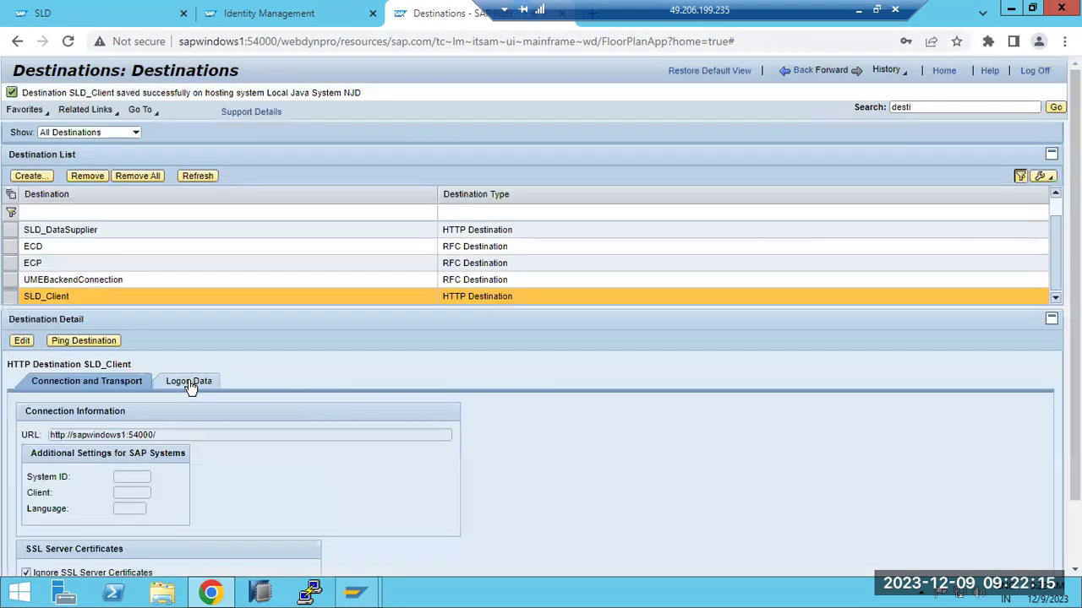
left_click(99, 345)
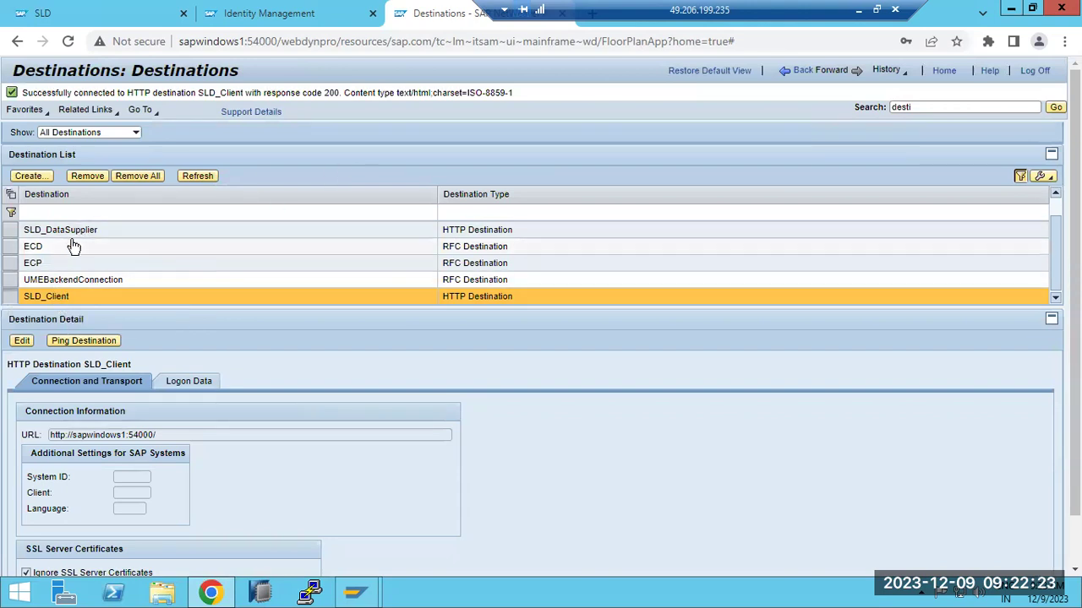
- Return to the SLD Data Supplier to collect and send its data again, and refresh the AS Java technical systems list in SLD
left_click(803, 72)
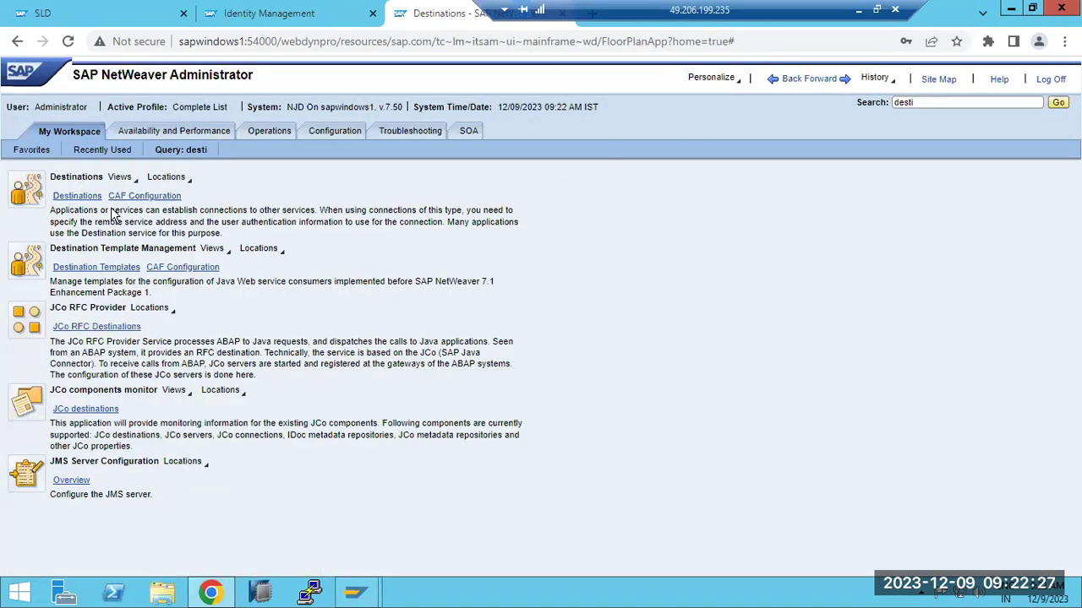
left_click(793, 81)
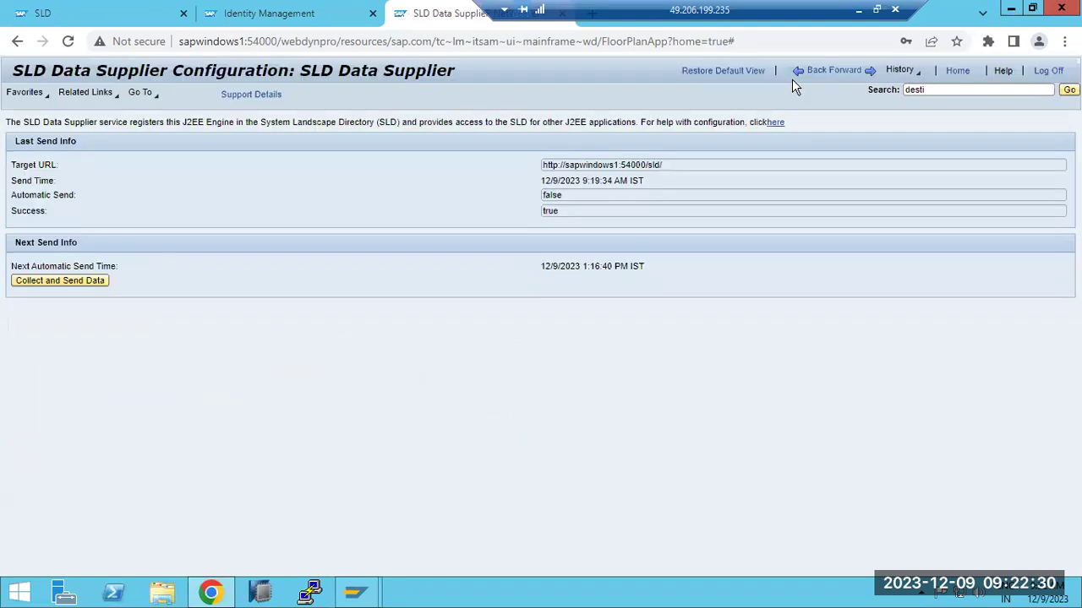
left_click(57, 281)
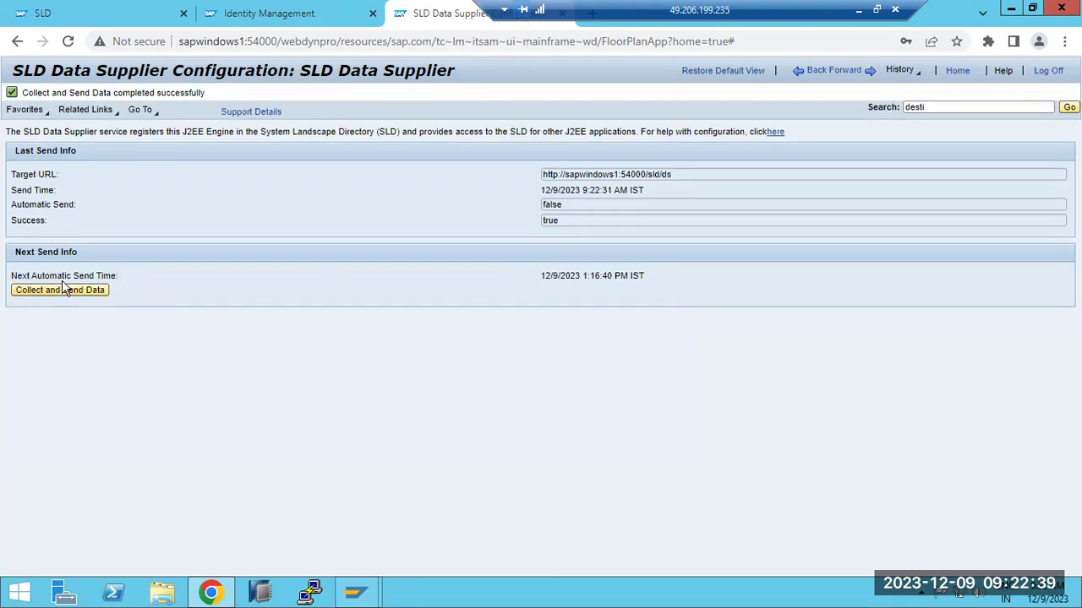
left_click(84, 14)
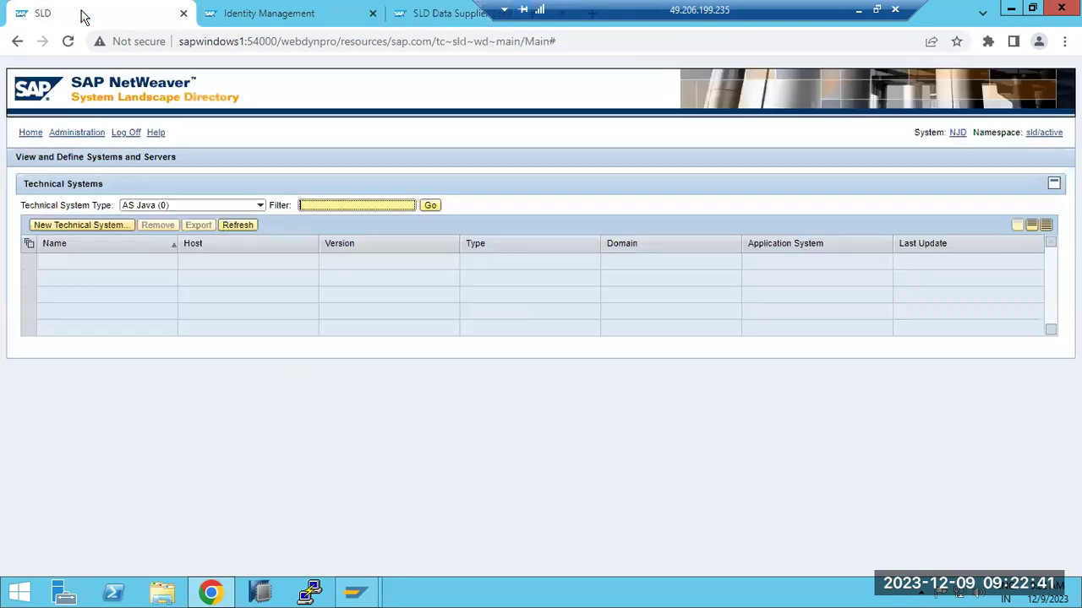
left_click(237, 226)
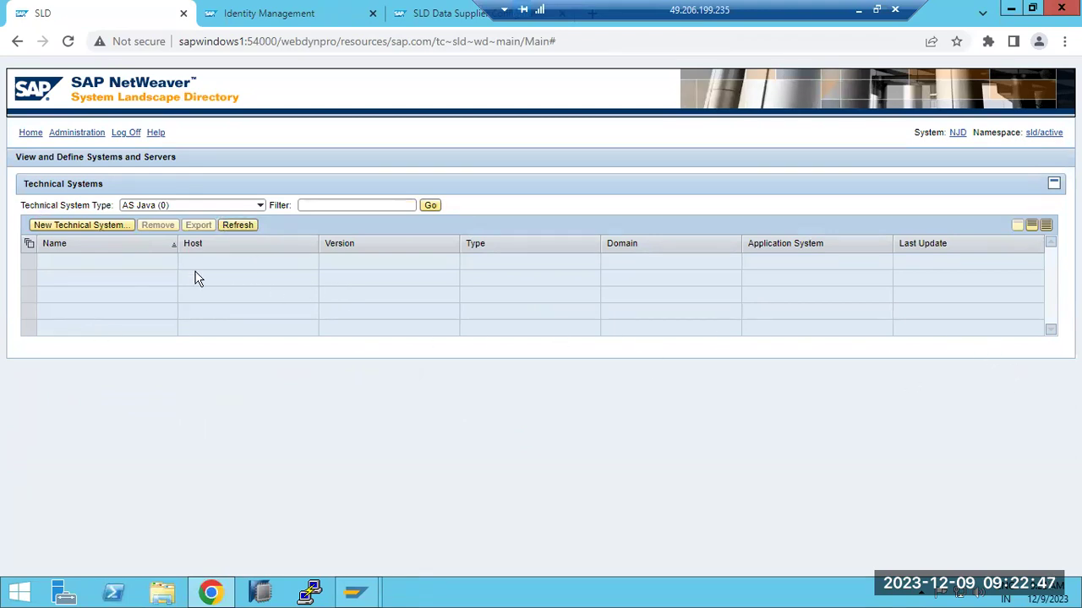
- Return to the SLD home page, reopen the technical systems, filter them by type AS Java and refresh the list
left_click(34, 134)
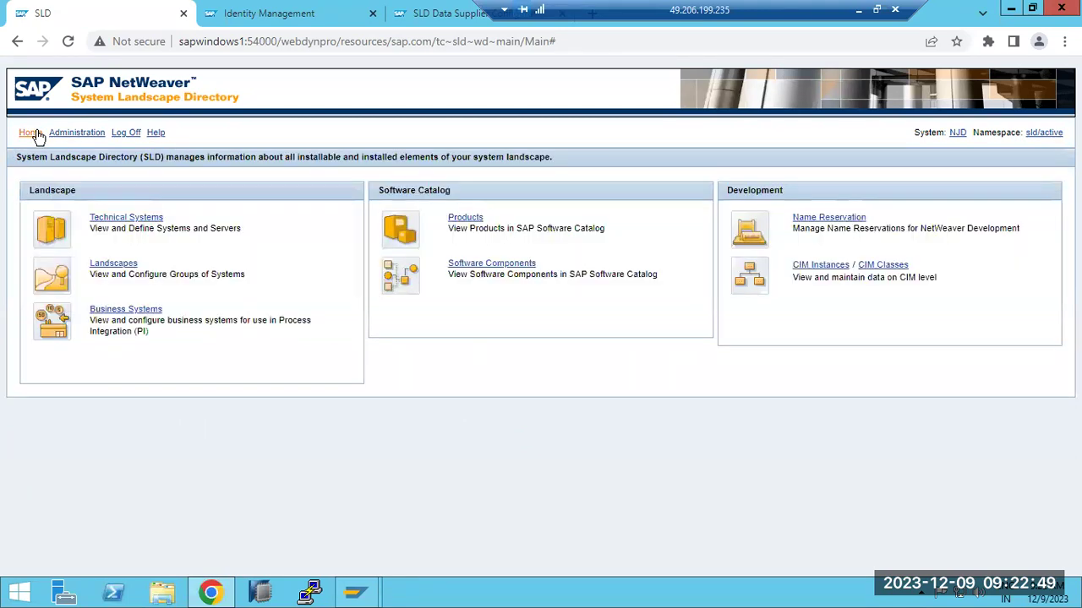
left_click(77, 135)
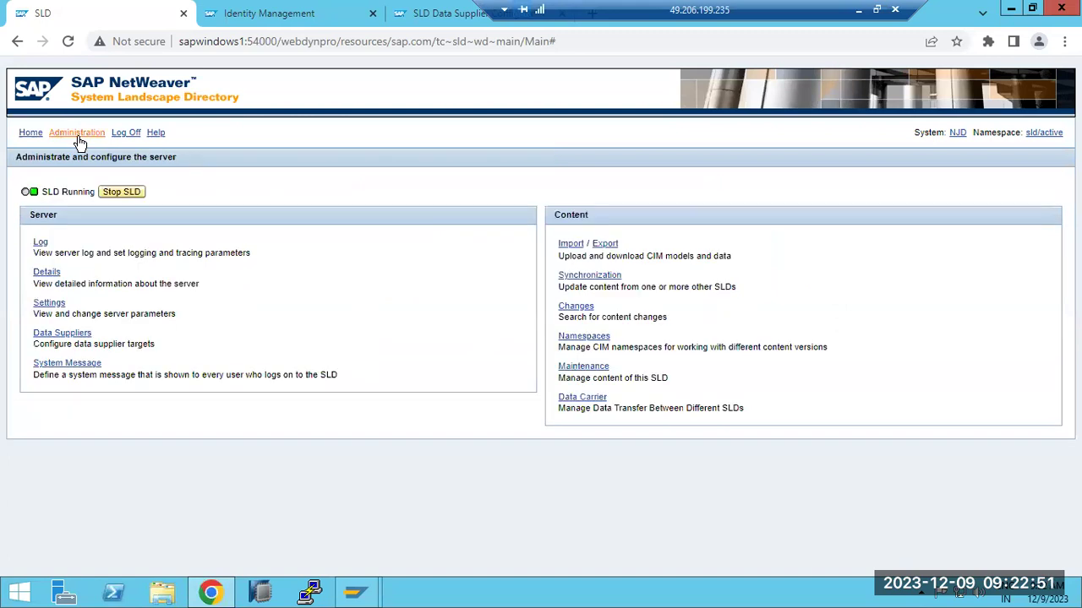
left_click(68, 42)
left_click(133, 219)
left_click(259, 206)
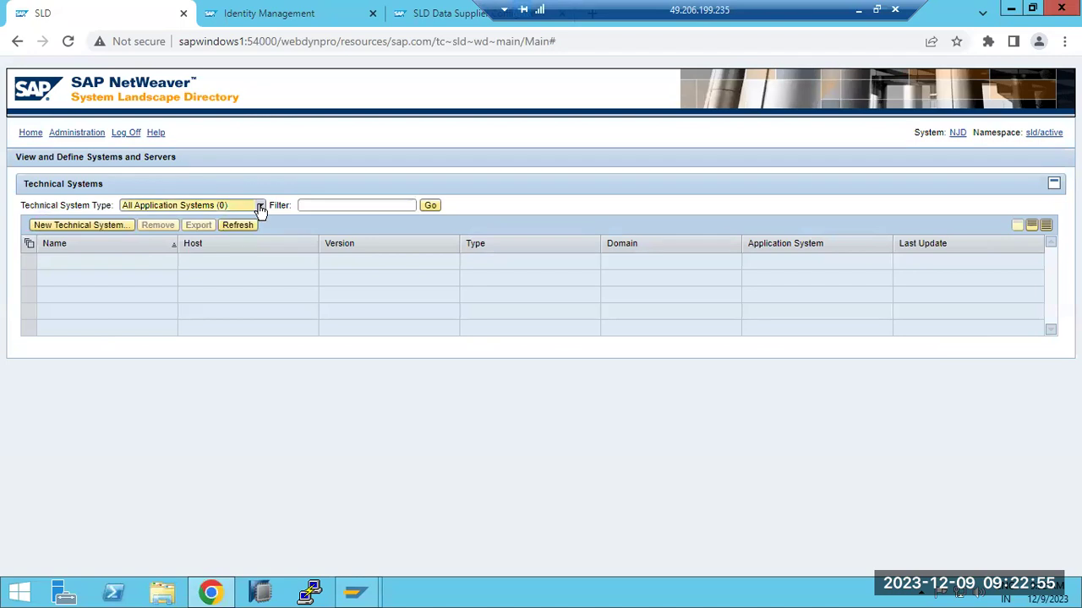
left_click(151, 245)
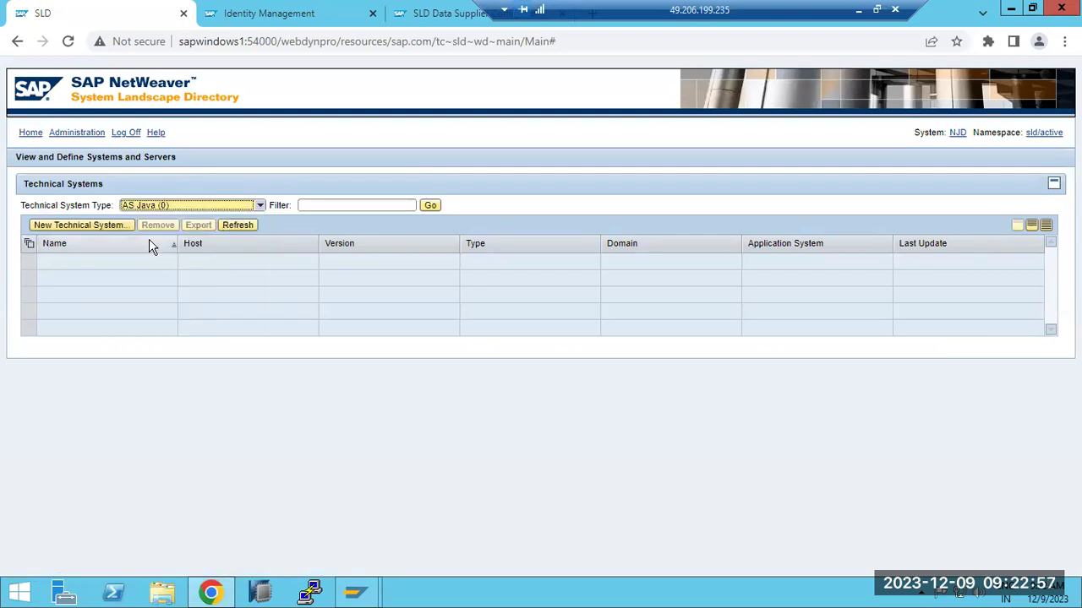
left_click(234, 228)
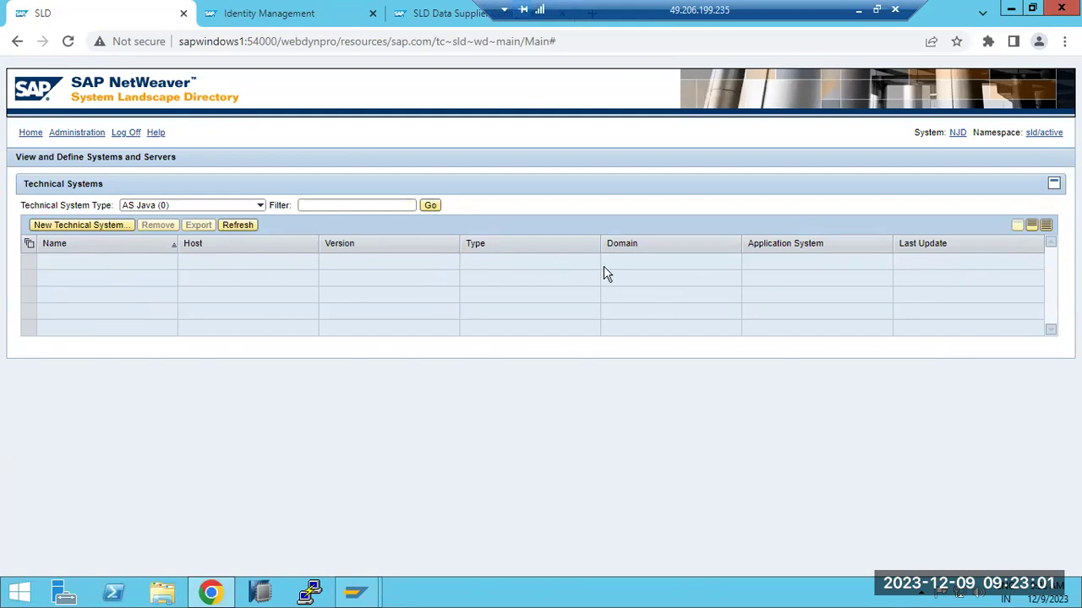
- Go back to the SLD Data Supplier configuration and collect and send the Java system's data once more
left_click(431, 12)
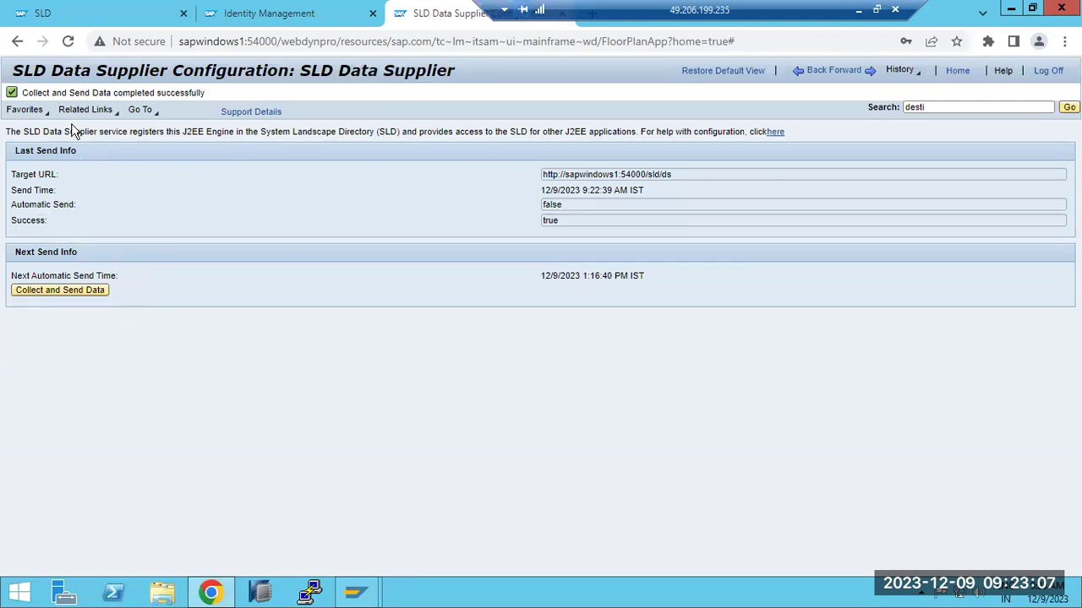
left_click(69, 300)
left_click_drag(51, 70, 249, 69)
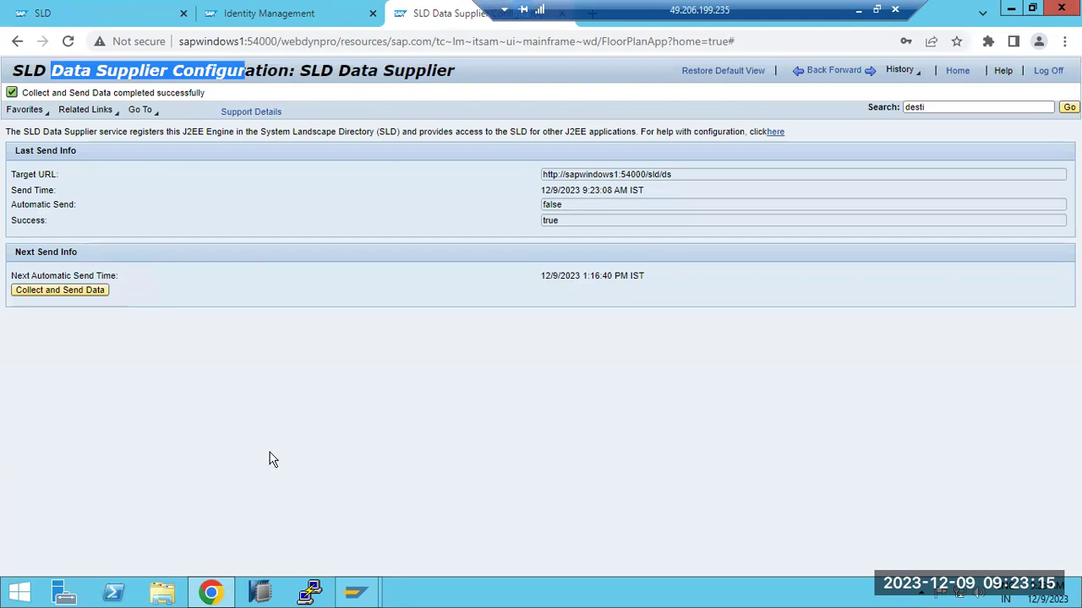
- Switch to SAP GUI, set the SLD registration gateway service to sapgw40, restart the data collection and leave the transaction
left_click(355, 592)
left_click(258, 378)
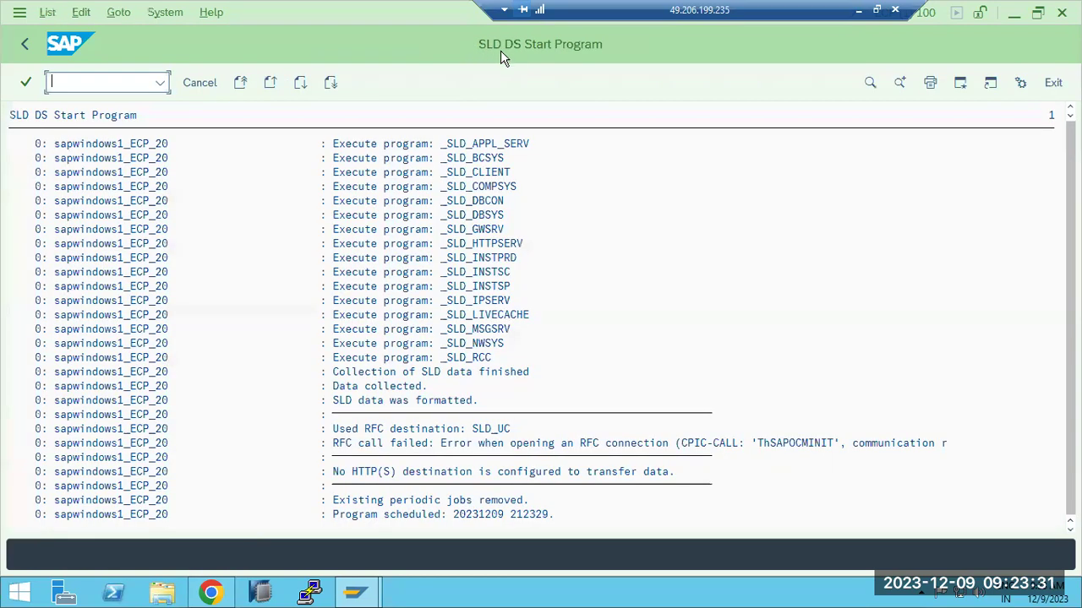
left_click(24, 48)
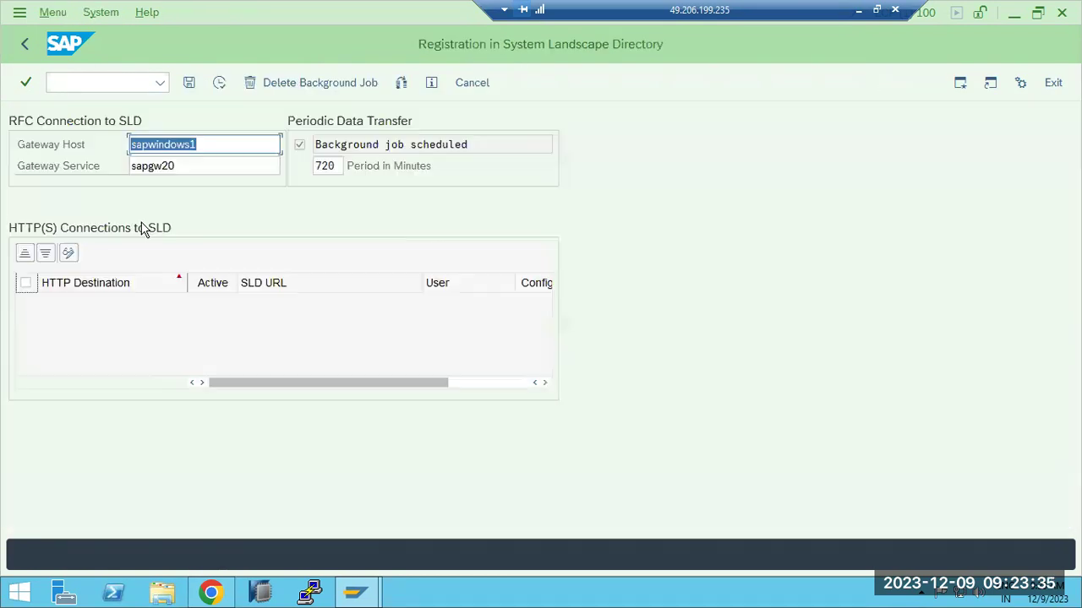
left_click(182, 166)
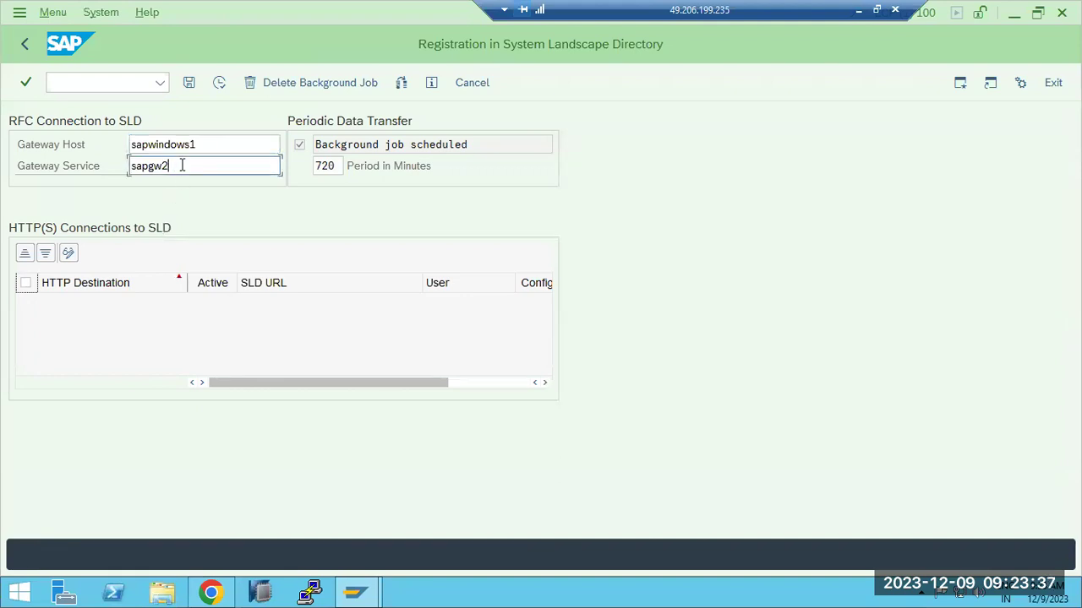
type("40")
left_click(219, 82)
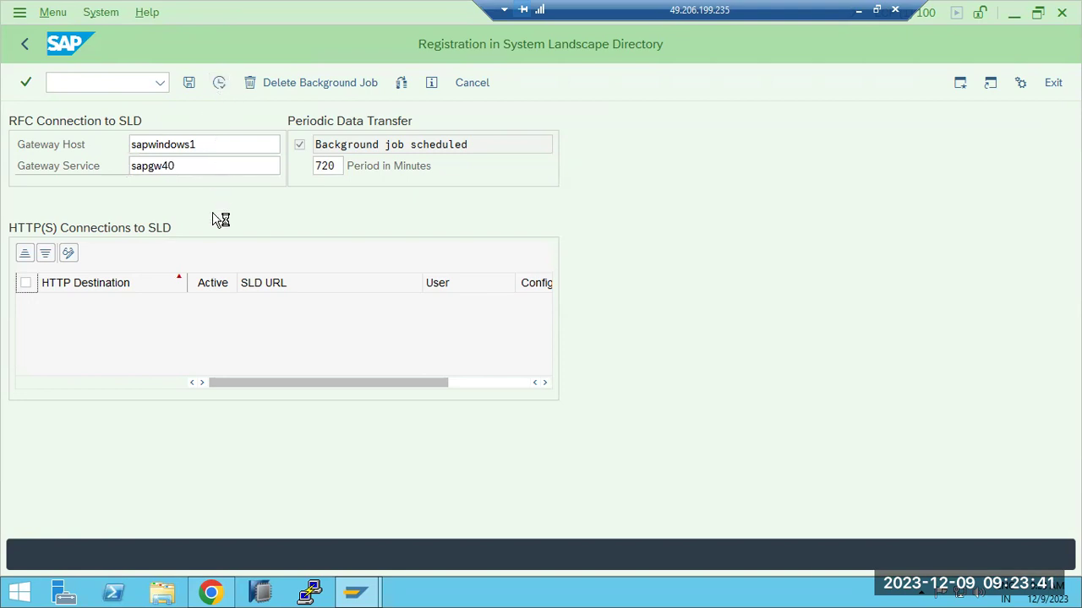
left_click(243, 377)
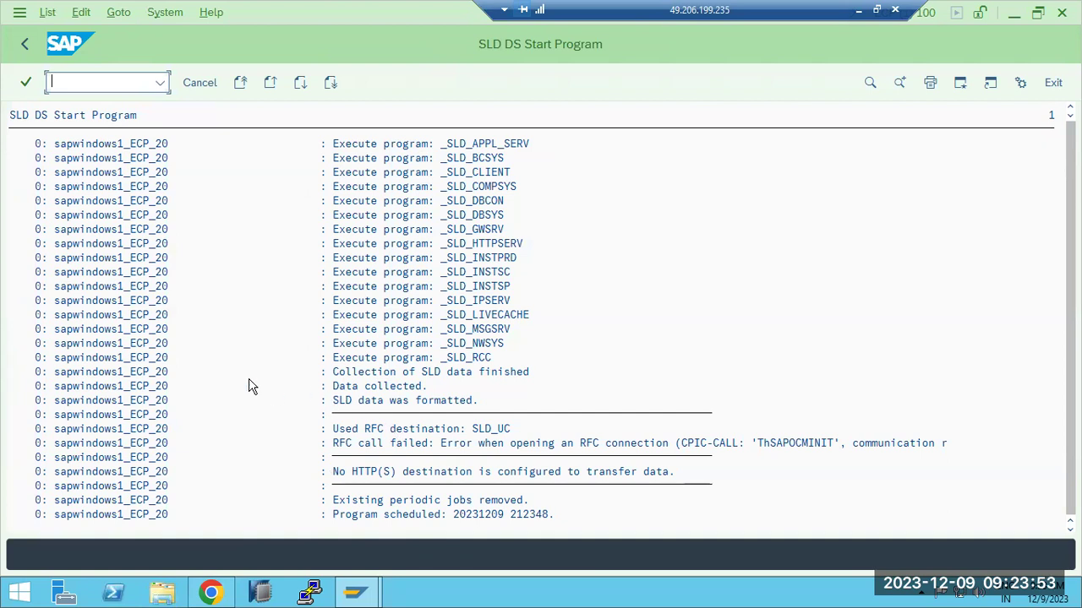
left_click(26, 45)
left_click(25, 46)
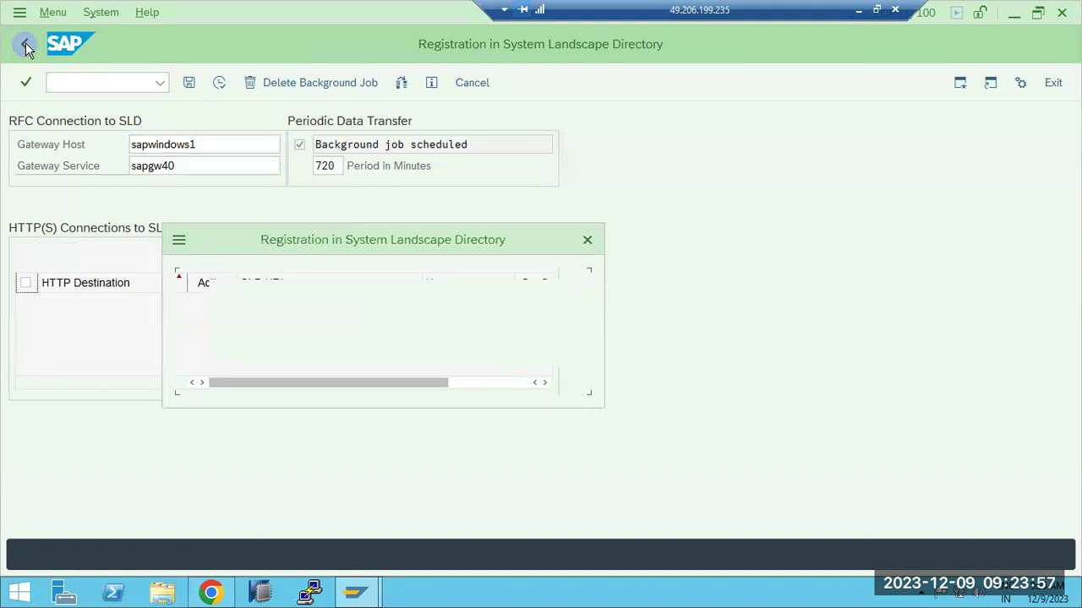
left_click(275, 377)
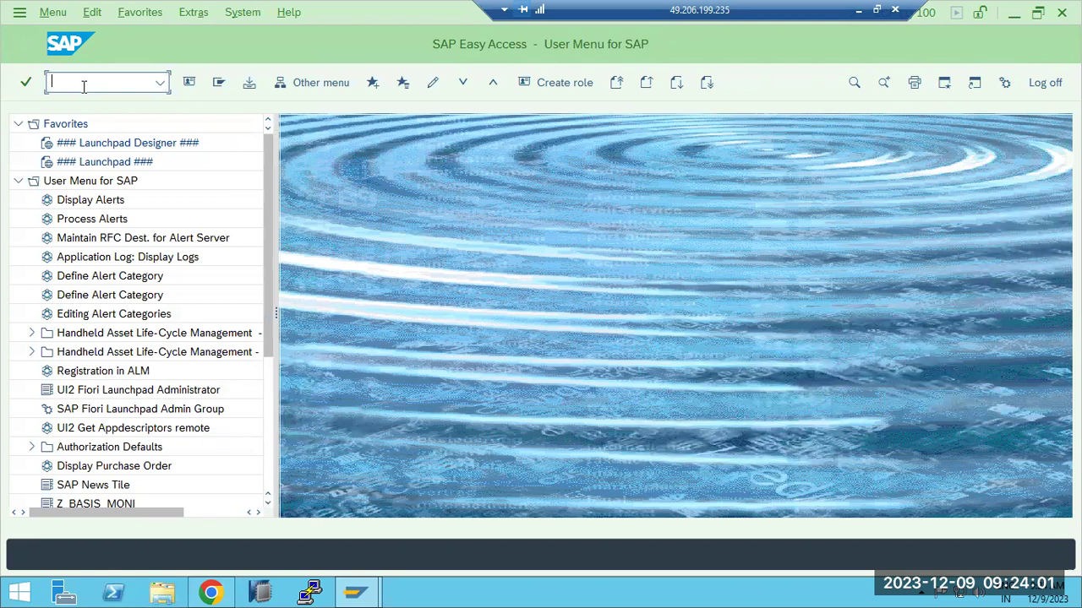
- Open the SLD API customizing transaction, switch the access data to change mode and add an empty HTTP connection entry
type("picust")
key("Return")
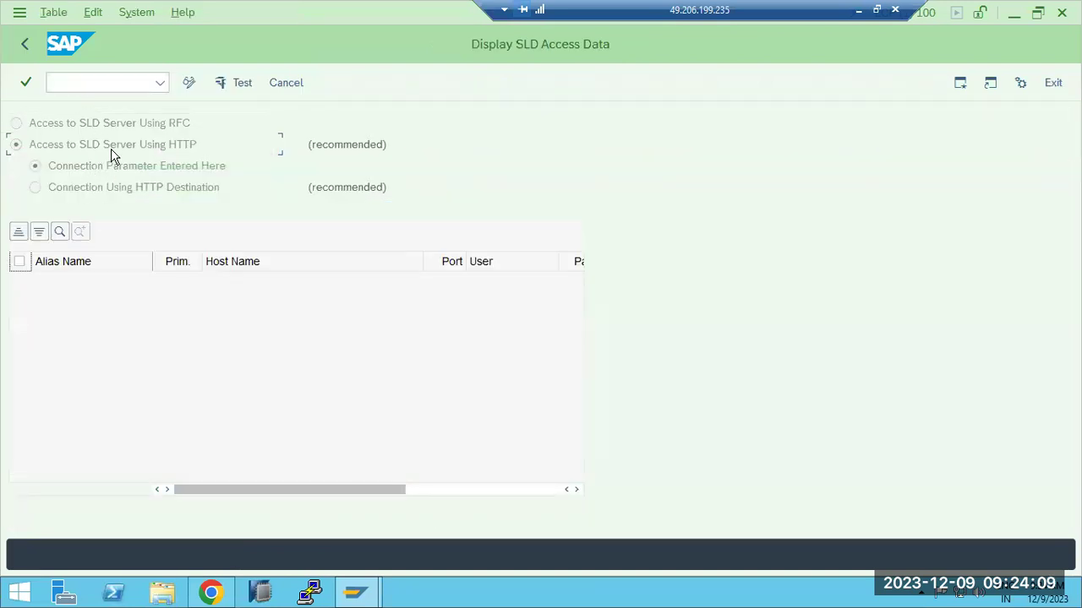
left_click(191, 83)
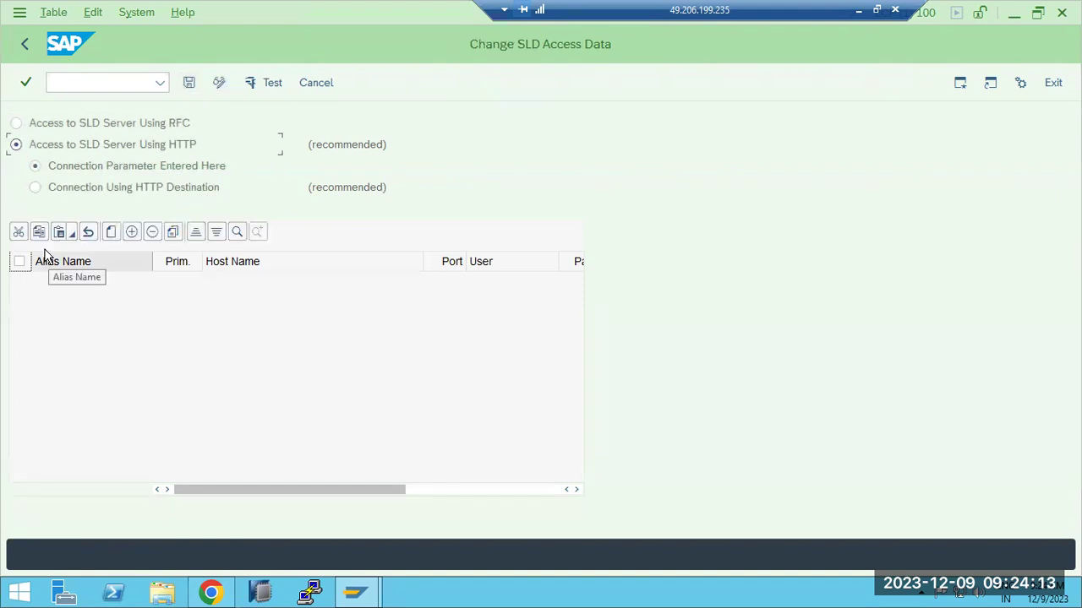
left_click(110, 233)
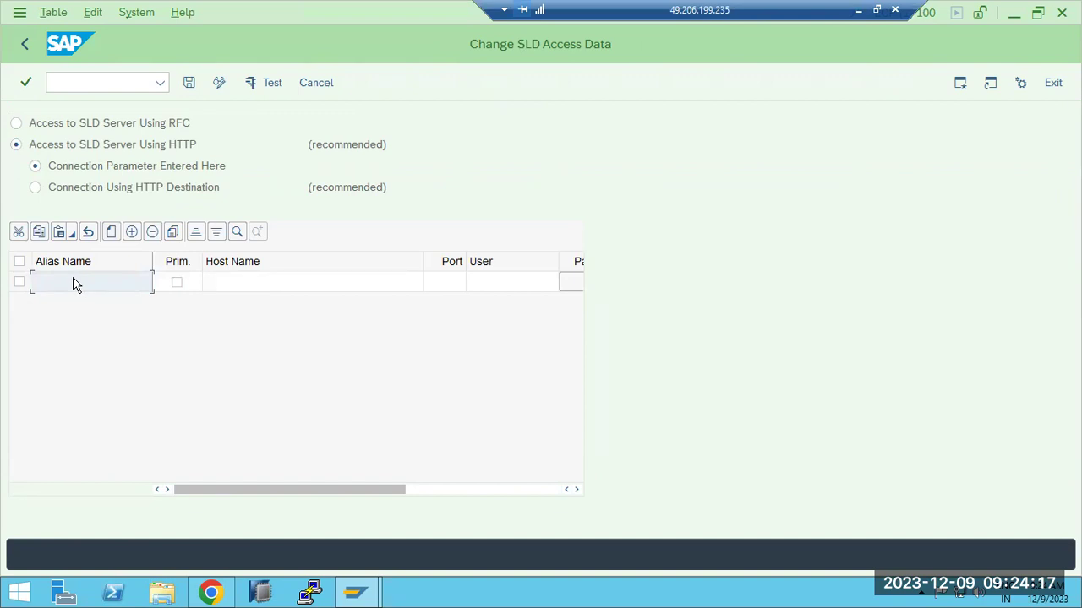
- Fill in the new entry with alias SLD_ECP, marked as primary, host sapwindows1, port 54000 and user Administrator
type("SL")
type("D_EC")
left_click(176, 283)
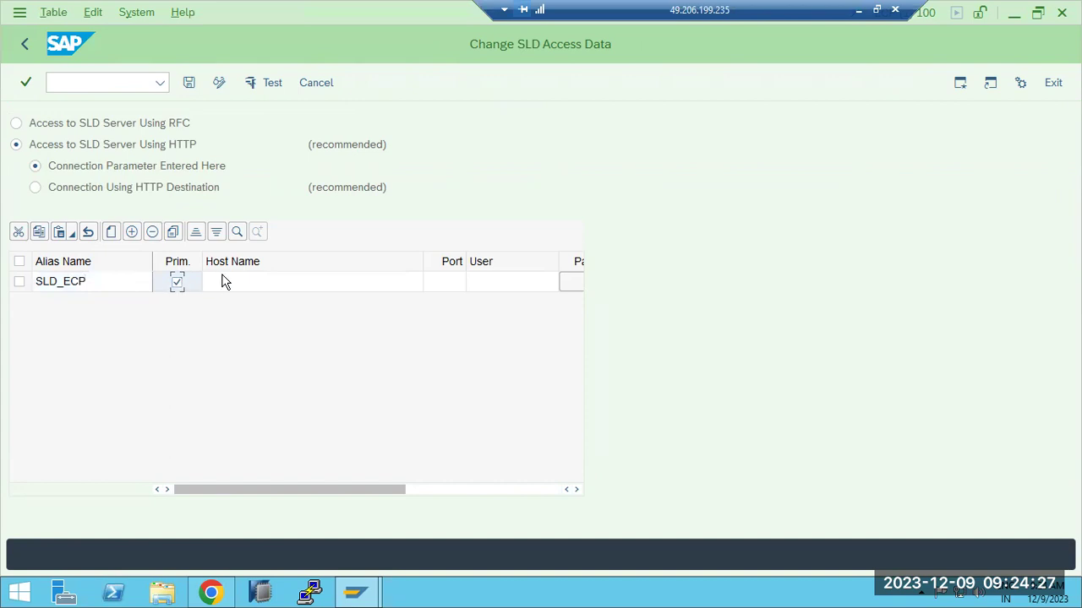
left_click(223, 281)
type("sapwindows")
left_click(443, 291)
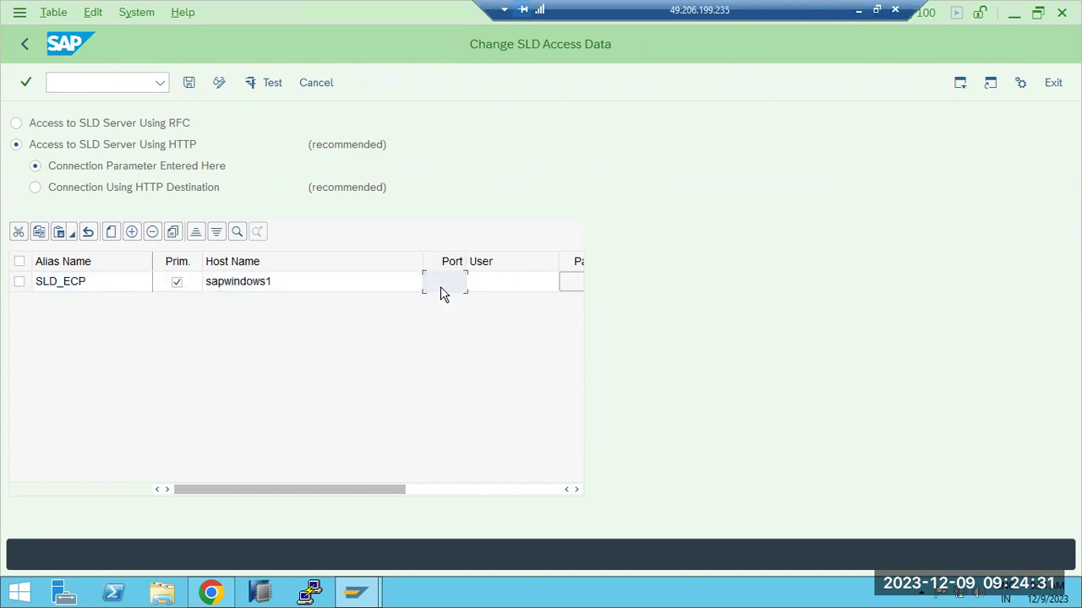
type("546")
left_click(490, 288)
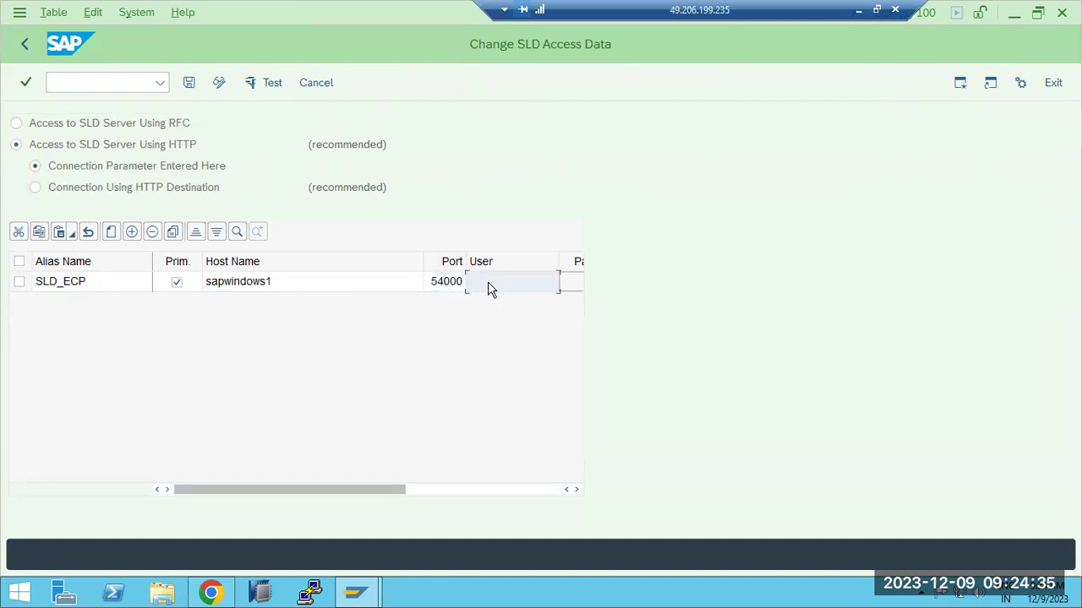
type("Administrator")
- Enter and repeat the account password for the SLD_ECP connection and accept it
left_click(565, 282)
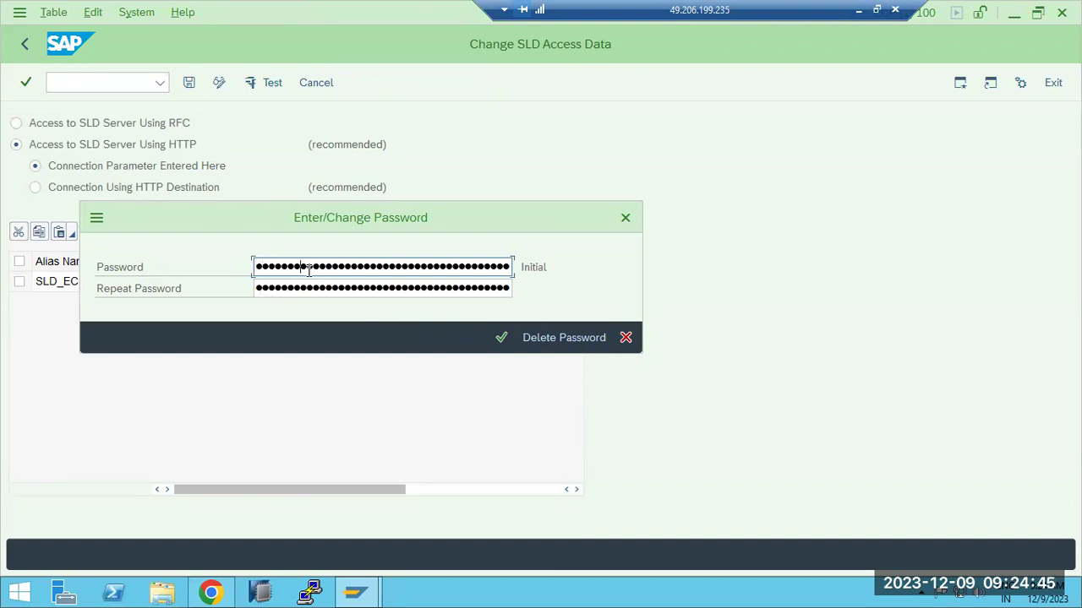
key("Tab")
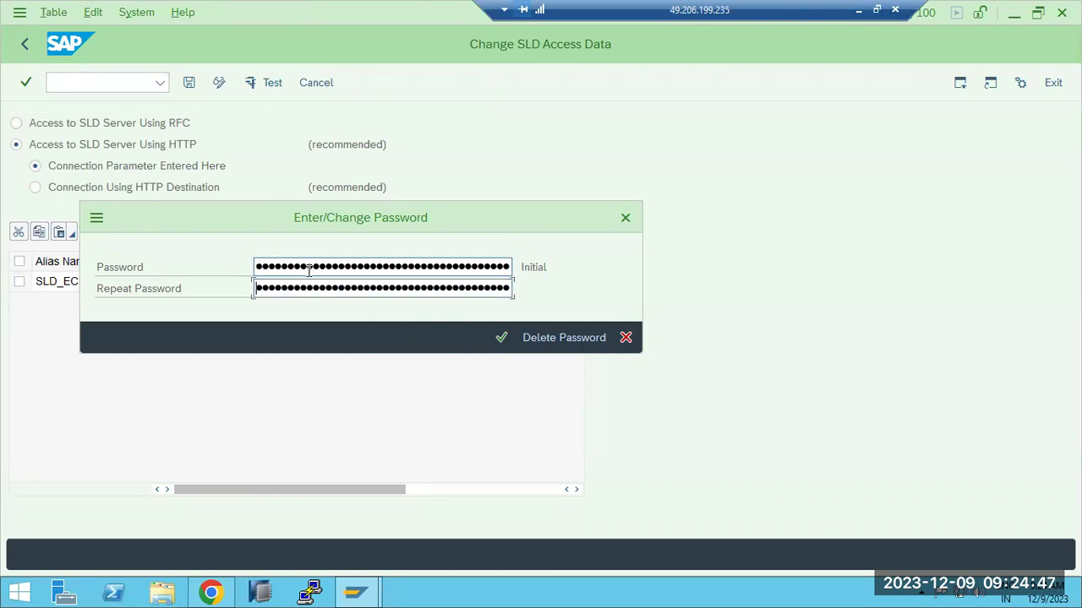
type("xxxx")
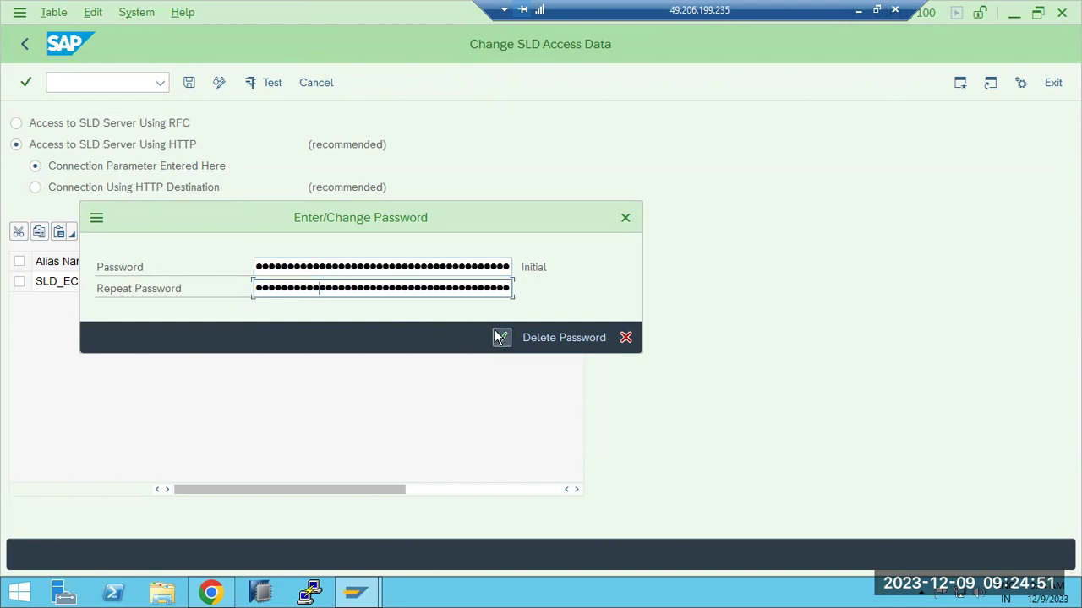
left_click(500, 337)
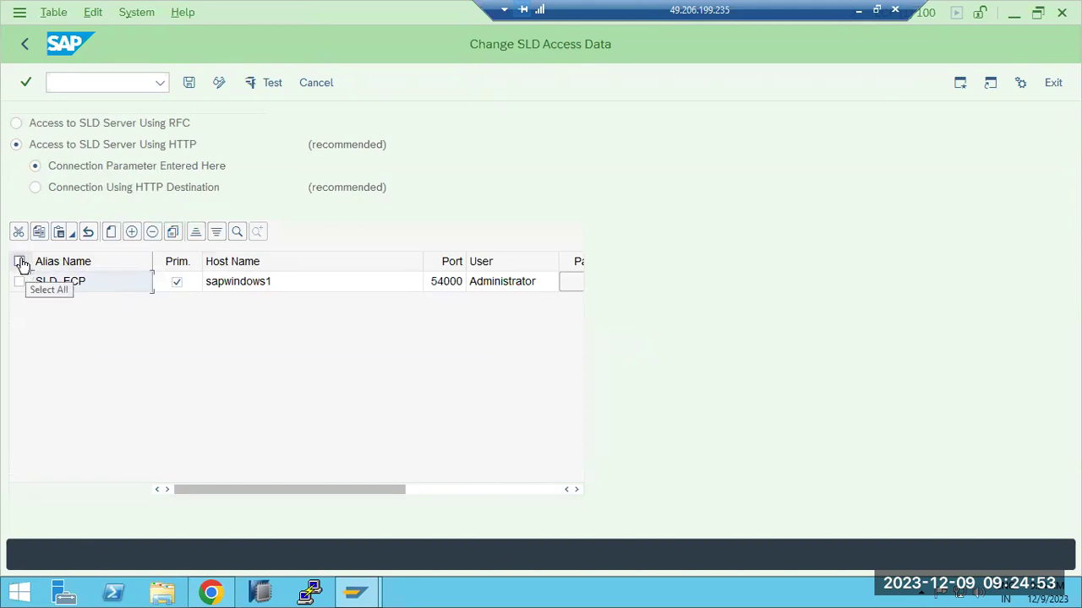
- Save the SLD_ECP access data, test its connection to the SLD server, and exit the access data screen
left_click(190, 83)
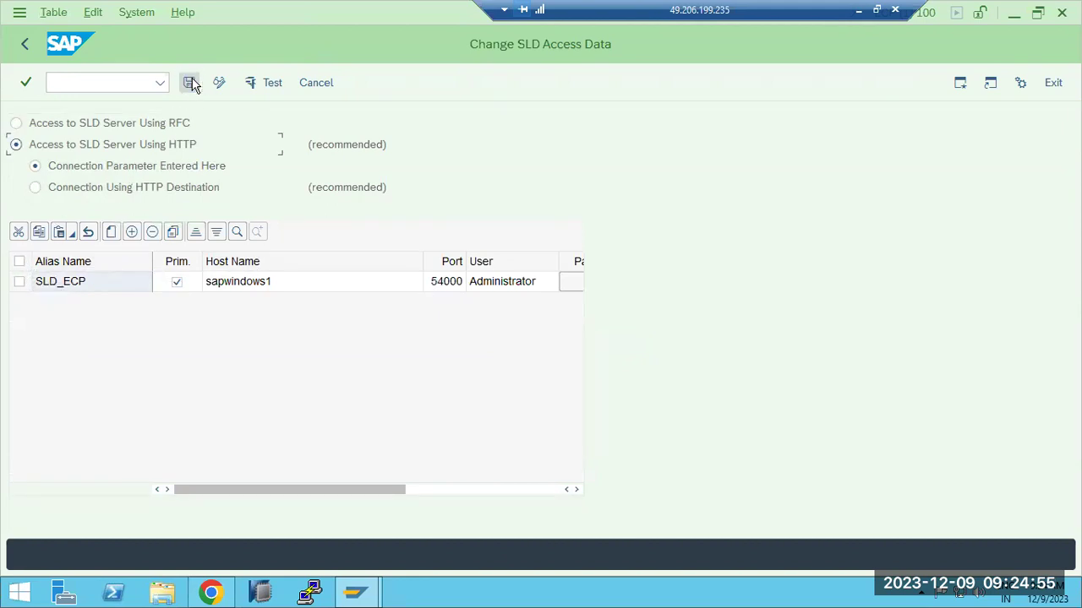
left_click(19, 261)
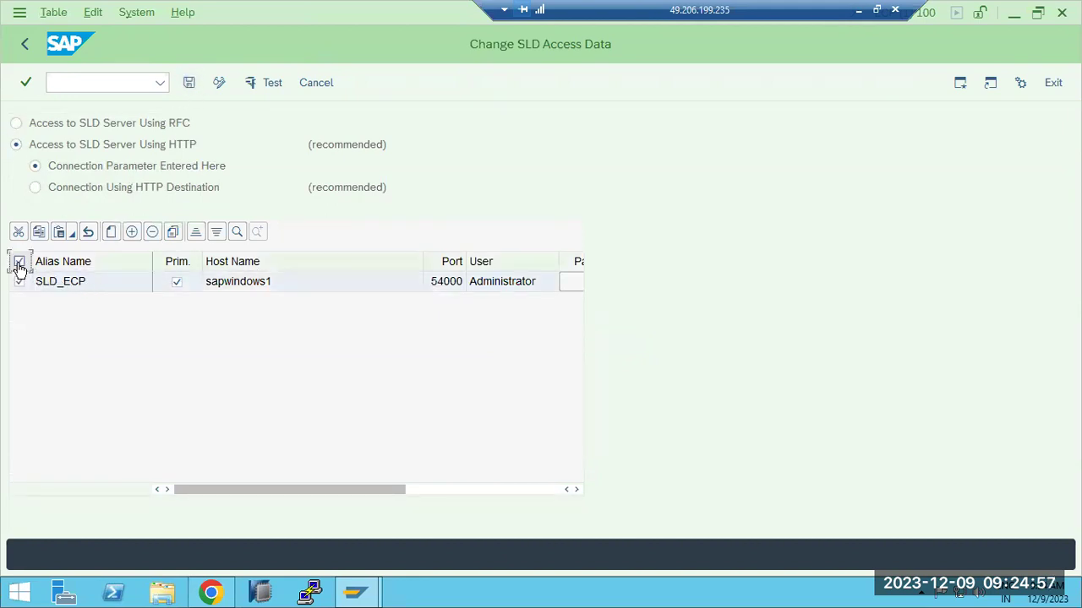
left_click(265, 85)
left_click(259, 377)
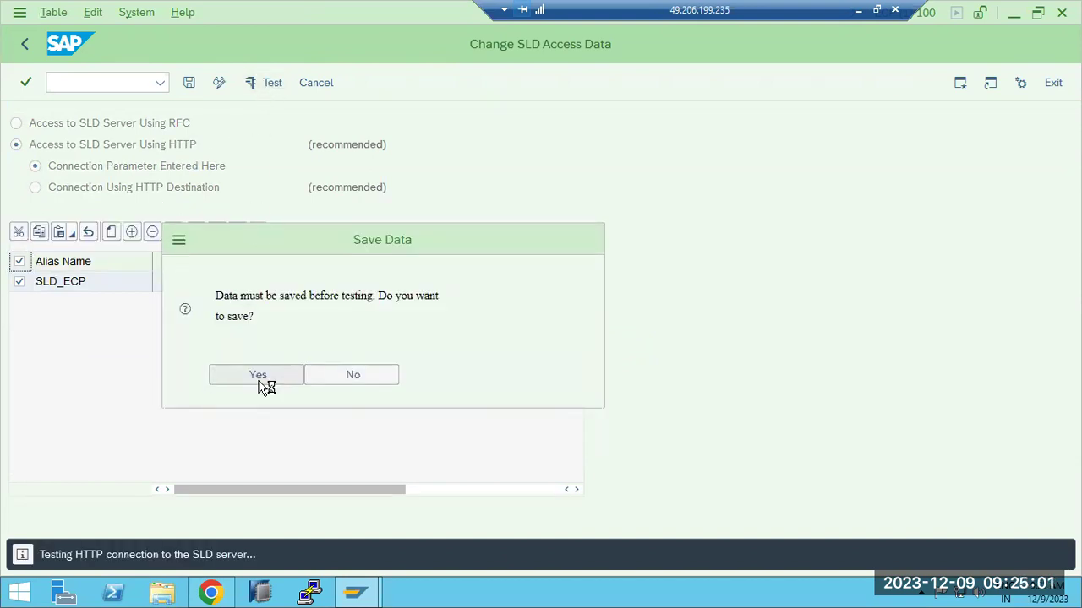
left_click(44, 302)
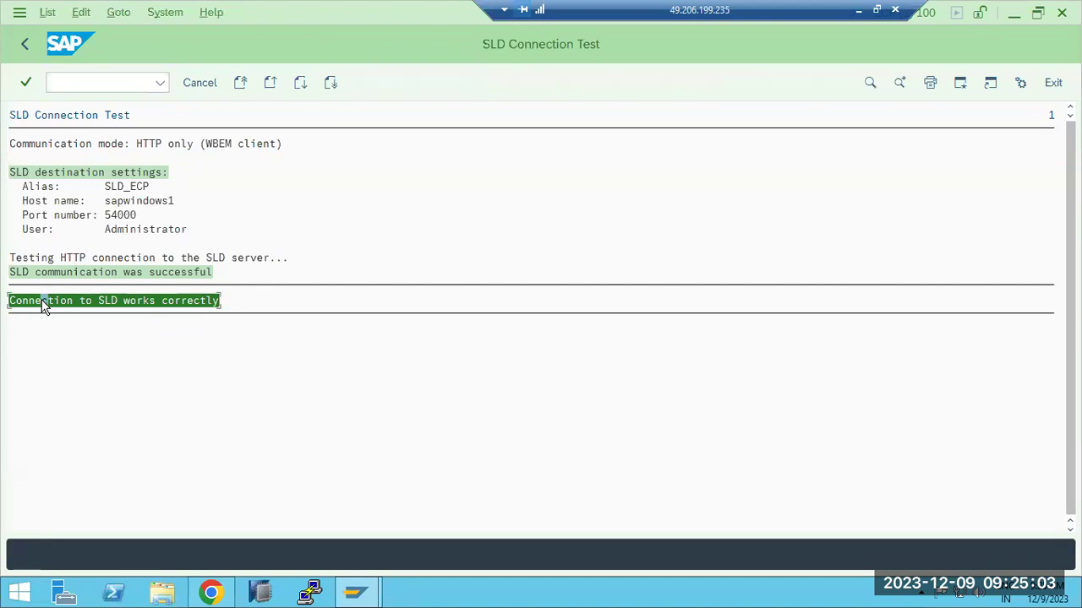
left_click(22, 46)
left_click(22, 46)
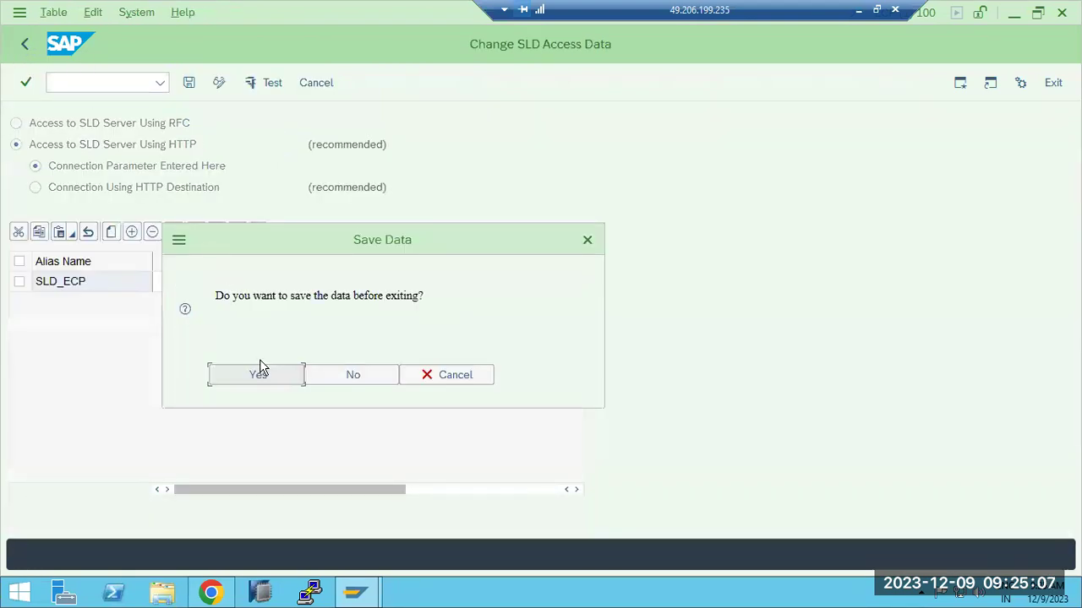
- Save the changed SLD access data and, in transaction rz70, activate the SLD registration and start the data collector
left_click(258, 375)
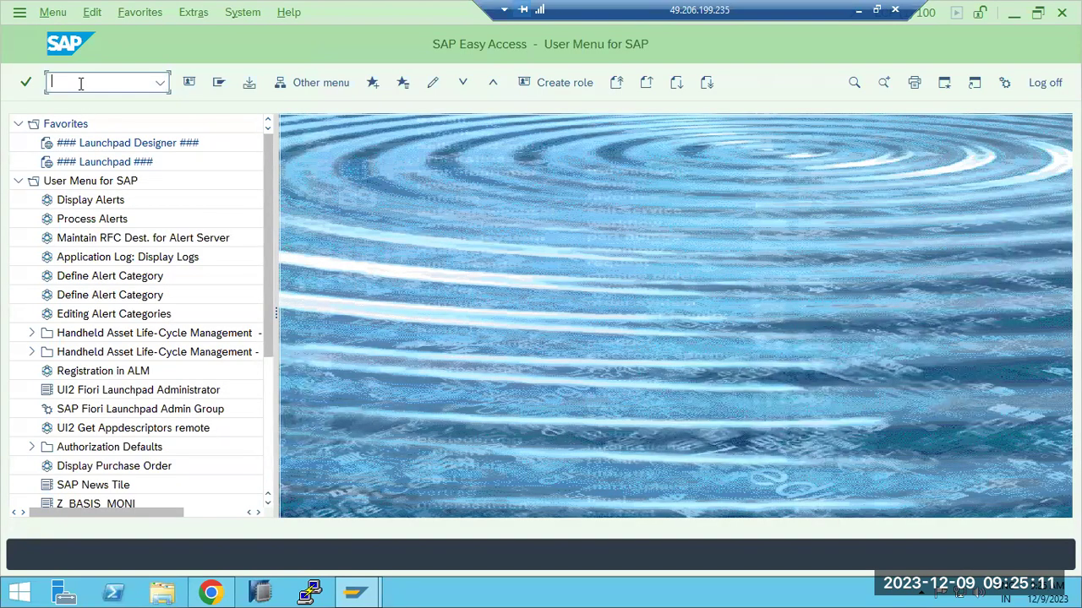
type("rz70")
key("Return")
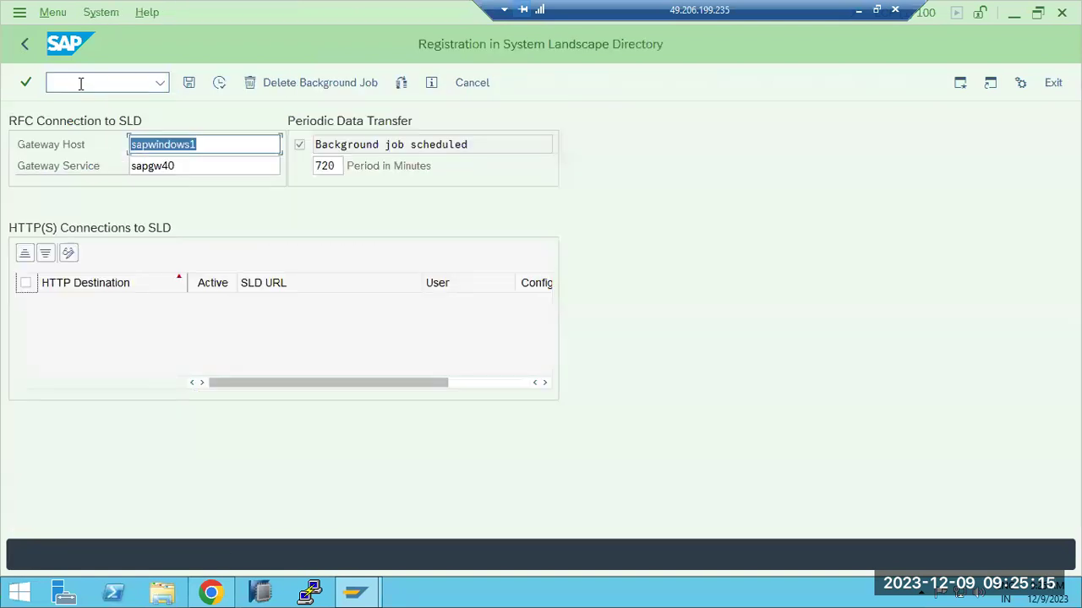
left_click(218, 82)
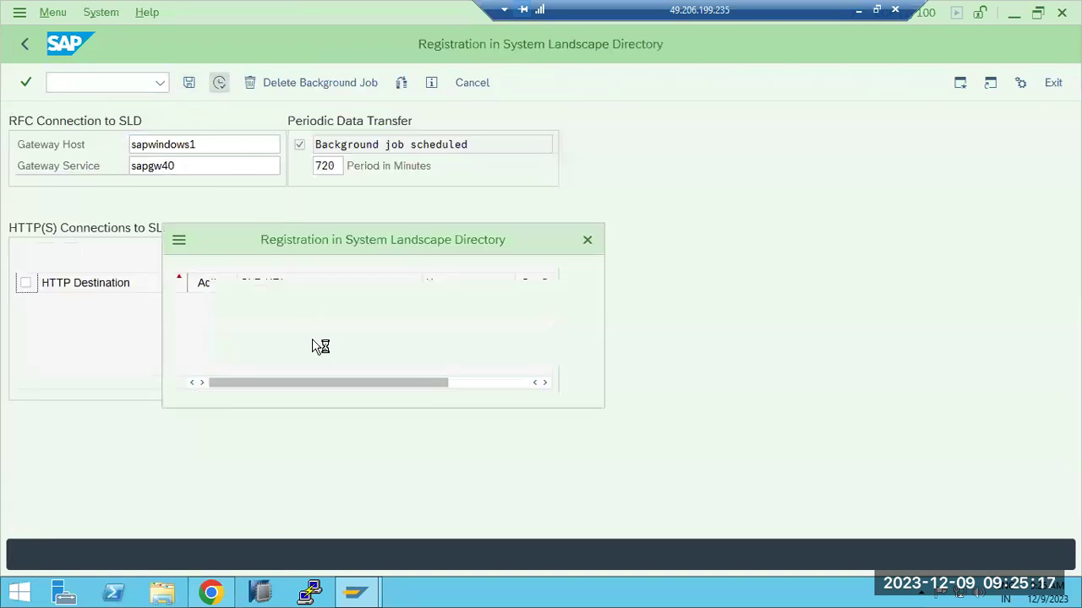
left_click(271, 378)
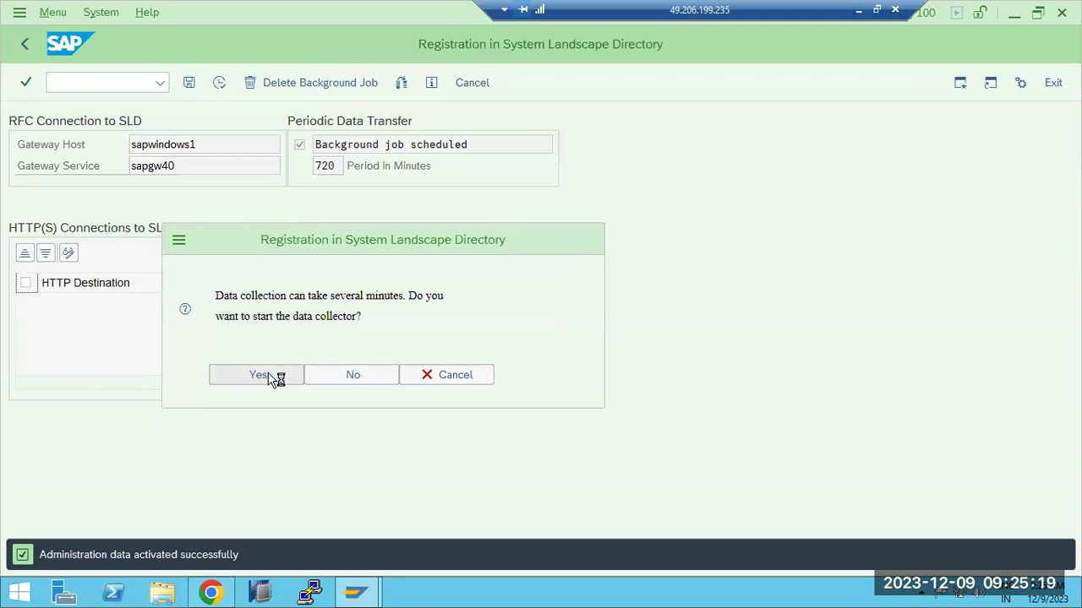
- Switch to Chrome, collect and send the SLD Data Supplier data, and check the technical system types in the SLD
left_click(212, 592)
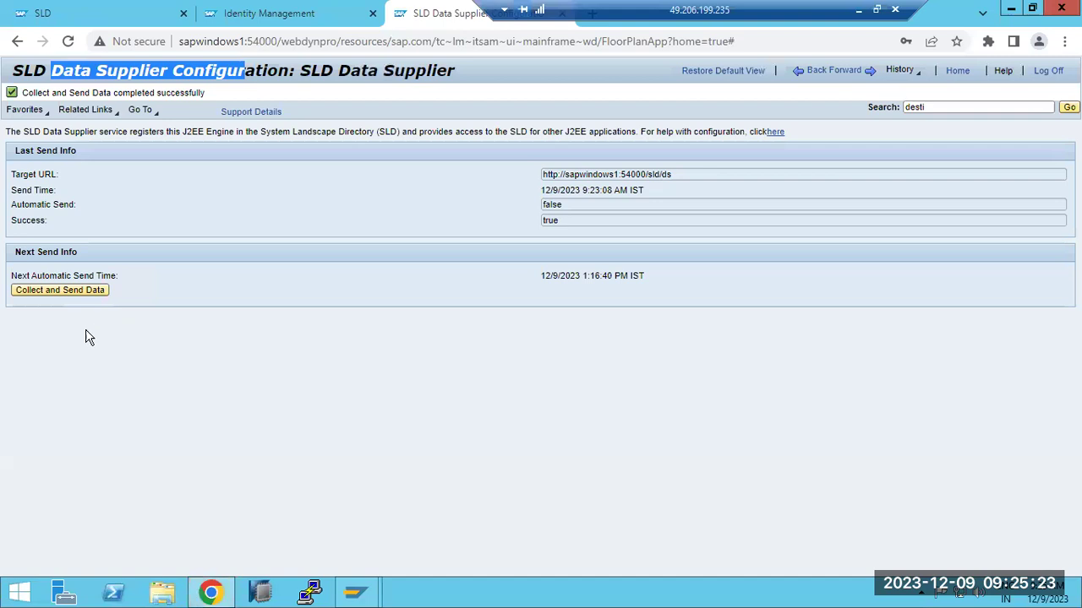
left_click(57, 297)
left_click(59, 17)
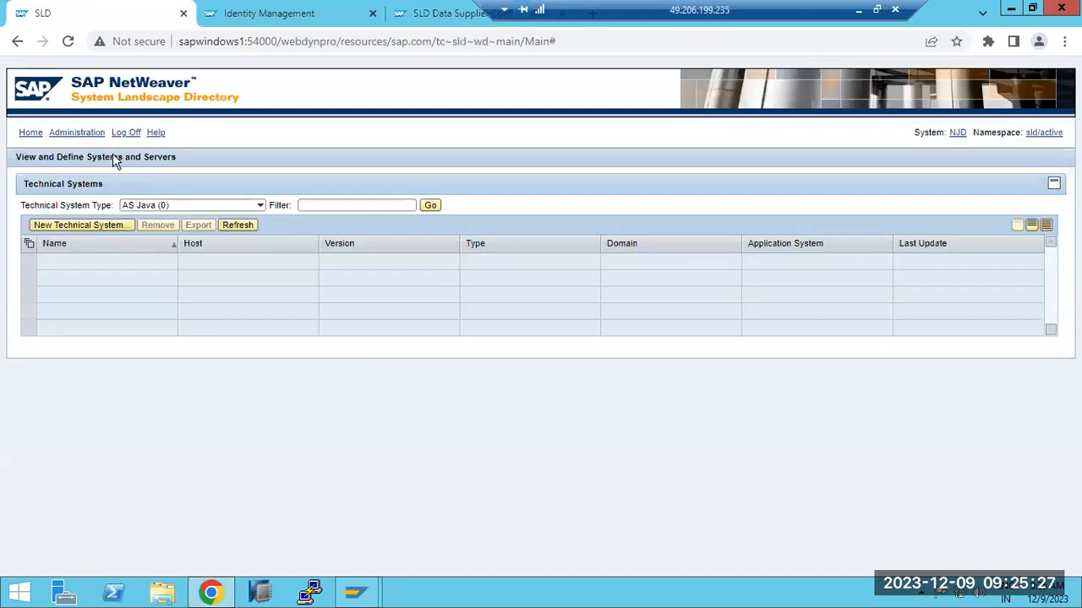
left_click(76, 135)
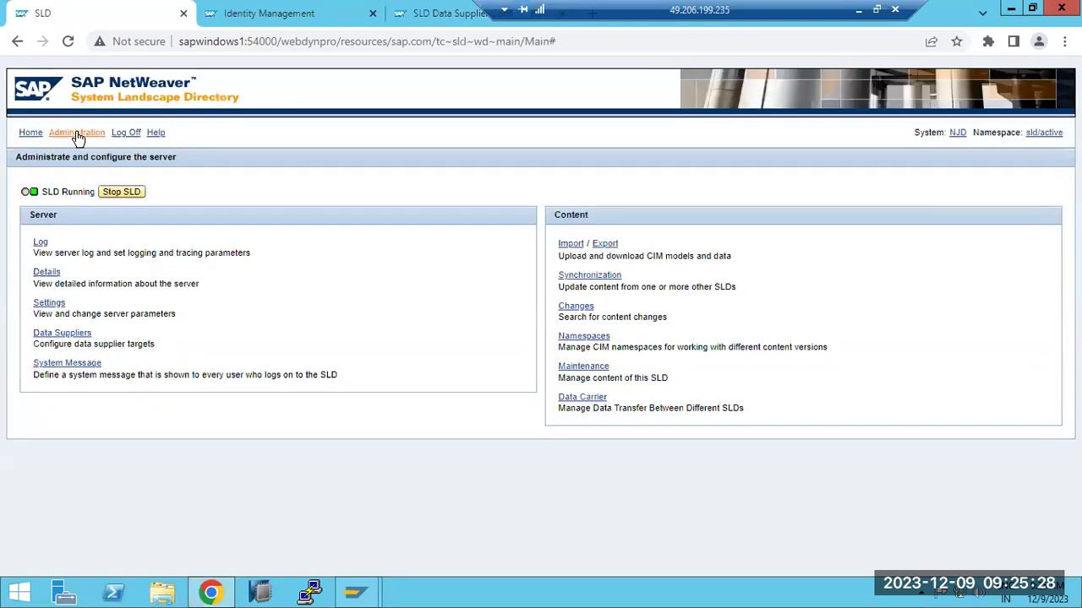
left_click(31, 135)
left_click(131, 218)
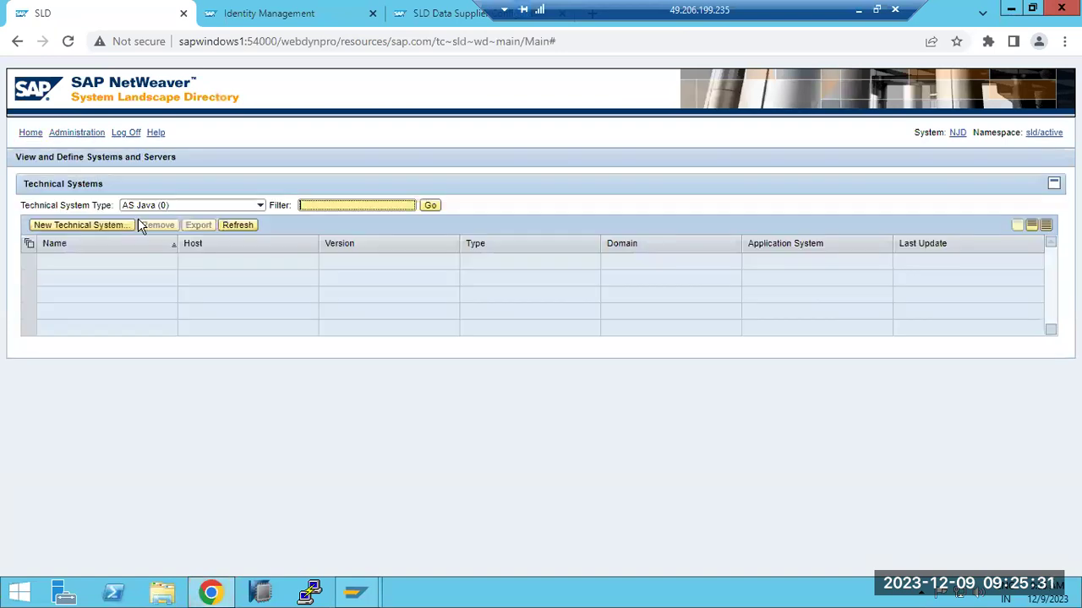
left_click(260, 207)
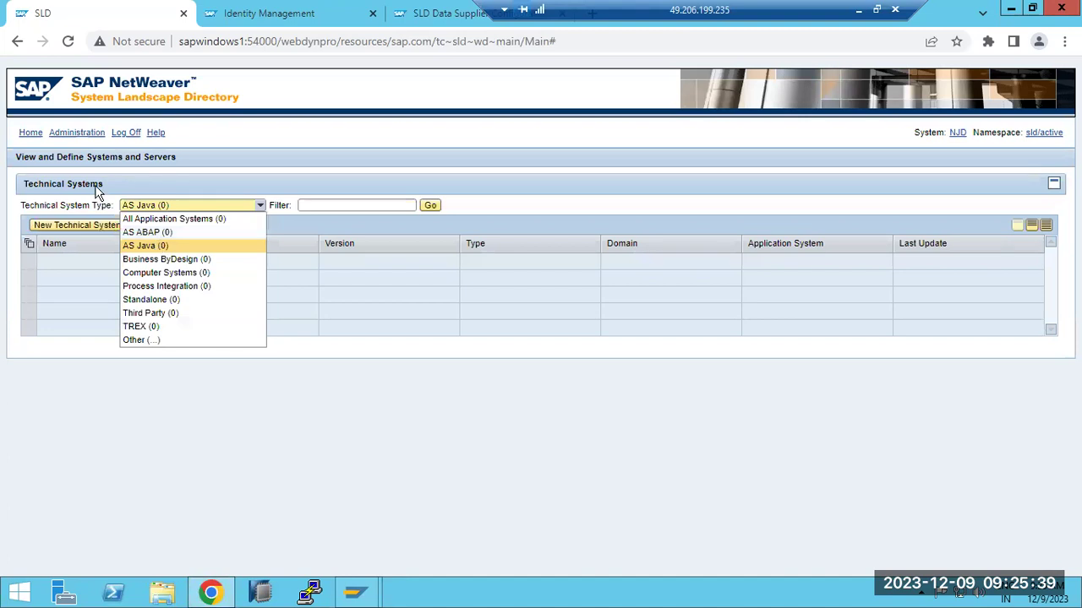
- Switch to SAP GUI, review the SLD DS Start Program log, and return to the SAP Easy Access menu
left_click(259, 13)
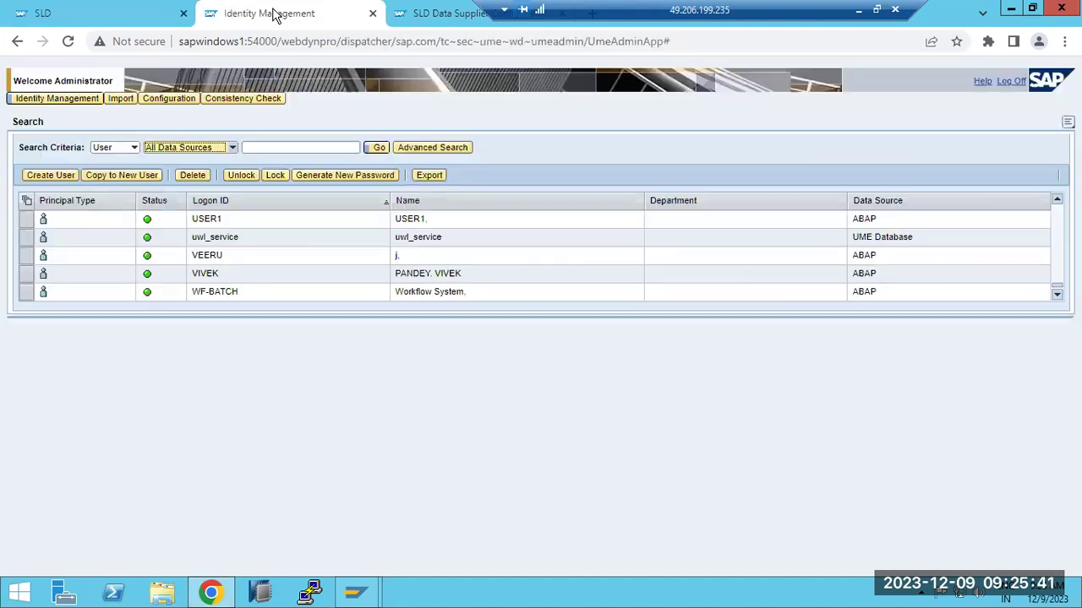
left_click(423, 14)
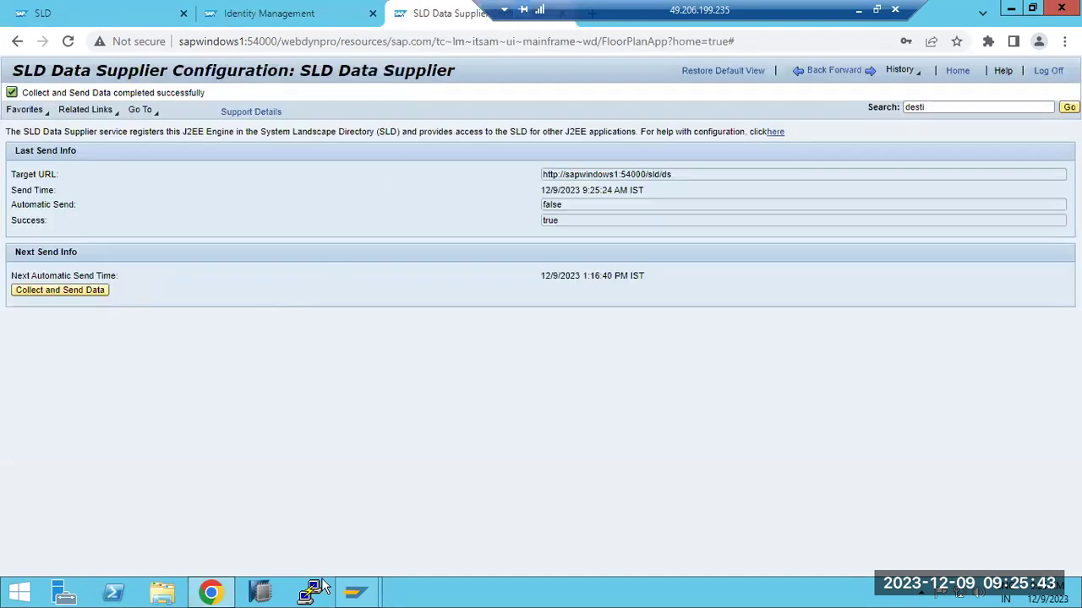
mouse_move(320, 587)
left_click(402, 527)
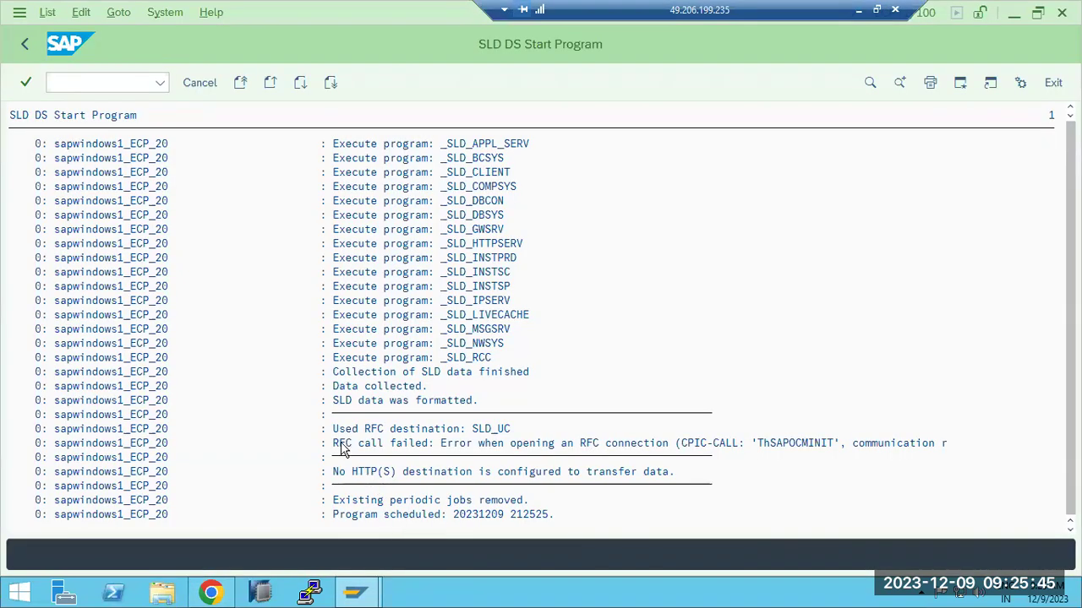
left_click(23, 47)
left_click(23, 47)
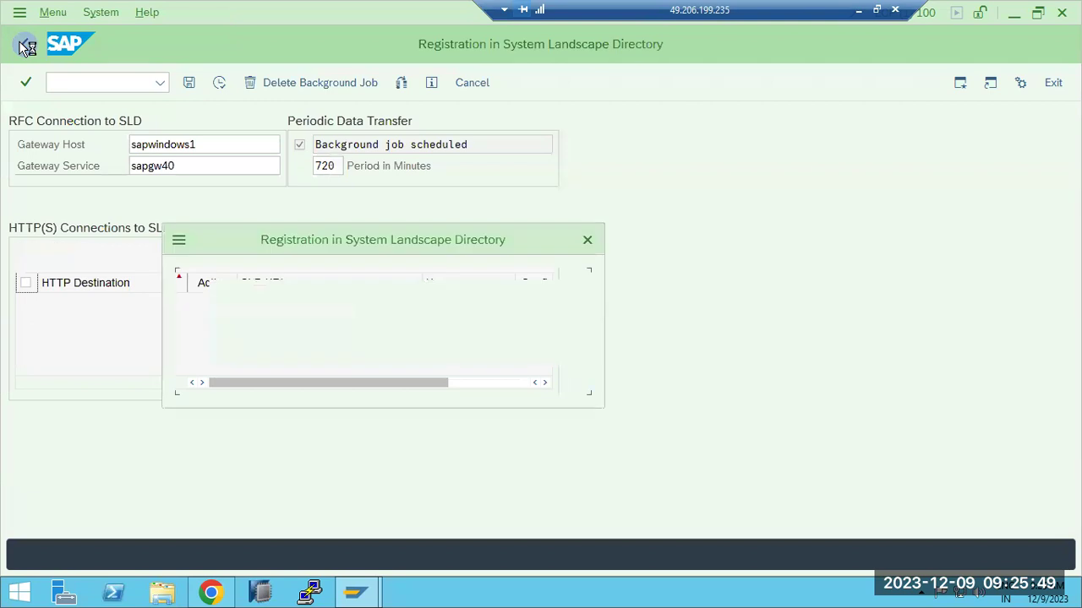
left_click(283, 375)
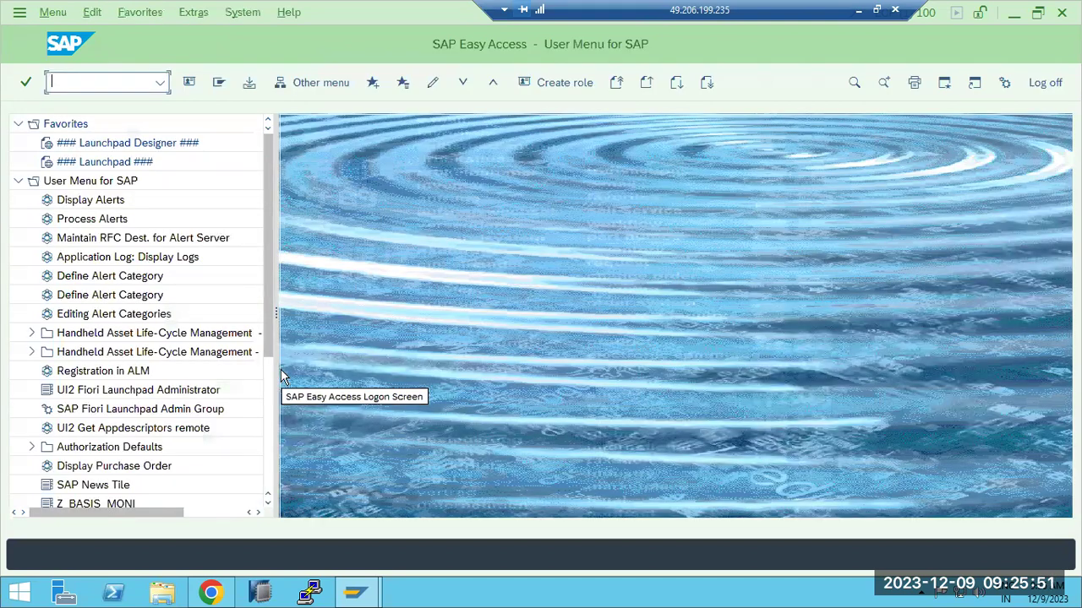
- Switch back to Chrome and view the data supplier targets in the SLD administration
left_click(211, 592)
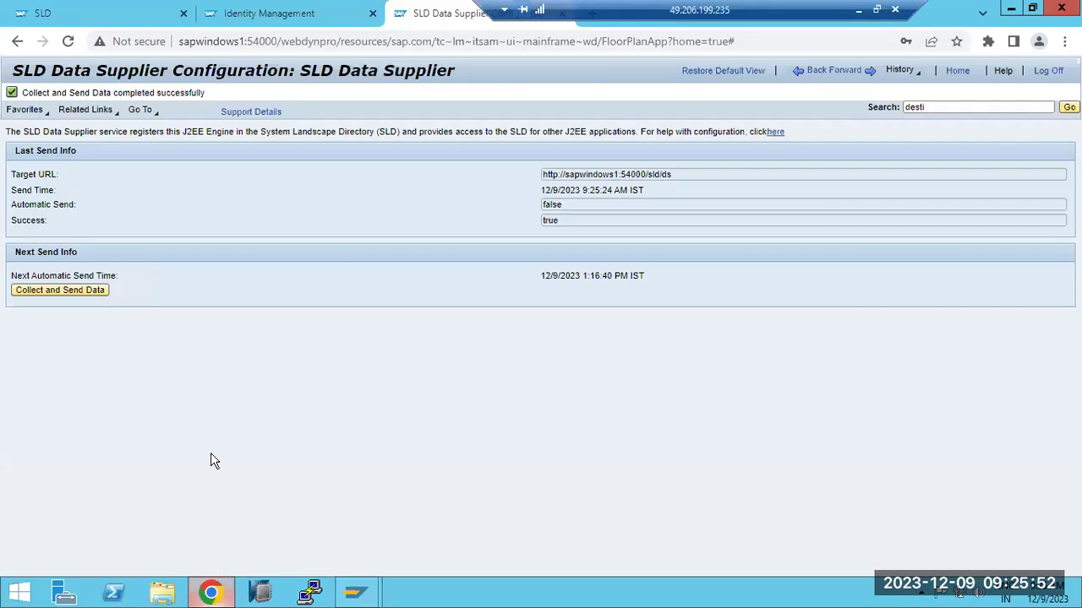
left_click(283, 19)
left_click(437, 17)
left_click(64, 14)
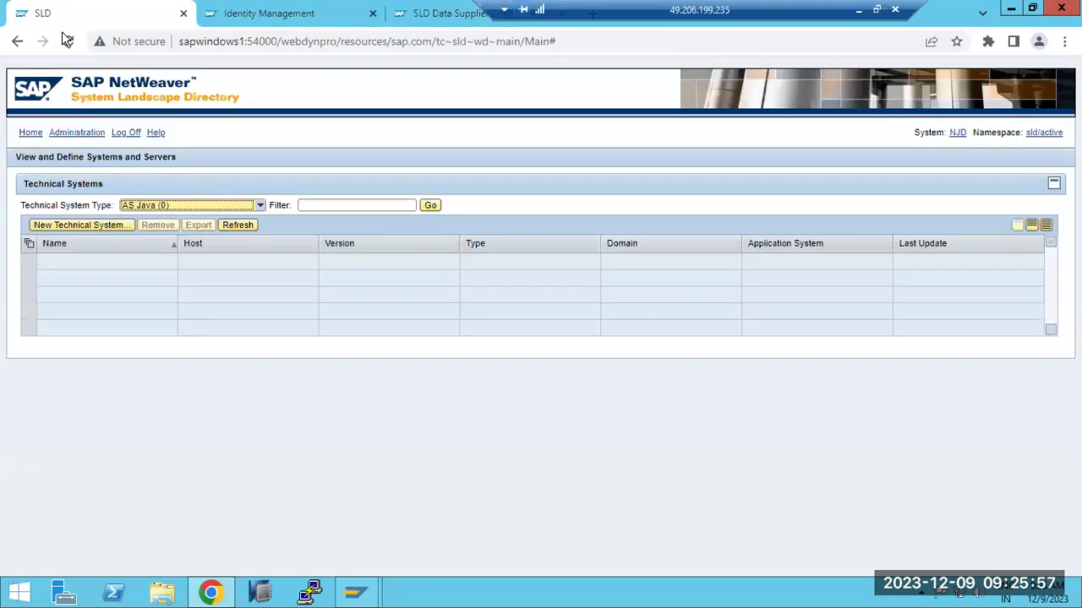
left_click(32, 135)
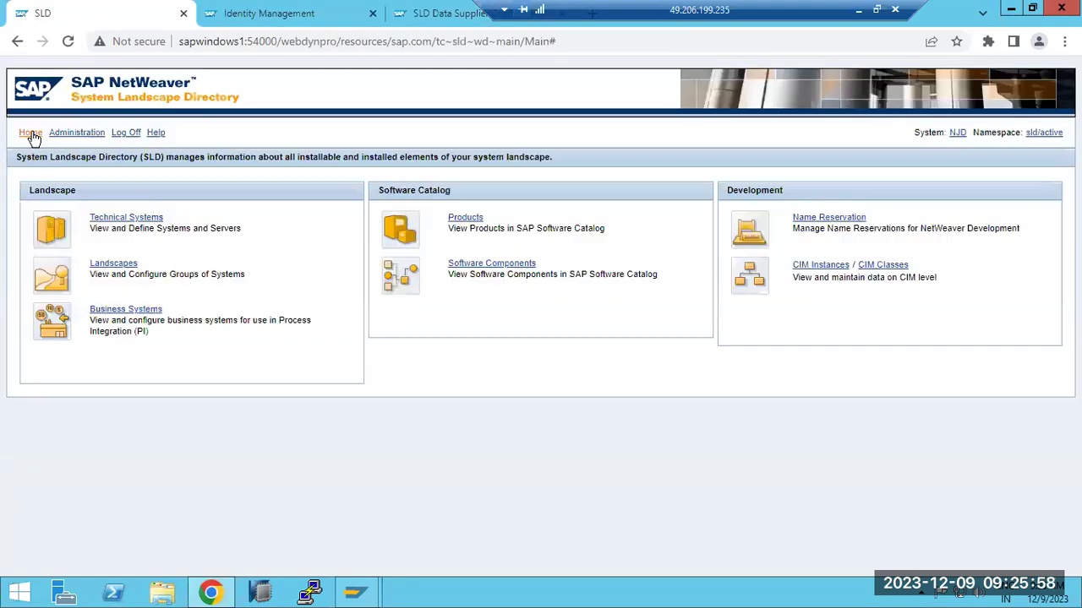
left_click(87, 134)
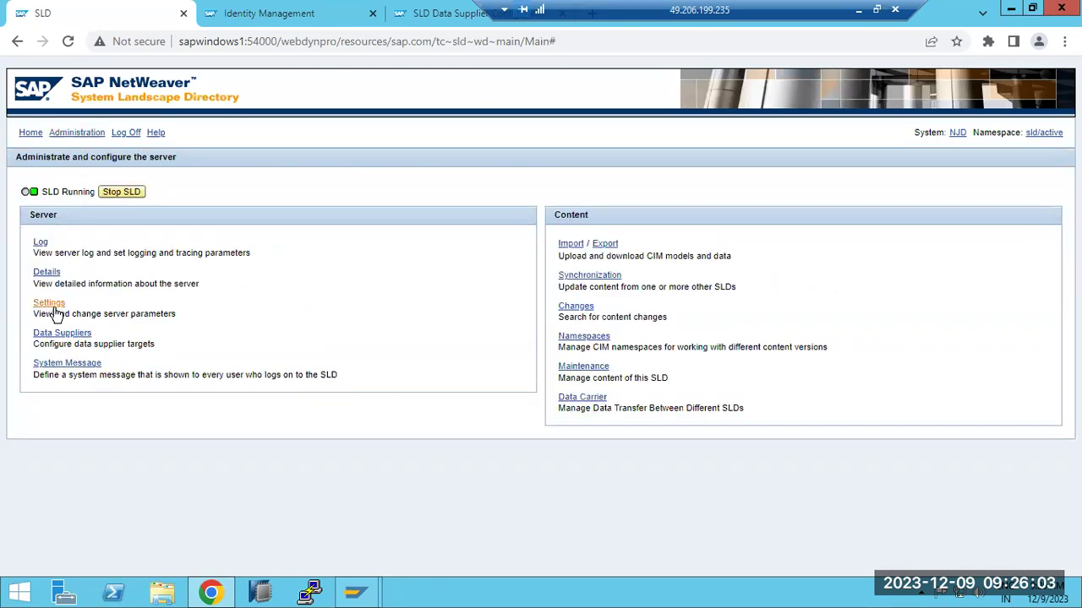
left_click(60, 336)
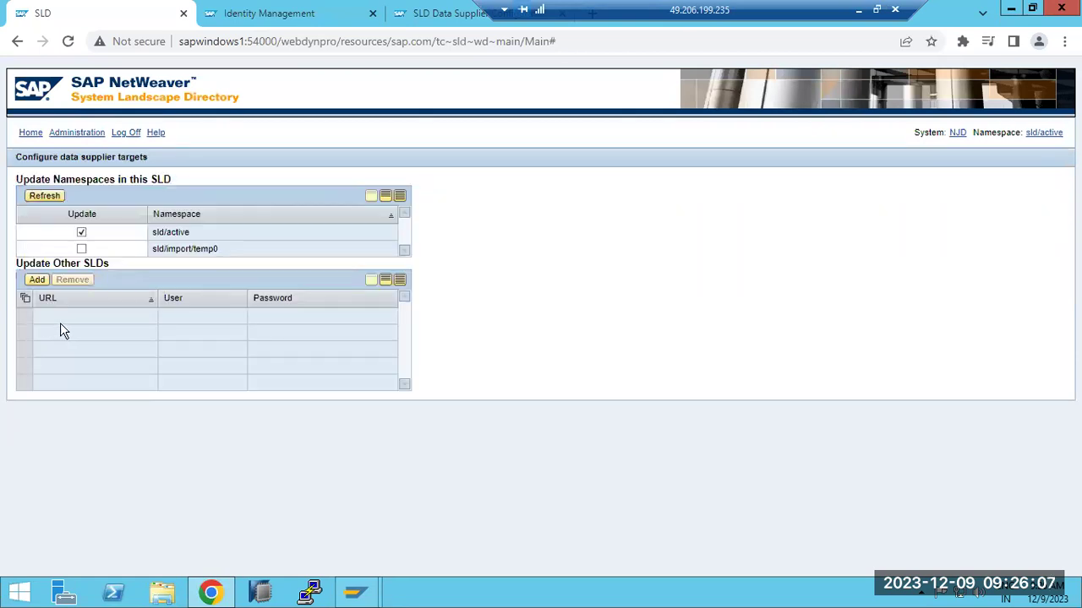
- Define and save the SLD system message "HI ALL>>>>>>>>>>>>>>>>" for every user at logon
left_click(64, 134)
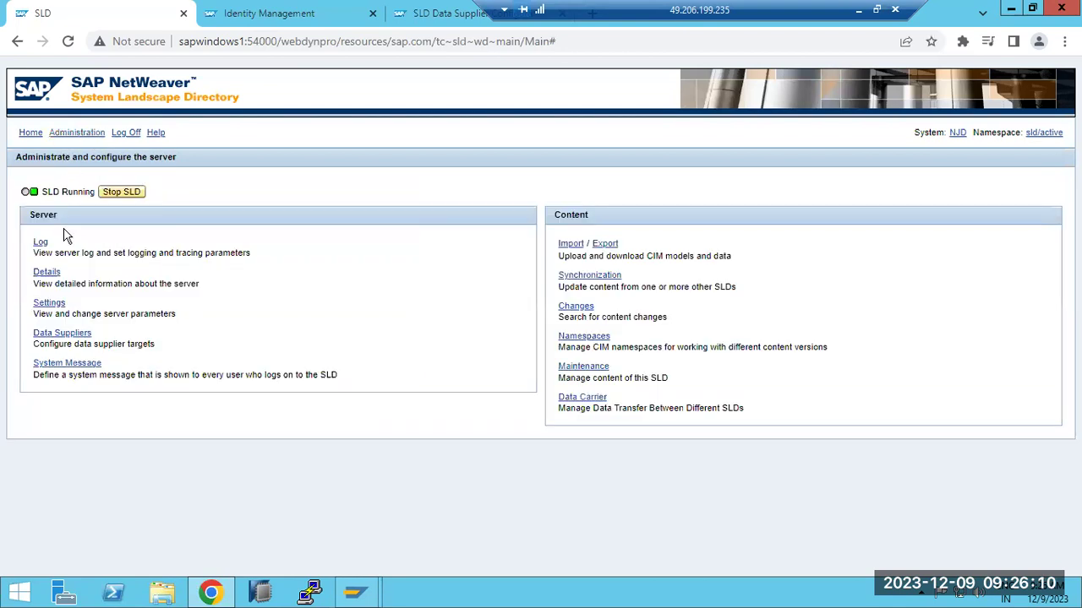
left_click(64, 365)
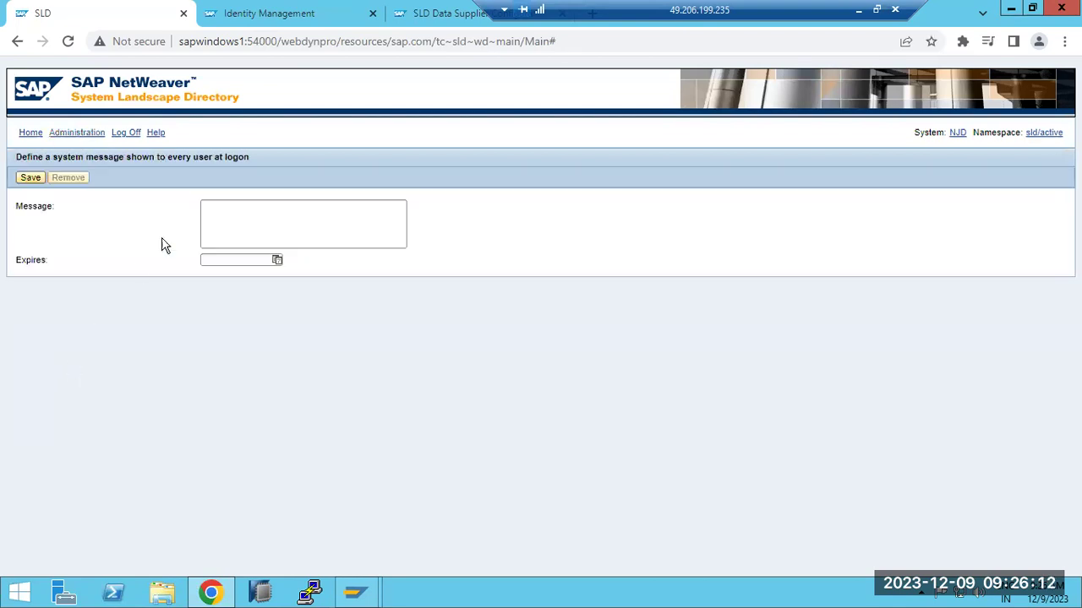
left_click(222, 221)
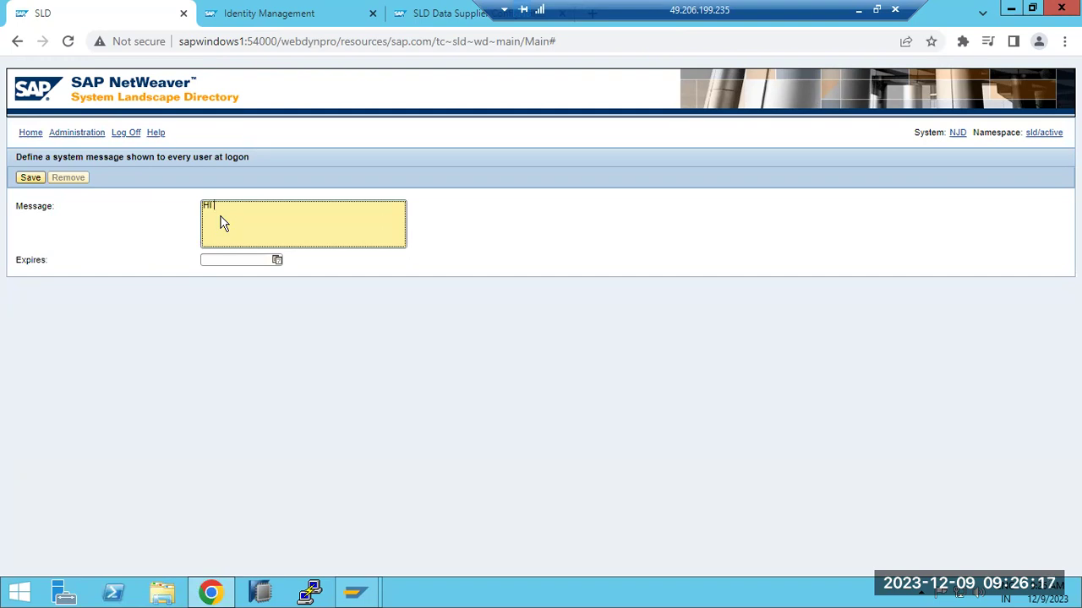
type("HI ALL>>>>>>>>>>>>>>")
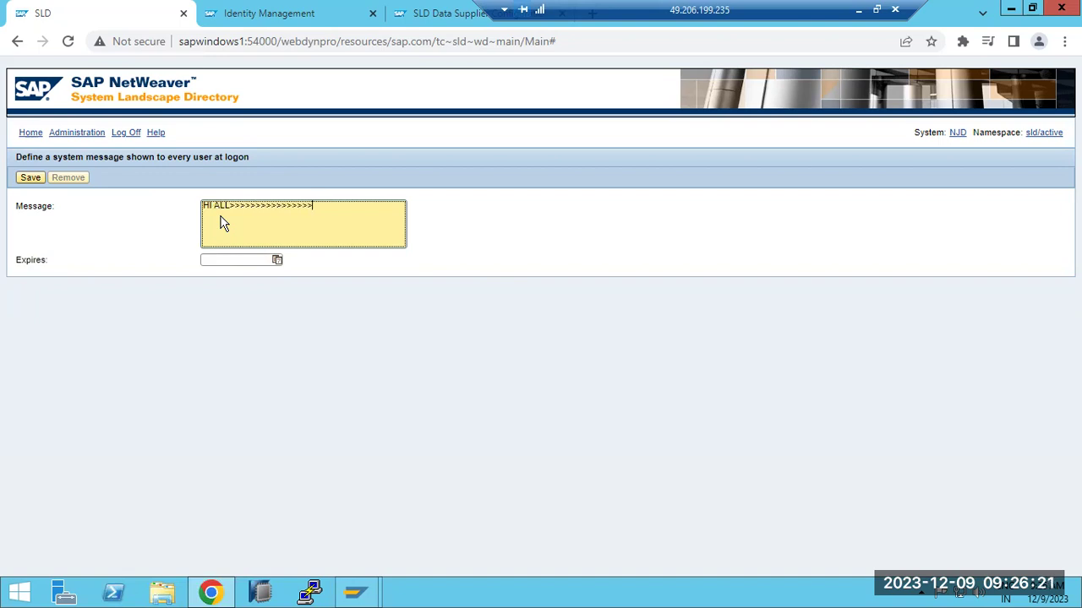
left_click(29, 178)
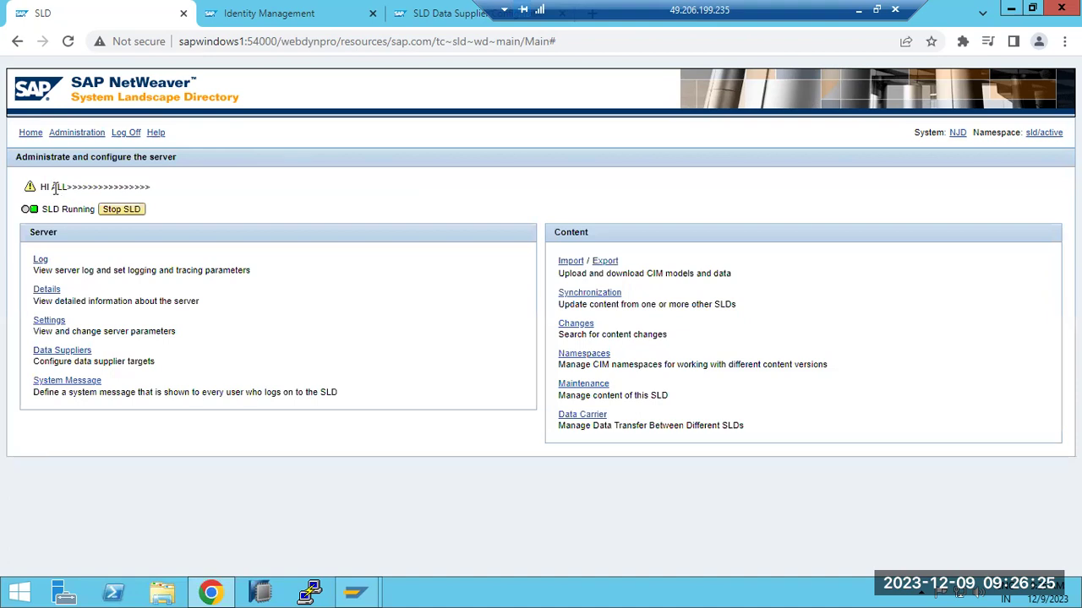
left_click_drag(47, 186, 201, 187)
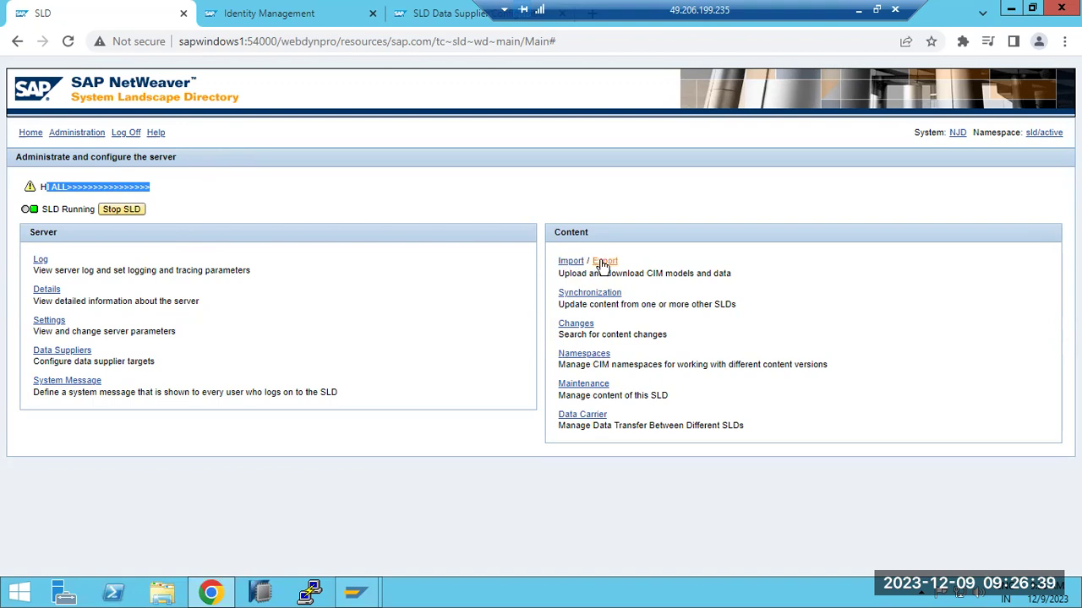
- View the page for importing CIM models and data, and check the technical systems list again
left_click(574, 262)
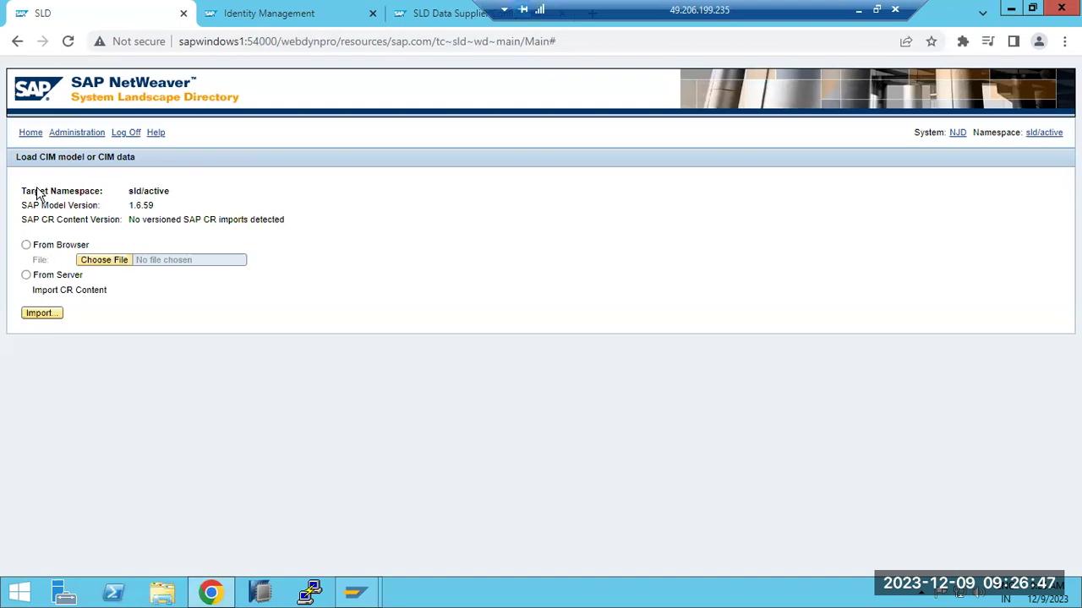
left_click(30, 137)
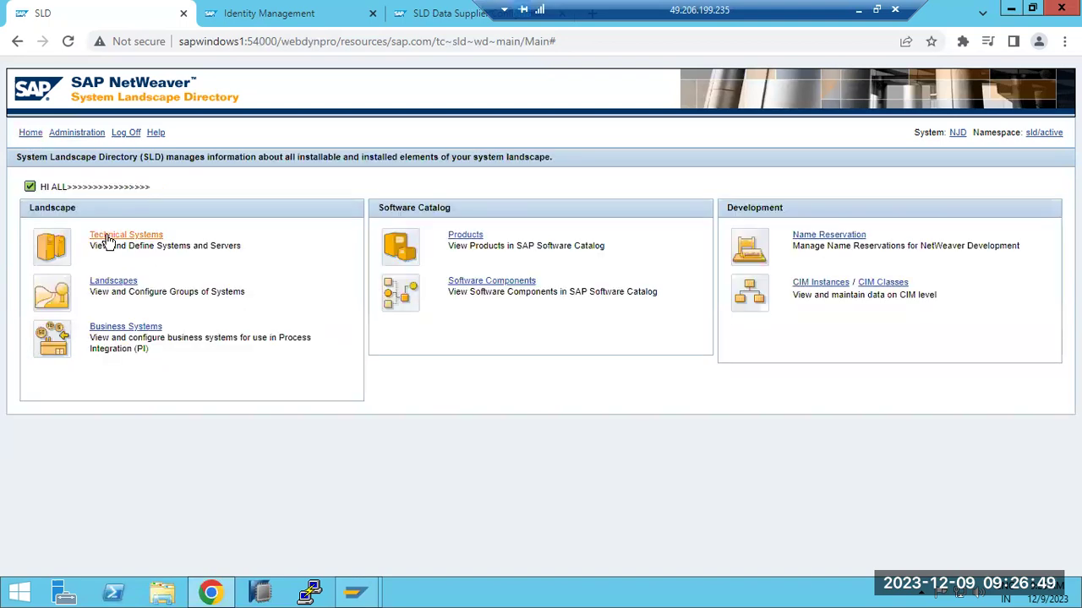
left_click(109, 236)
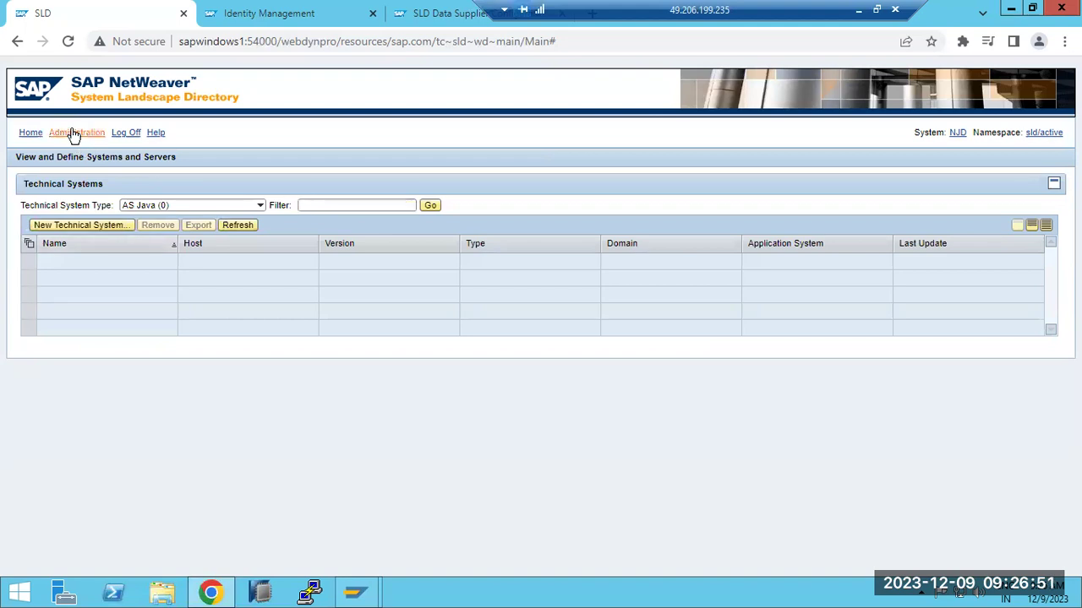
- Restart the SLD server from the SLD administration, stopping the running import and reloading the SLD page before starting the server
left_click(74, 133)
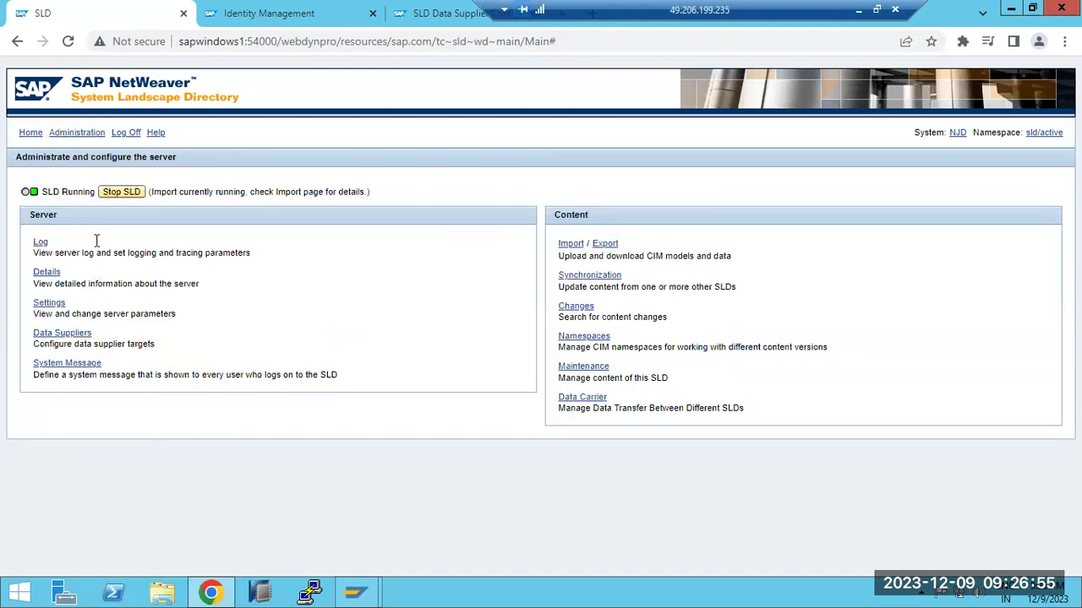
left_click(114, 192)
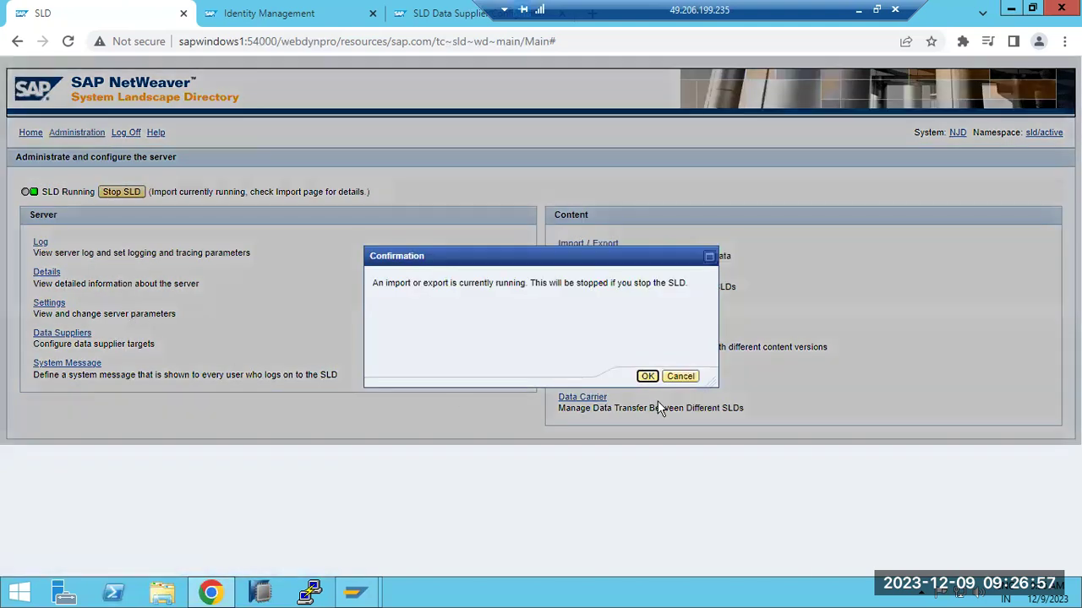
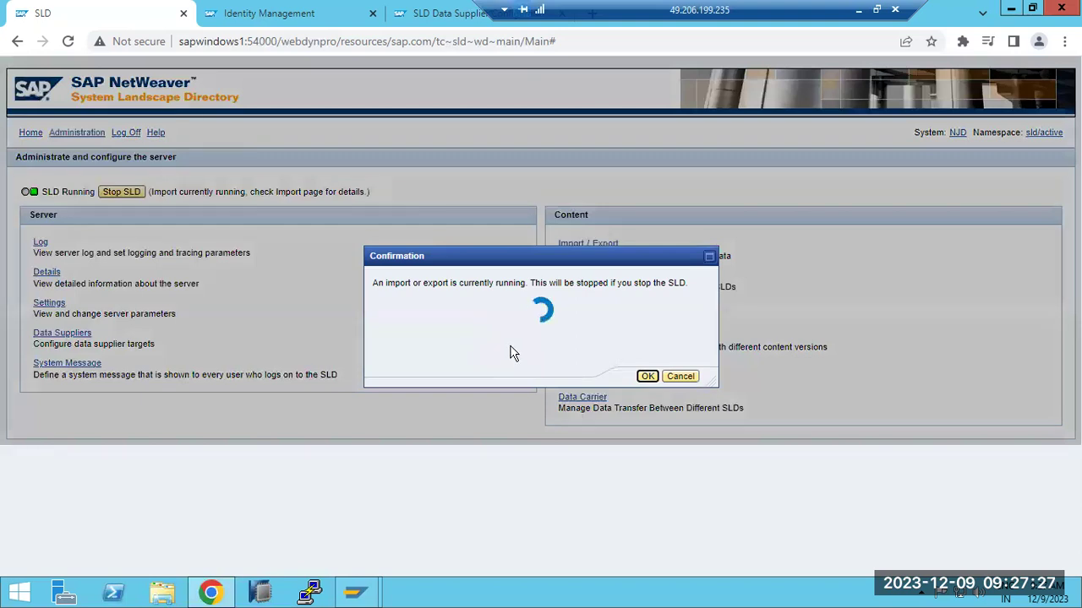
left_click(69, 41)
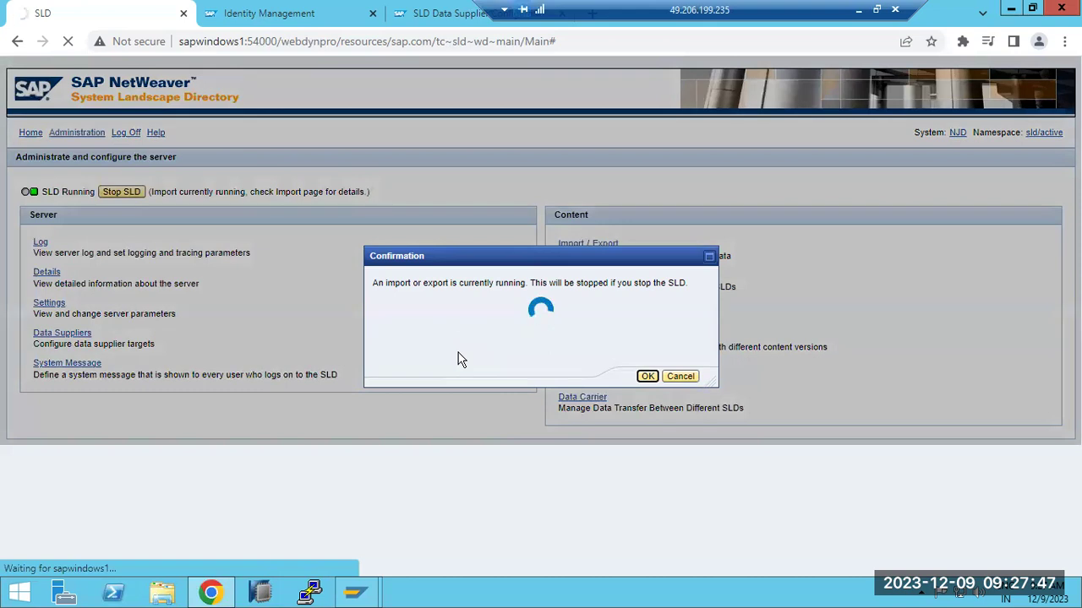
left_click(858, 17)
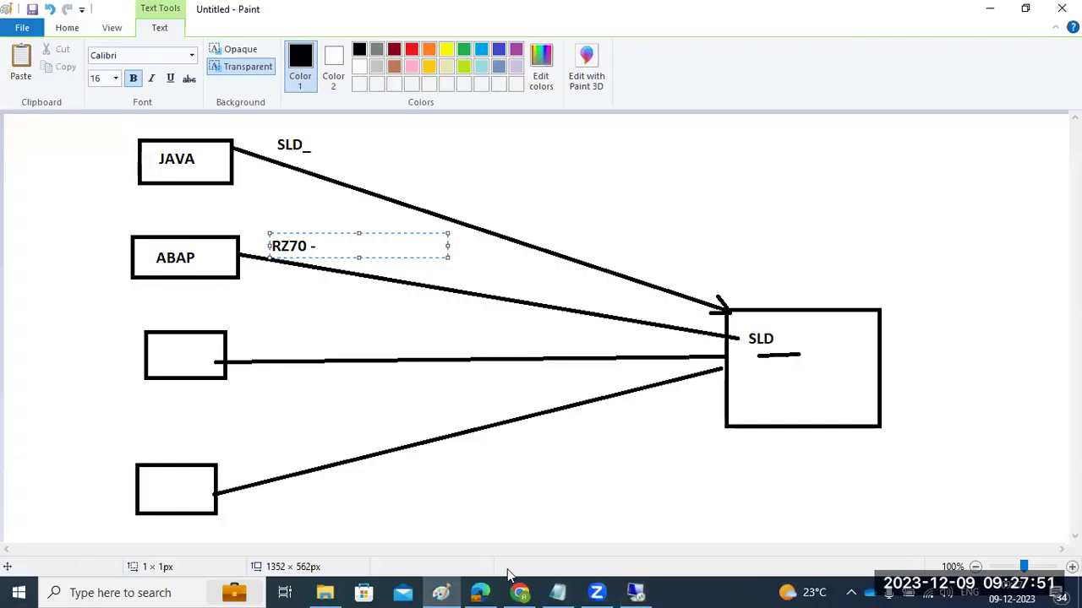
left_click(637, 591)
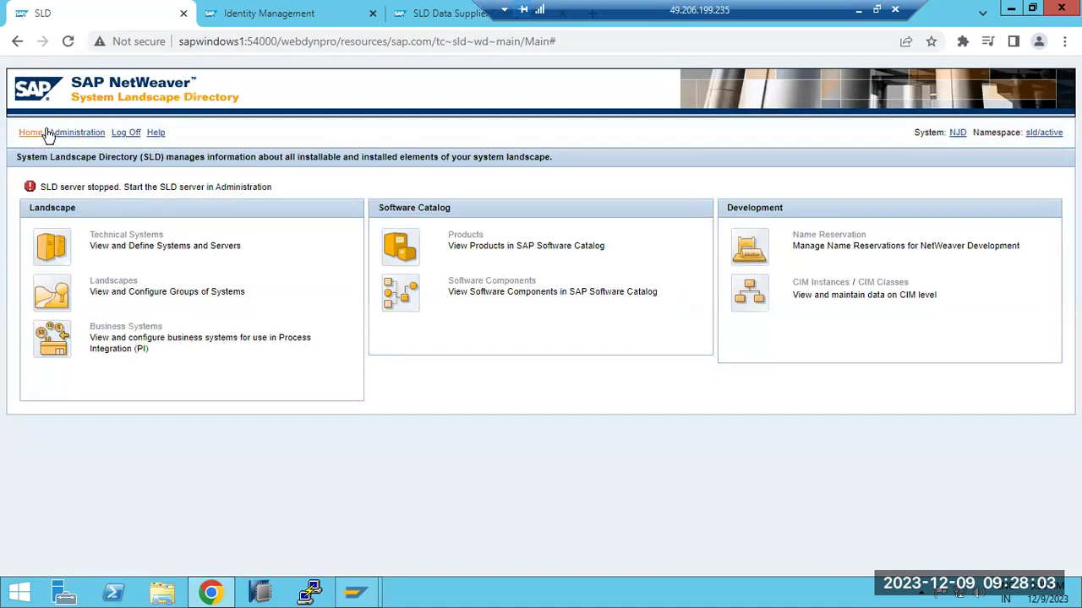
left_click(58, 133)
left_click(112, 194)
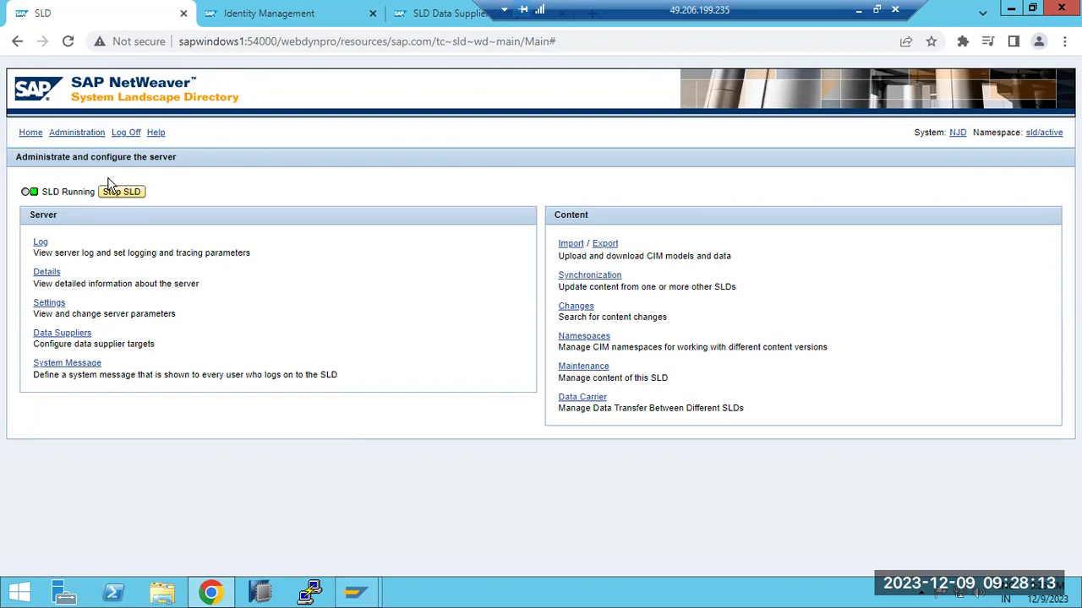
- Check the list of technical systems in the SLD and the technical system types offered for it
left_click(32, 135)
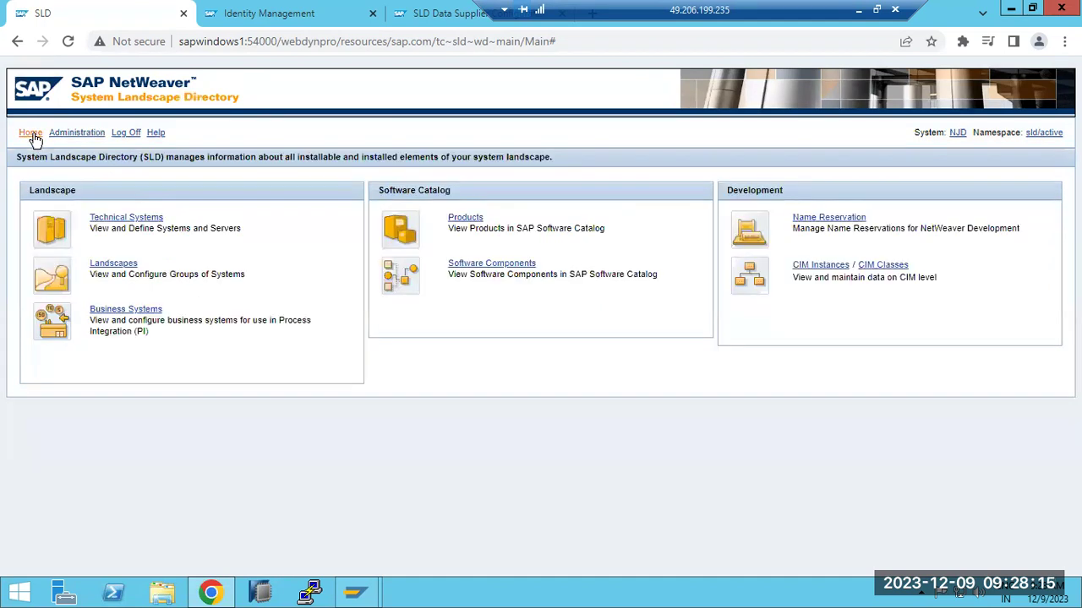
left_click(110, 218)
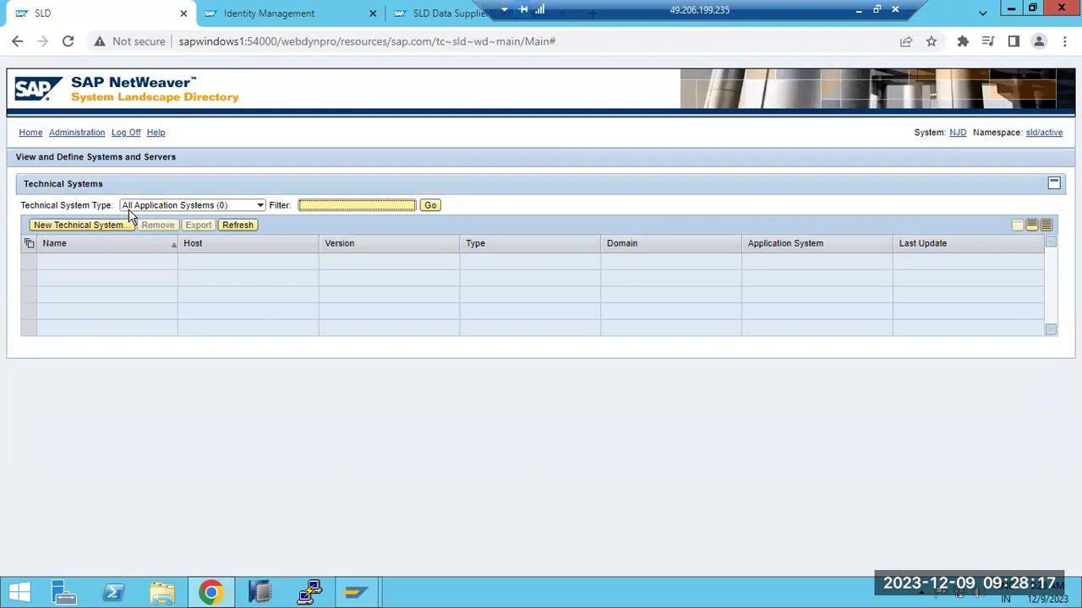
left_click(261, 207)
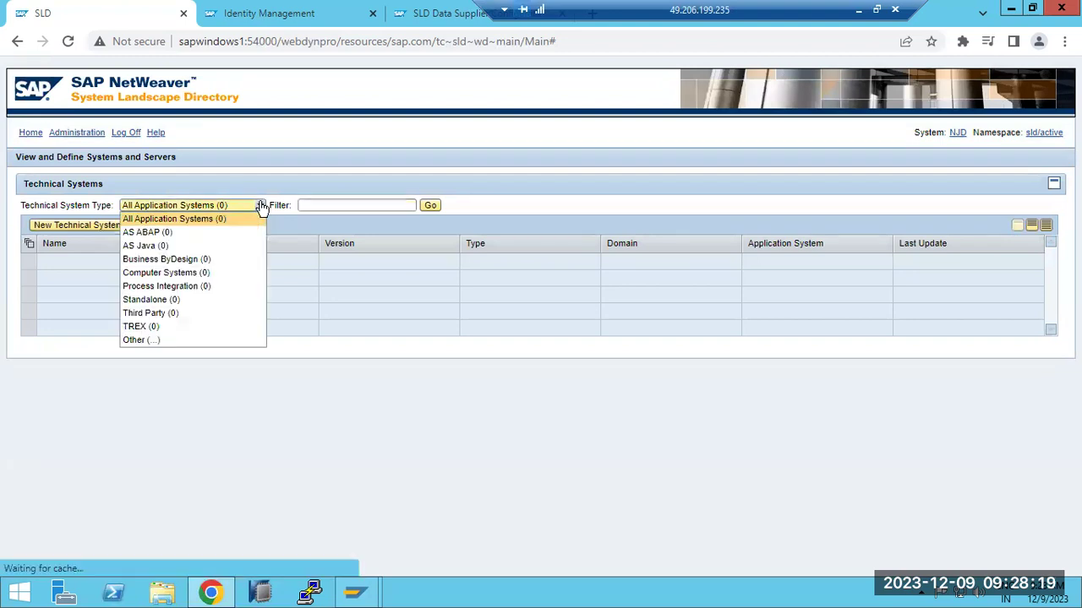
left_click(263, 208)
- View the SLD server log, and return to the SLD administration page
left_click(68, 136)
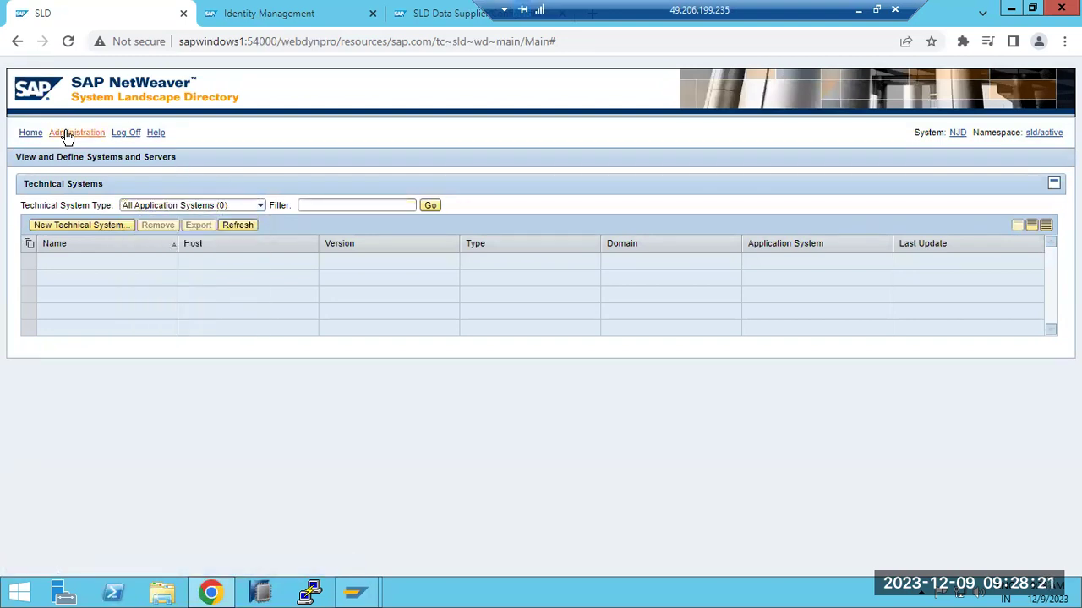
left_click(40, 245)
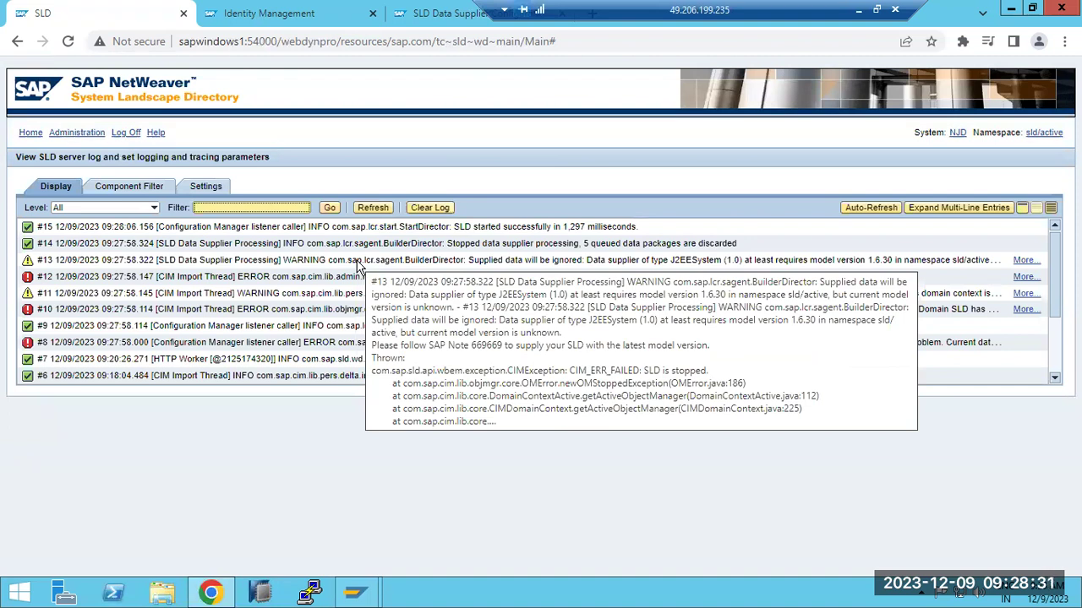
left_click(76, 133)
left_click(30, 133)
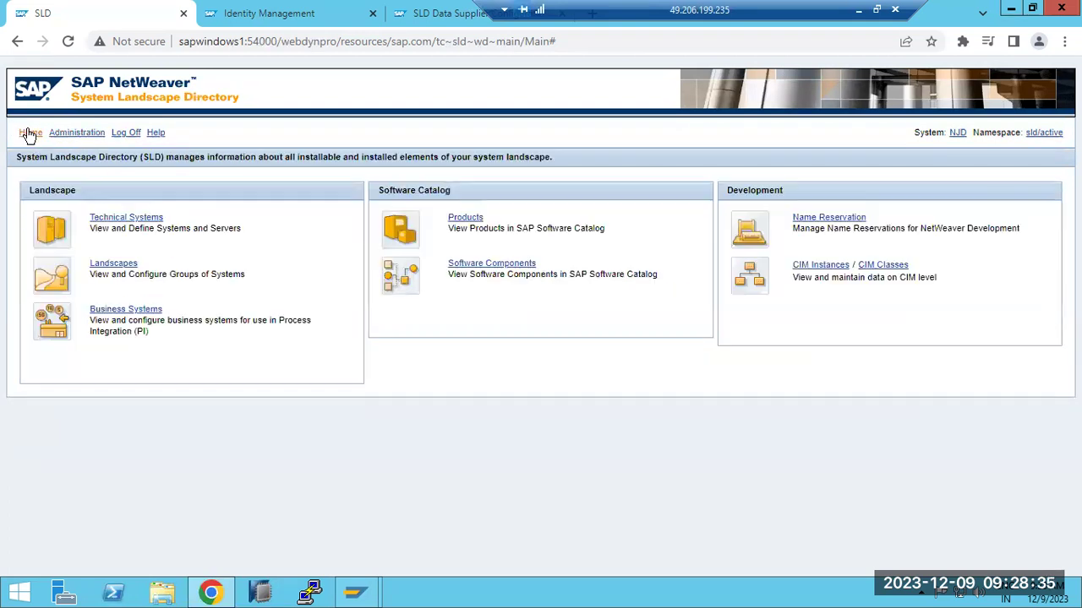
left_click(62, 138)
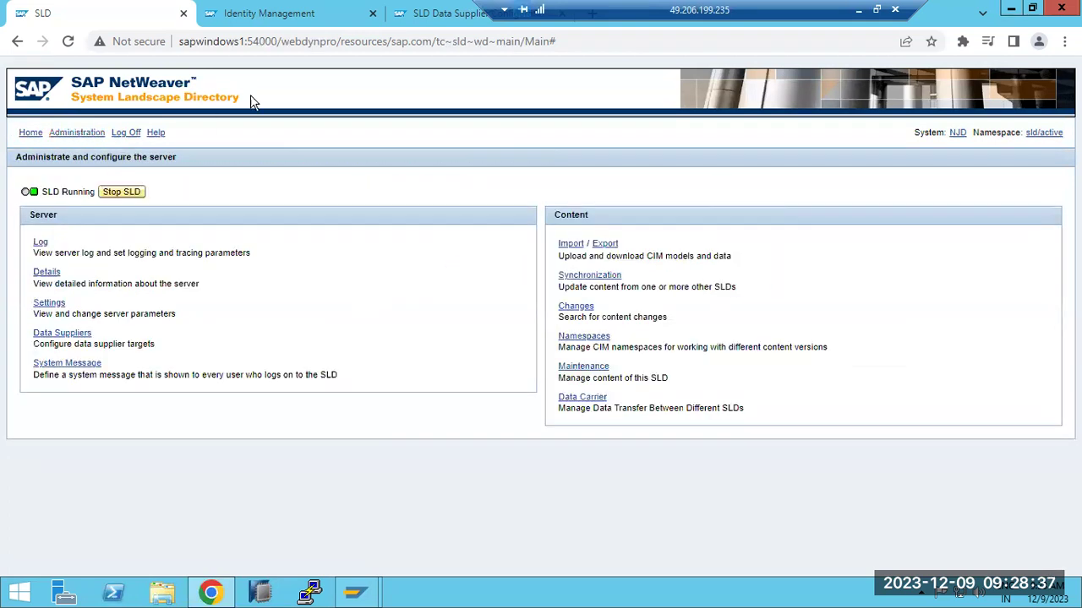
- Collect and send the Java system's data again from the SLD Data Supplier configuration, and return to the infrastructure configuration overview
left_click(432, 15)
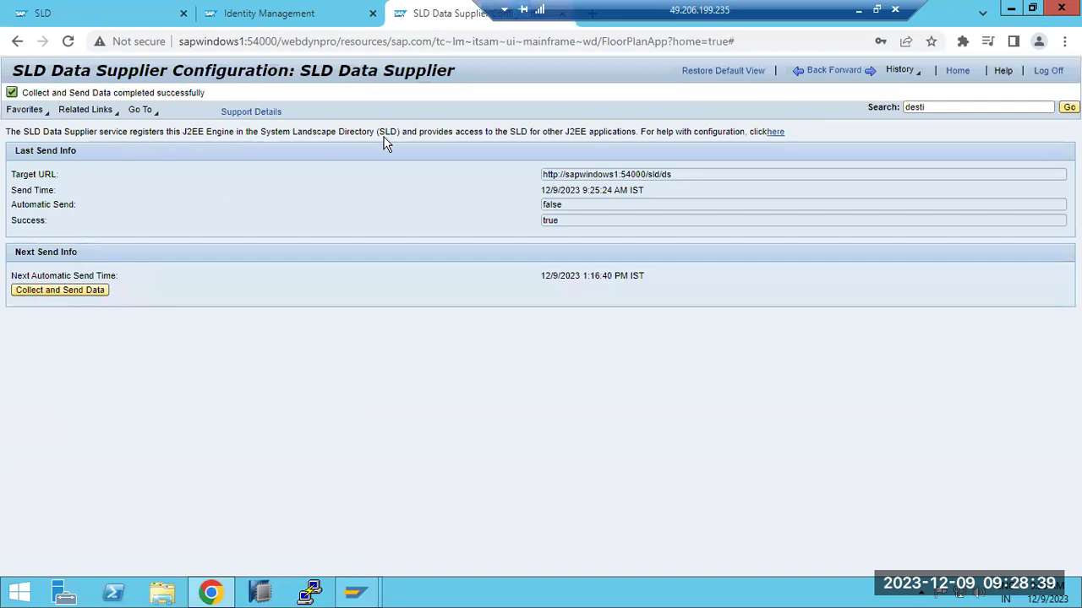
left_click(811, 73)
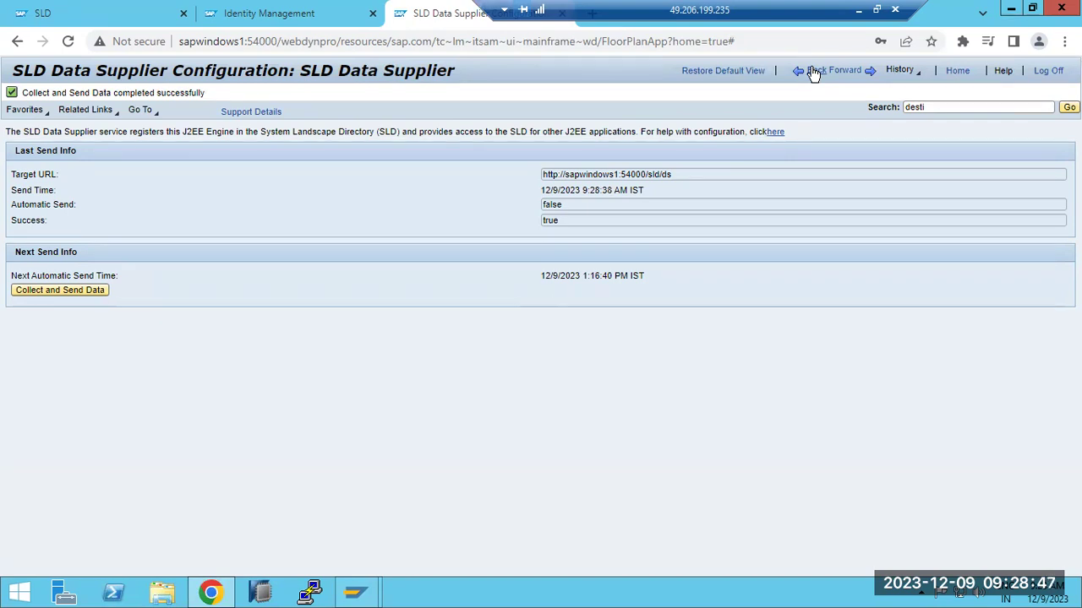
left_click(810, 73)
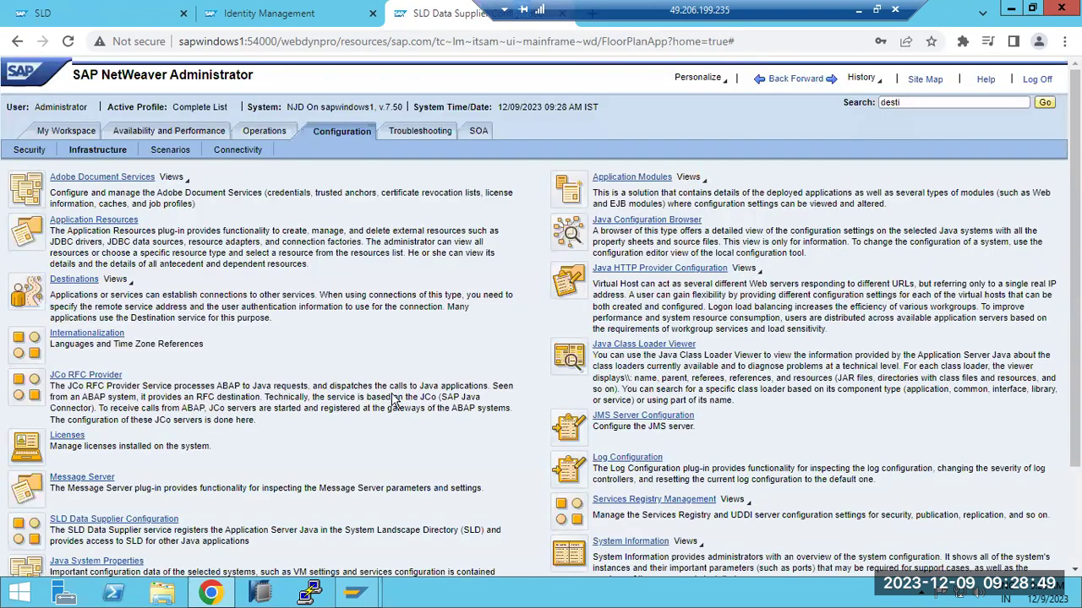
- View the Java system's kernel properties for ApplicationThreadManager, CacheManager and ClassLoaderManager in Java System Properties
scroll(224, 471, "down", 3)
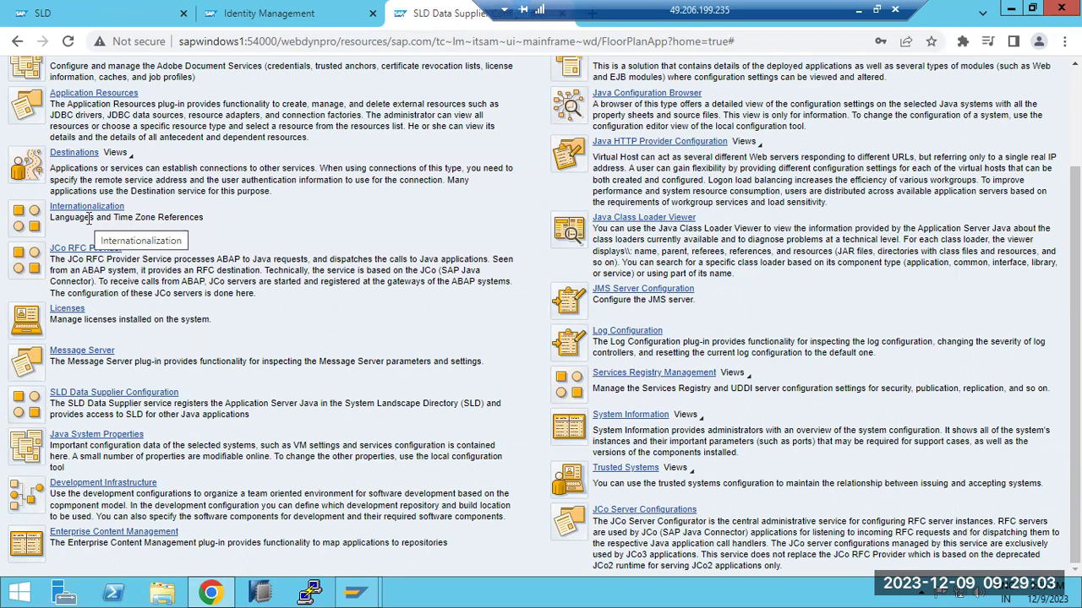
left_click(73, 310)
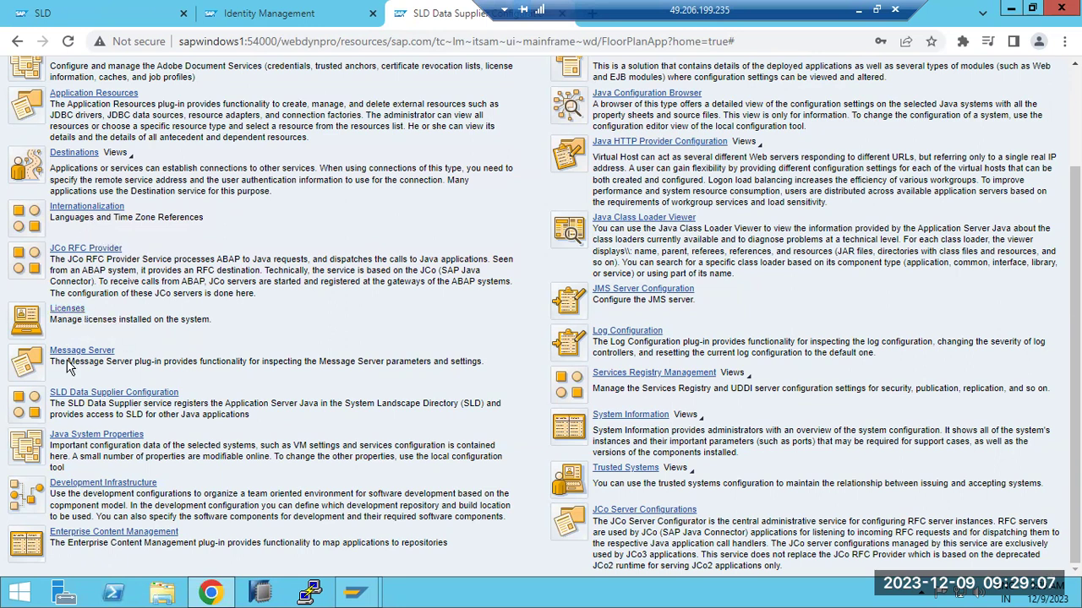
left_click(83, 439)
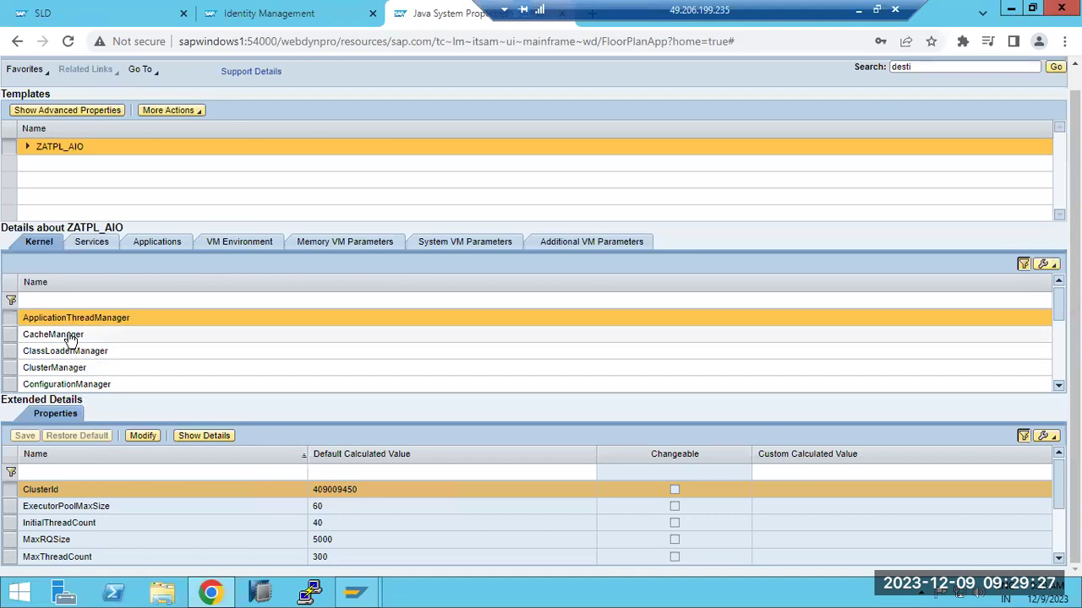
left_click(72, 336)
left_click(72, 319)
left_click(62, 336)
left_click(82, 244)
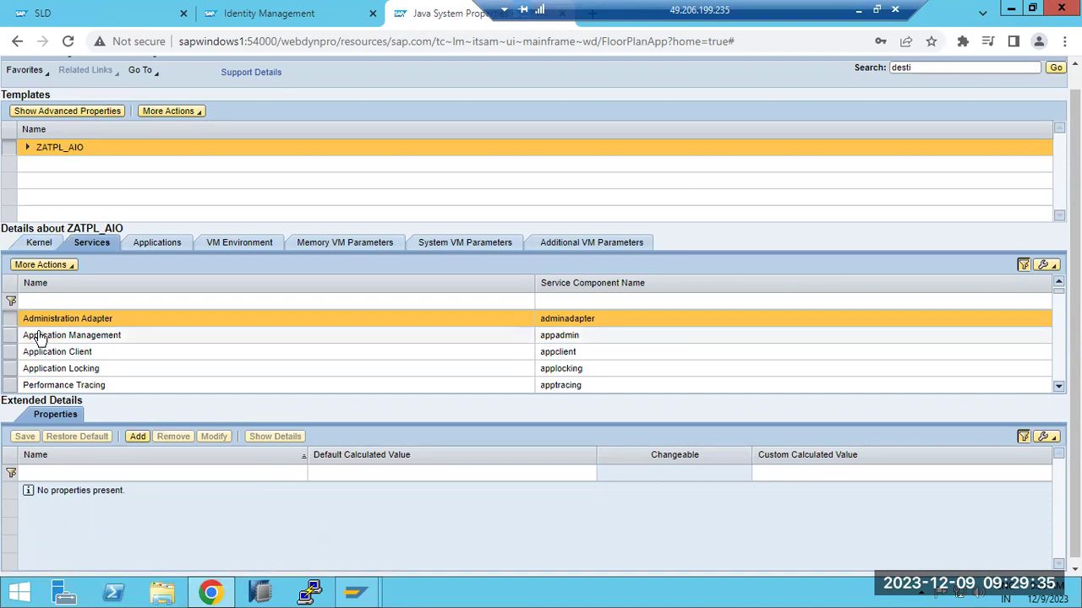
left_click(49, 243)
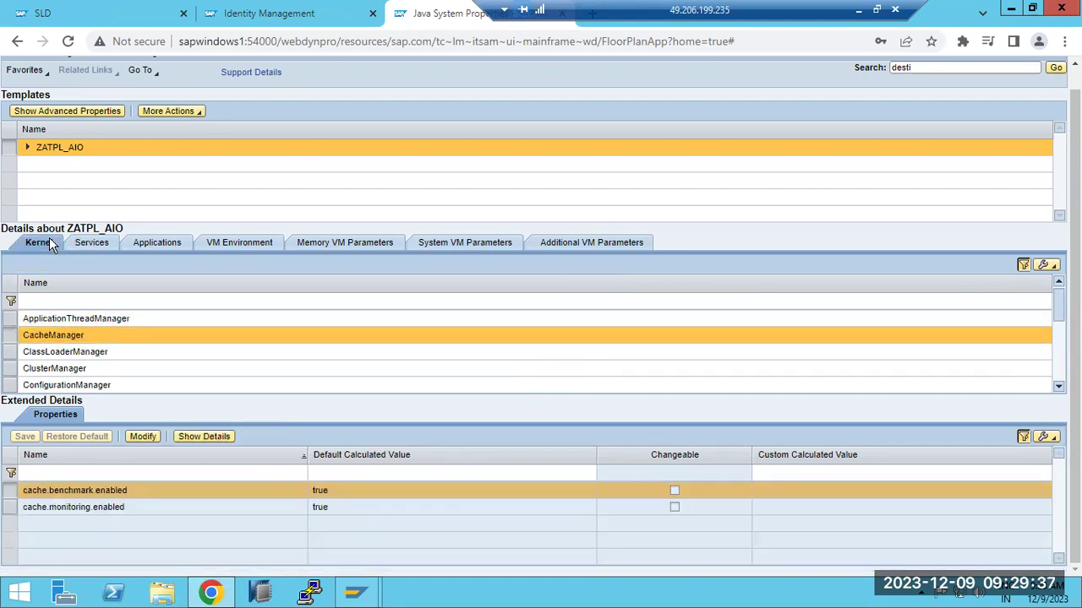
left_click(90, 352)
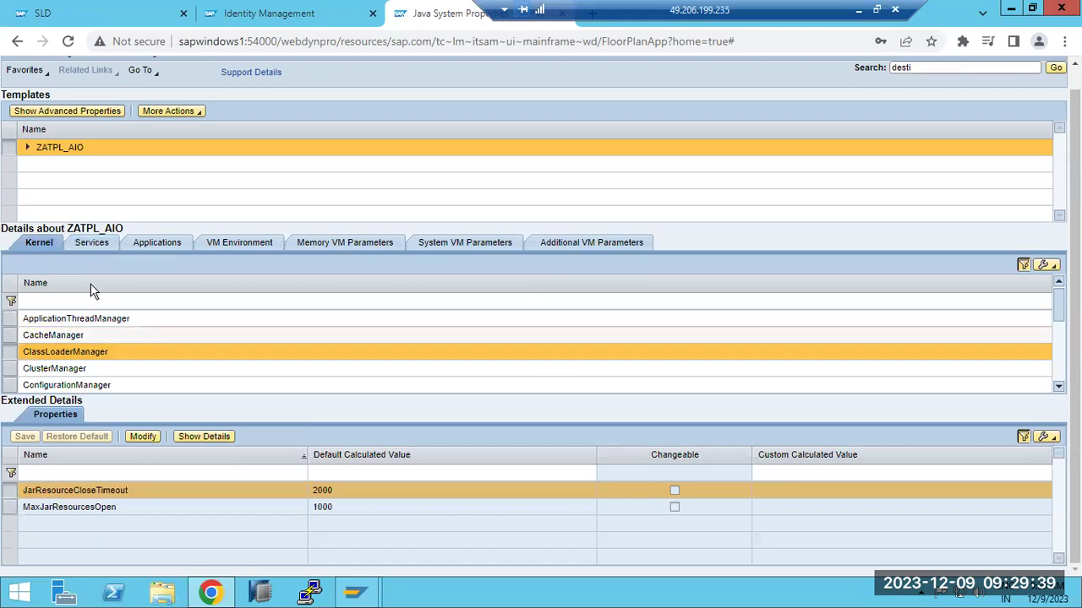
- View the service properties of Application Client, Application Locking, Application Management and Administration Adapter
left_click(90, 244)
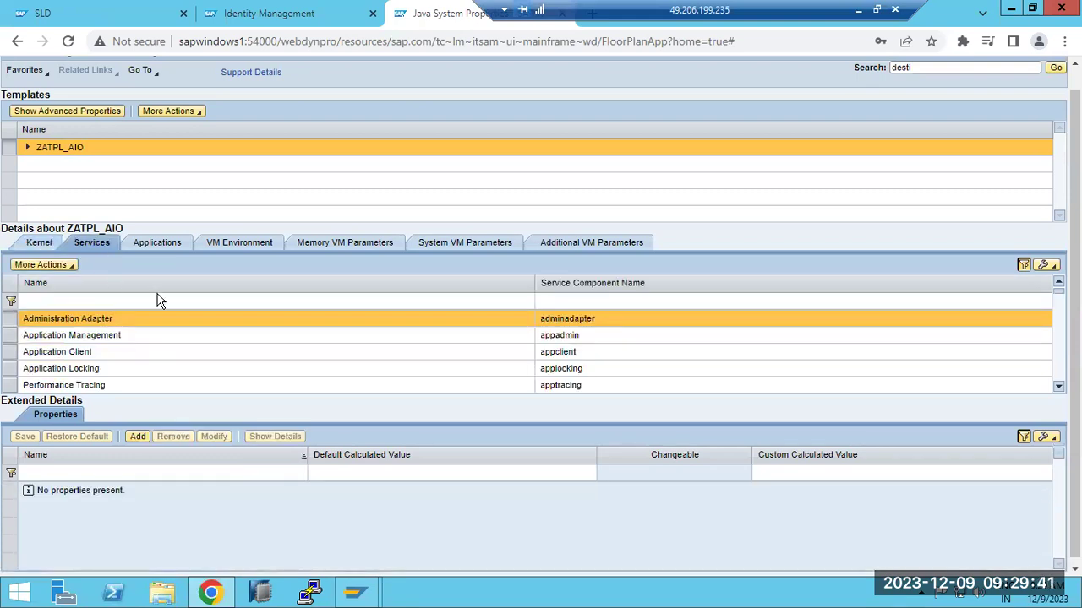
left_click(132, 351)
left_click(132, 372)
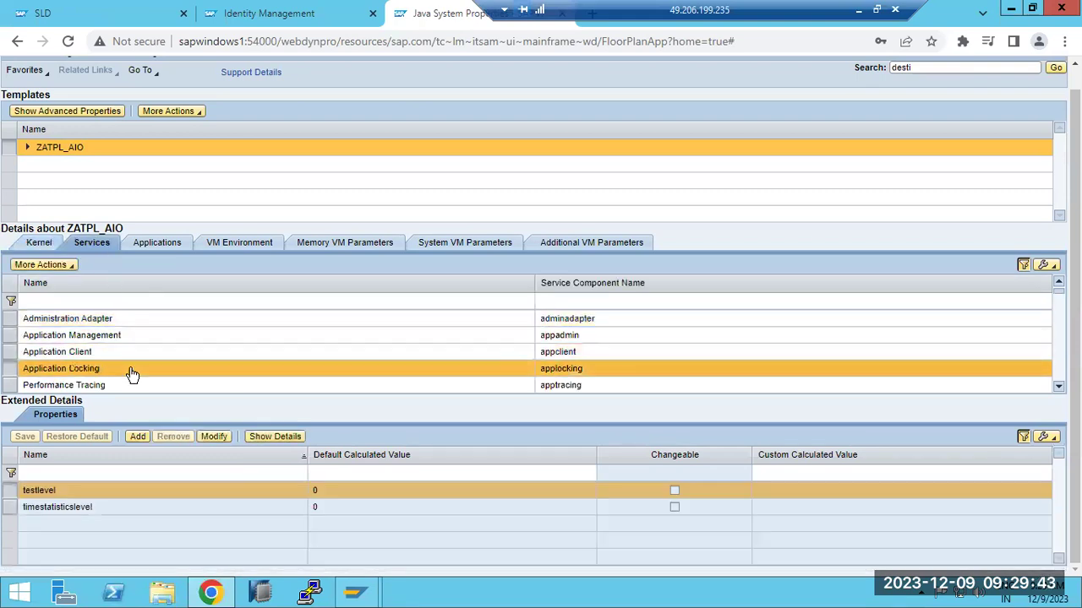
left_click(121, 335)
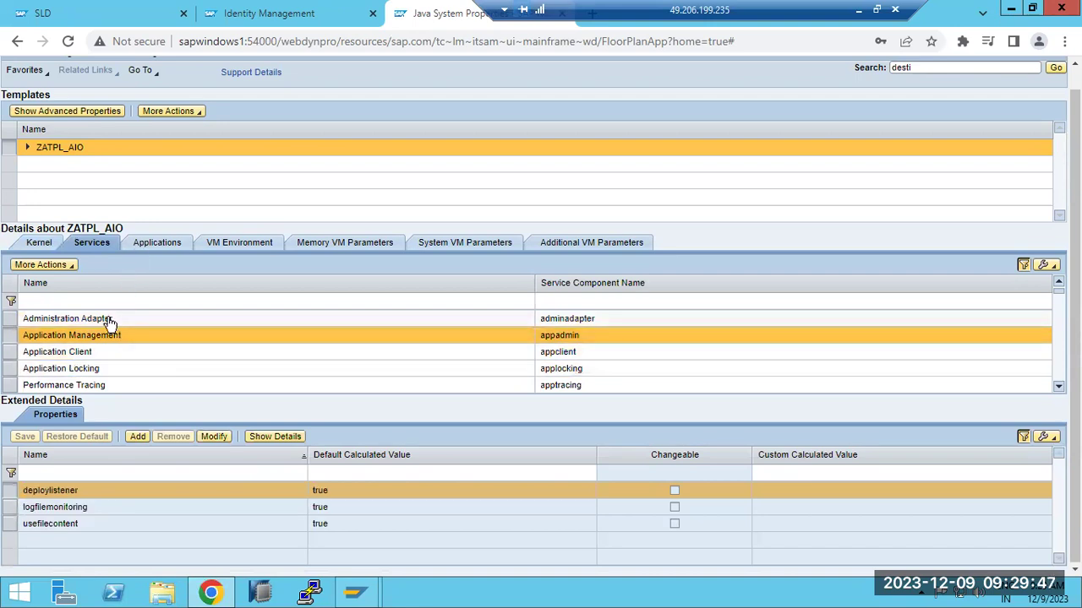
left_click(110, 321)
left_click(103, 335)
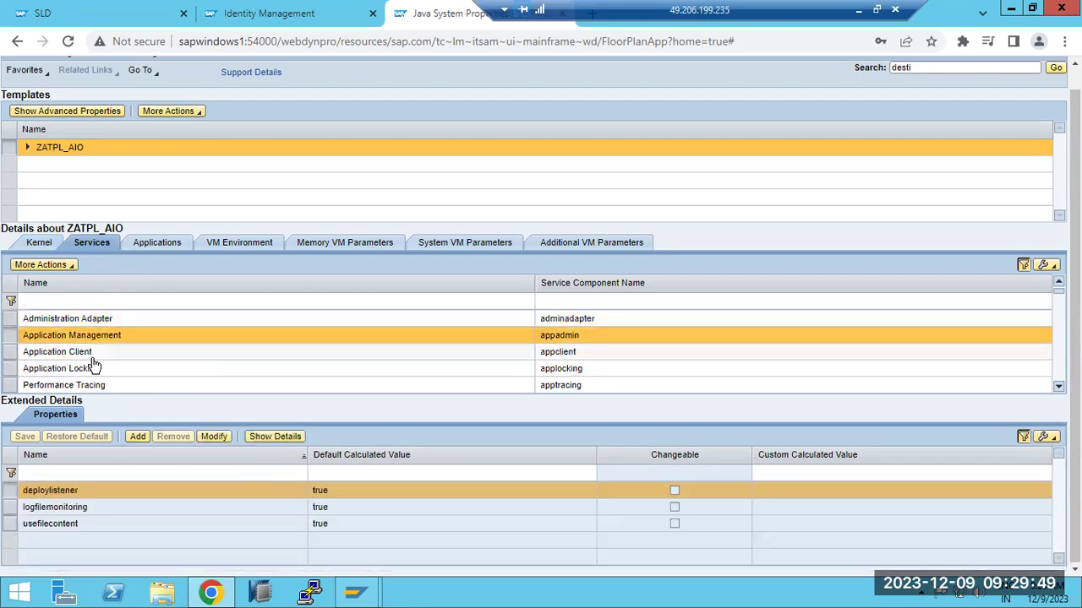
left_click(92, 367)
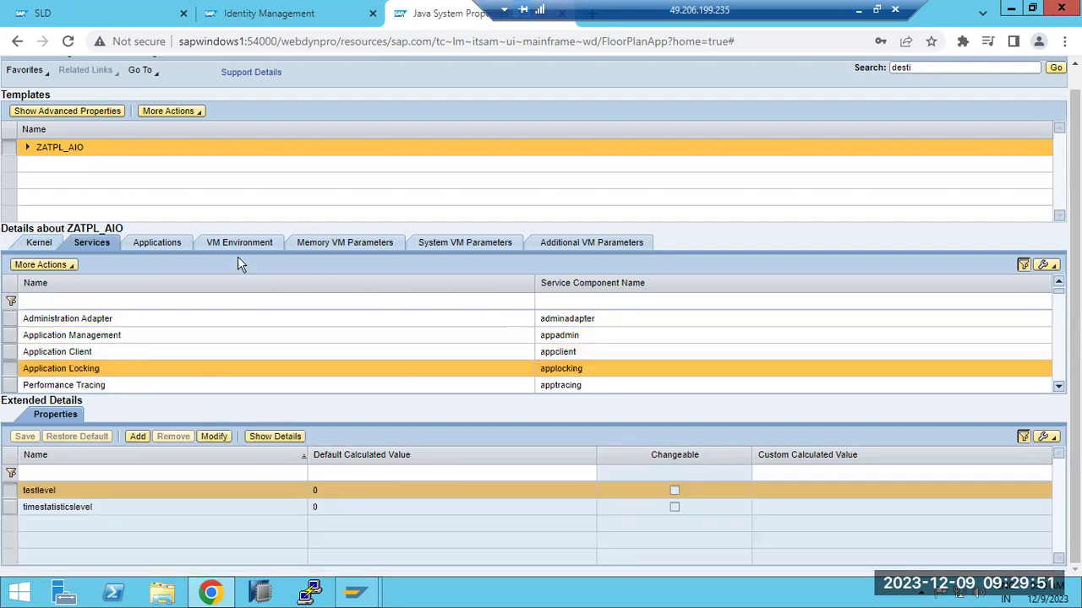
- Select the AdobeDocumentServices application in the Java system properties and view its status in Start & Stop: Java Applications
left_click(161, 243)
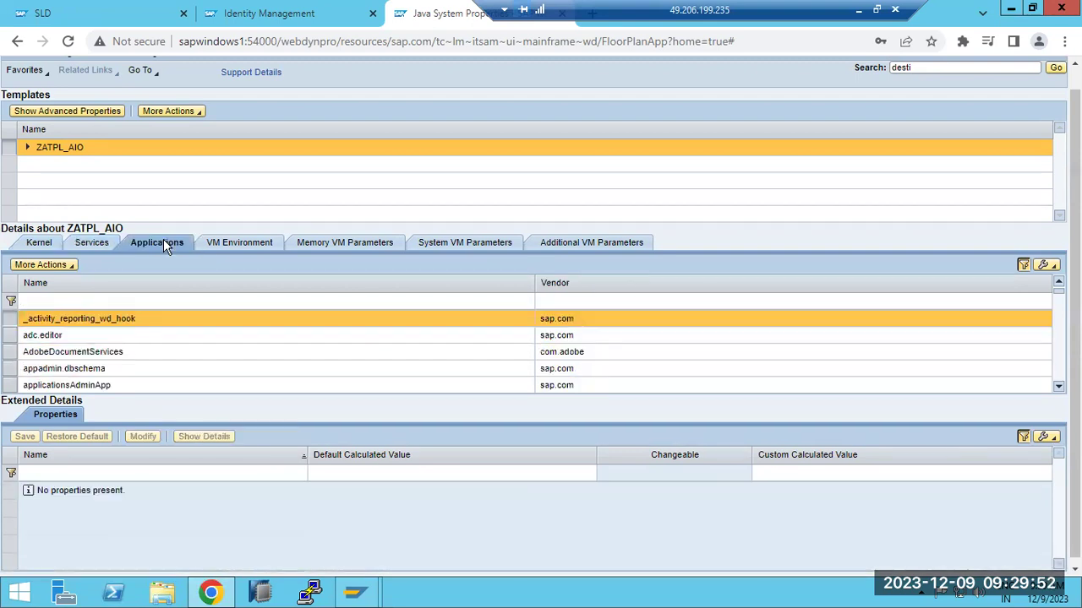
left_click(118, 339)
left_click(118, 351)
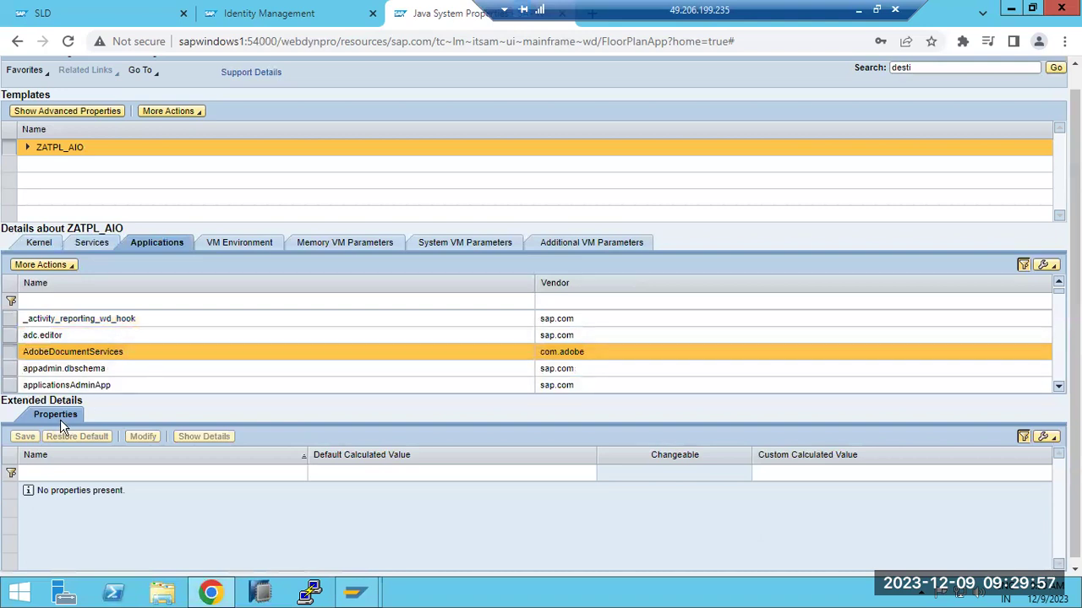
left_click(64, 265)
left_click(61, 277)
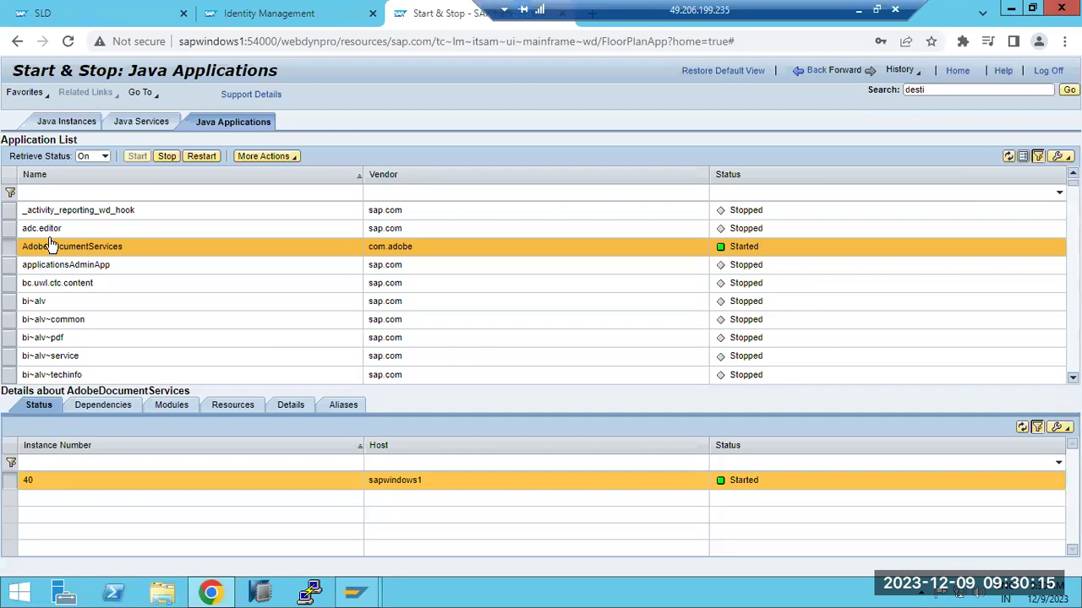
- Return to the infrastructure configuration overview, open Log Configuration and view the severity levels available for ROOT CATEGORY
left_click(813, 73)
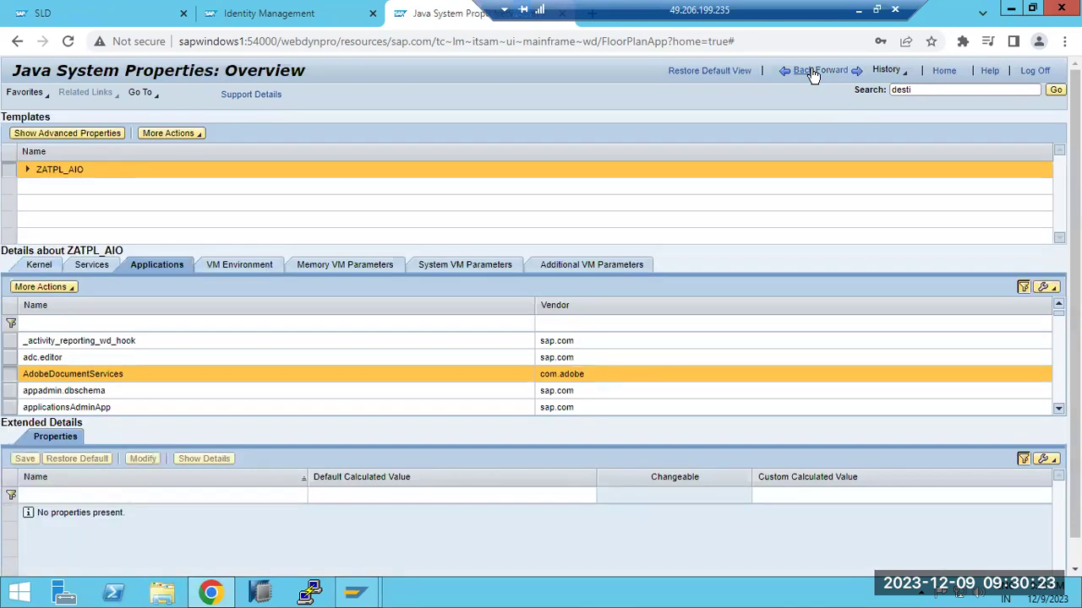
left_click(808, 74)
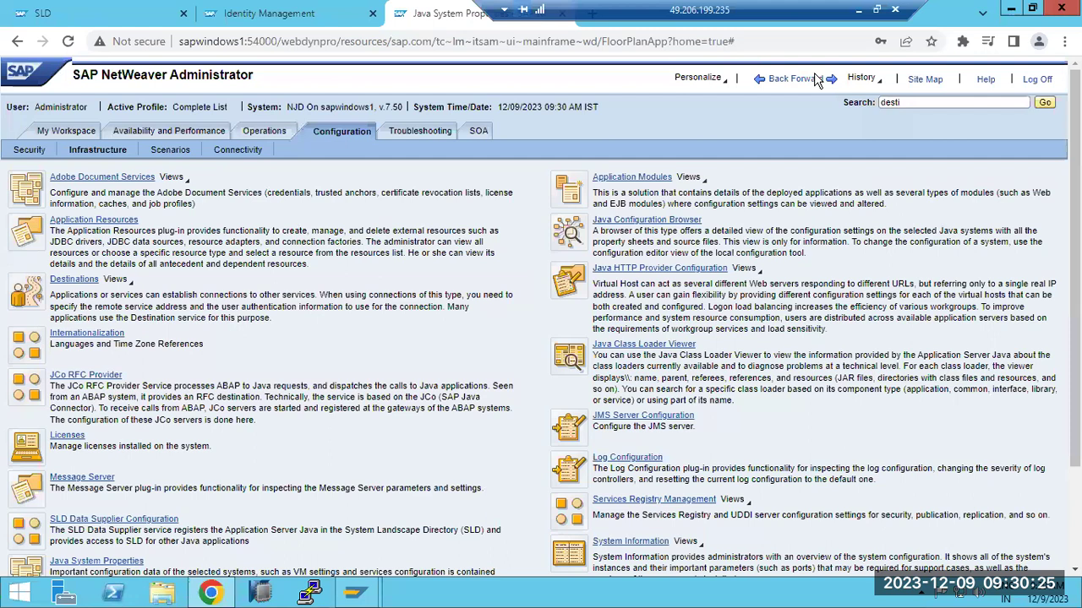
scroll(88, 523, "down", 3)
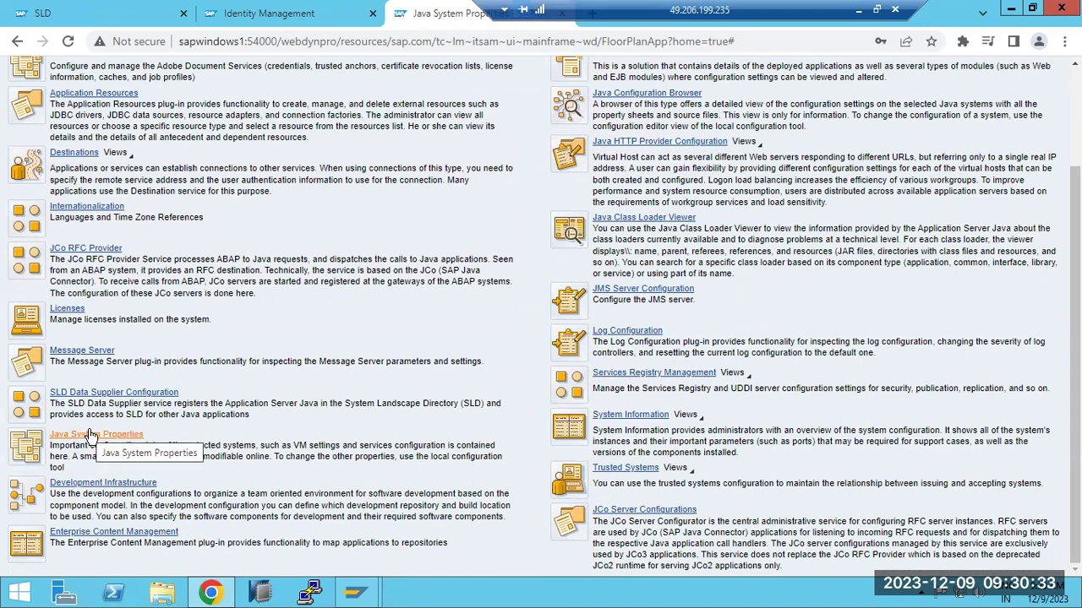
left_click(90, 433)
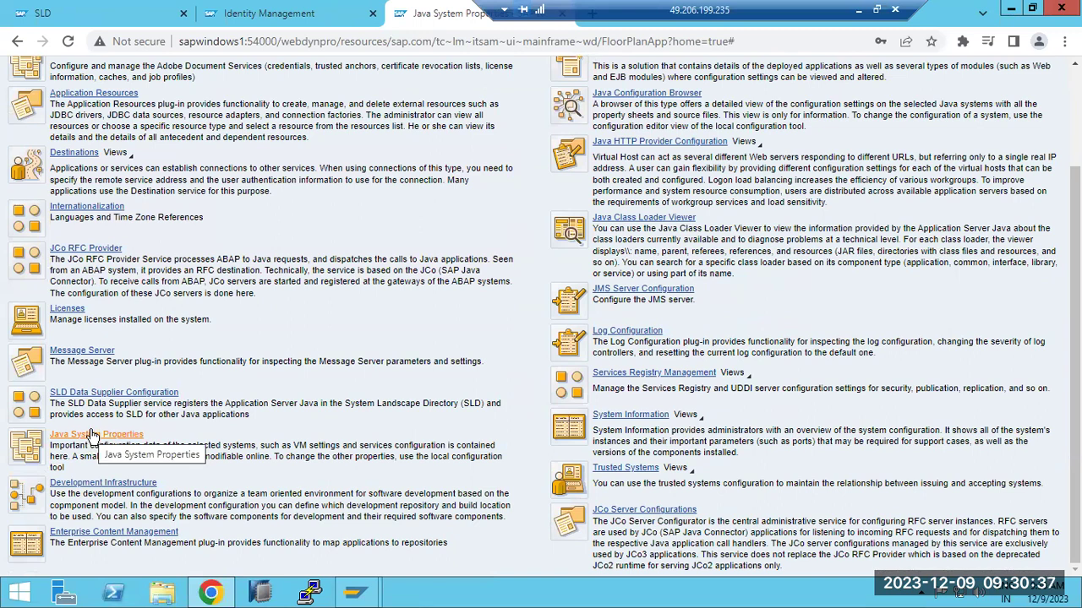
left_click(92, 434)
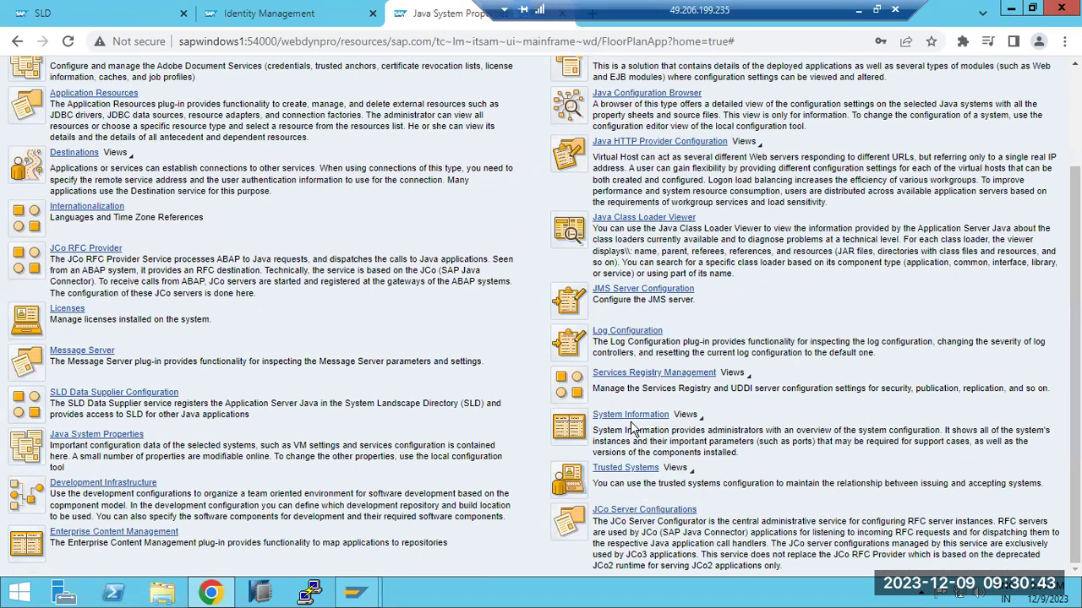
left_click(639, 334)
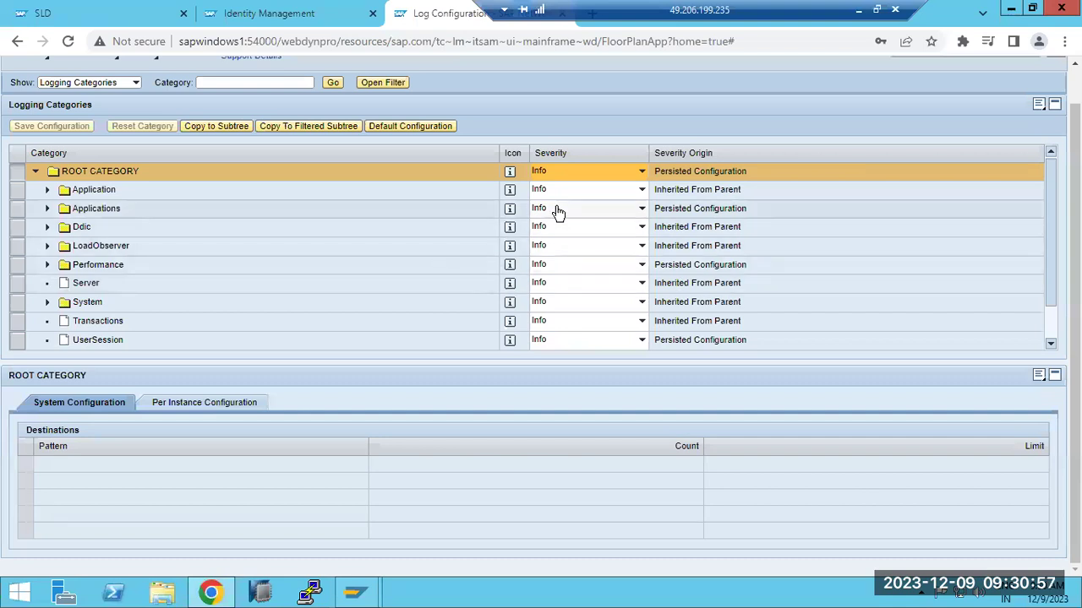
left_click(640, 174)
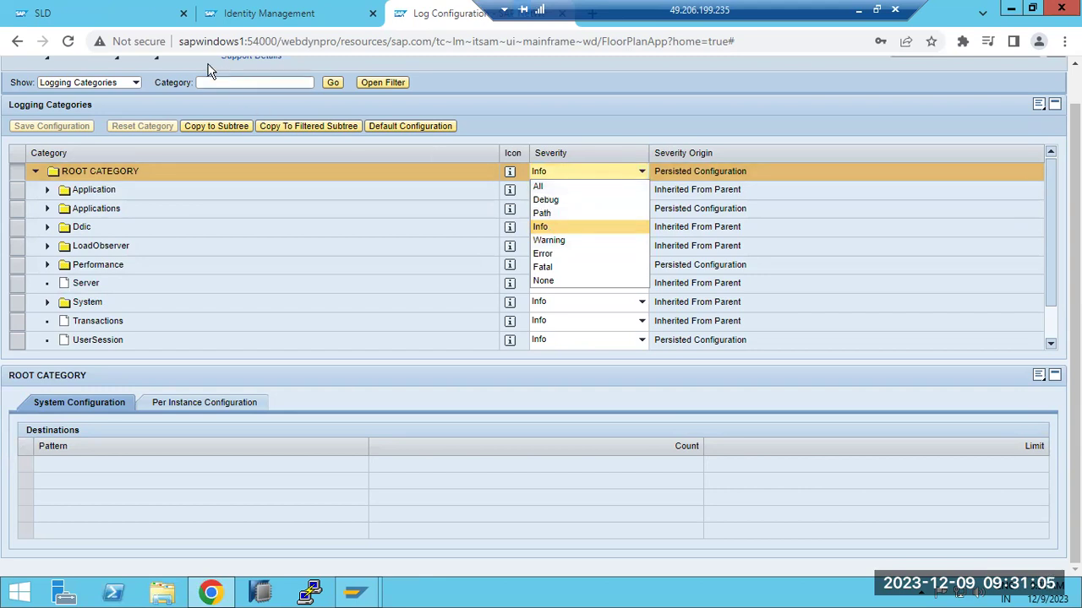
left_click(857, 10)
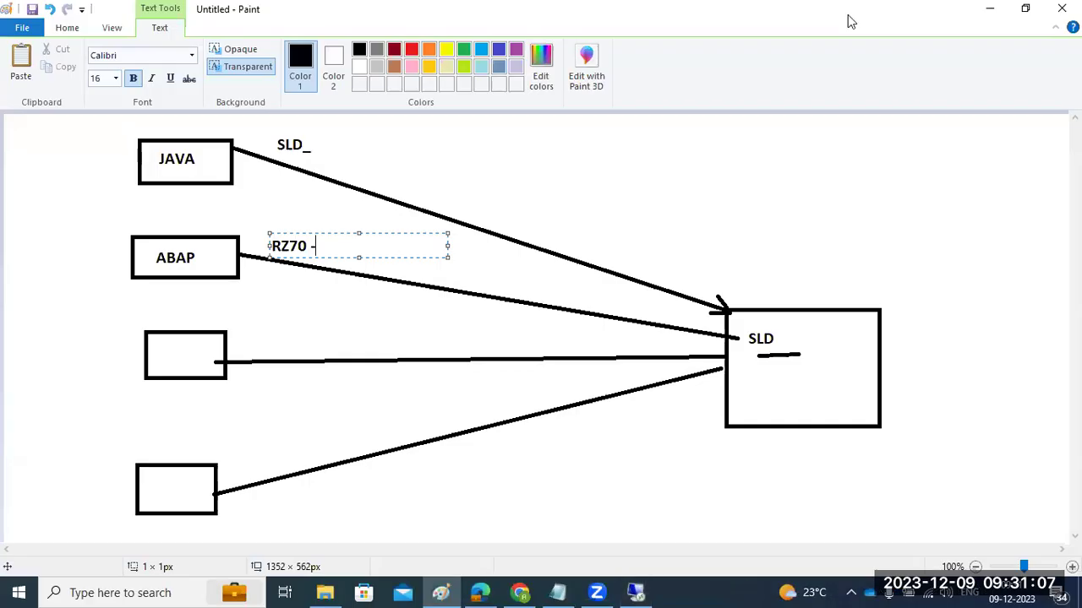
left_click(597, 591)
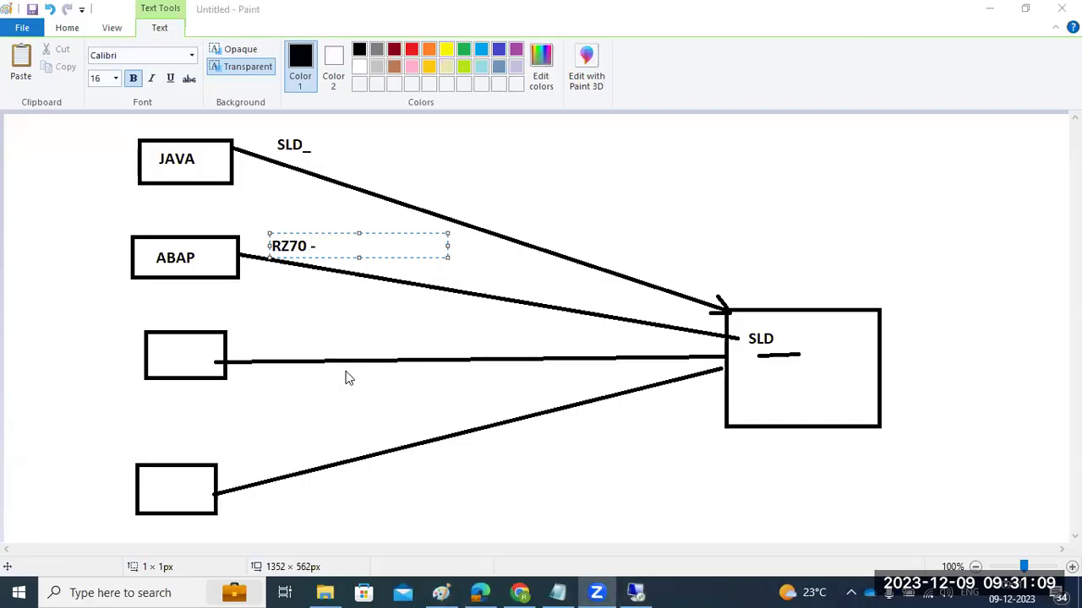
left_click(636, 592)
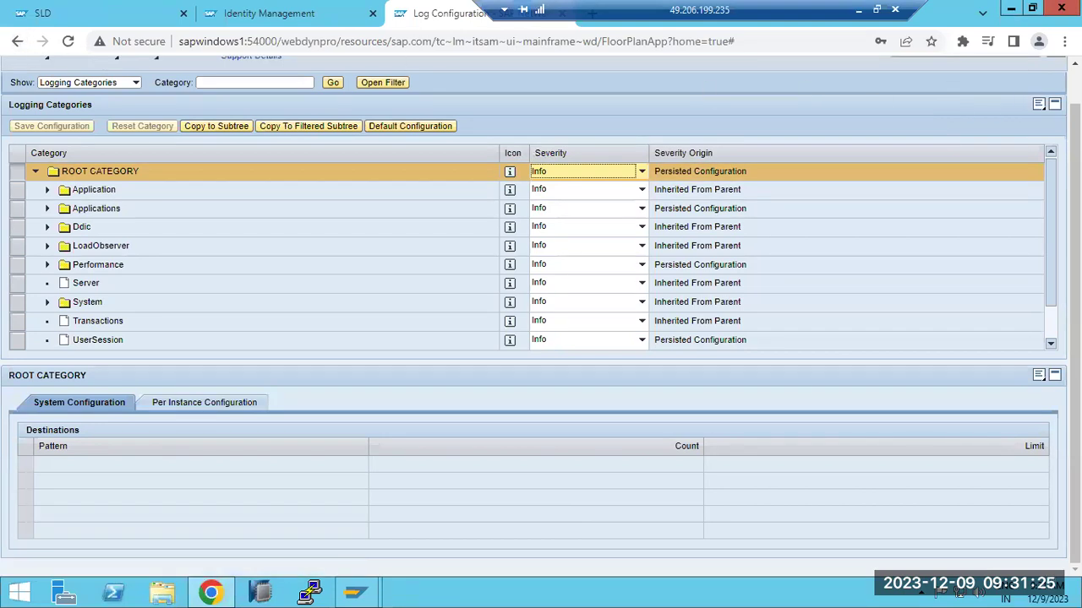
- Leave Log Configuration and return to the infrastructure configuration overview
scroll(883, 100, "up", 1)
left_click(810, 70)
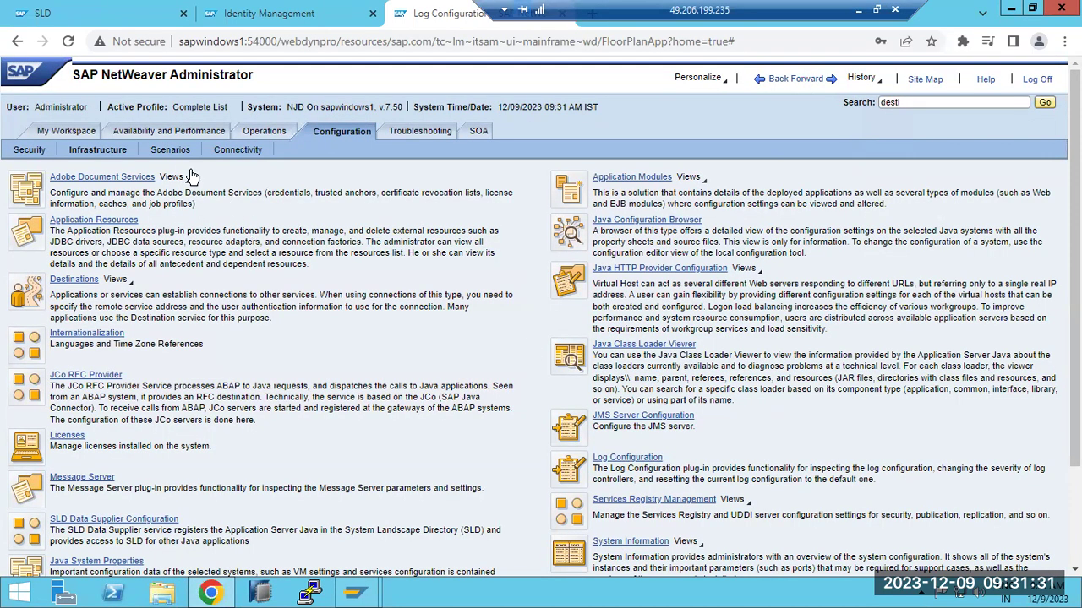
- Open the Configuration Wizard from the configuration scenarios, clear the search term and expand the tasks not yet executed
left_click(168, 154)
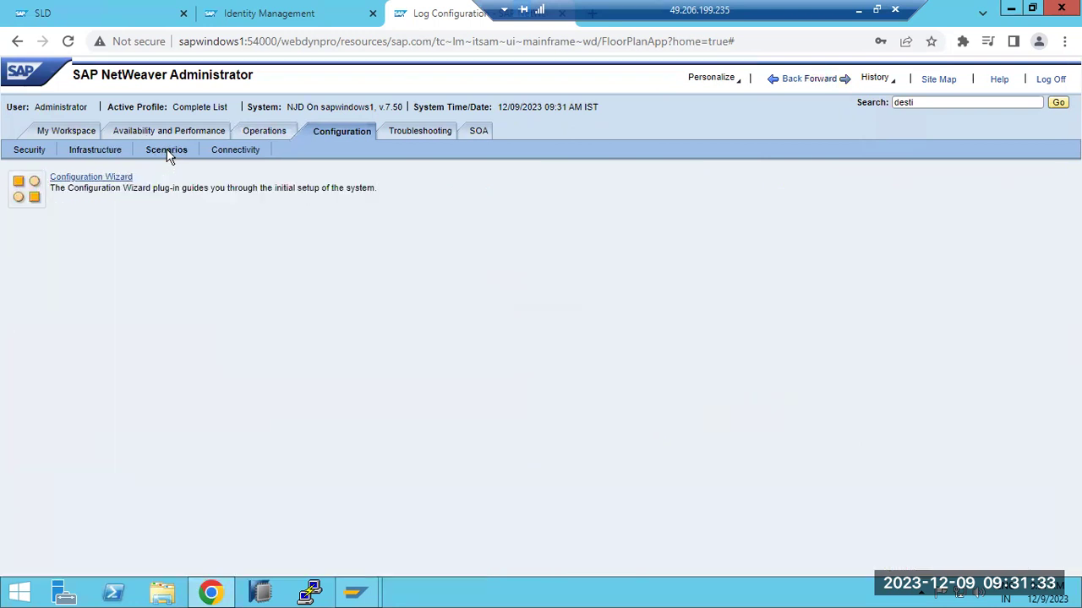
left_click(113, 179)
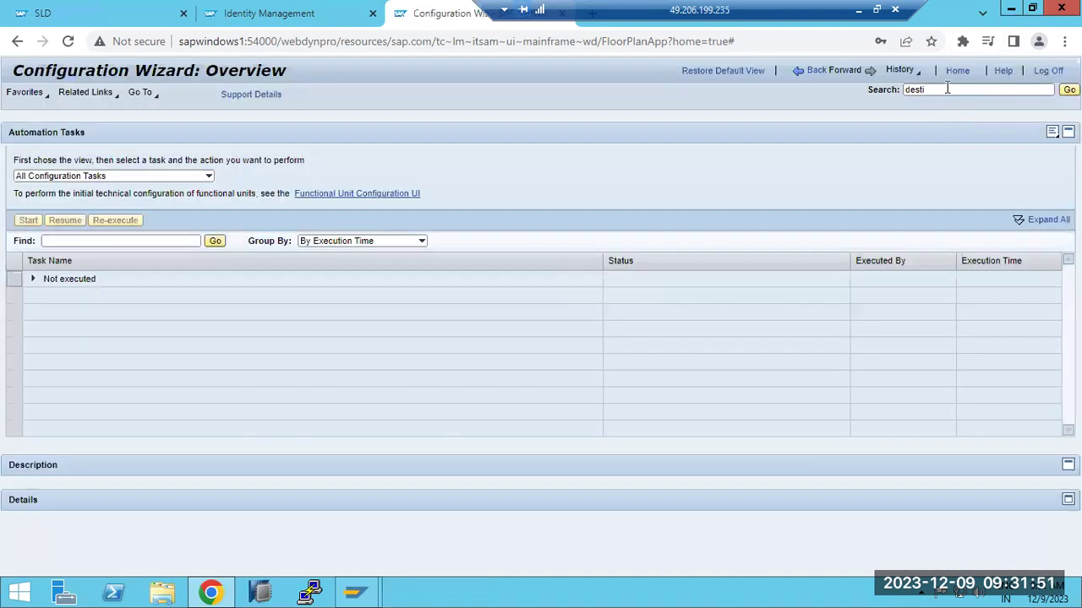
double_click(948, 88)
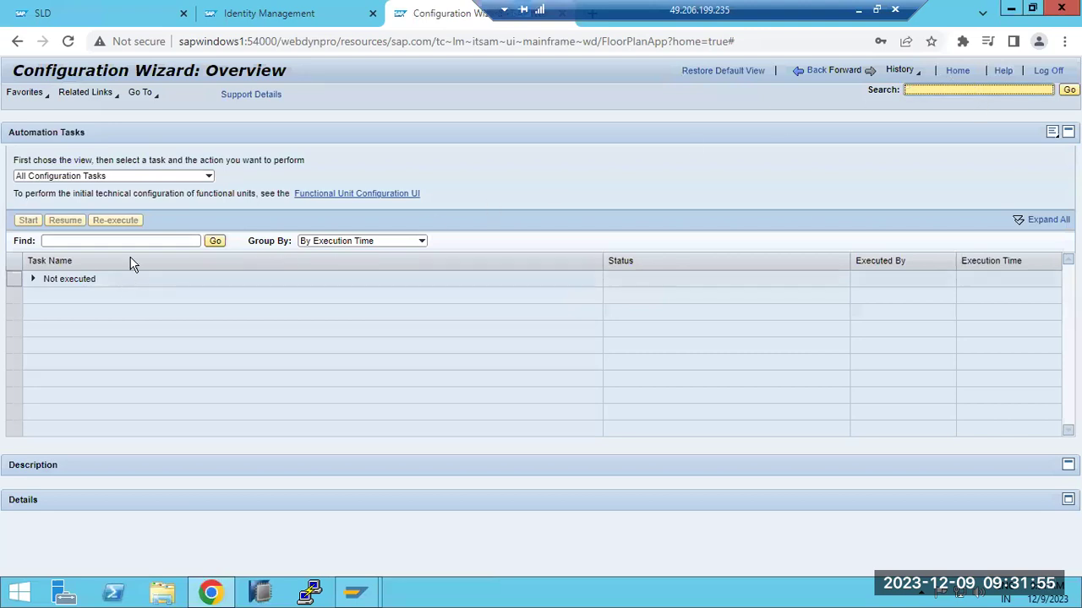
left_click(33, 280)
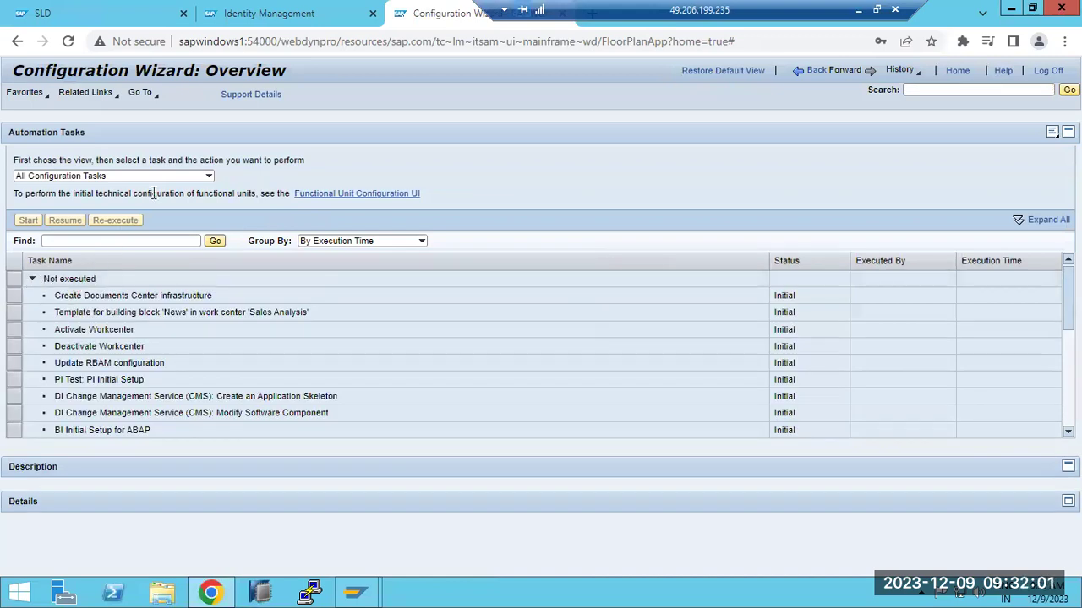
- Review the available automation task views in the Configuration Wizard and switch to the Initial Configuration view
left_click(208, 176)
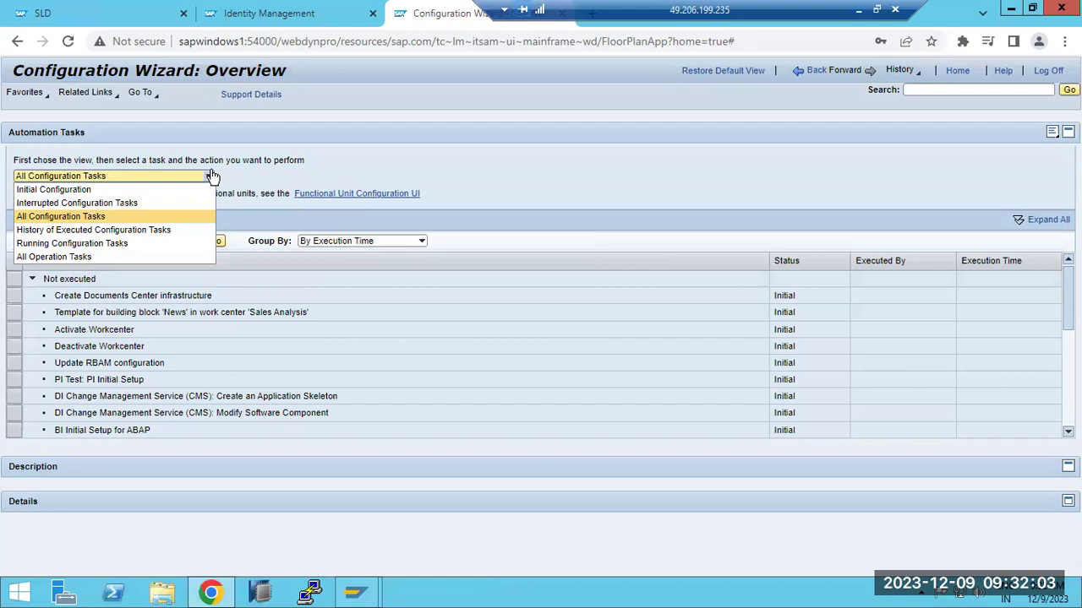
left_click(456, 163)
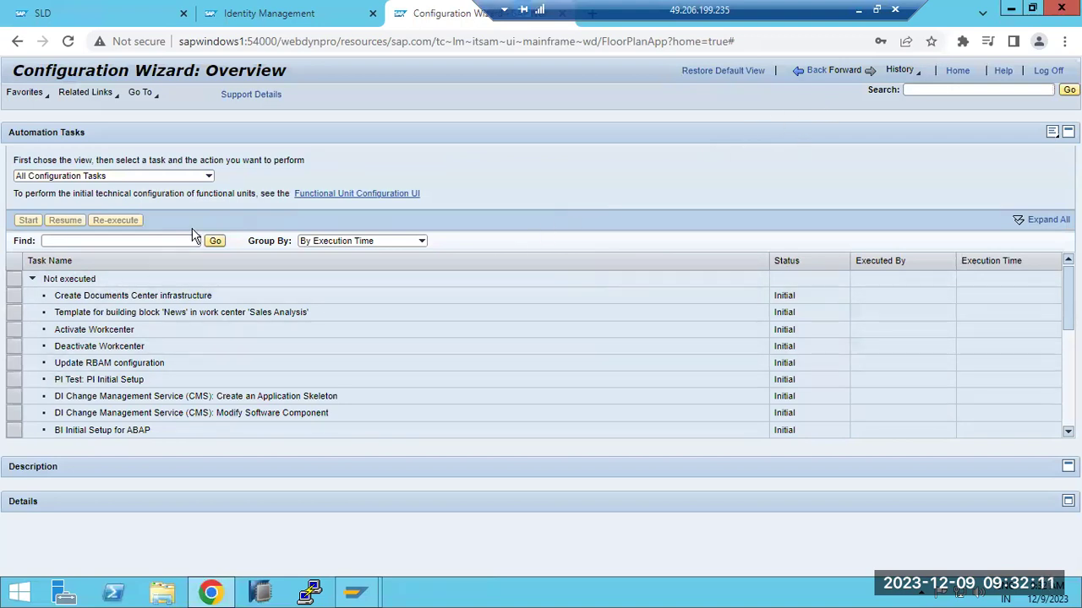
left_click(207, 178)
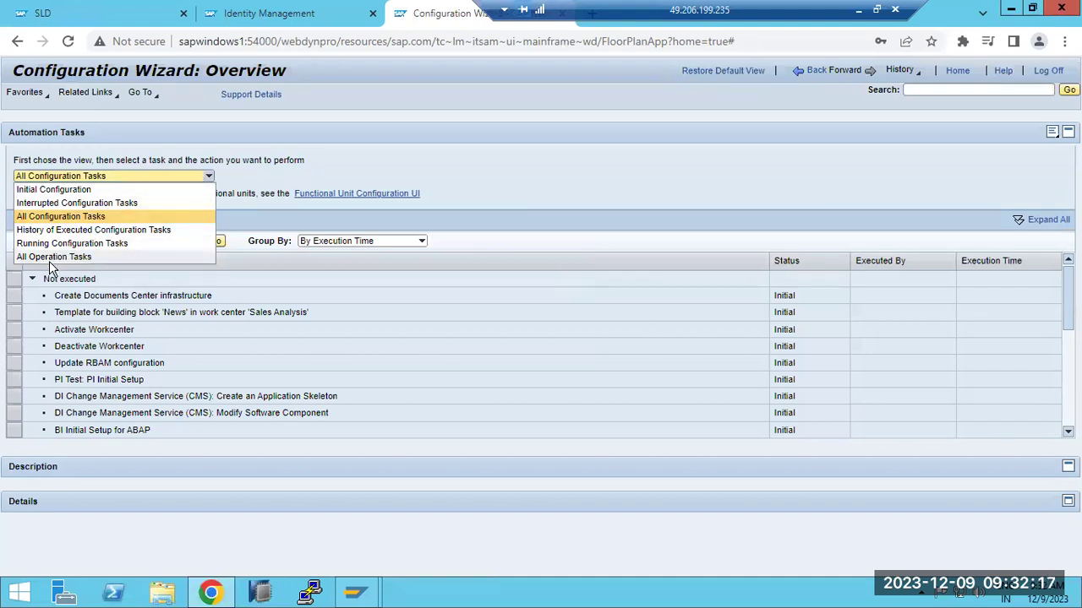
left_click(50, 190)
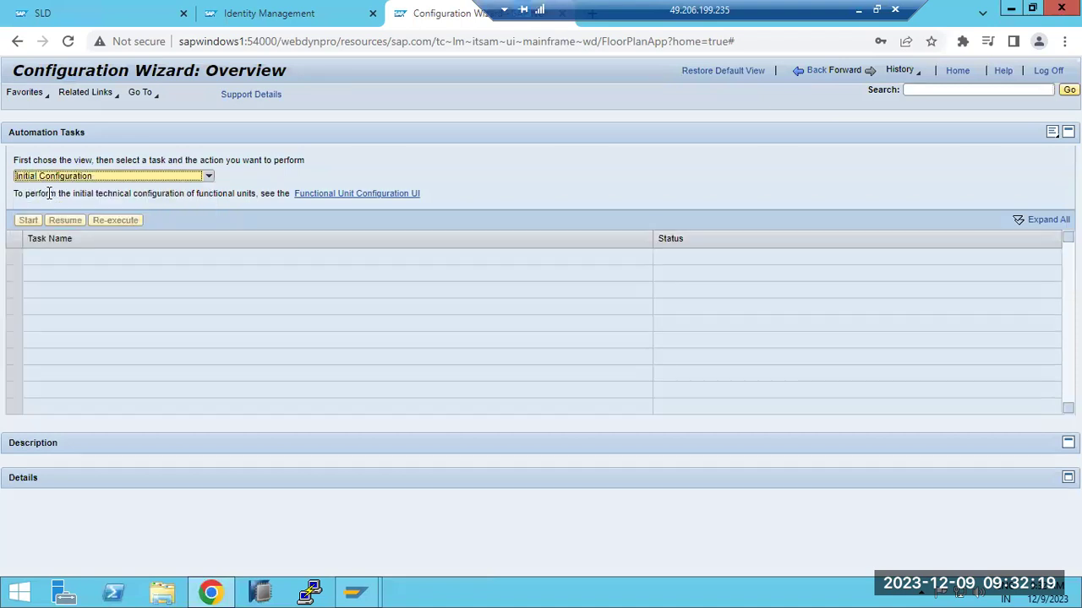
- Open the Functional Unit Configuration UI and enable the Adobe Document Services functional unit automatically
left_click(309, 197)
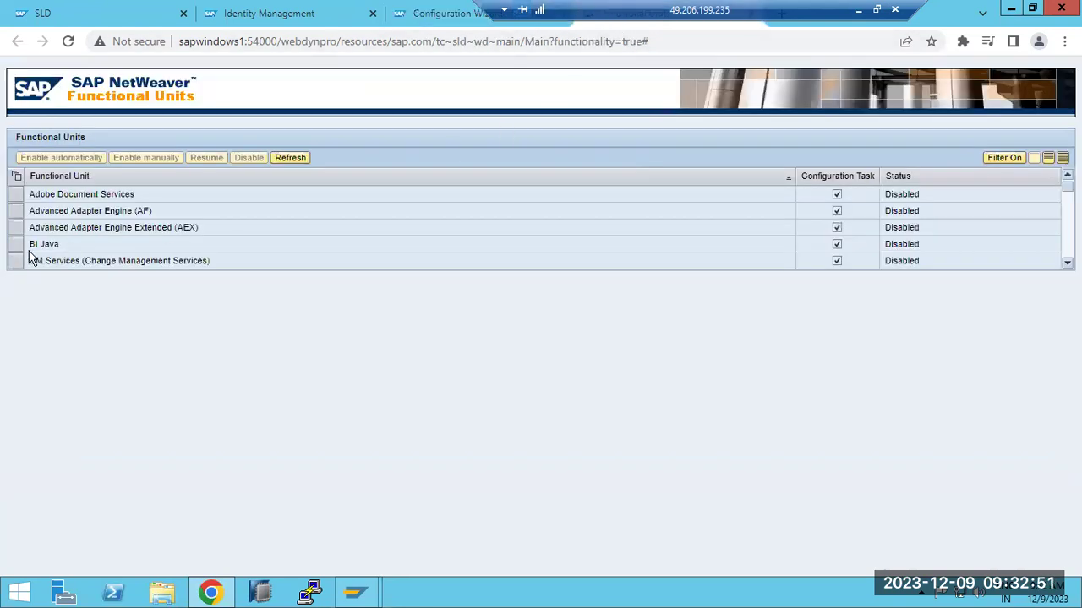
left_click(16, 195)
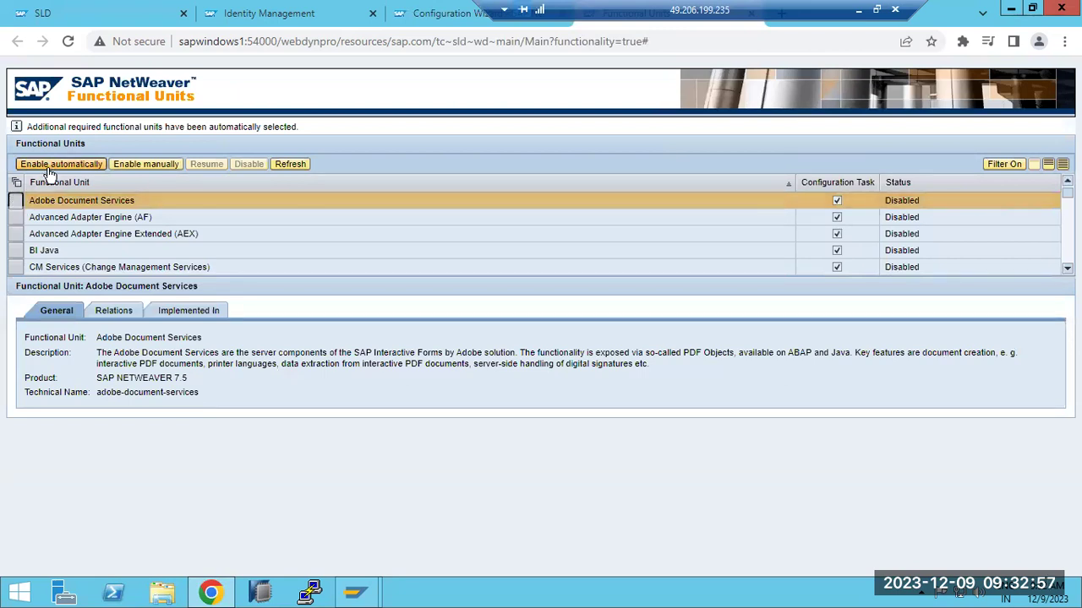
left_click(49, 169)
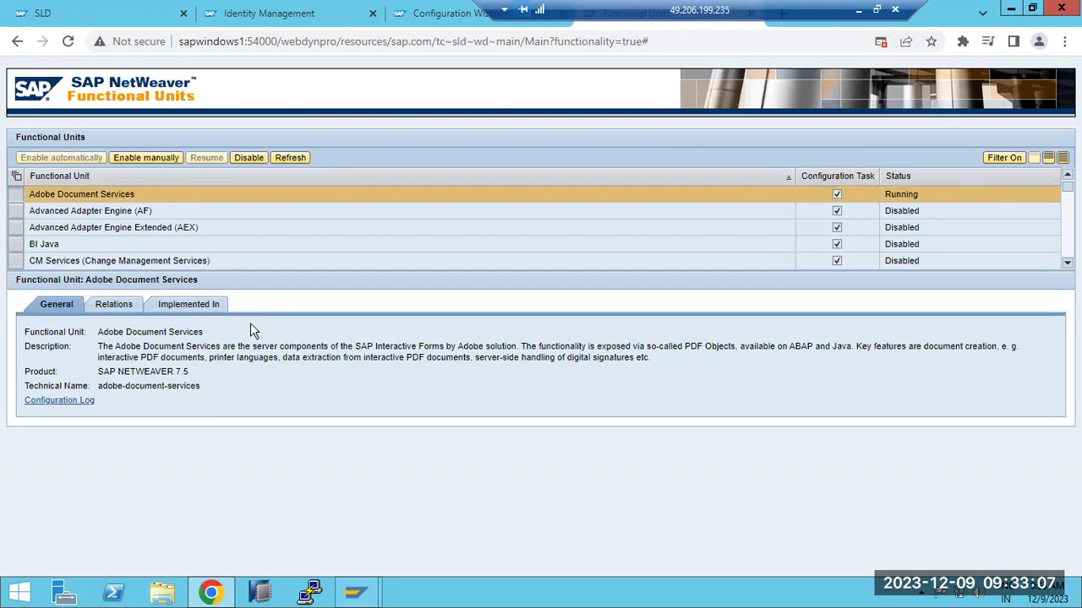
- Enable the Advanced Adapter Engine Extended (AEX) functional unit automatically and refresh the functional units list
left_click(16, 228)
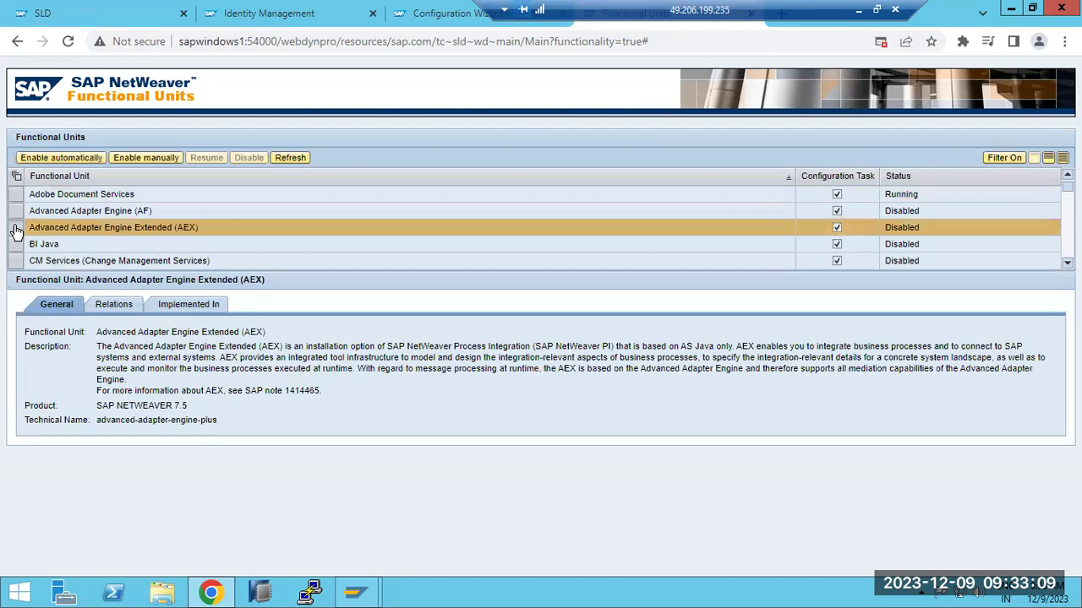
left_click(39, 159)
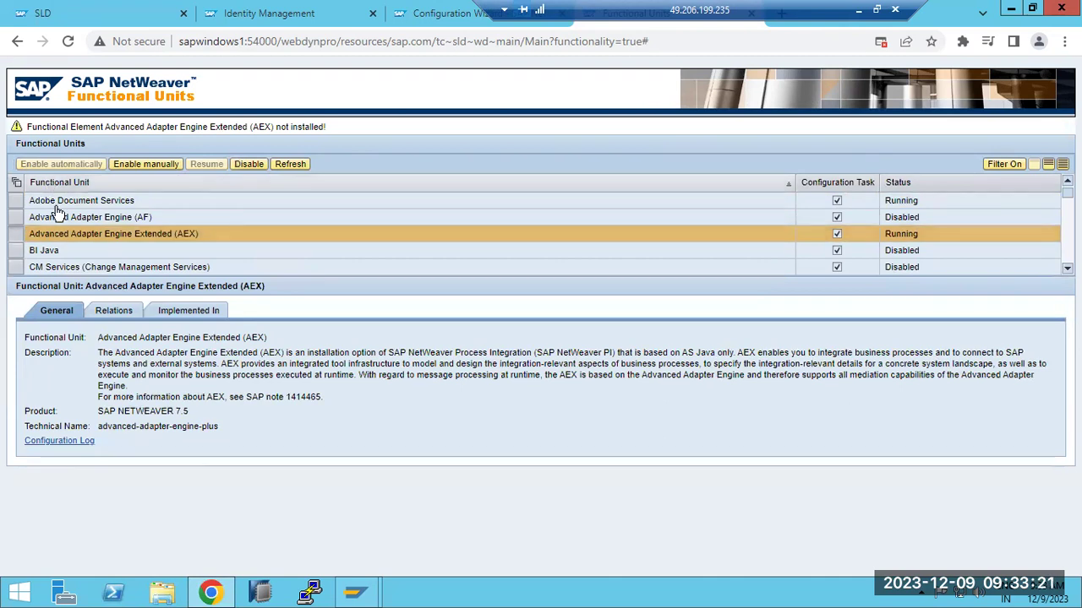
left_click_drag(103, 126, 258, 127)
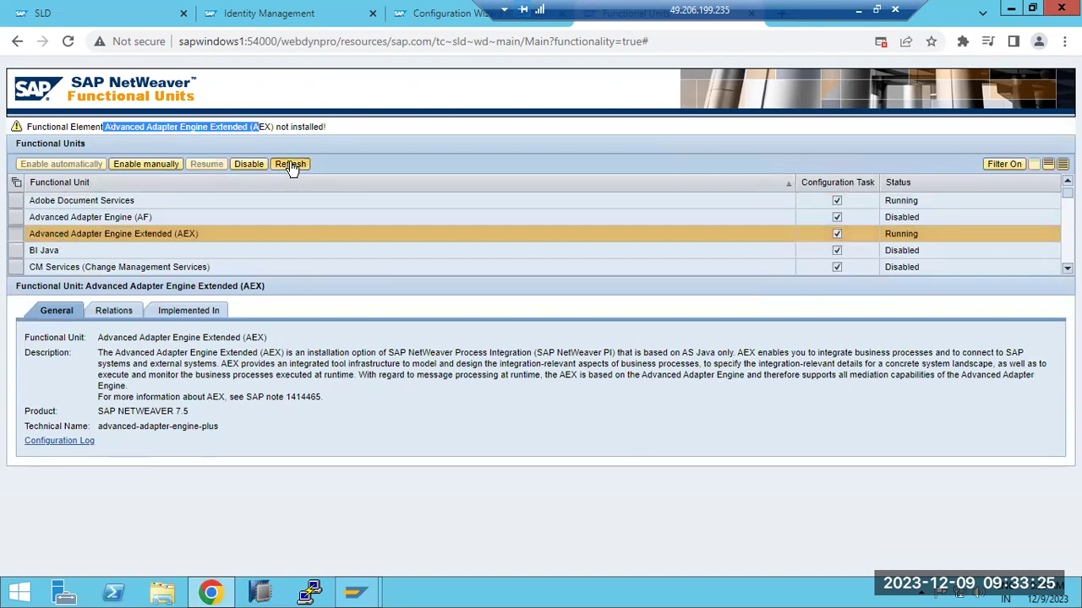
left_click(290, 166)
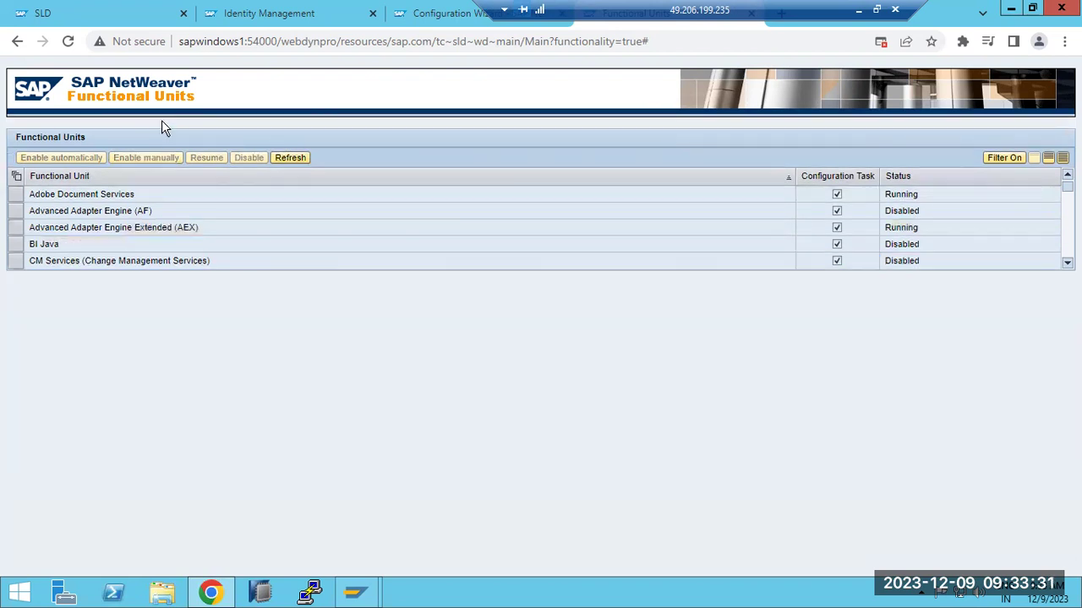
- Select the BI Java functional unit, look through the remaining functional units and start the automatic enabling of BI Java
left_click(12, 251)
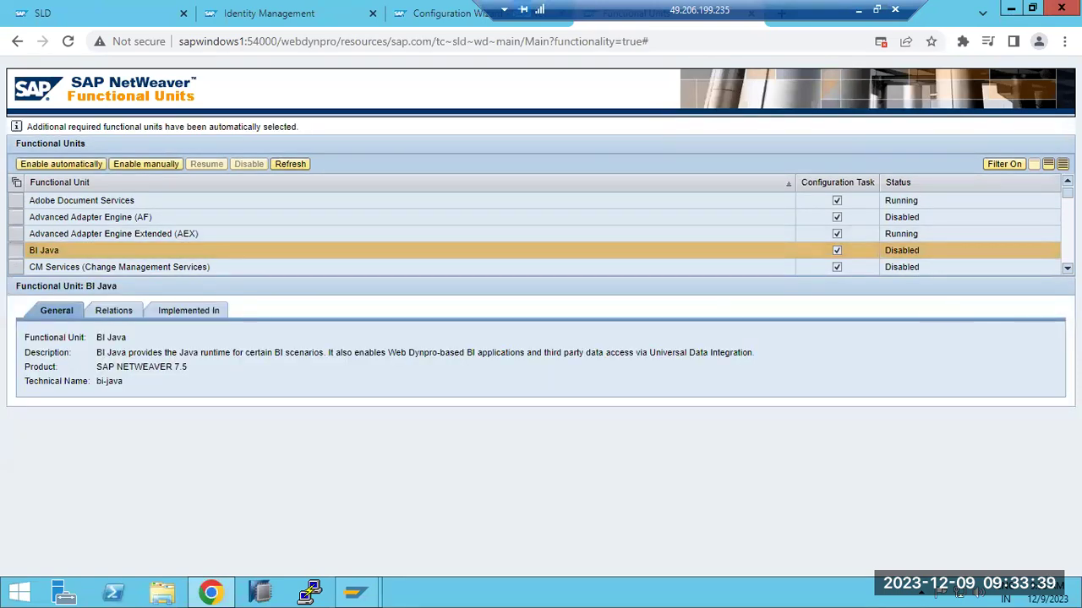
scroll(541, 233, "down", 7)
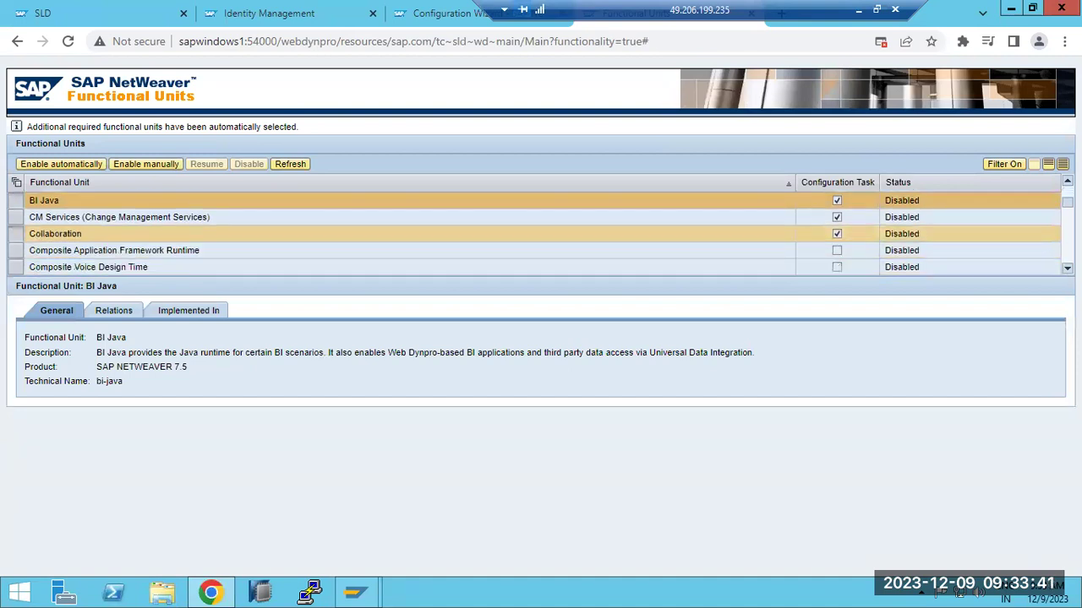
scroll(541, 233, "down", 9)
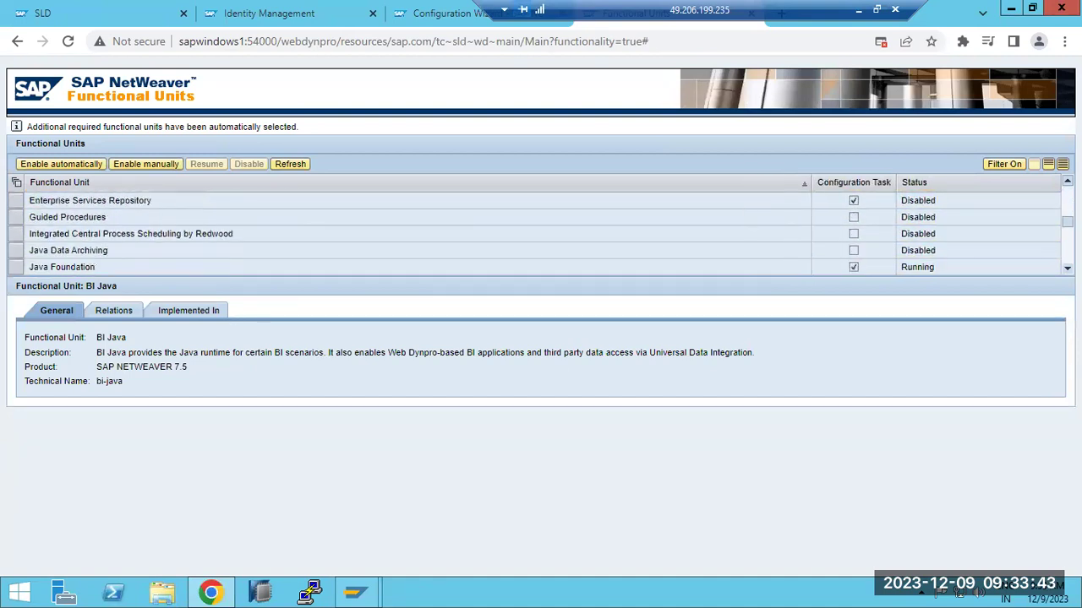
scroll(541, 233, "down", 4)
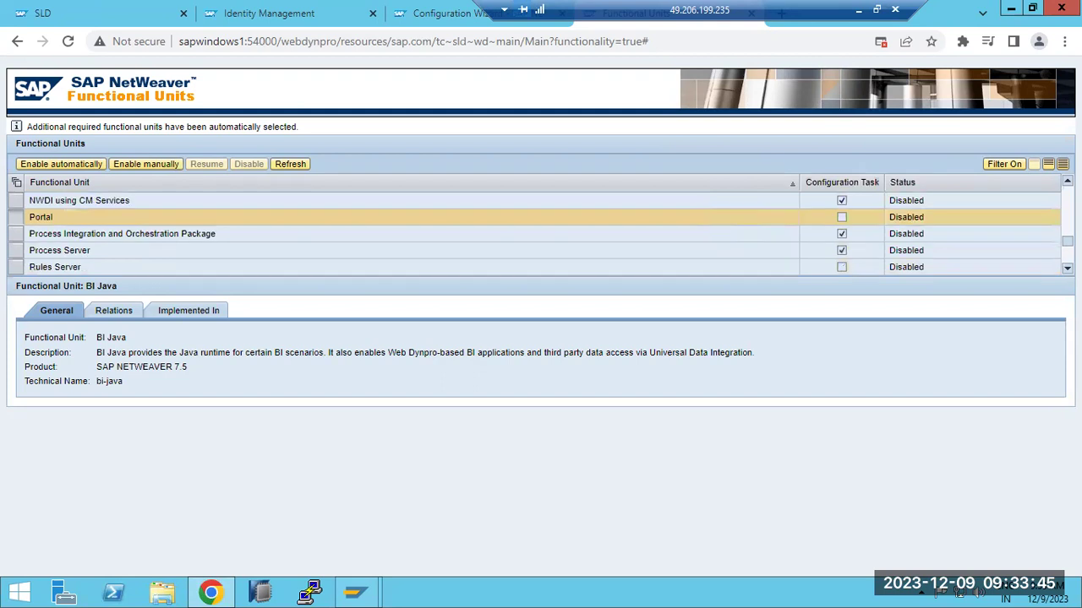
left_click(55, 165)
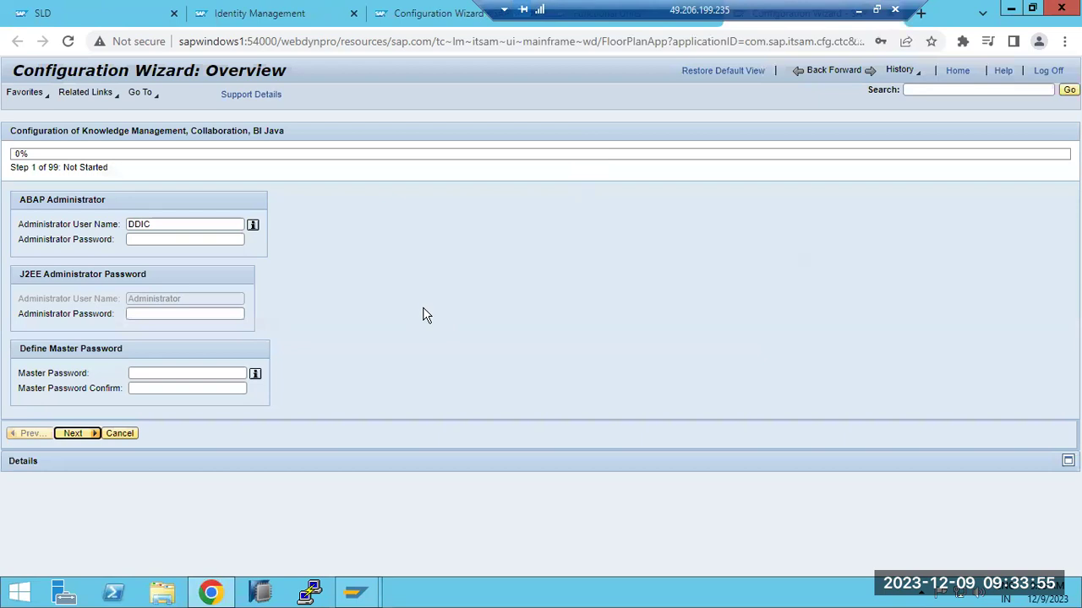
- Enter the ABAP administrator password and fill in the saved J2EE administrator password for the BI Java configuration
left_click(136, 237)
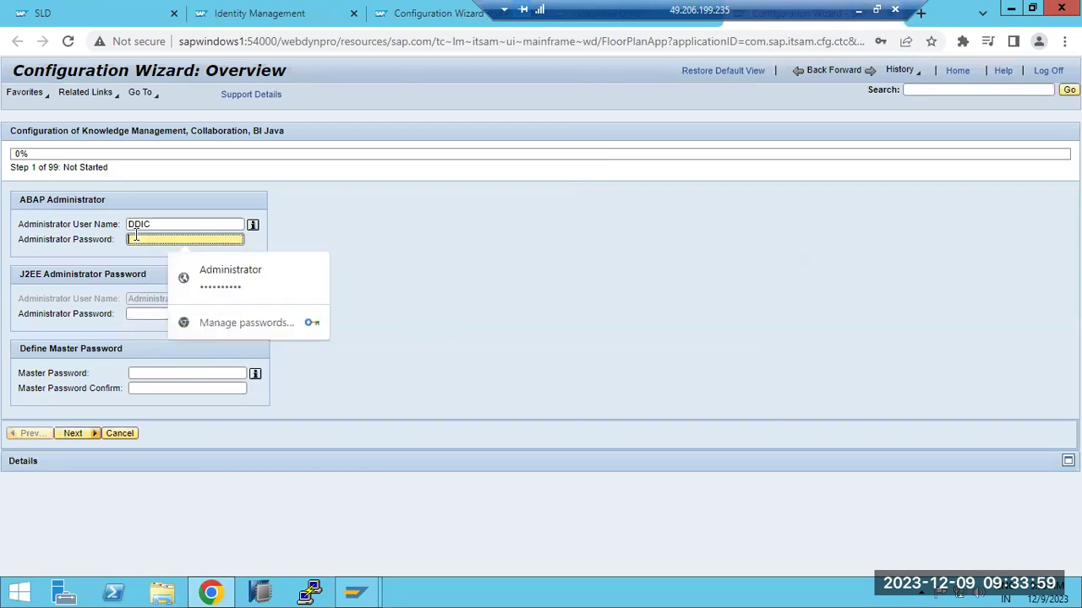
type("********")
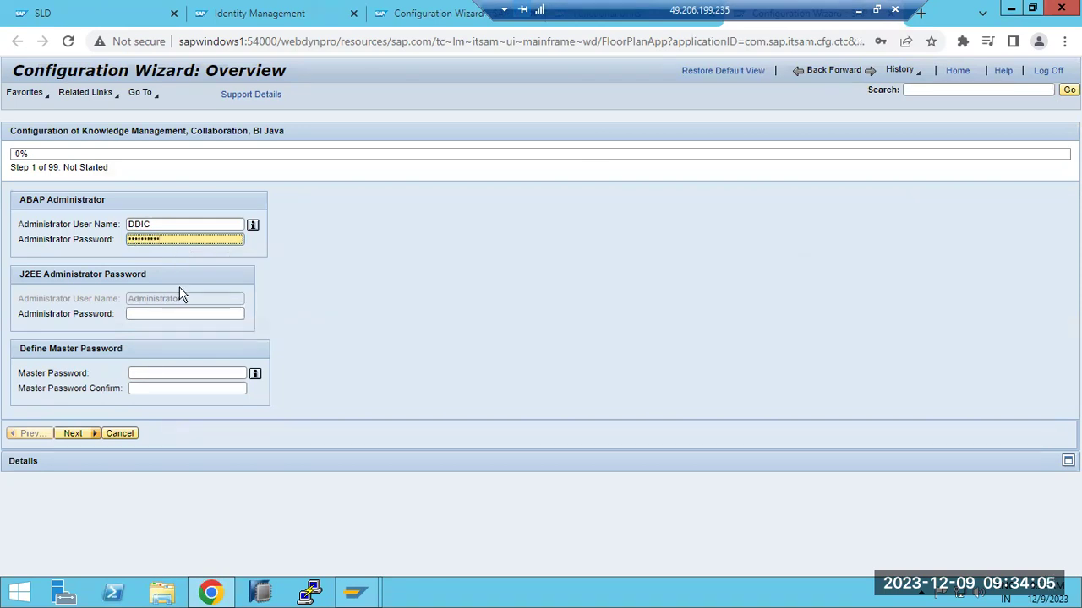
left_click(160, 313)
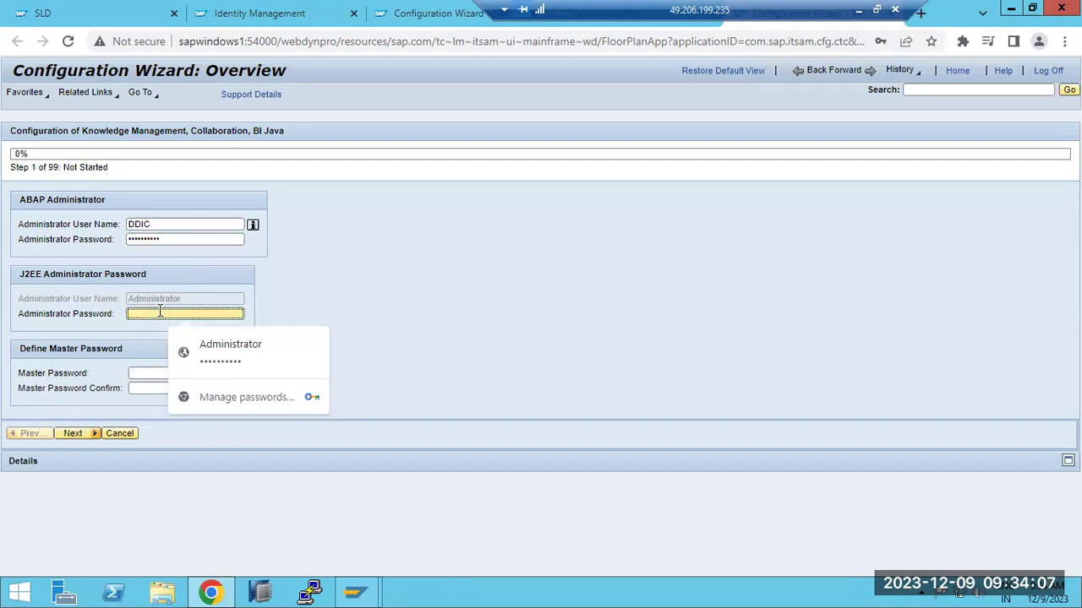
left_click(202, 345)
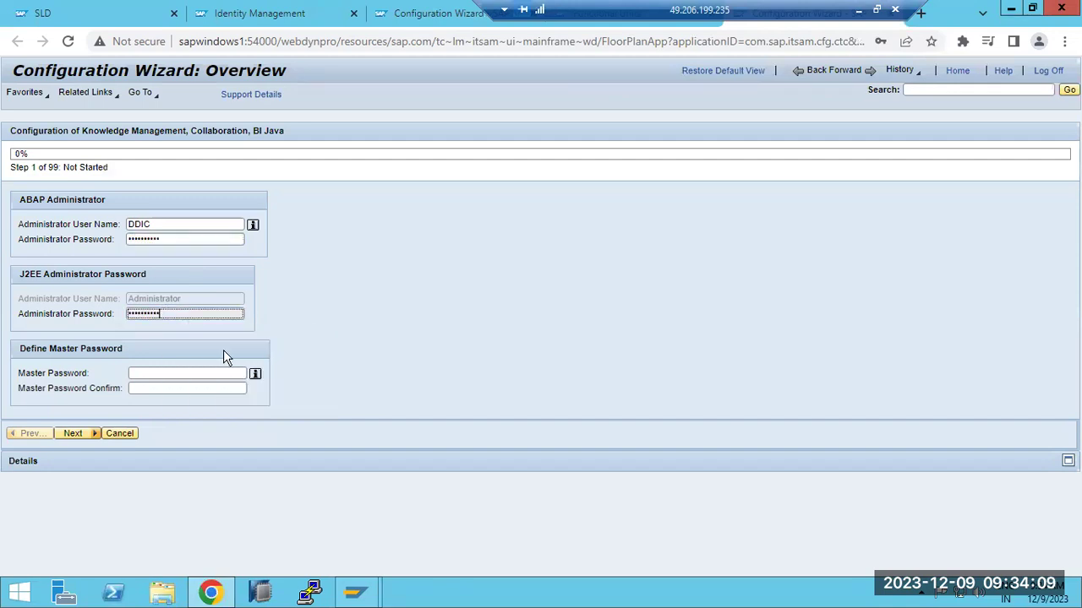
- Define and confirm the master password, continue the BI Java configuration and decline saving the password in the browser
left_click(173, 372)
type("********")
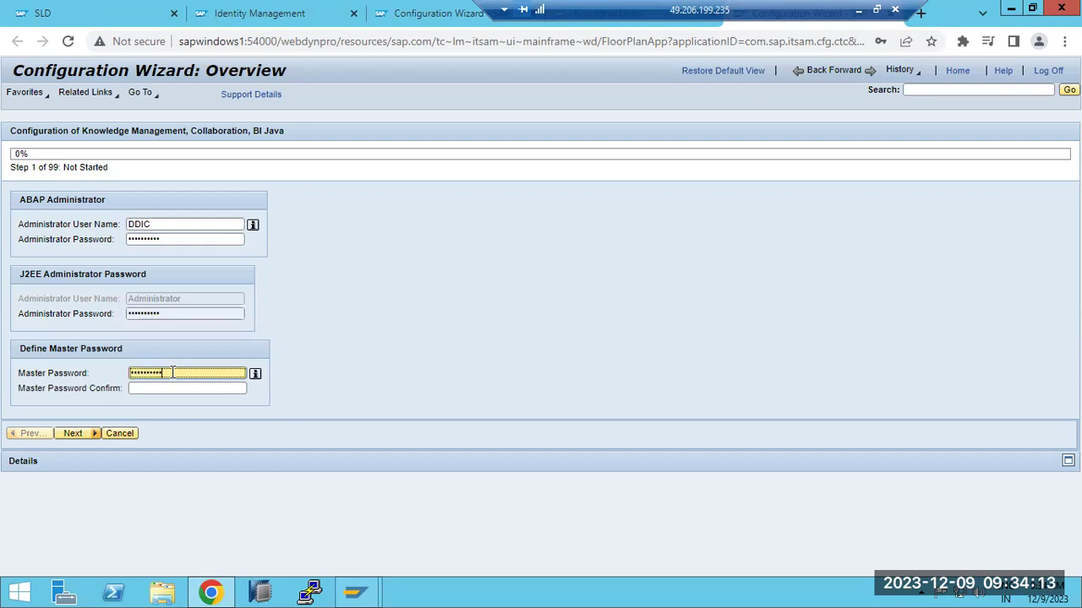
key("Tab")
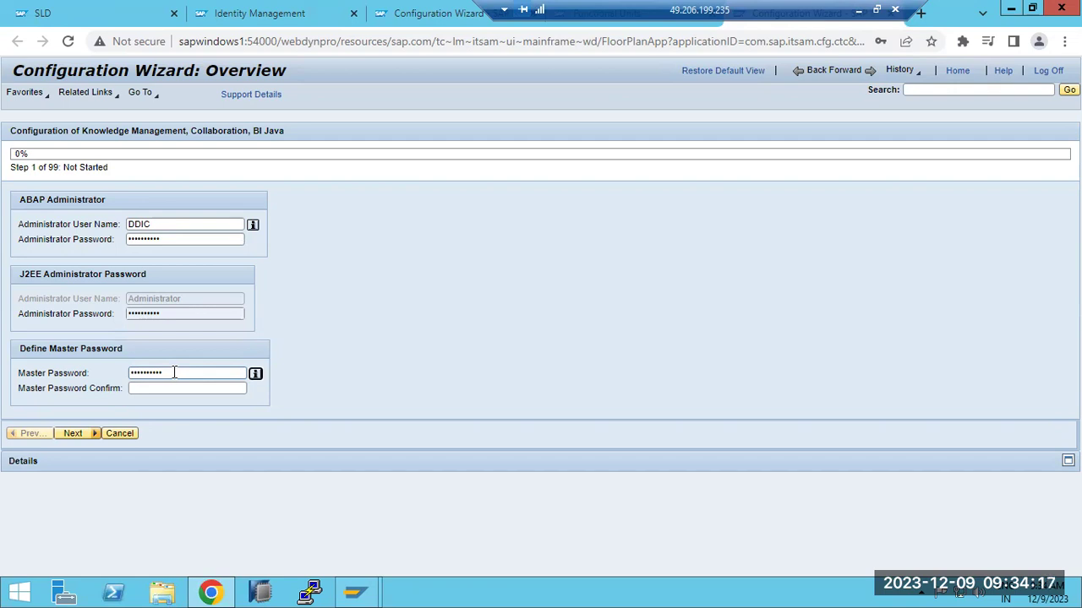
left_click(168, 383)
type("******")
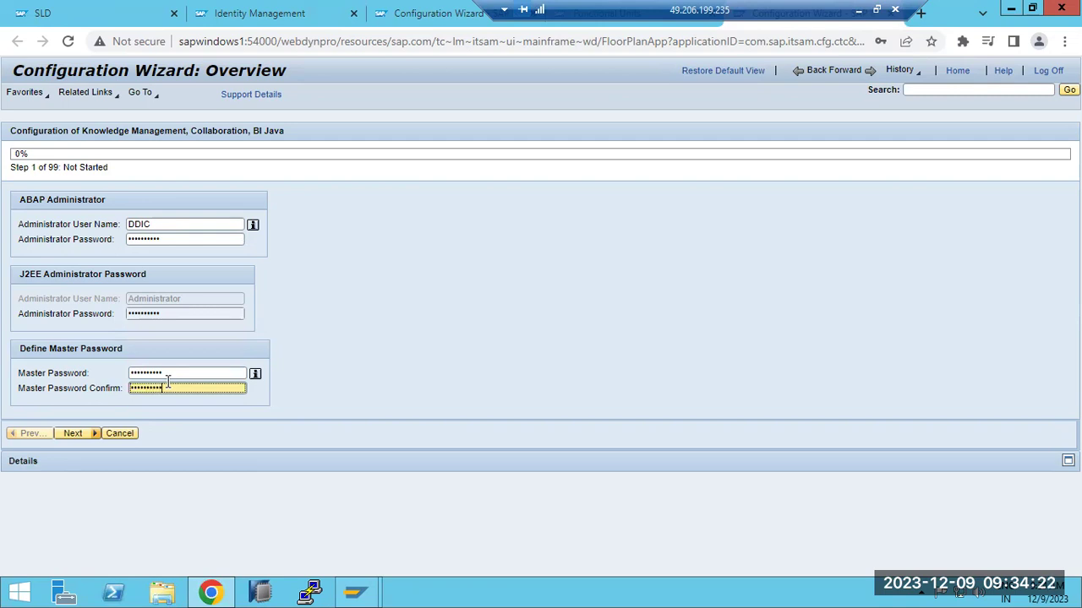
left_click(76, 437)
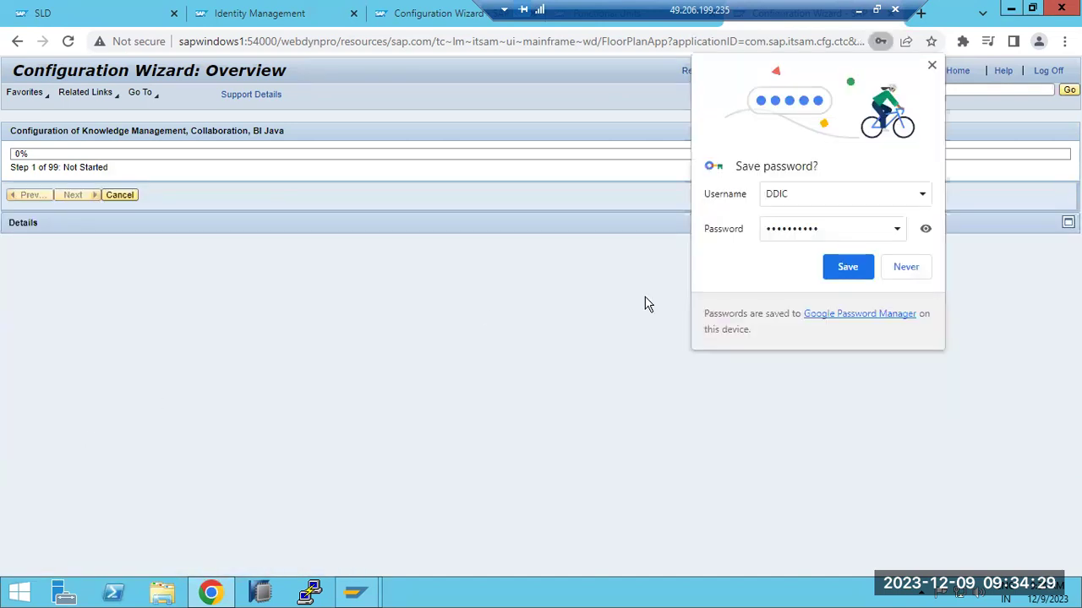
left_click(906, 269)
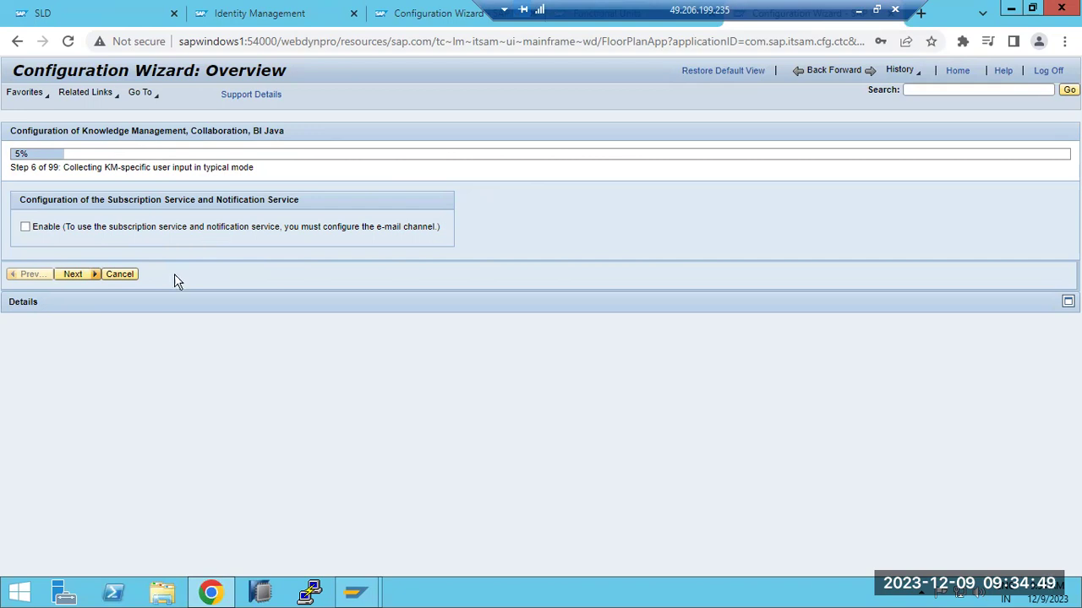
- Continue without enabling the subscription and notification services, cancel the BI Java configuration process and return to task selection
left_click(74, 275)
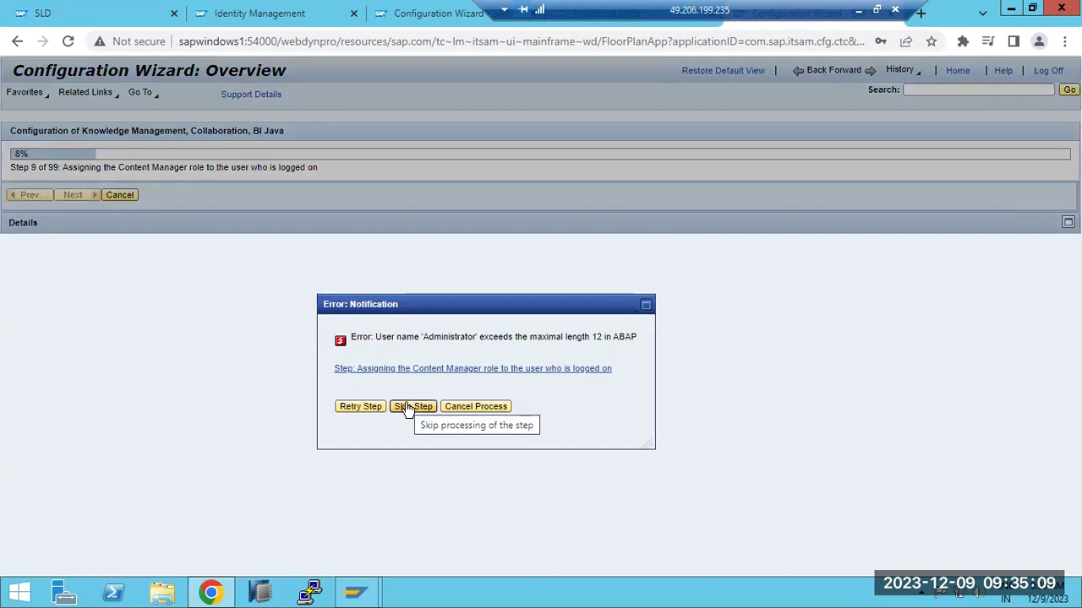
left_click(463, 411)
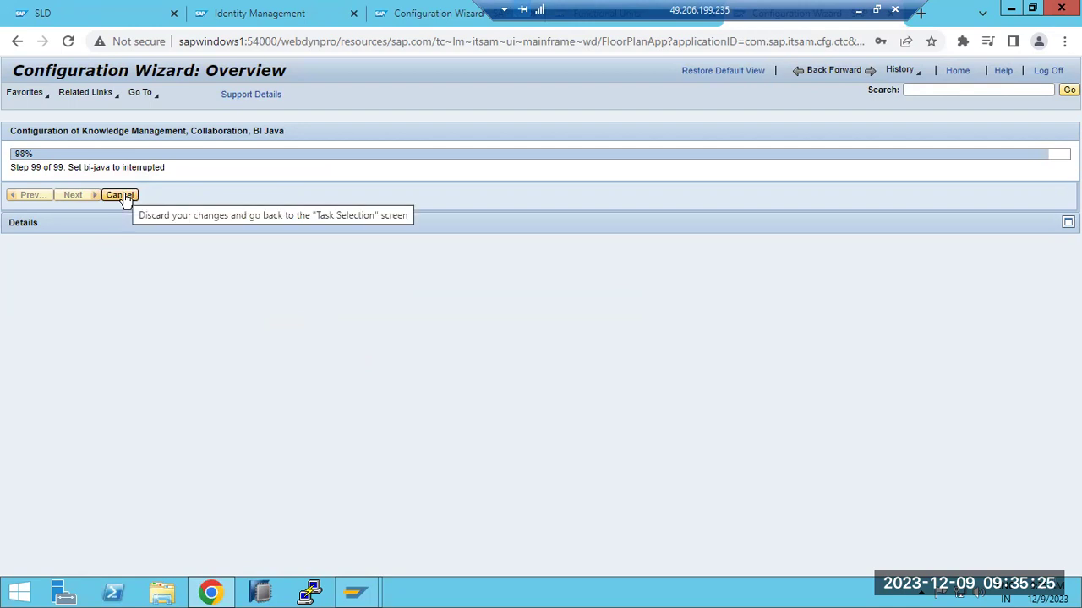
left_click(120, 196)
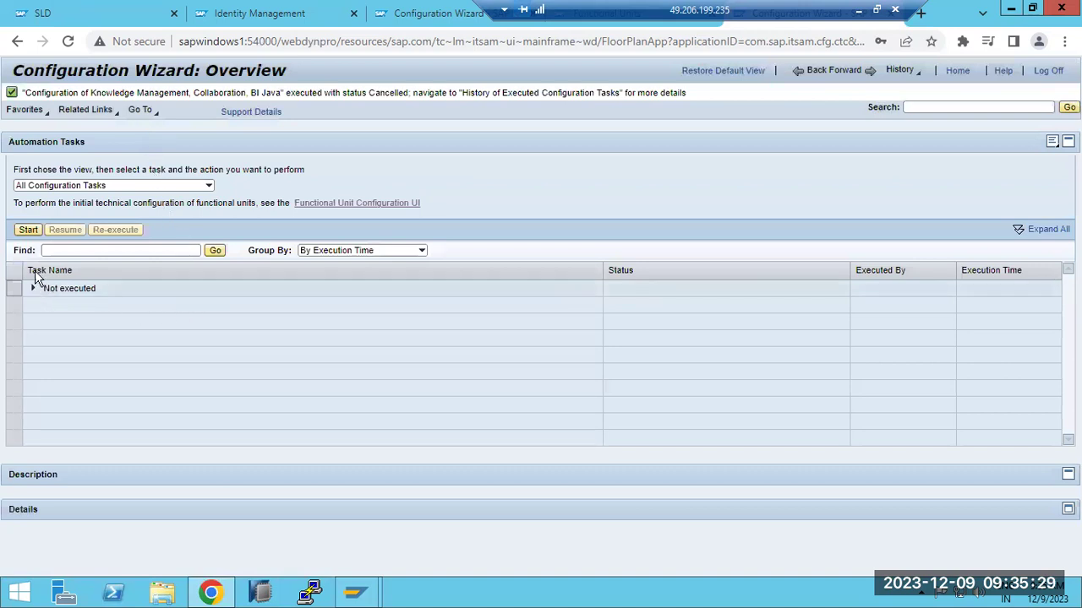
- Check the task view options, keep All Configuration Tasks and expand the group of tasks that are not executed
left_click(208, 187)
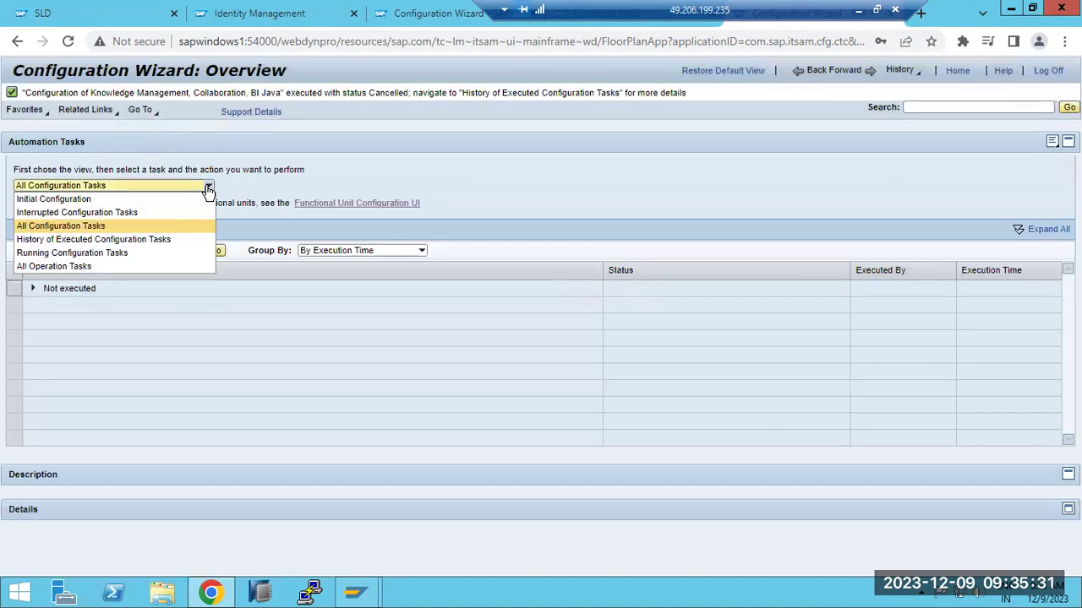
left_click(208, 188)
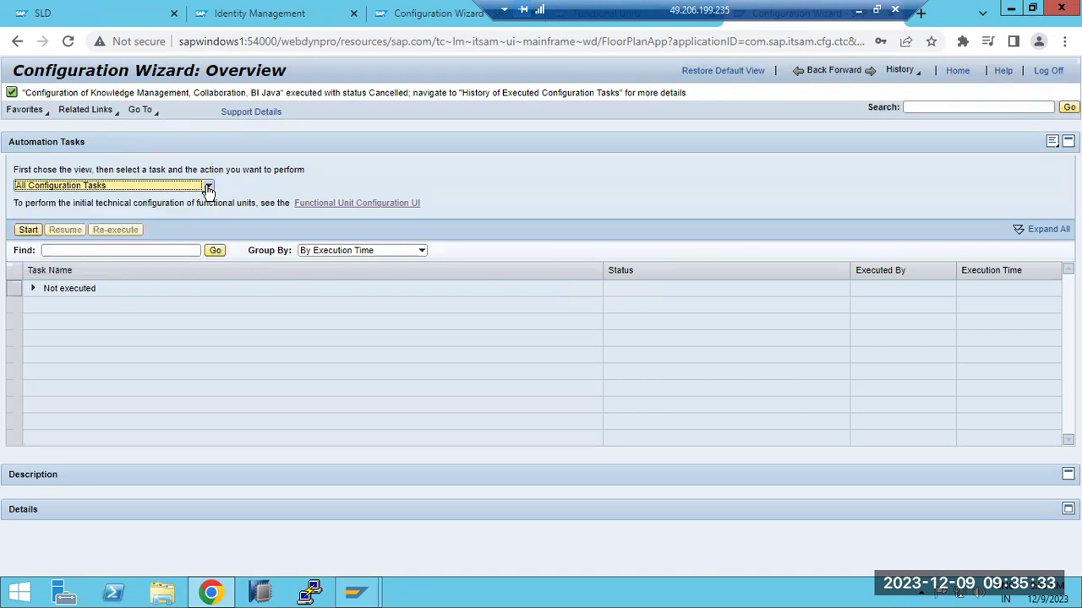
left_click(35, 289)
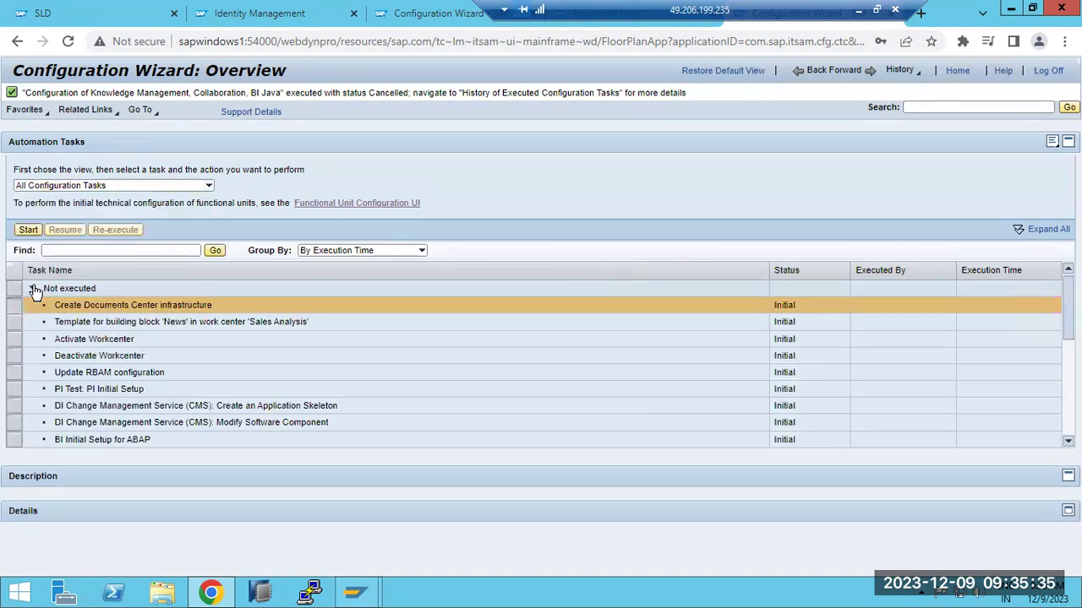
- Return to the functional units overview, refresh the list and resume the interrupted configuration of the BI Java unit
left_click(113, 391)
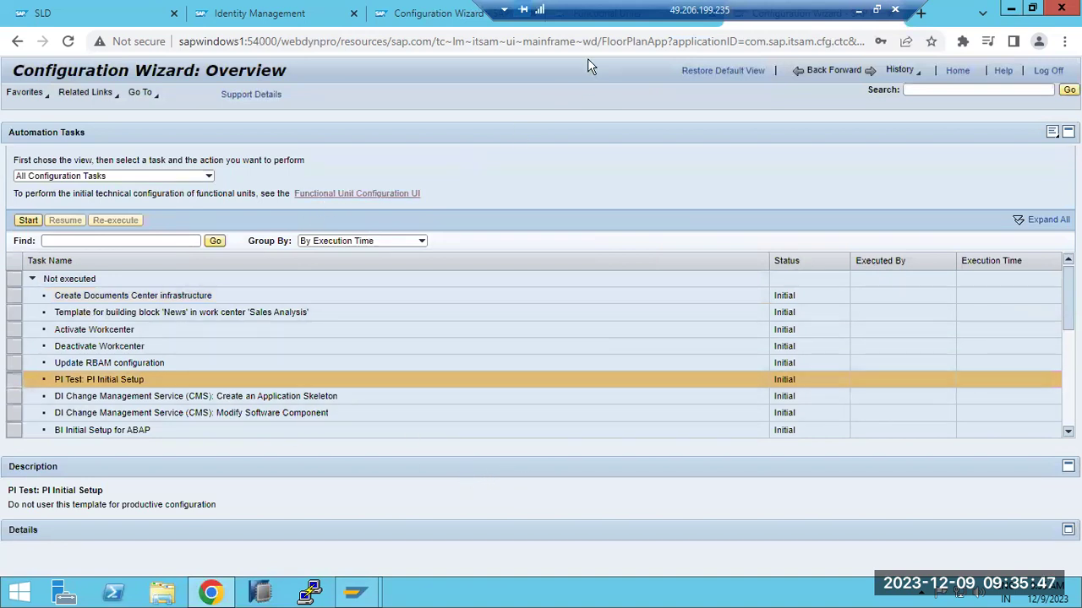
left_click(580, 24)
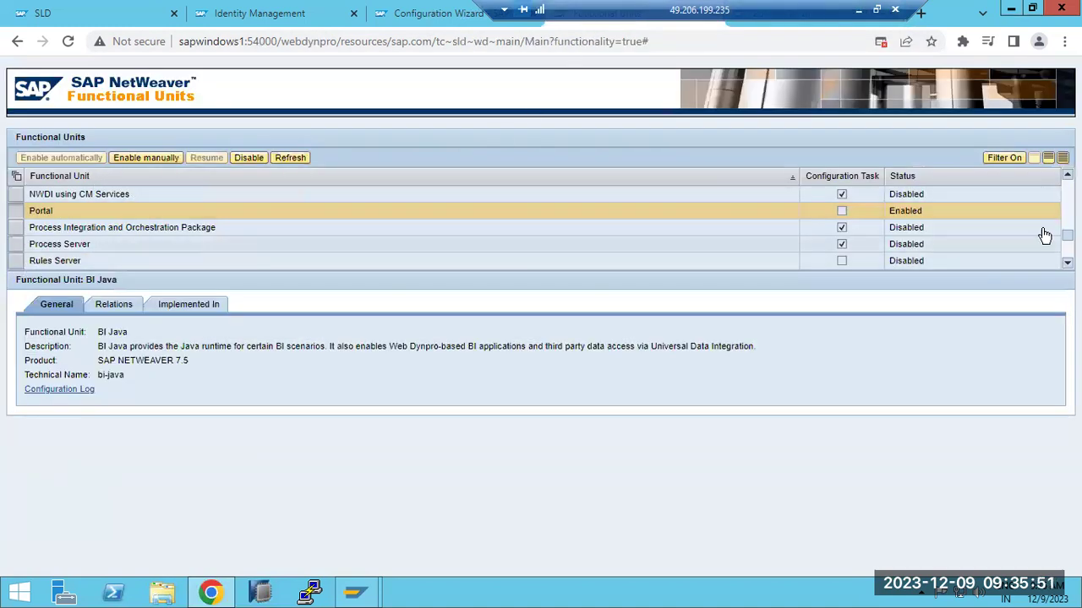
left_click(289, 158)
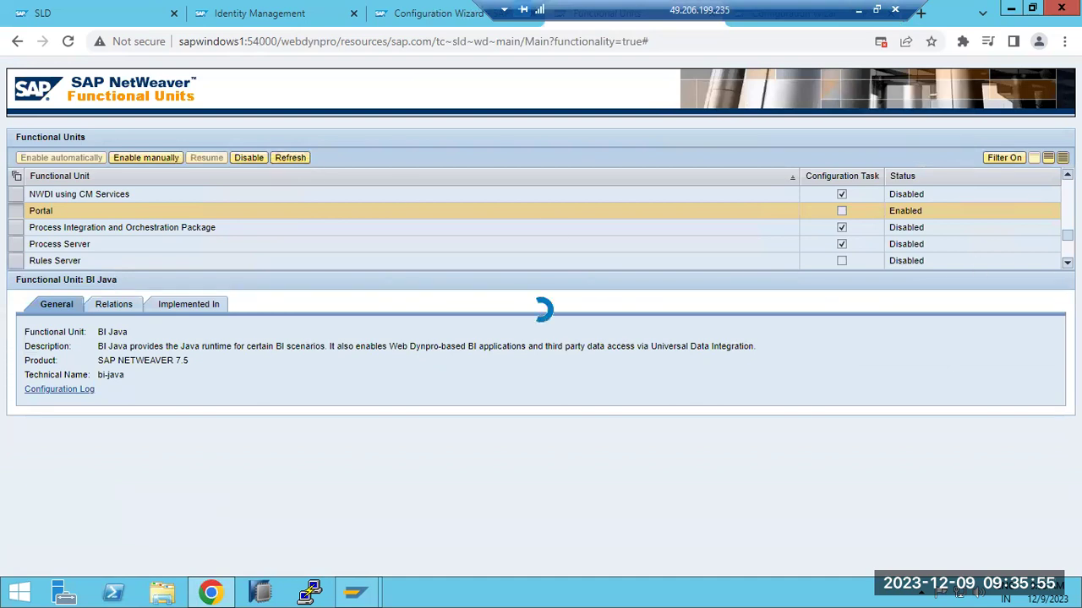
left_click_drag(1068, 234, 1067, 186)
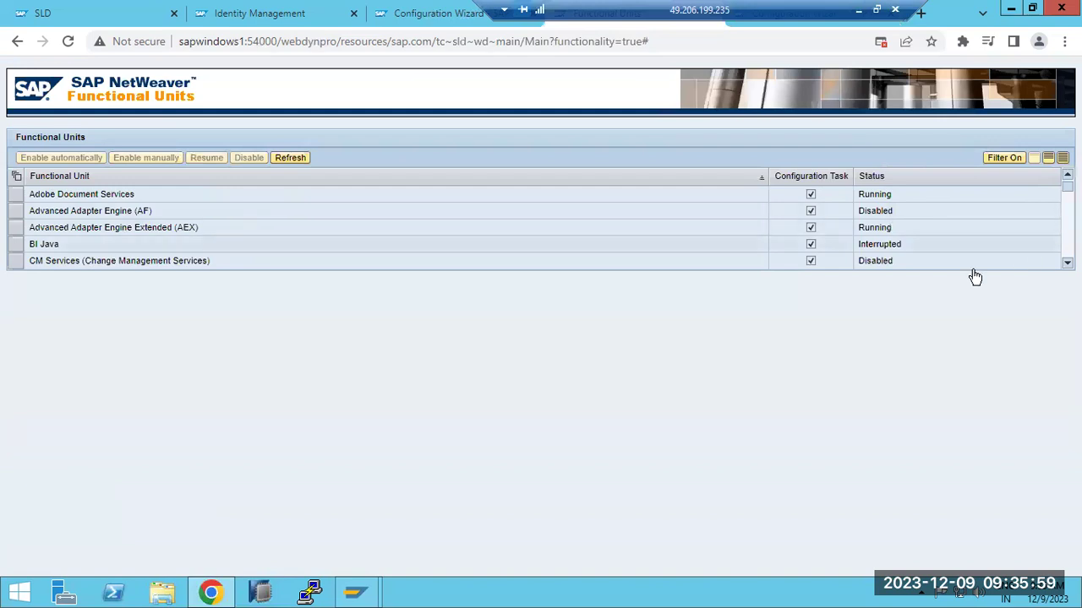
left_click(14, 250)
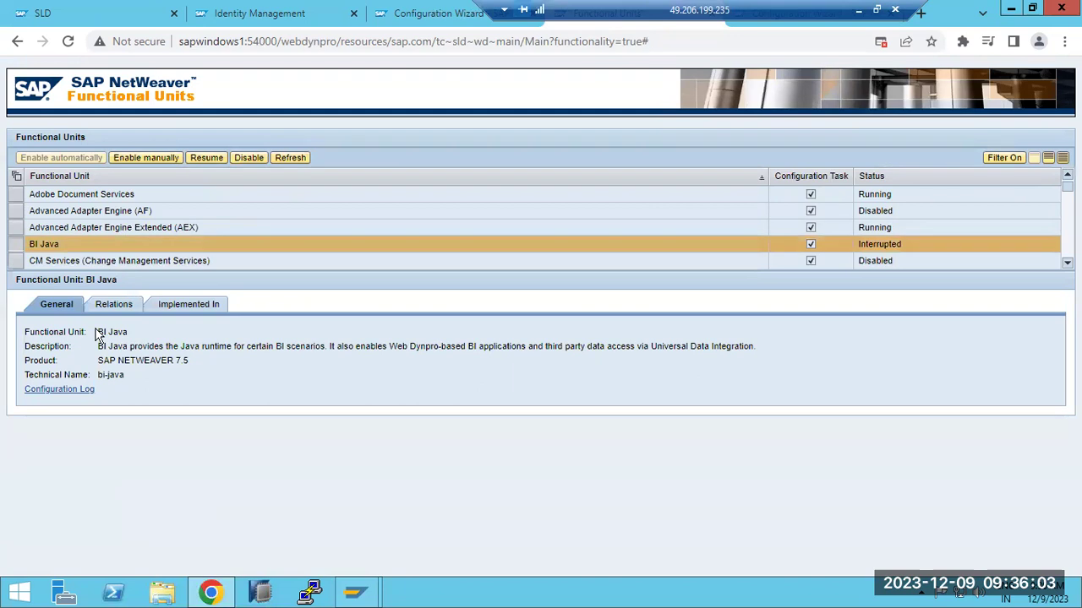
left_click(205, 158)
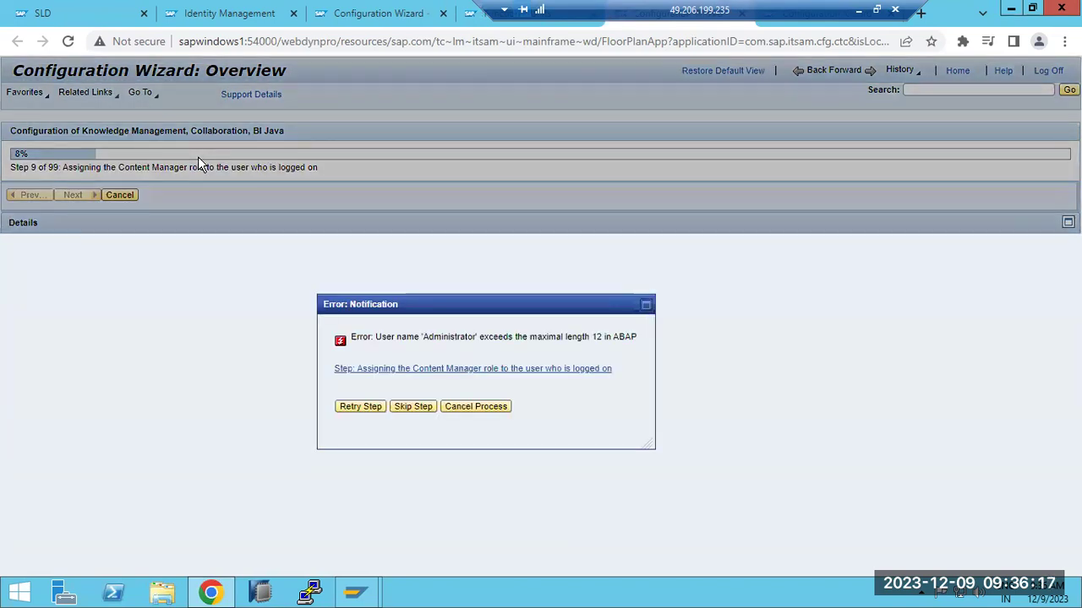
- Open the protocol of the failed Content Manager role assignment step and review its error details
left_click(463, 369)
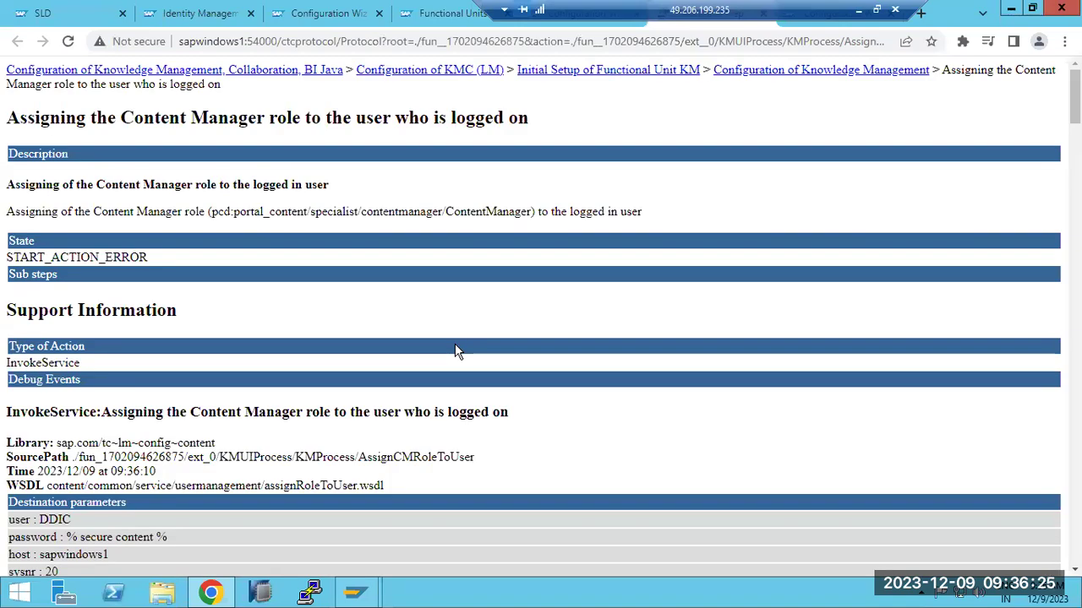
scroll(454, 345, "down", 6)
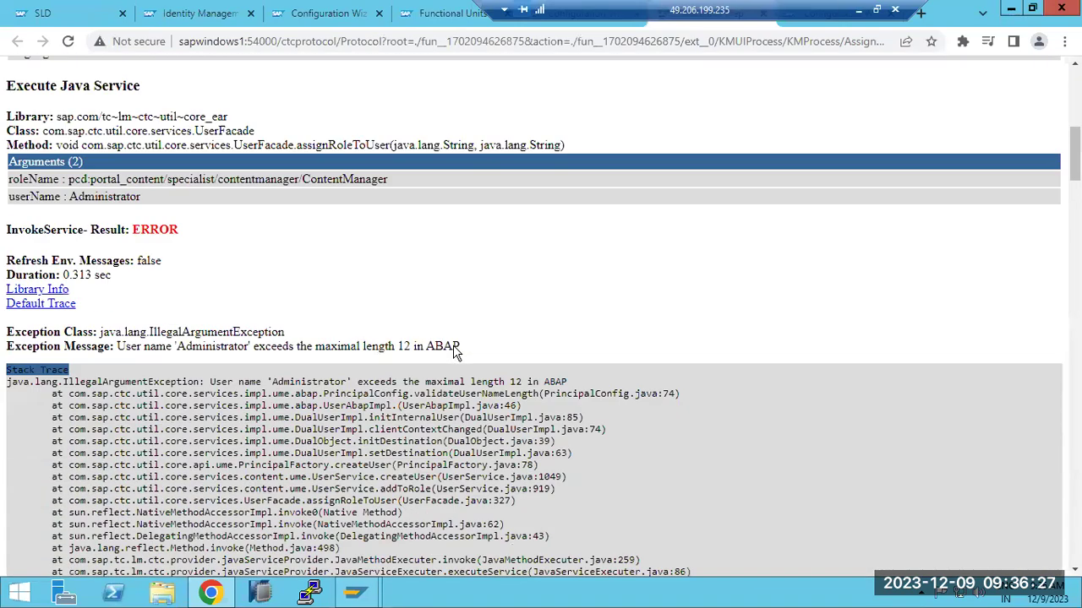
scroll(453, 346, "up", 6)
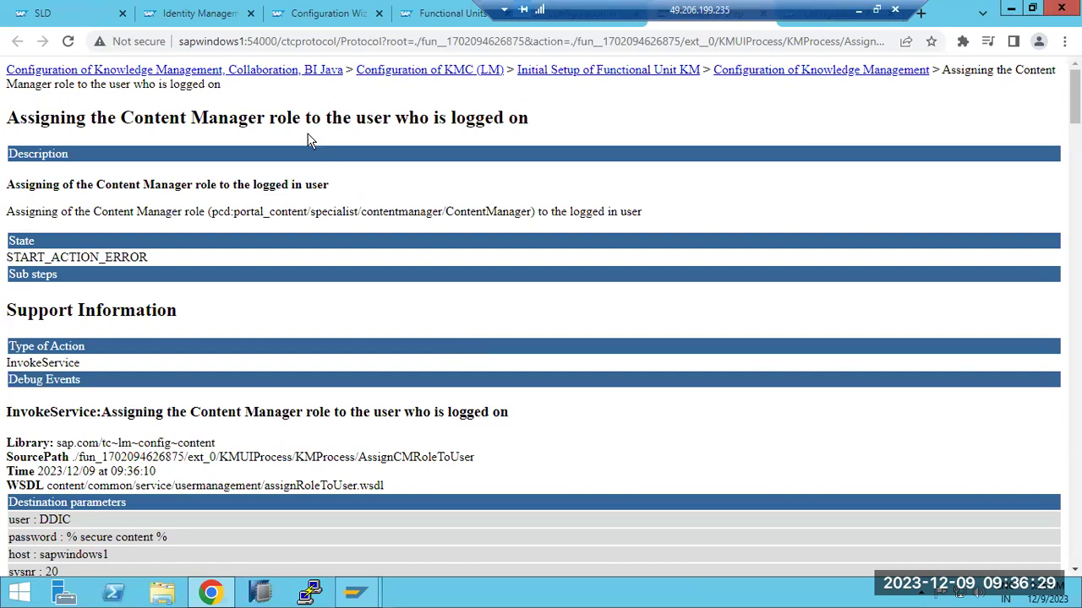
- Return to the resumed BI Java configuration, skip the Content Manager role assignment step and close the pages no longer needed
left_click(275, 26)
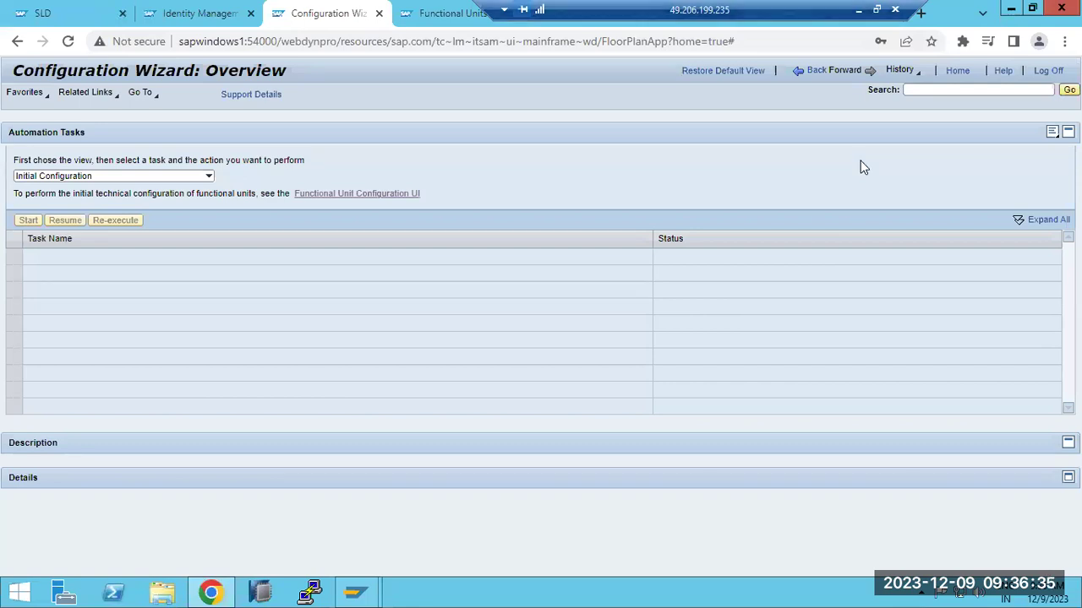
left_click(449, 14)
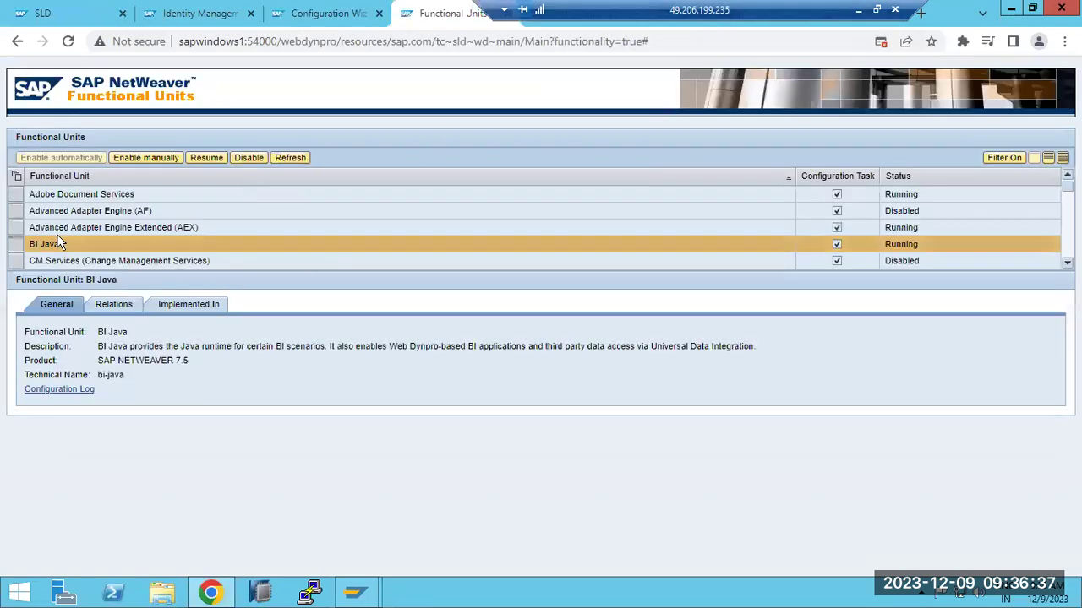
left_click_drag(654, 9, 248, 10)
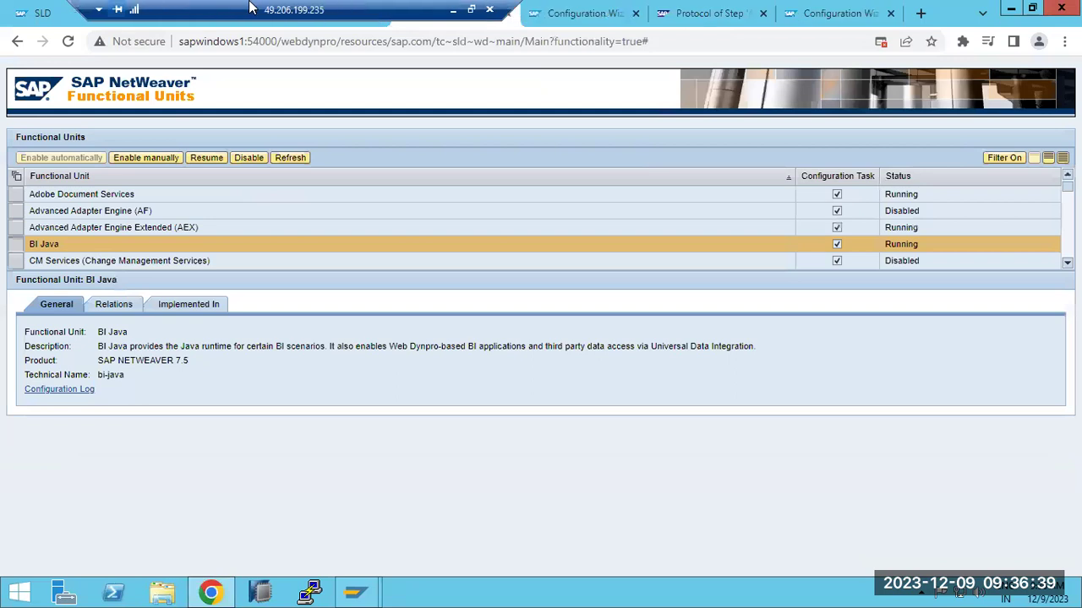
left_click(572, 16)
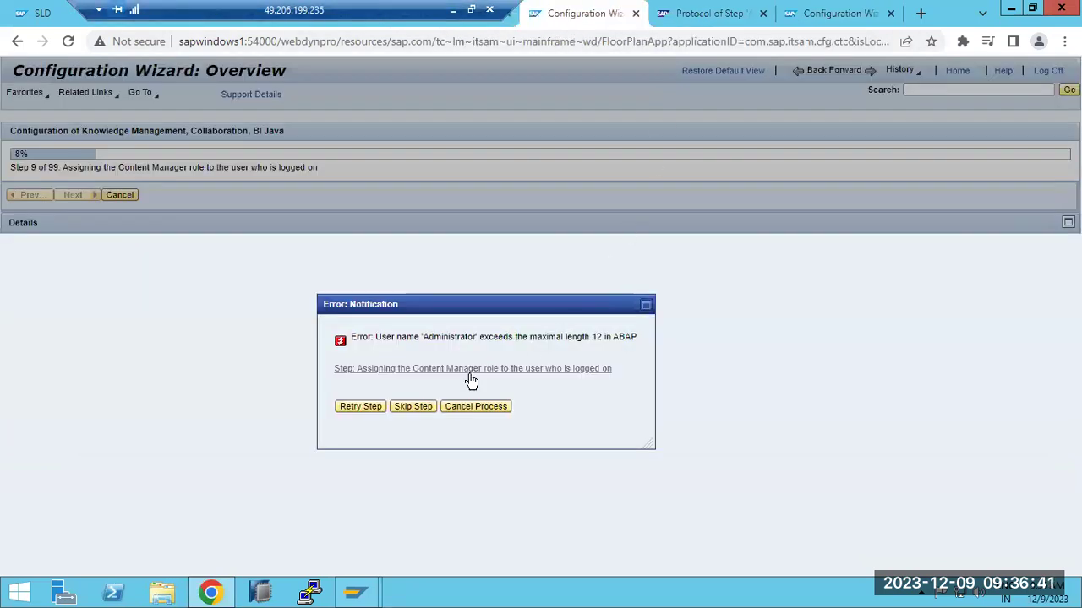
left_click(414, 406)
left_click(765, 17)
left_click(764, 17)
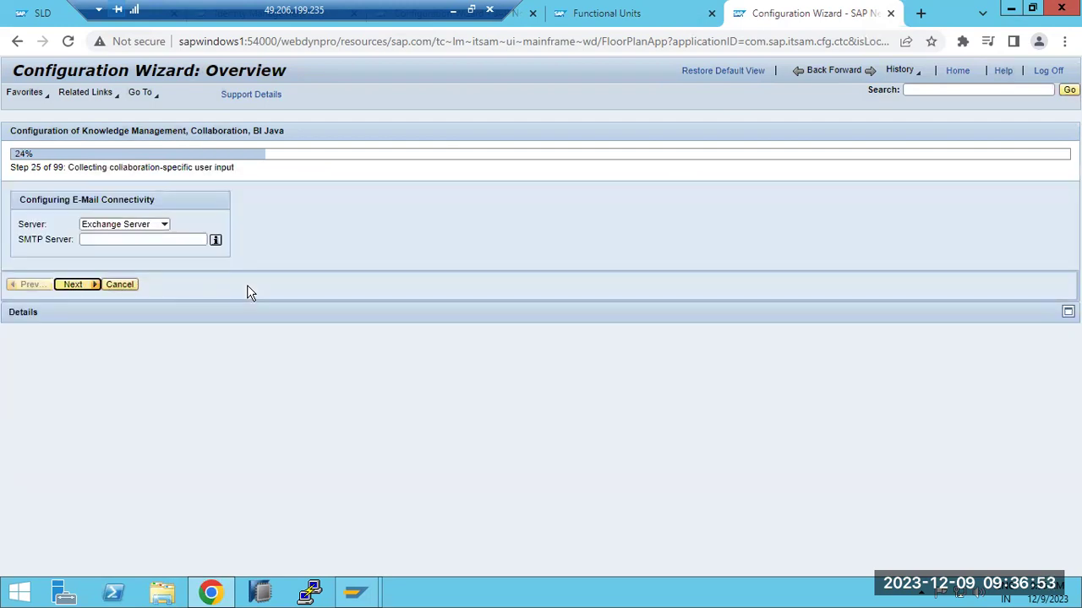
- Keep Exchange Server as the e-mail server type and try to continue without entering an SMTP server
left_click(165, 226)
left_click(160, 236)
left_click(73, 285)
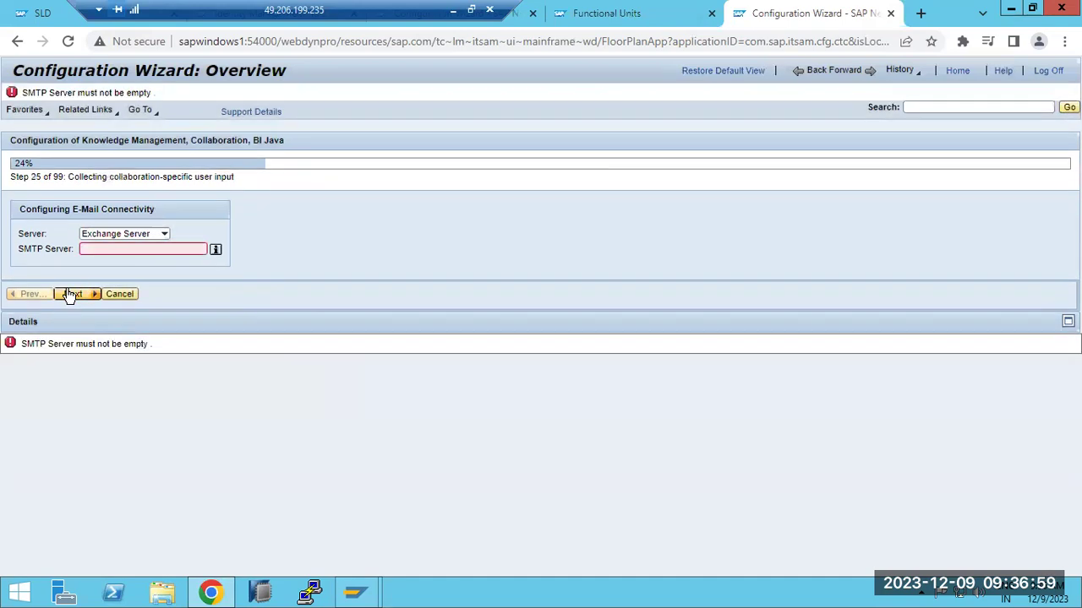
left_click(101, 250)
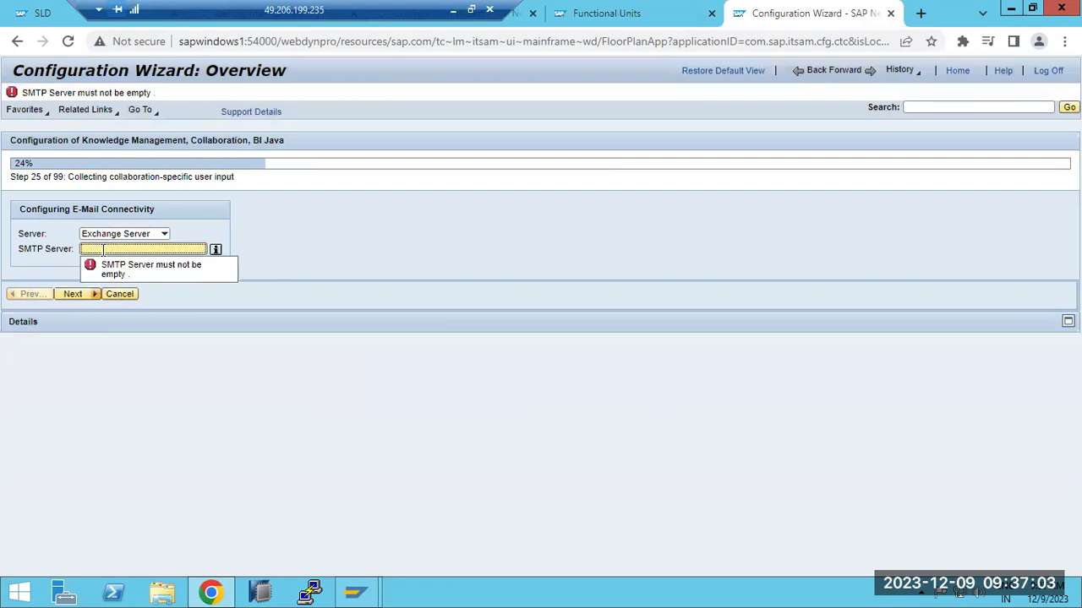
- Interrupt the BI Java configuration task, confirm the interruption and close this Configuration Wizard page
left_click(124, 296)
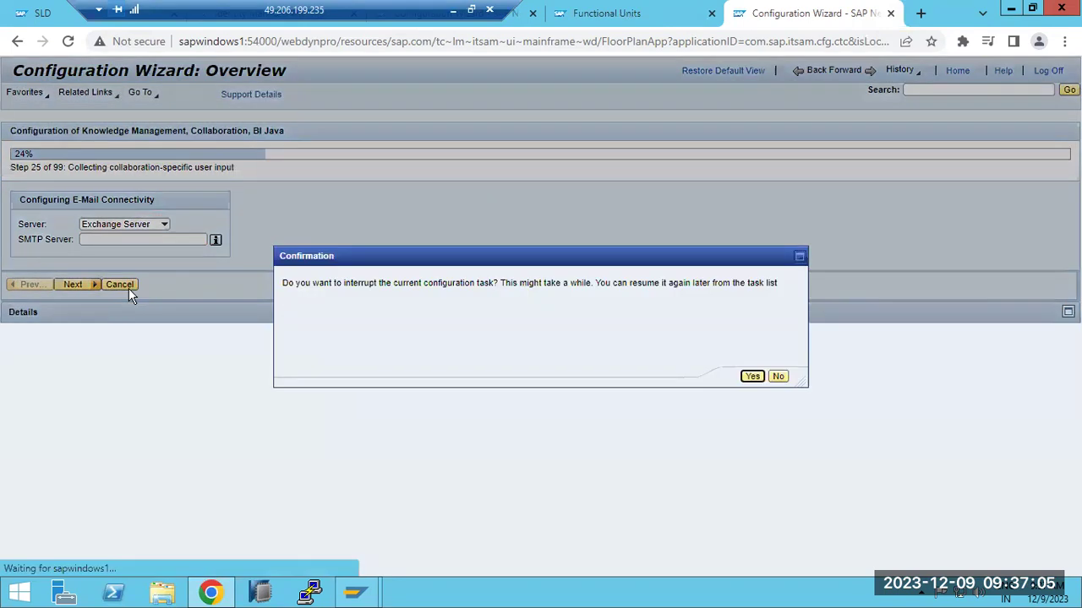
left_click(751, 376)
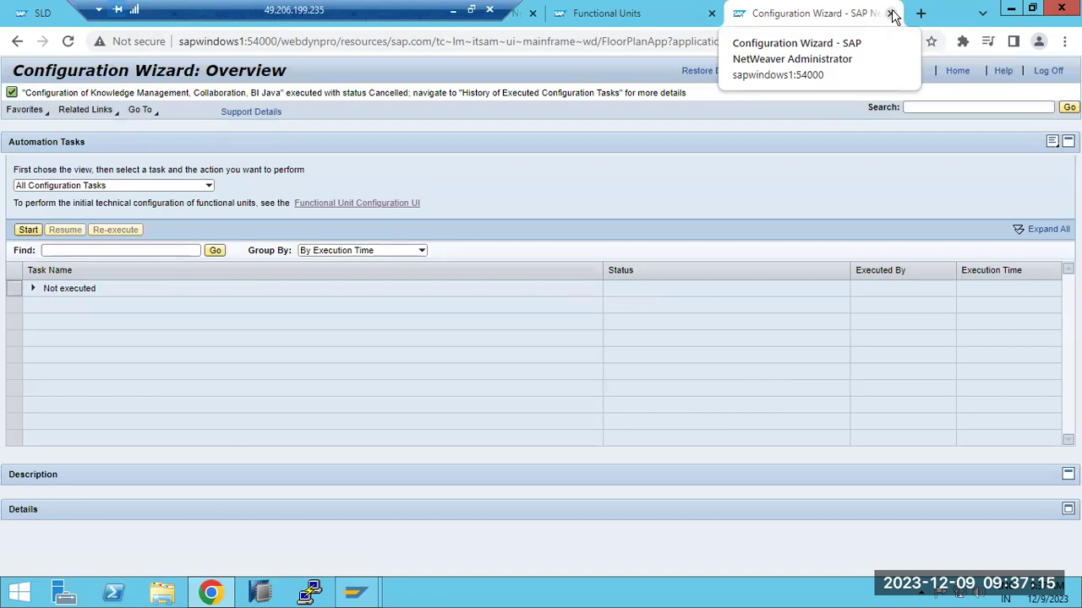
left_click(892, 14)
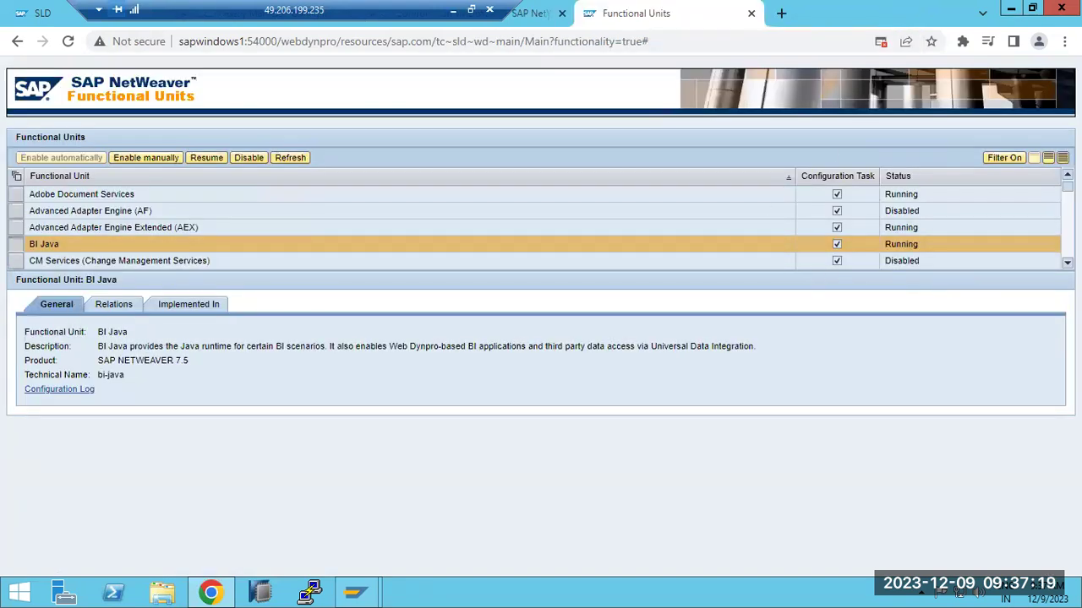
- Look through the functional units and their statuses, and refresh the list
scroll(541, 228, "down", 4)
scroll(541, 228, "down", 7)
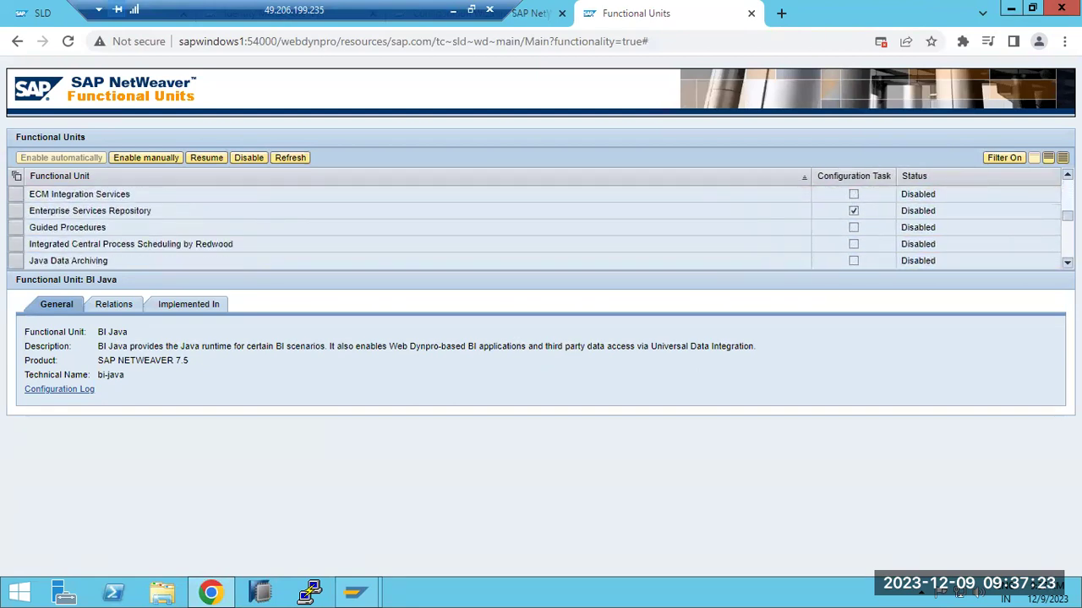
scroll(541, 227, "down", 1)
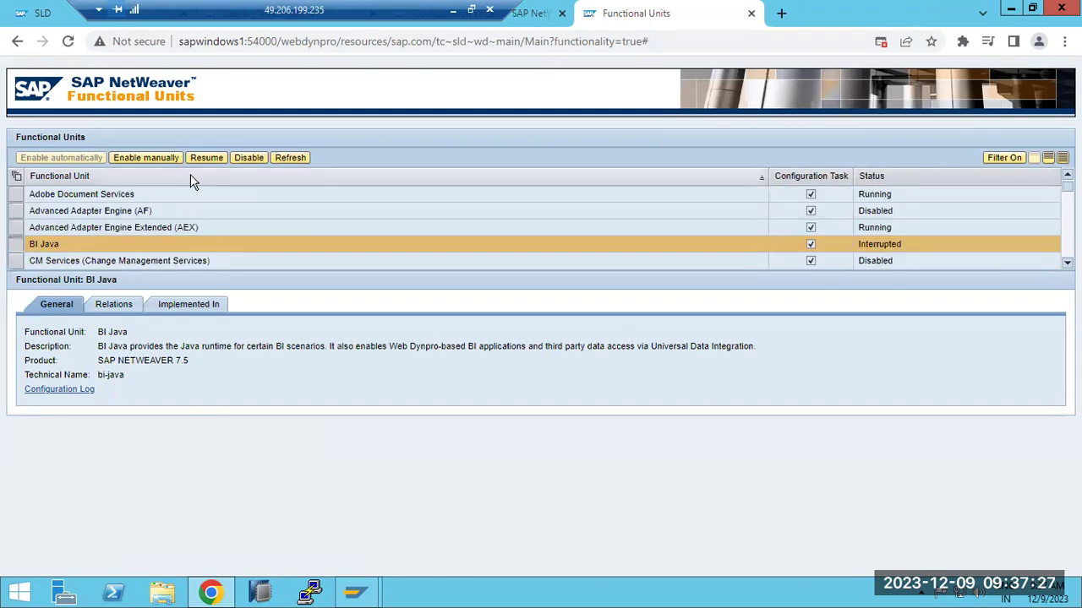
left_click(293, 160)
- Close the Functional Units and remaining Configuration Wizard pages, and go to the System Landscape Directory home page
left_click(752, 14)
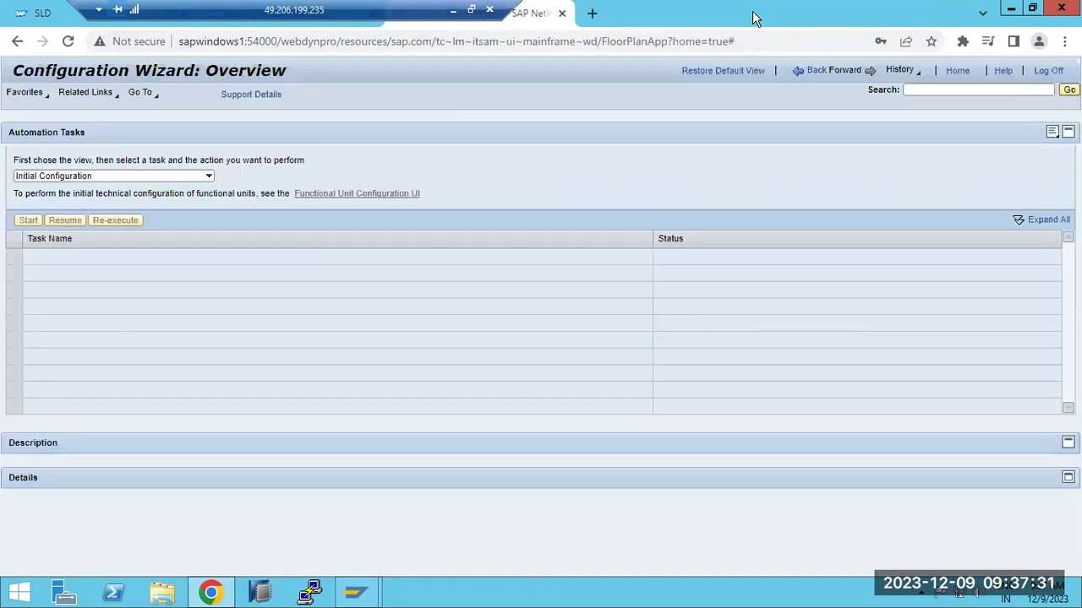
left_click(561, 14)
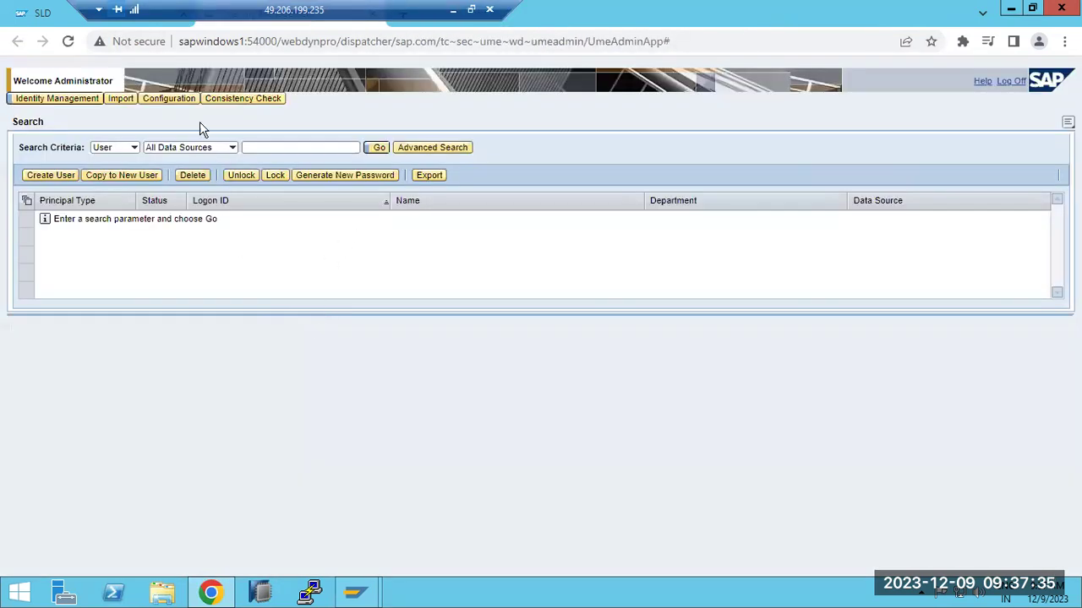
left_click(68, 15)
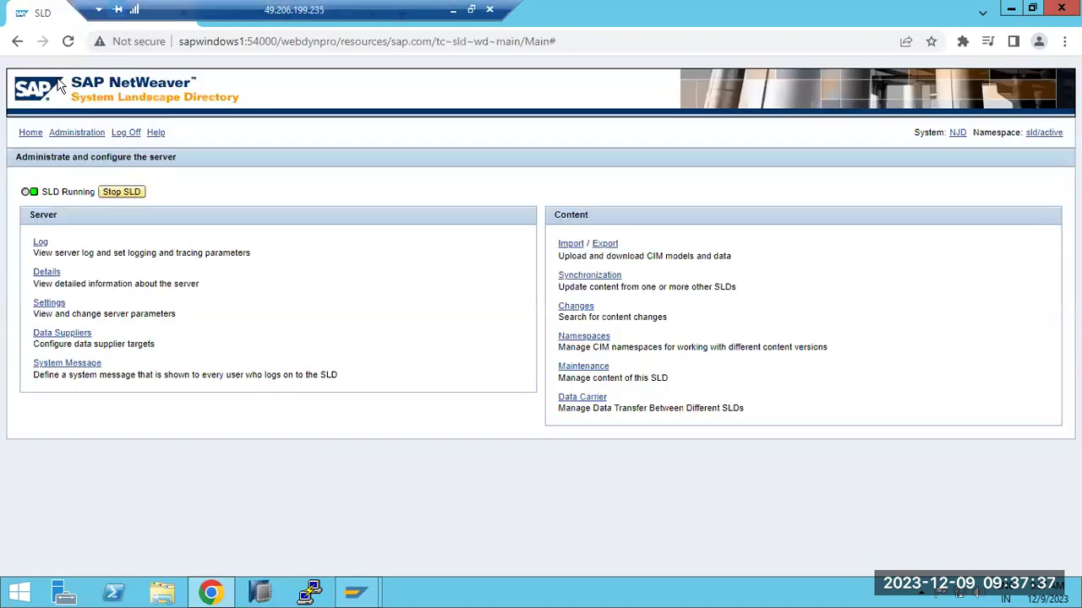
left_click(67, 40)
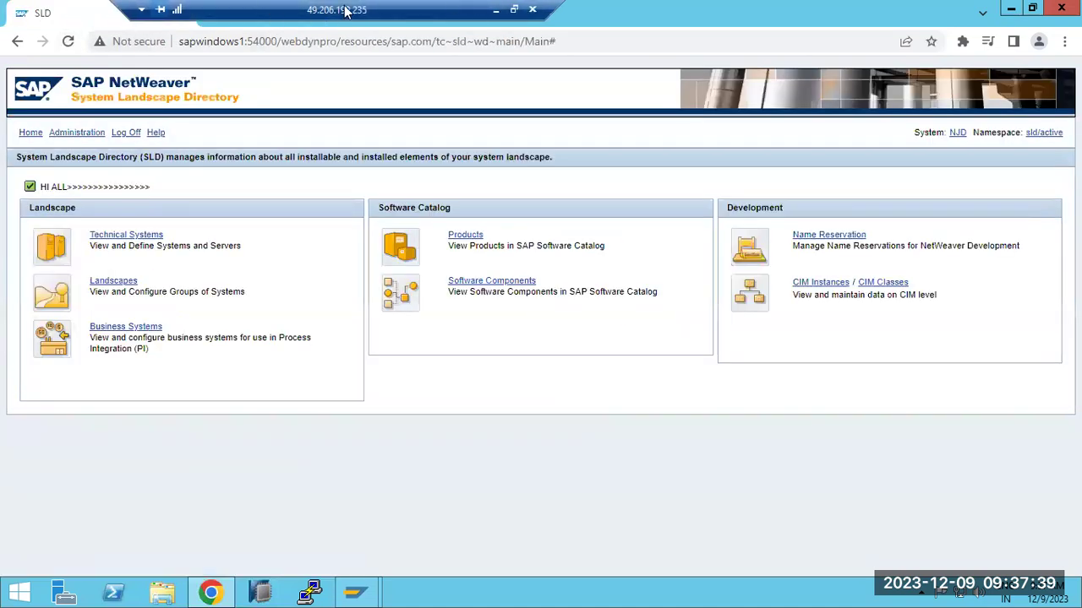
- Open SAP NetWeaver Administrator at sapwindows1:54000/nwa in place of the Identity Management page
left_click_drag(345, 10, 603, 11)
left_click(270, 14)
left_click_drag(278, 42, 991, 69)
type("/nwa")
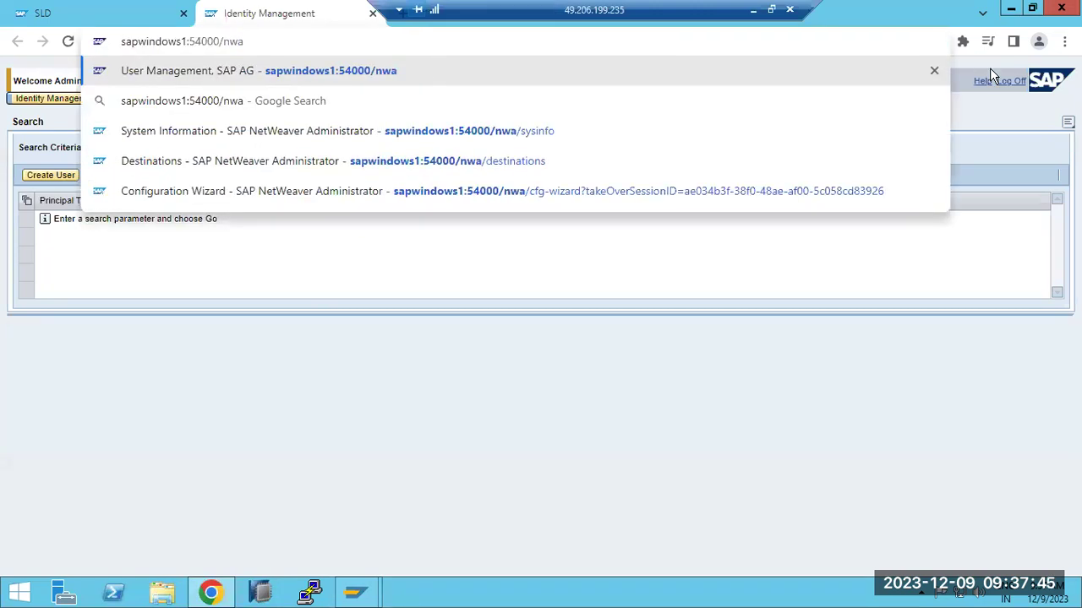
key("Return")
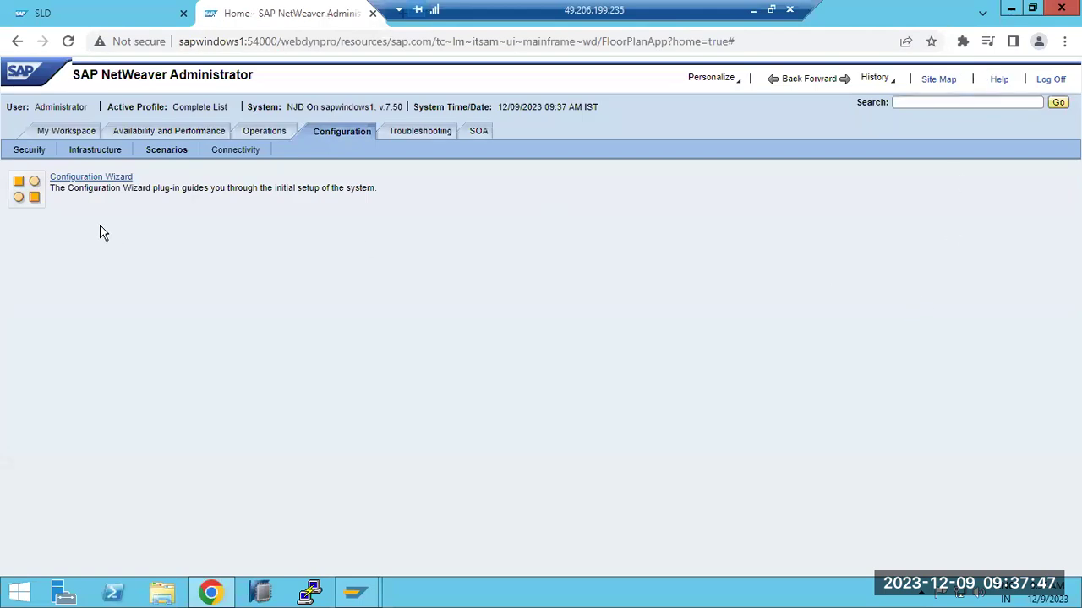
- Show the connectivity configuration functions and read the description of the JCo RFC Provider
left_click(233, 152)
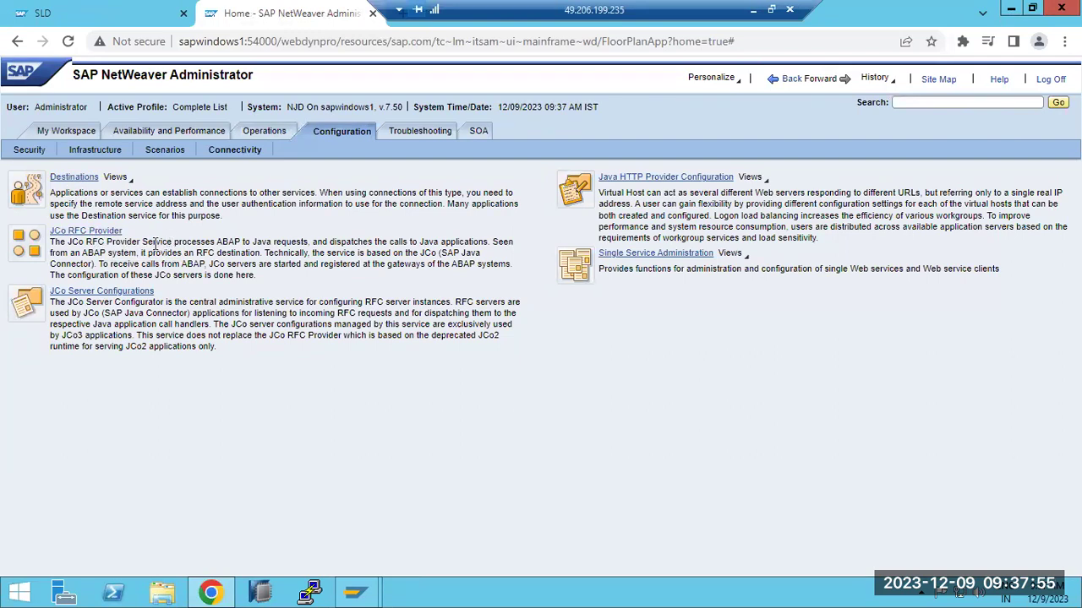
left_click_drag(154, 242, 422, 254)
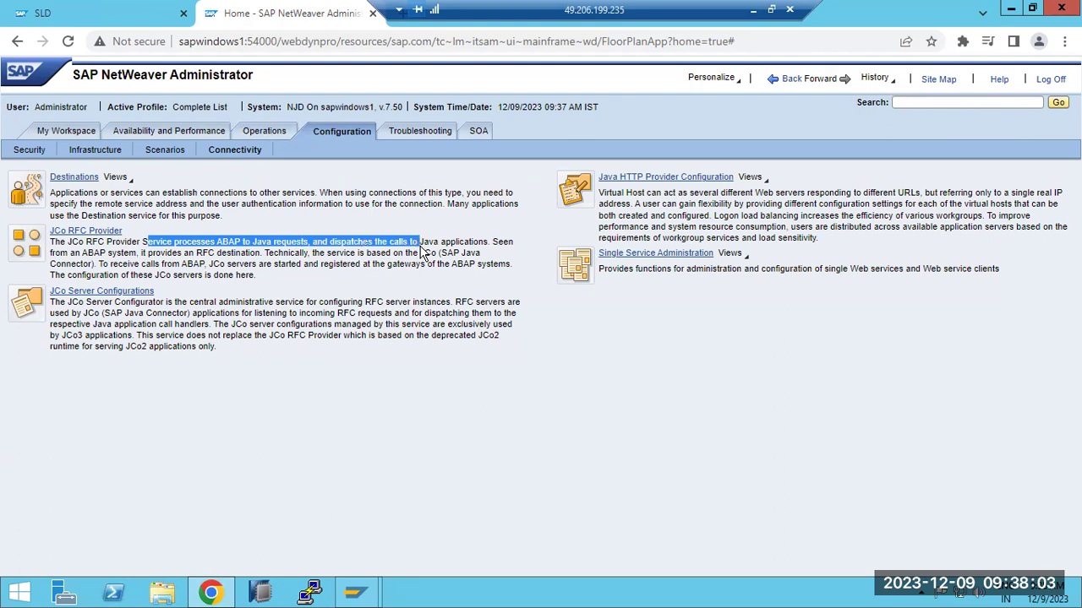
left_click_drag(423, 253, 414, 285)
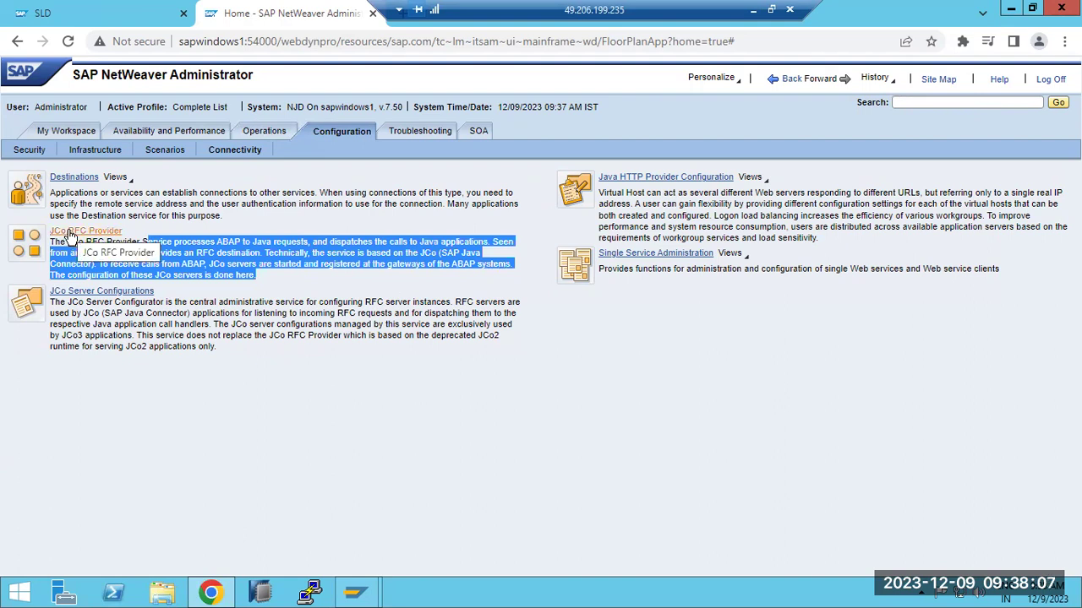
- View the Log Viewer among the logs and traces troubleshooting functions, leave it and return to the System Landscape Directory
left_click(428, 133)
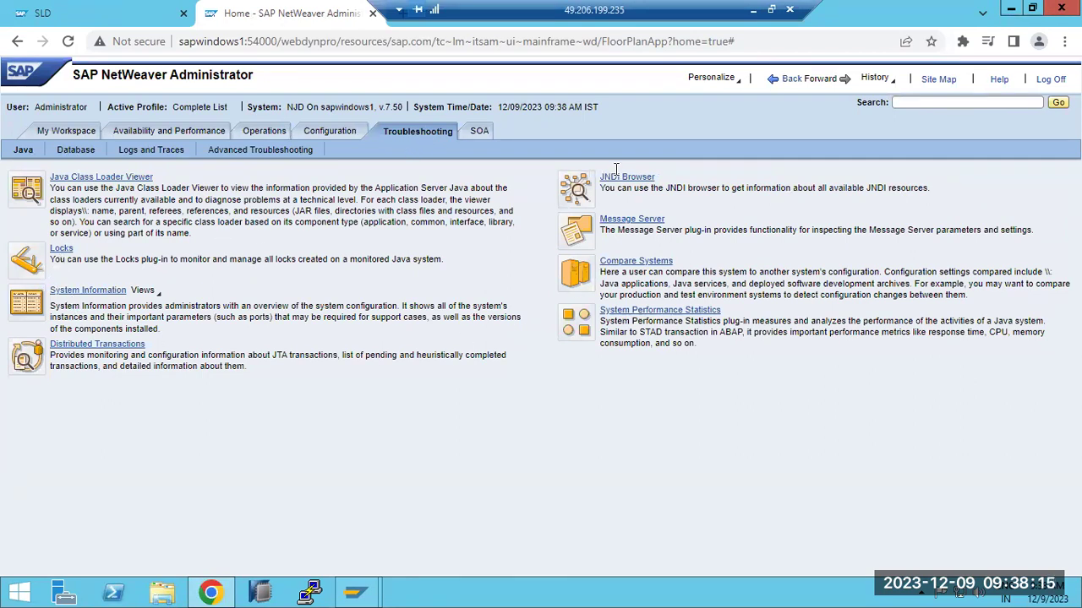
left_click(142, 152)
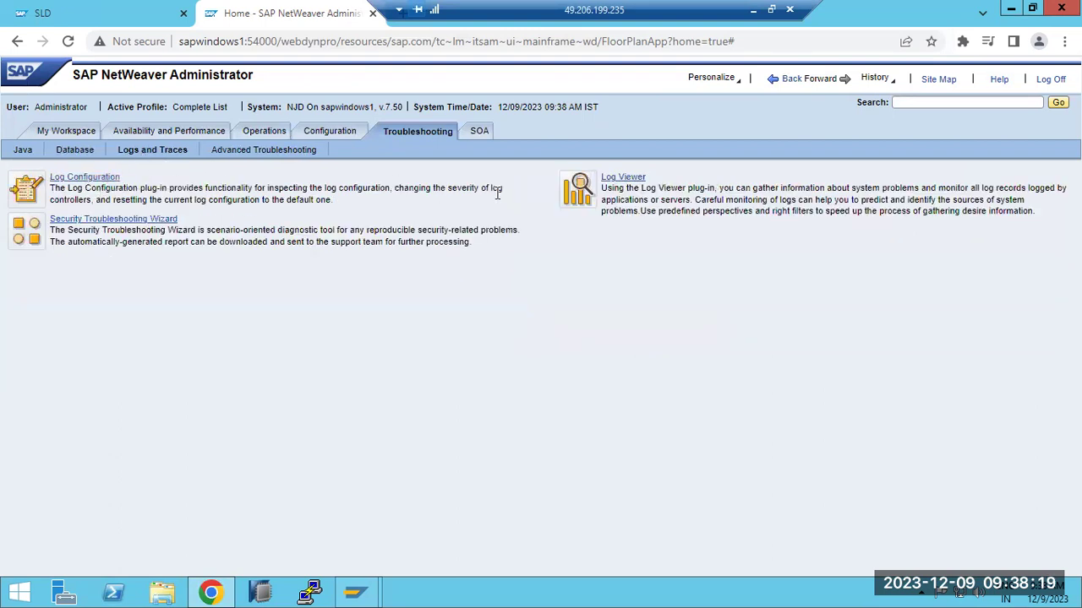
left_click(623, 178)
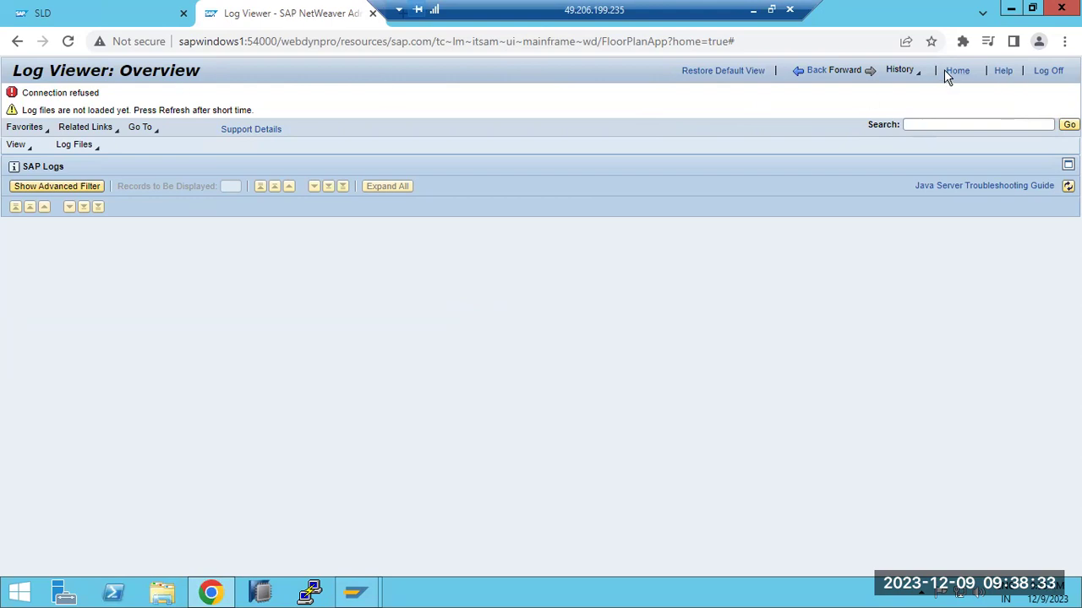
left_click(819, 69)
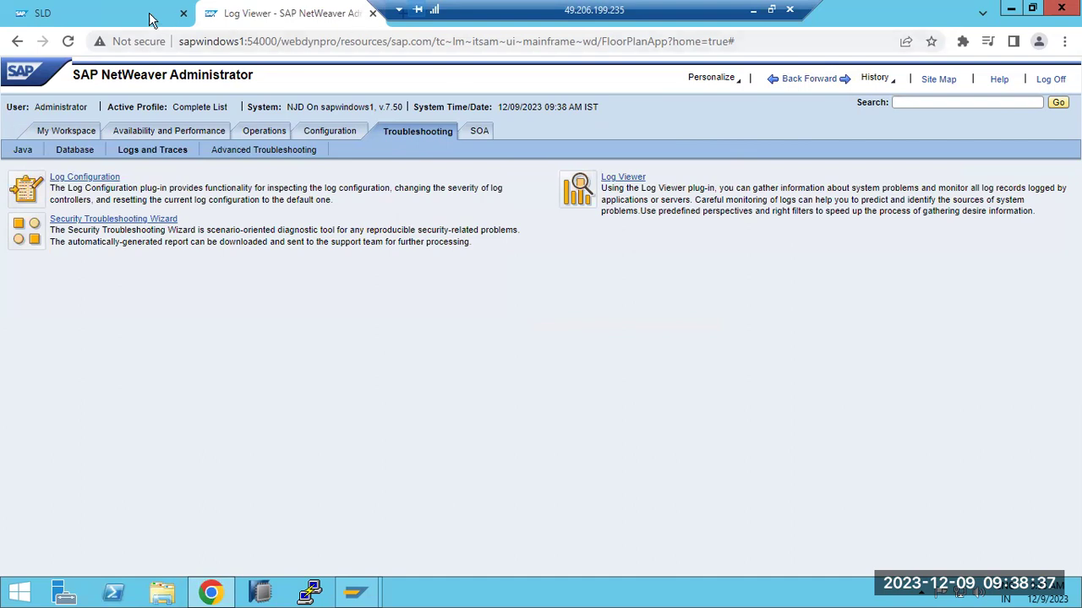
left_click(108, 15)
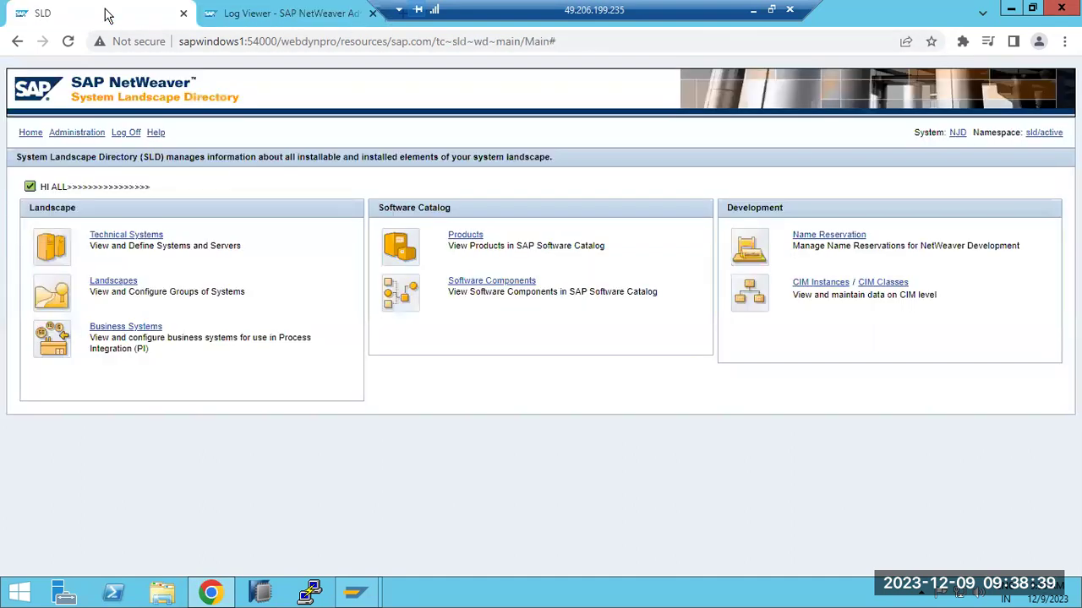
- Open the technical systems list, then switch to SAP NetWeaver Administrator and browse the SOA monitoring and application communication functions
left_click(118, 240)
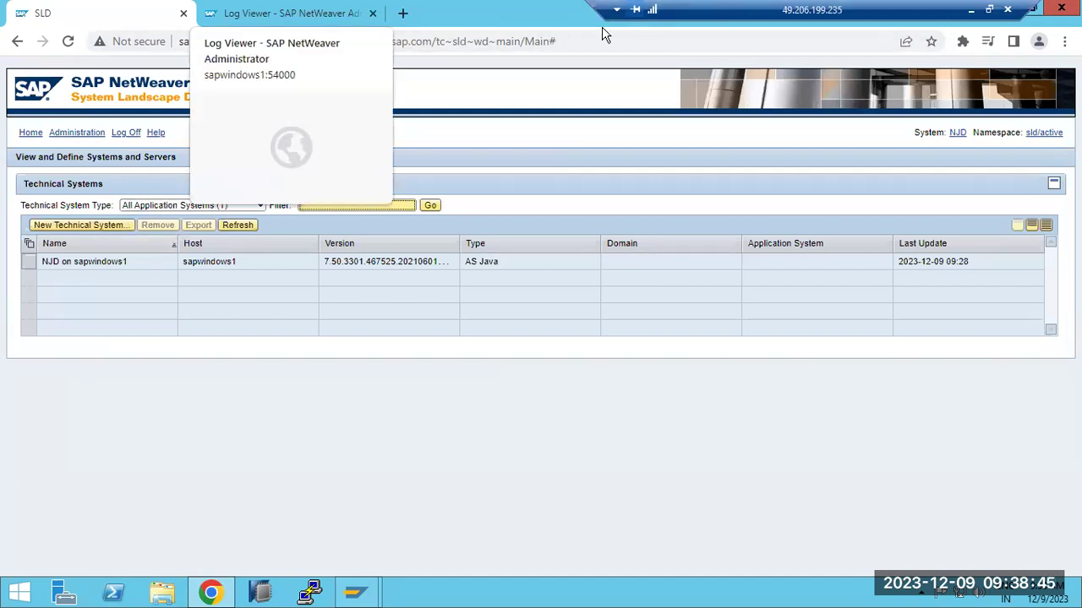
left_click(259, 20)
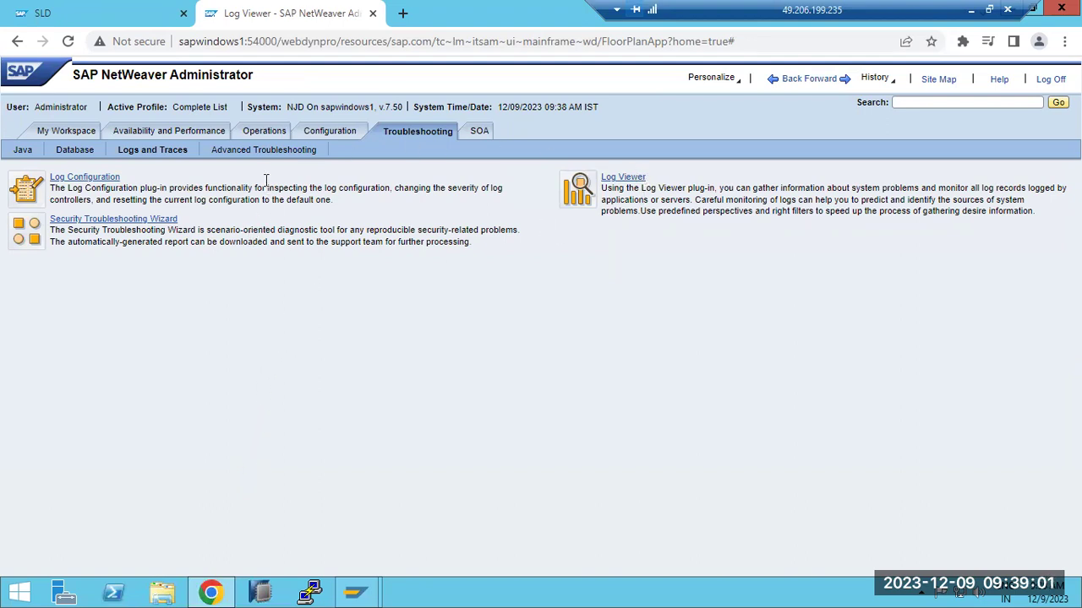
left_click(480, 136)
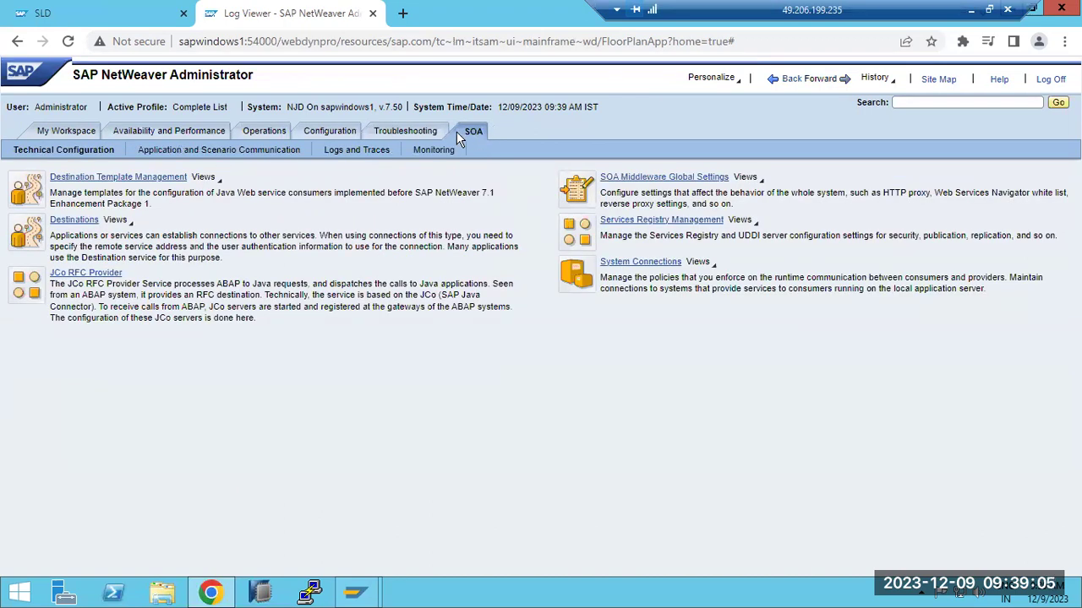
left_click(415, 151)
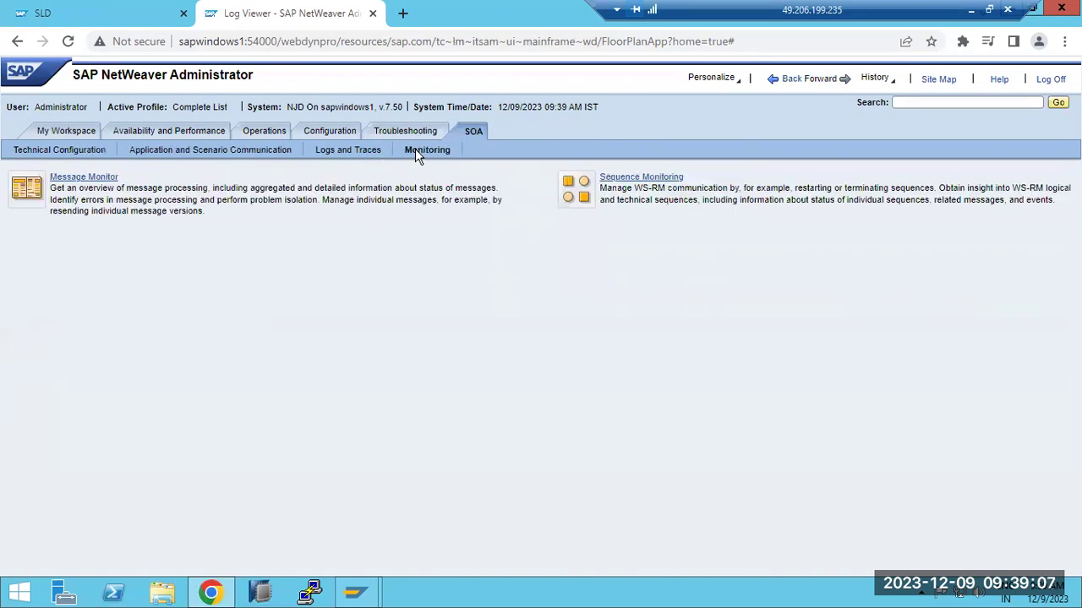
left_click(270, 152)
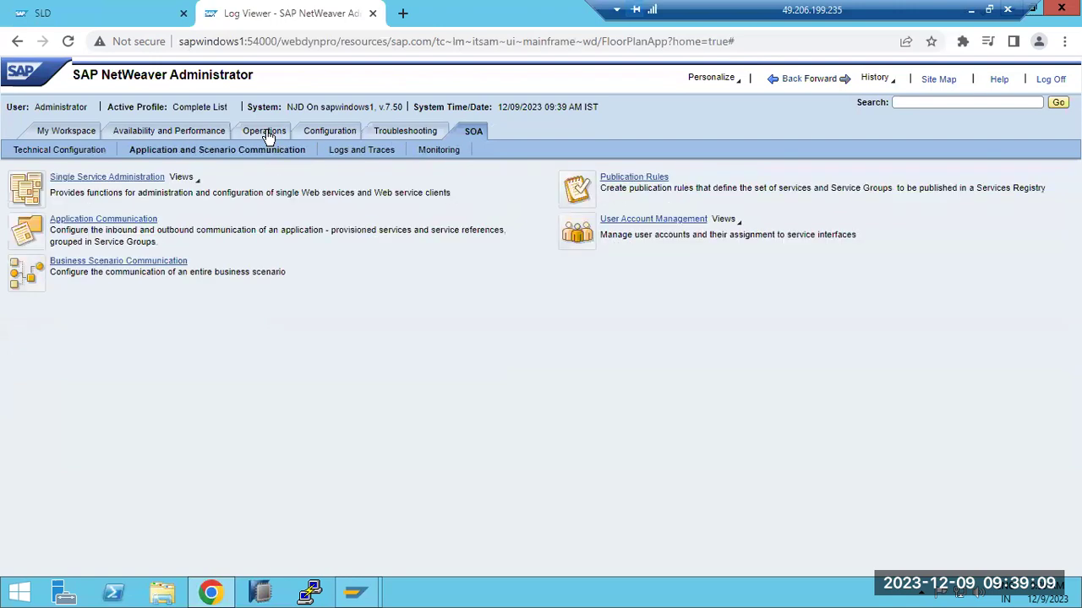
- Browse the operations, security configuration and availability and performance functions, ending on the systems operations
left_click(267, 134)
left_click(340, 133)
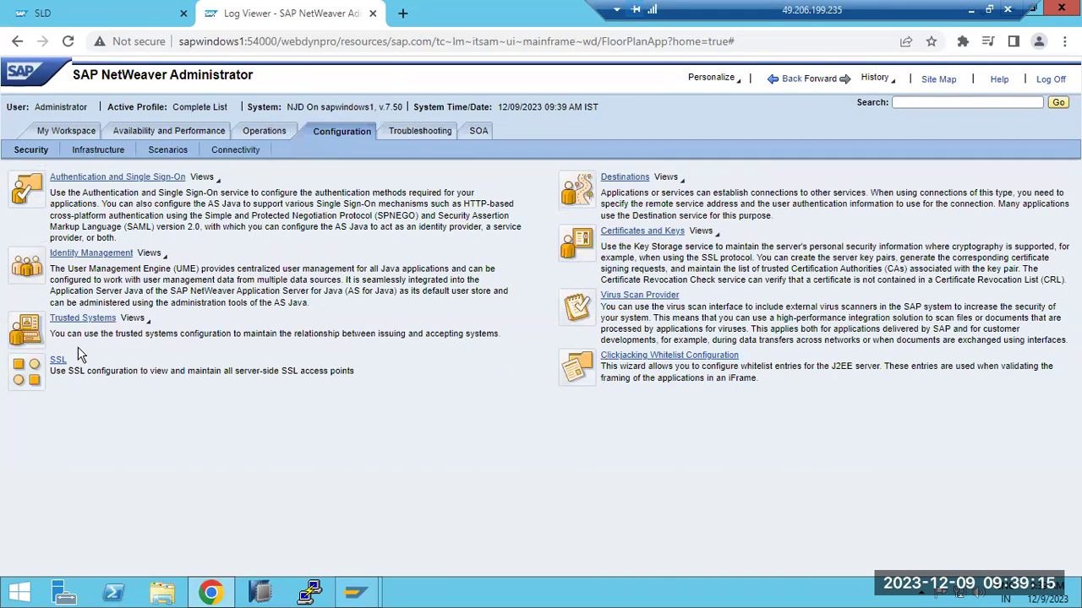
left_click(90, 132)
left_click(167, 135)
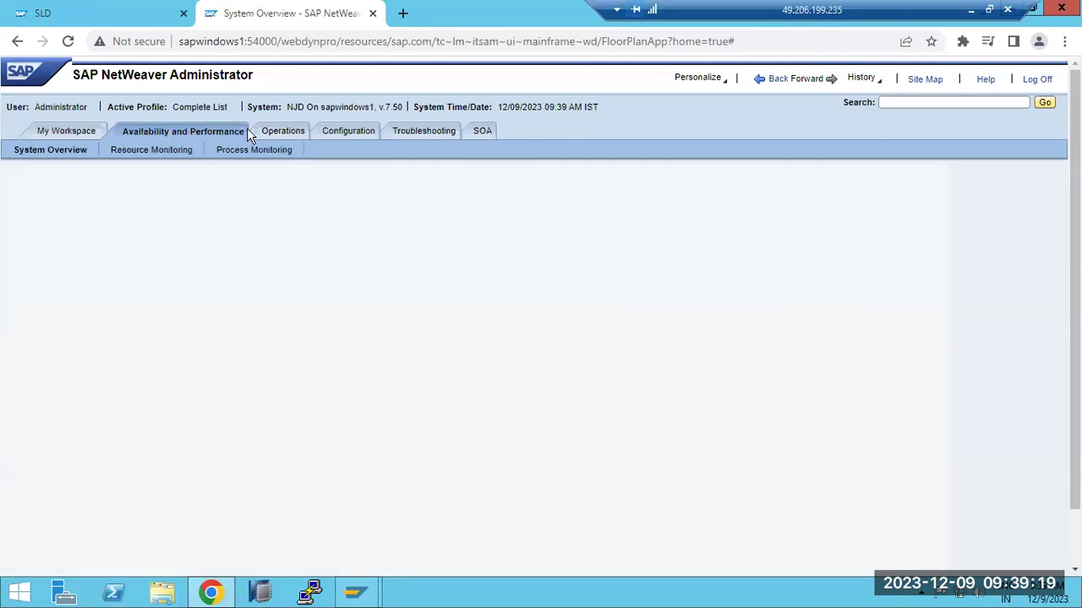
left_click(270, 134)
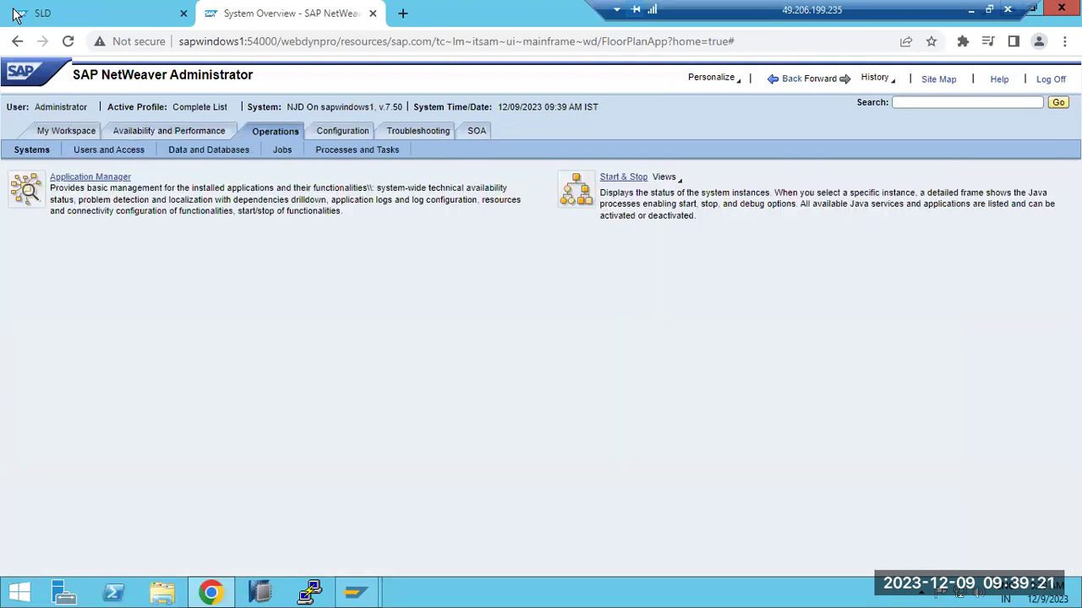
- Return to the System Landscape Directory, filter the technical systems to AS Java and show the details of NJD on sapwindows1
left_click(68, 16)
left_click(261, 206)
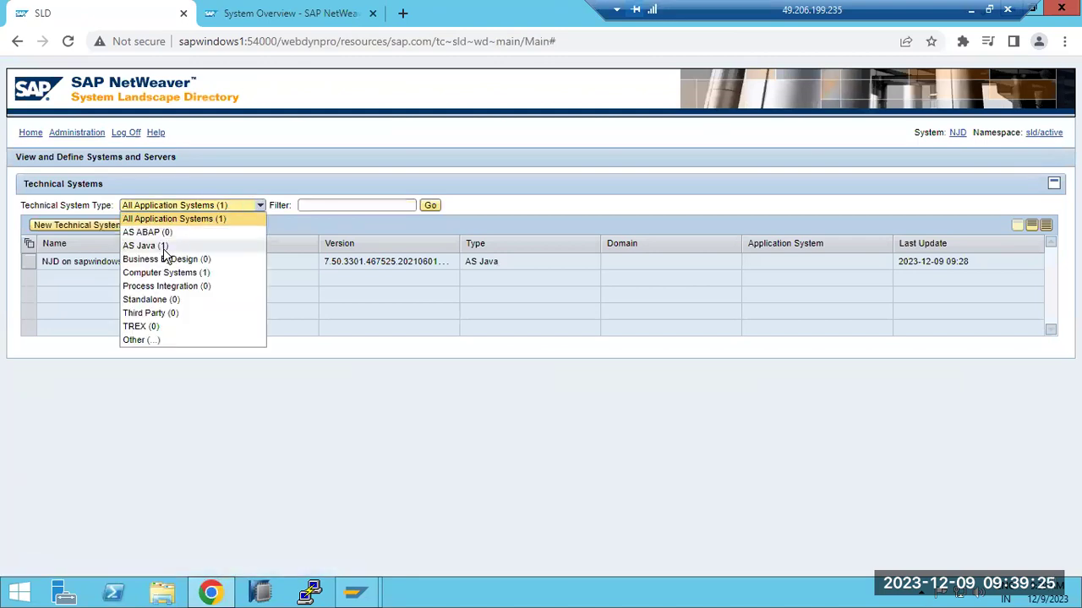
left_click(163, 246)
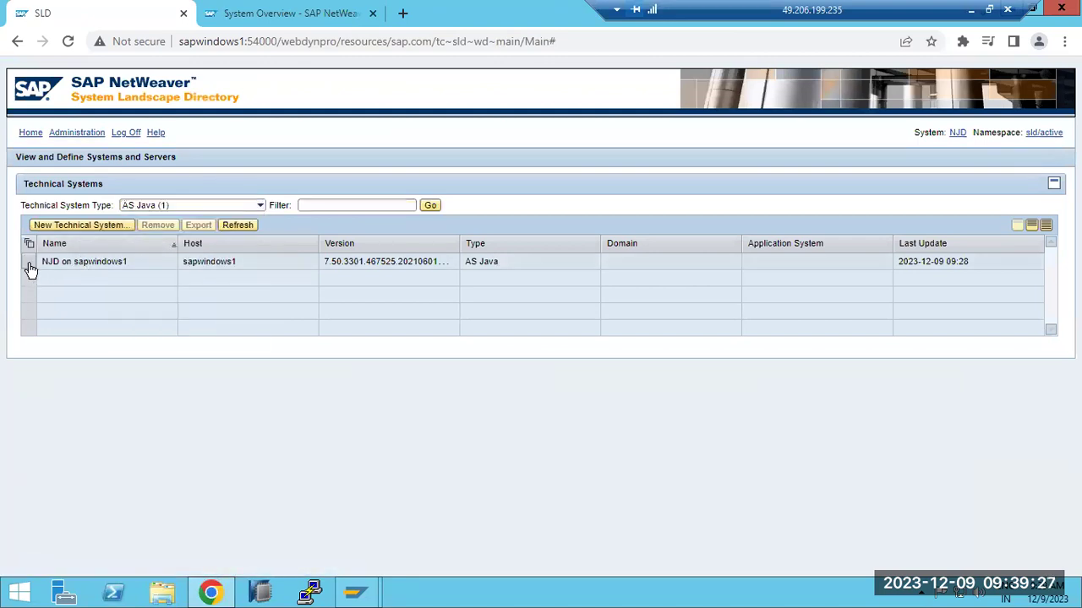
left_click(373, 263)
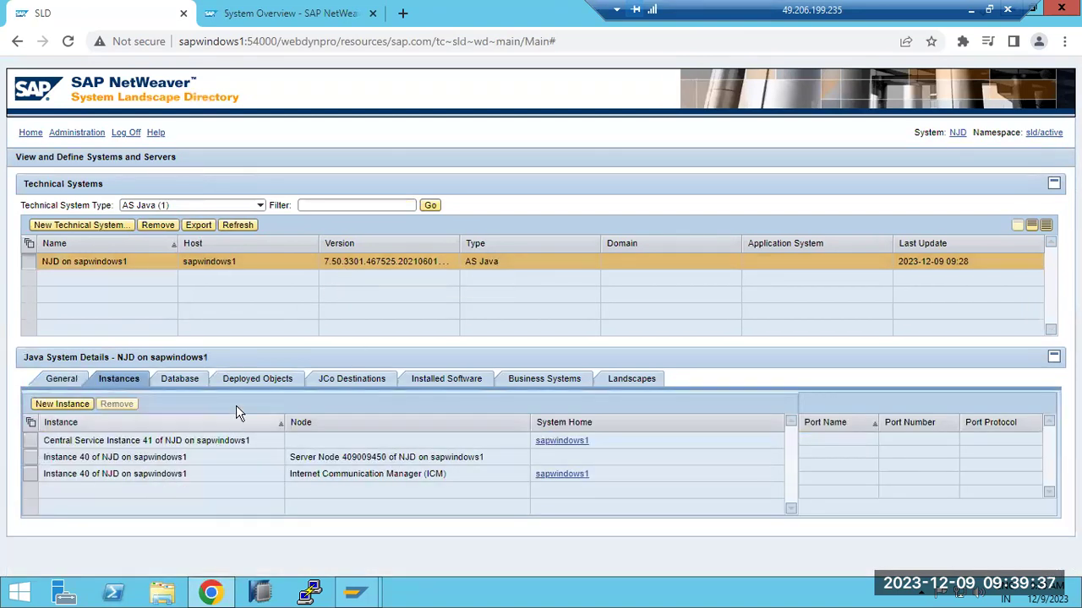
- Review the Java system's database, deployed objects, JCo destinations, installed software and business systems
left_click(188, 378)
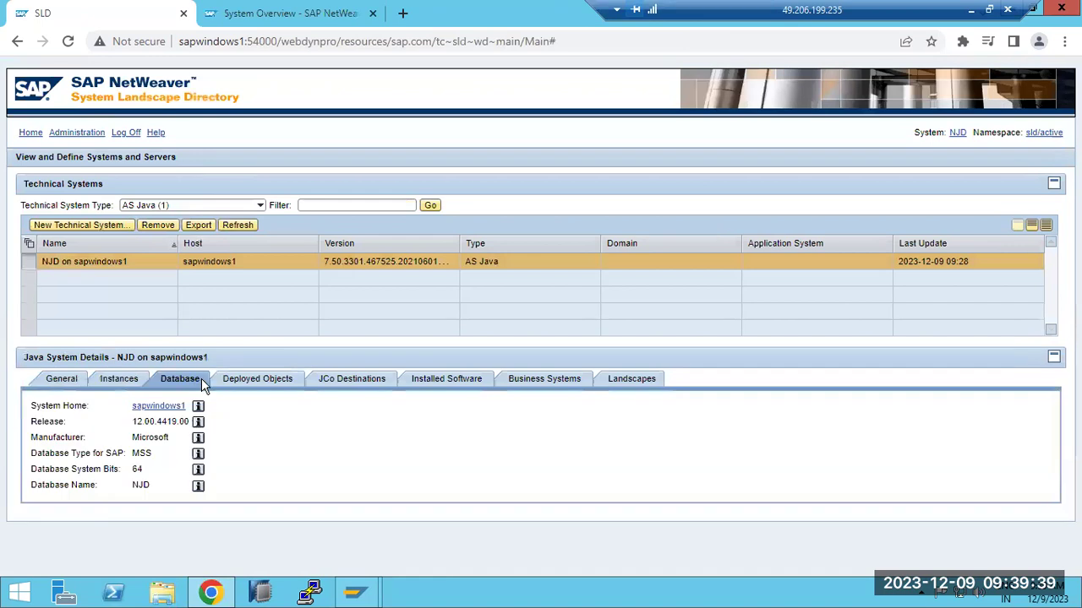
left_click(270, 383)
left_click(358, 382)
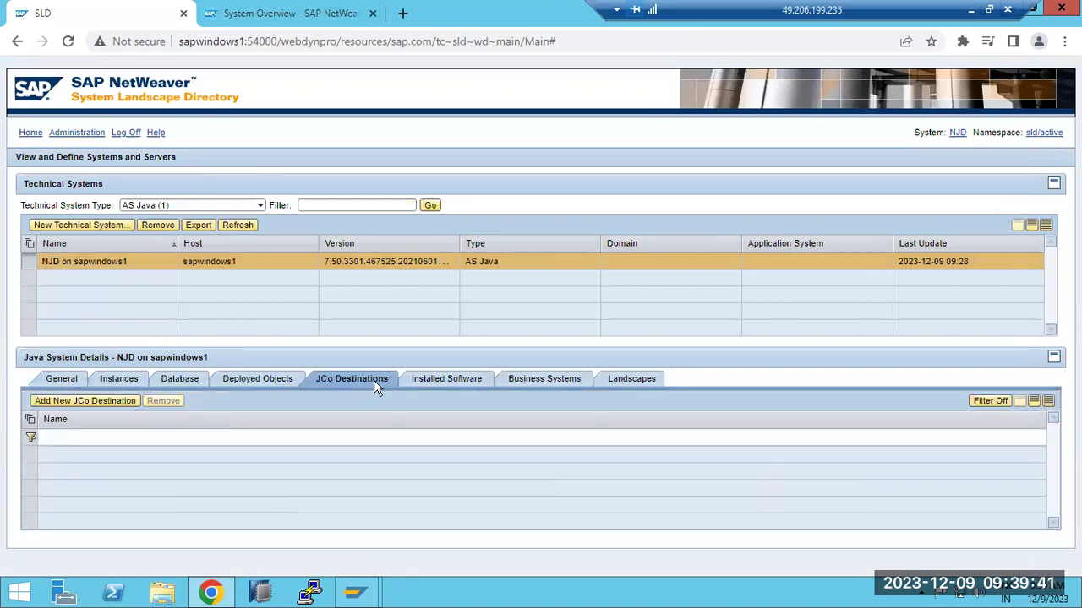
left_click(452, 382)
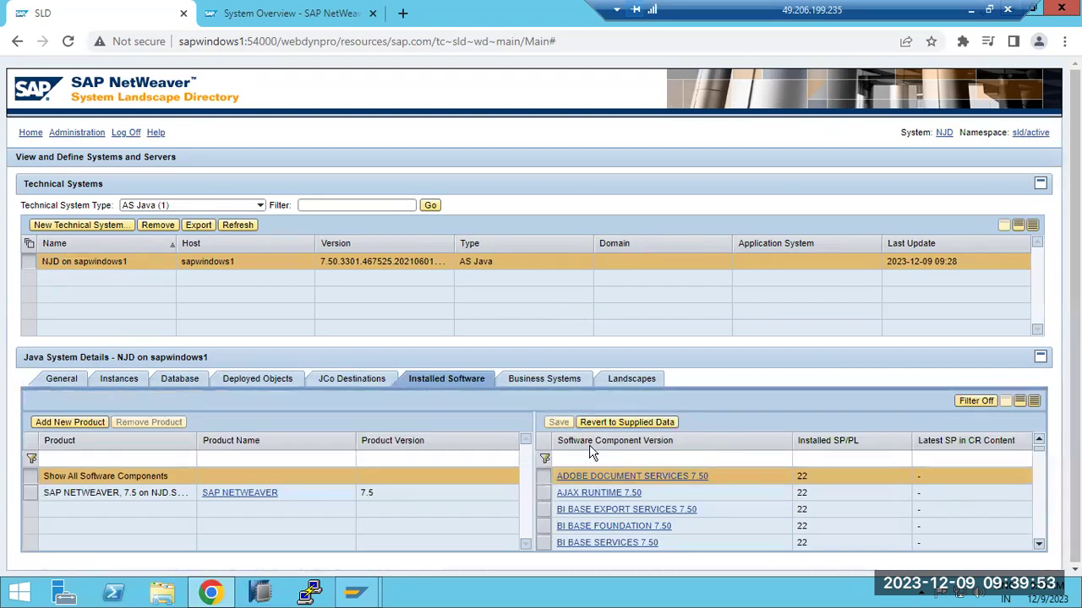
left_click(521, 387)
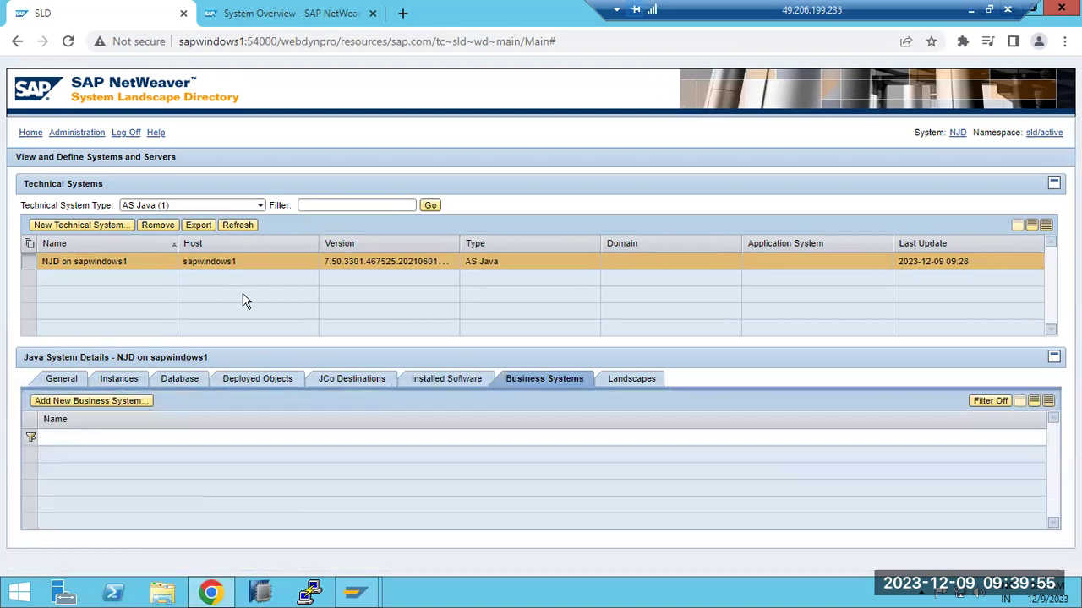
- Start a new business system from the Business Systems page and associate it with the AS Java technical system type
left_click(78, 135)
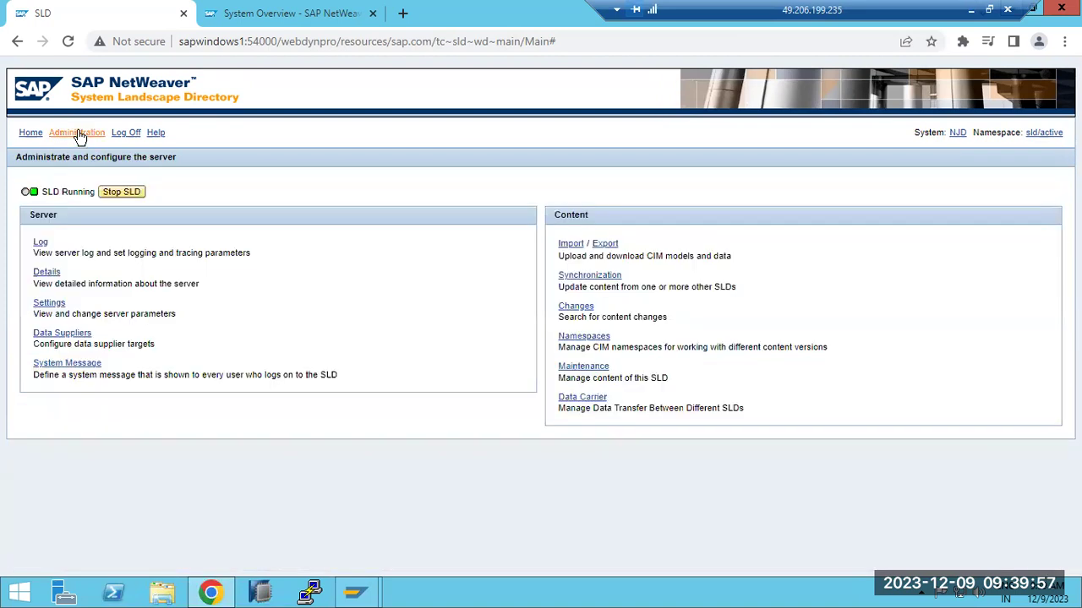
left_click(29, 134)
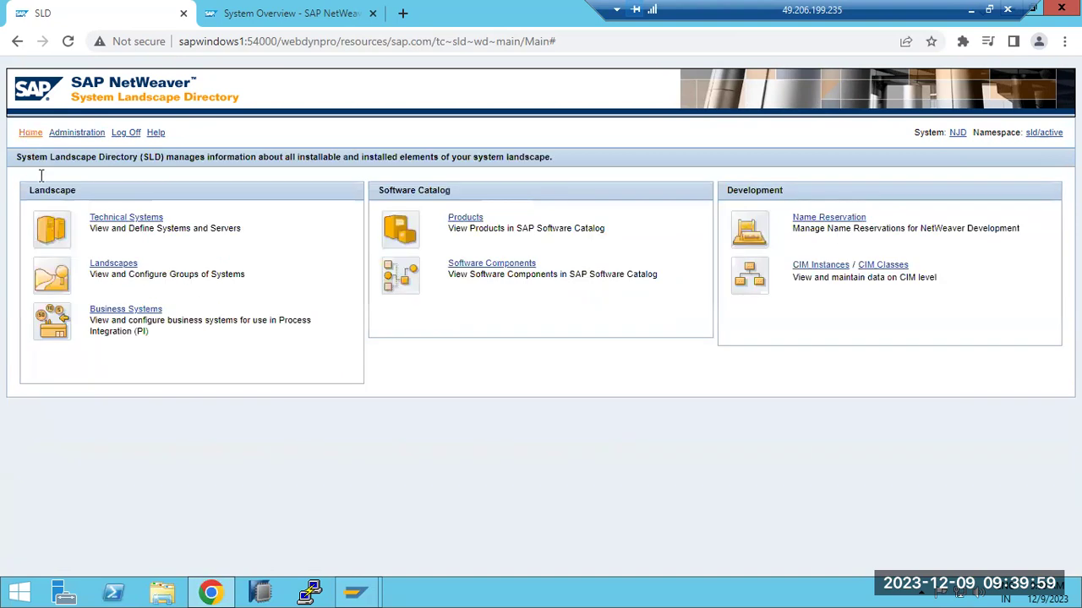
left_click(120, 311)
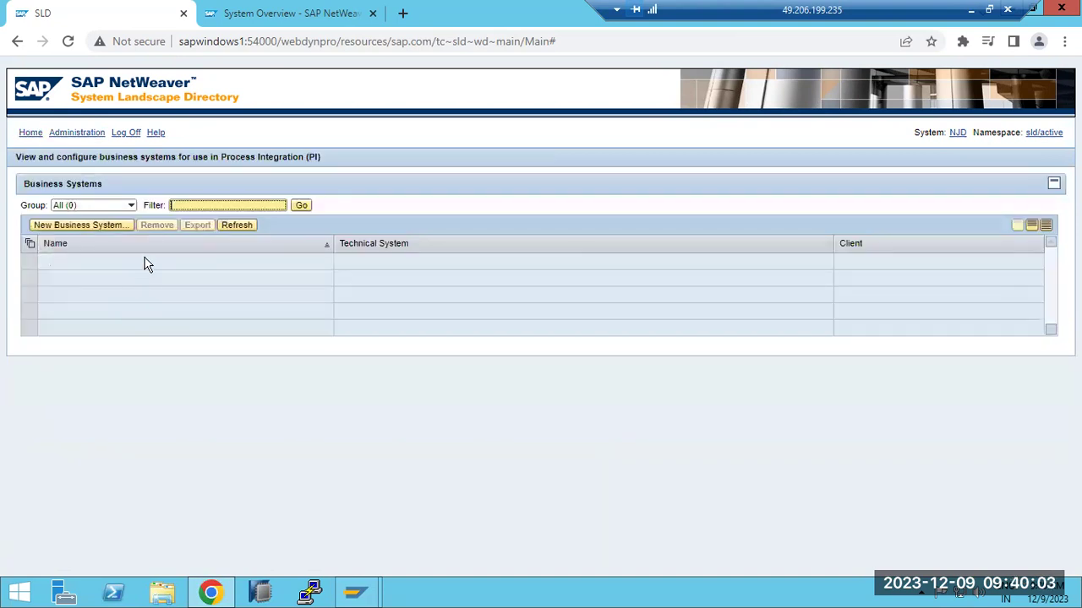
left_click(97, 230)
left_click(31, 271)
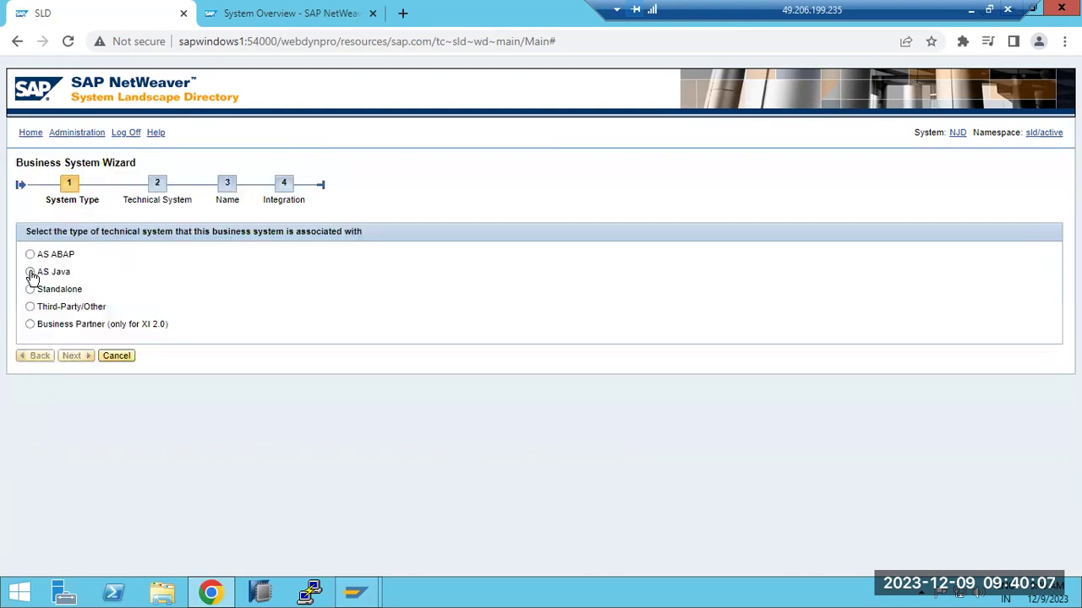
left_click(71, 356)
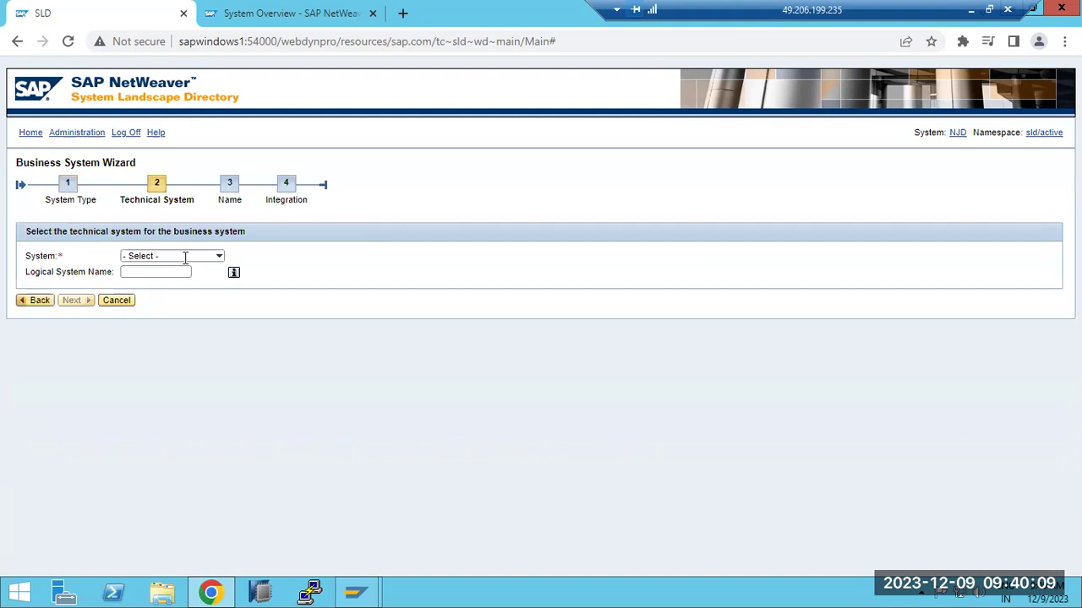
- Assign technical system NJD on sapwindows1 with logical system name SAPNJD, and name the business system SAPNJD
left_click(218, 257)
left_click(179, 285)
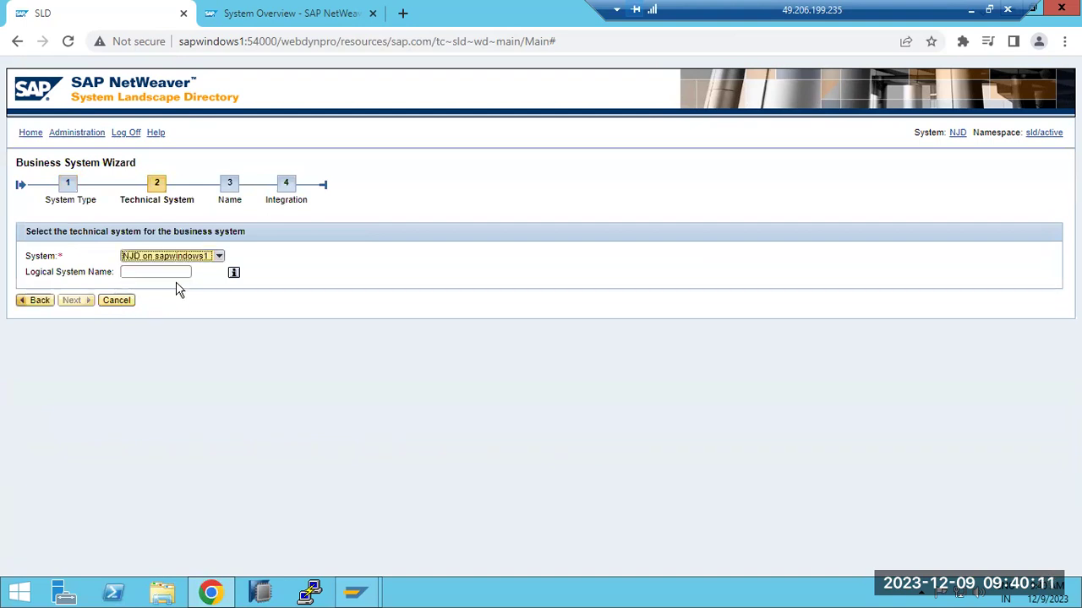
left_click(158, 272)
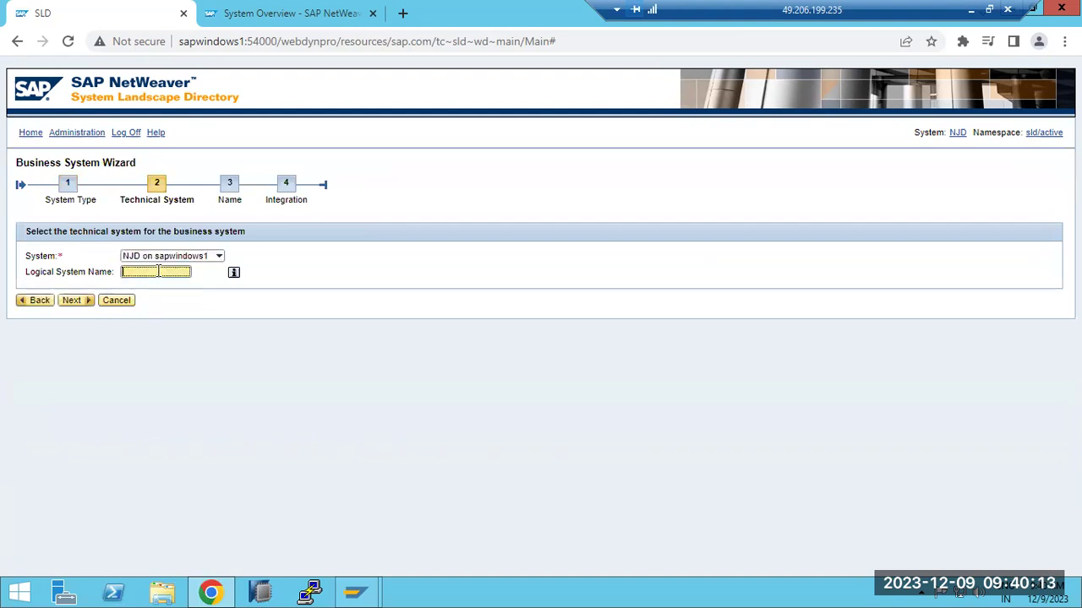
type("SAPNJD")
left_click(69, 303)
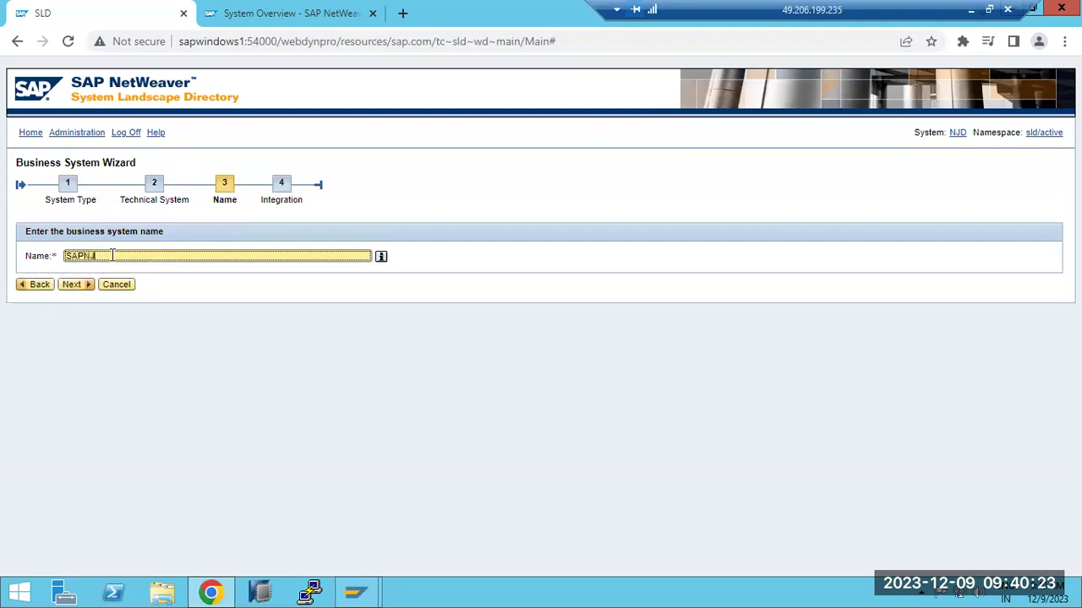
left_click(72, 286)
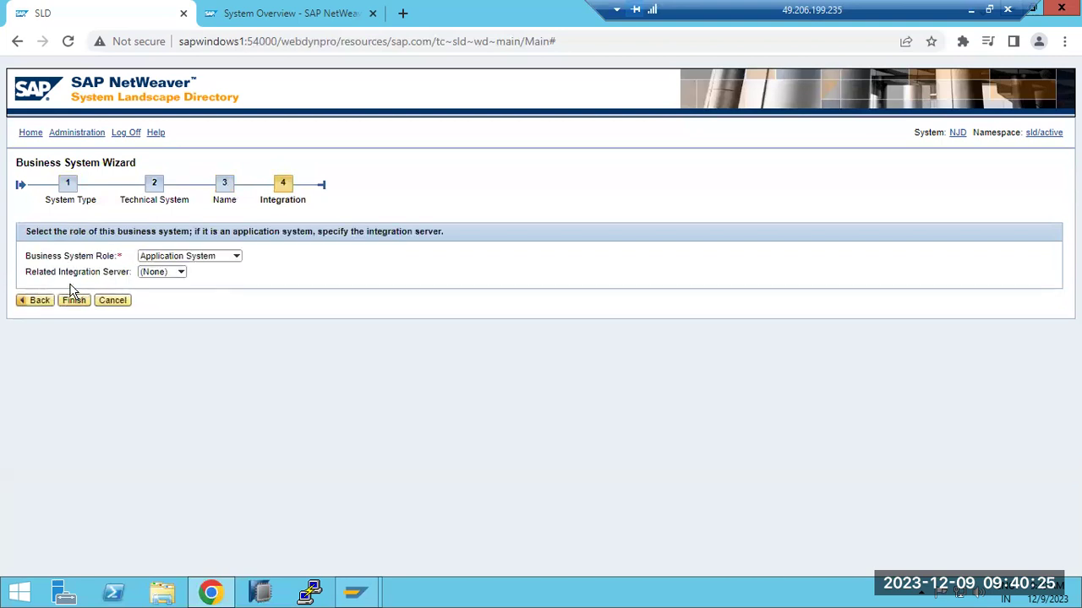
- Give the business system the Application System role with no related integration server and finish creating it
left_click(236, 258)
left_click(231, 260)
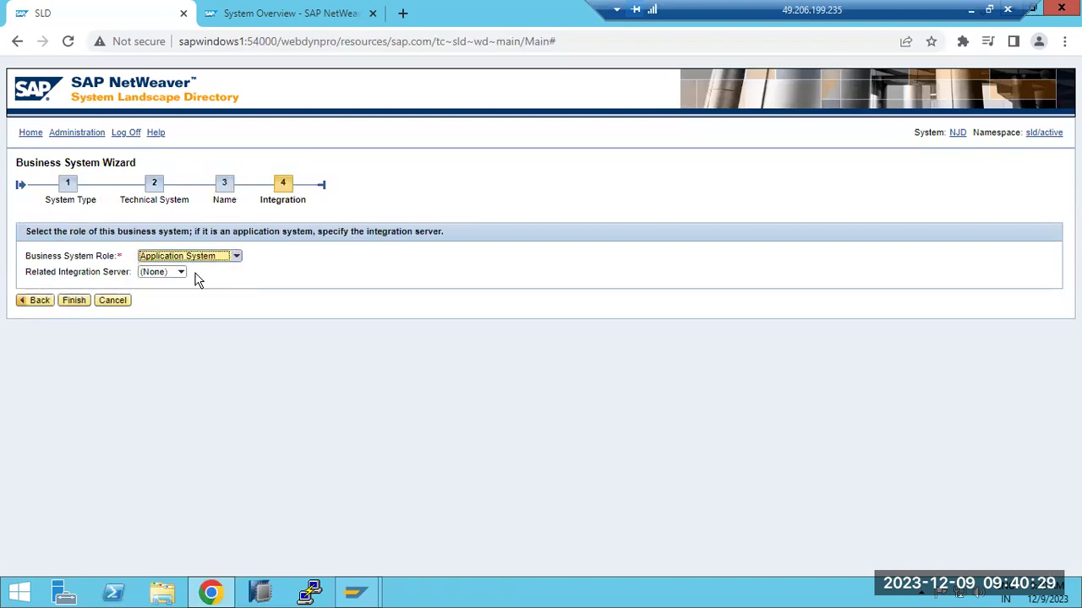
left_click(180, 272)
left_click(179, 280)
left_click(72, 302)
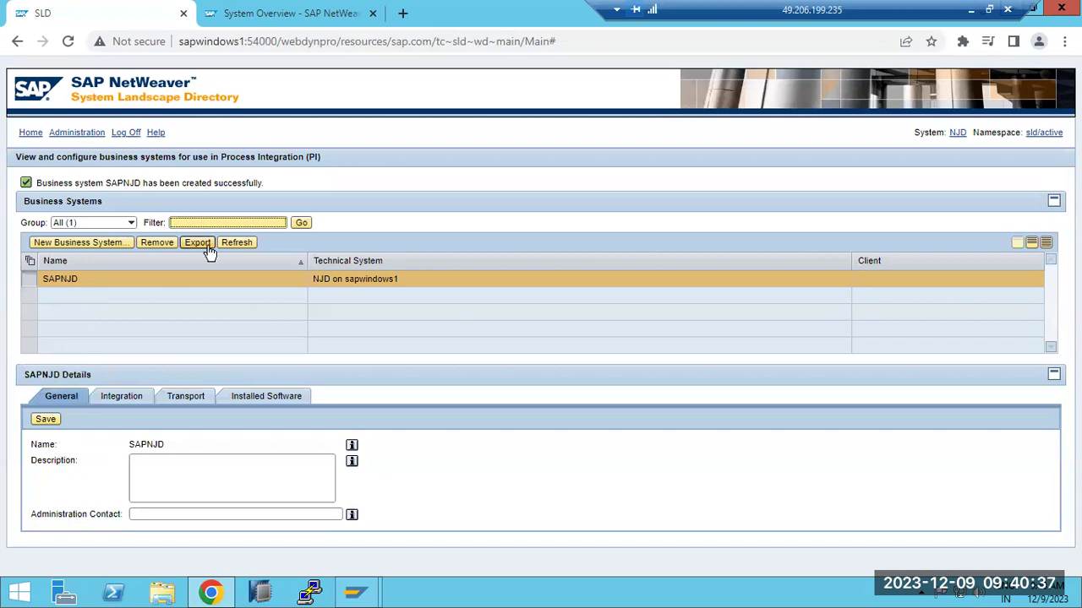
- View the administration page, return to the home page and highlight Process Integration (PI) in the Business Systems description
left_click(56, 133)
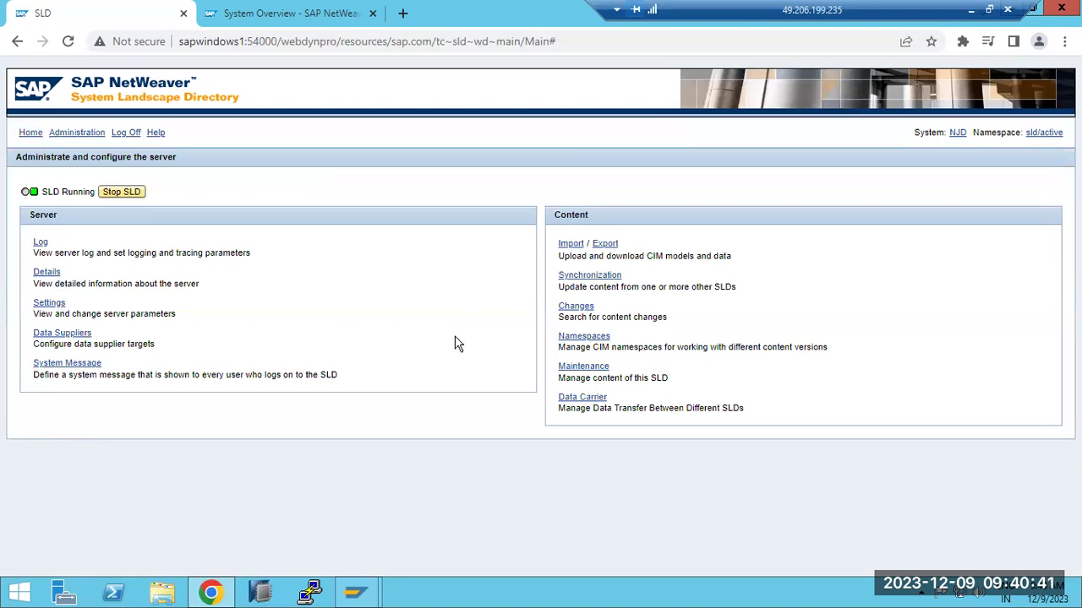
left_click(29, 133)
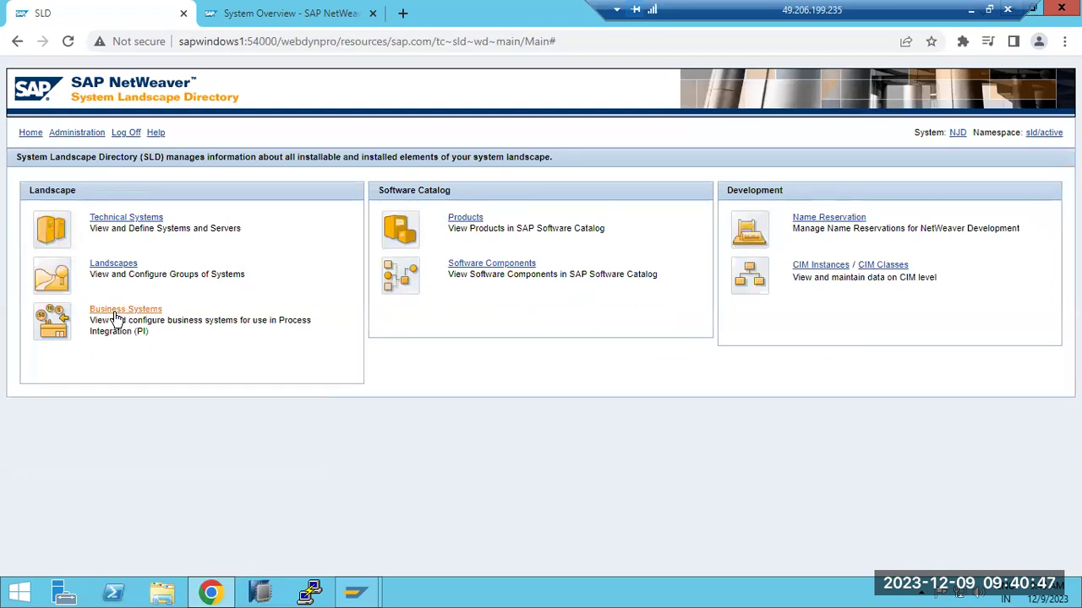
double_click(285, 319)
left_click_drag(286, 335, 292, 346)
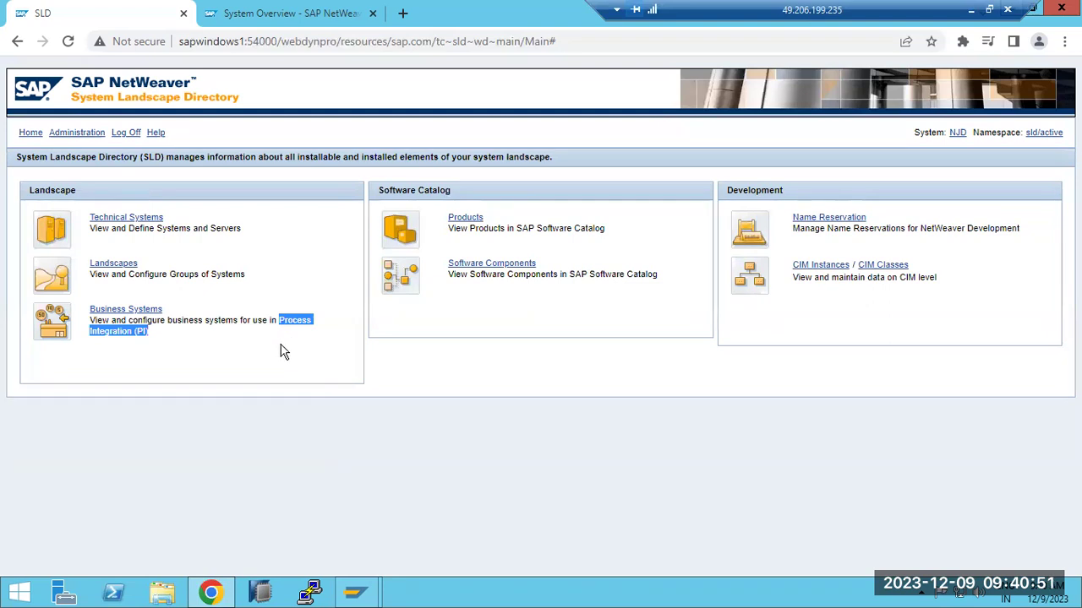
- Create a landscape of type Administration named TRAINING and refresh the landscape list
left_click(108, 267)
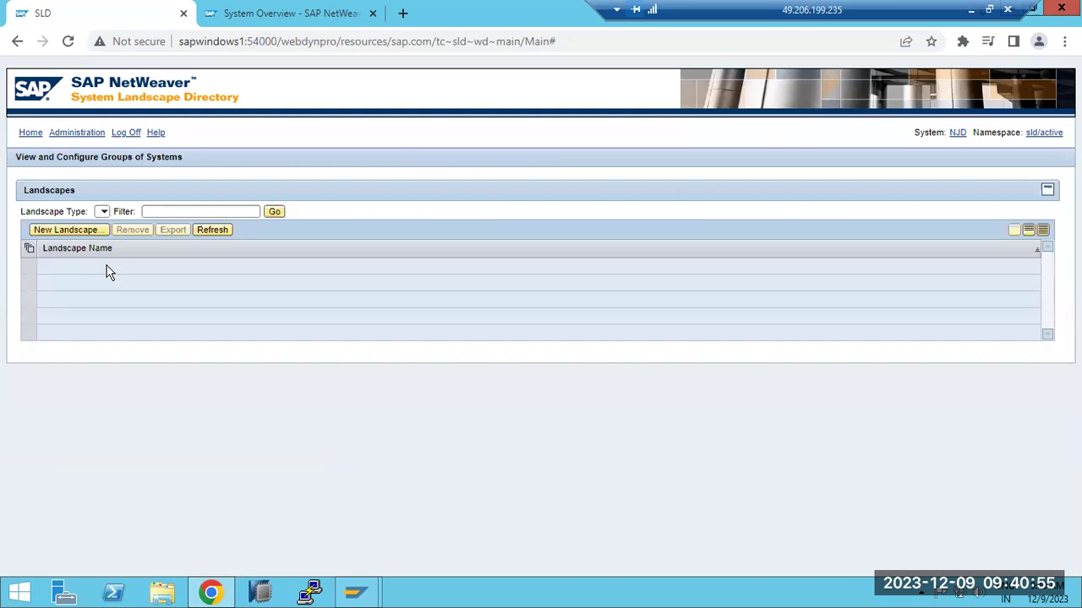
left_click(76, 230)
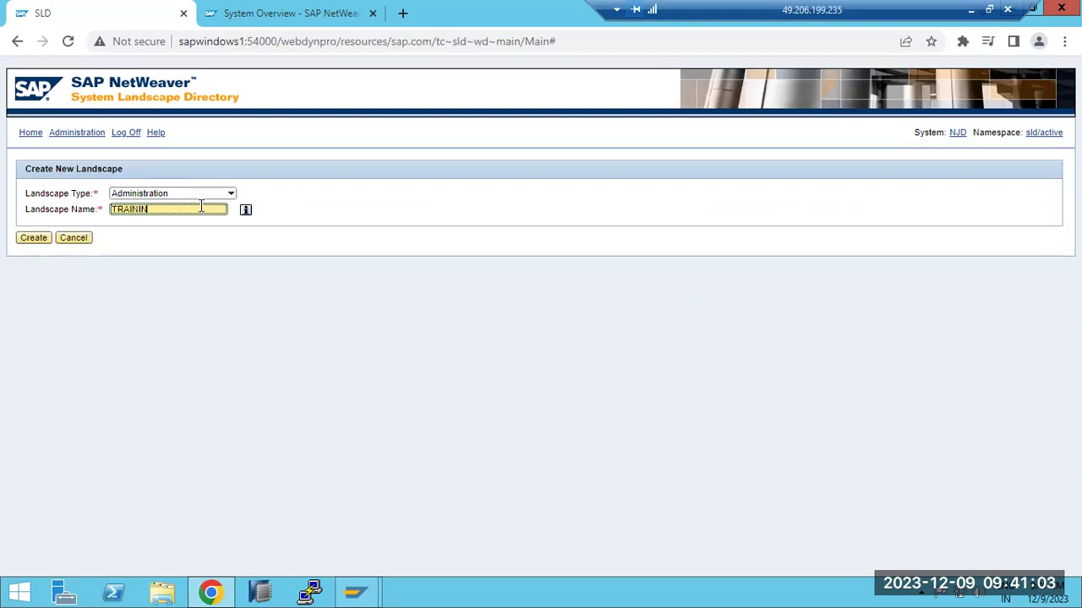
left_click(35, 239)
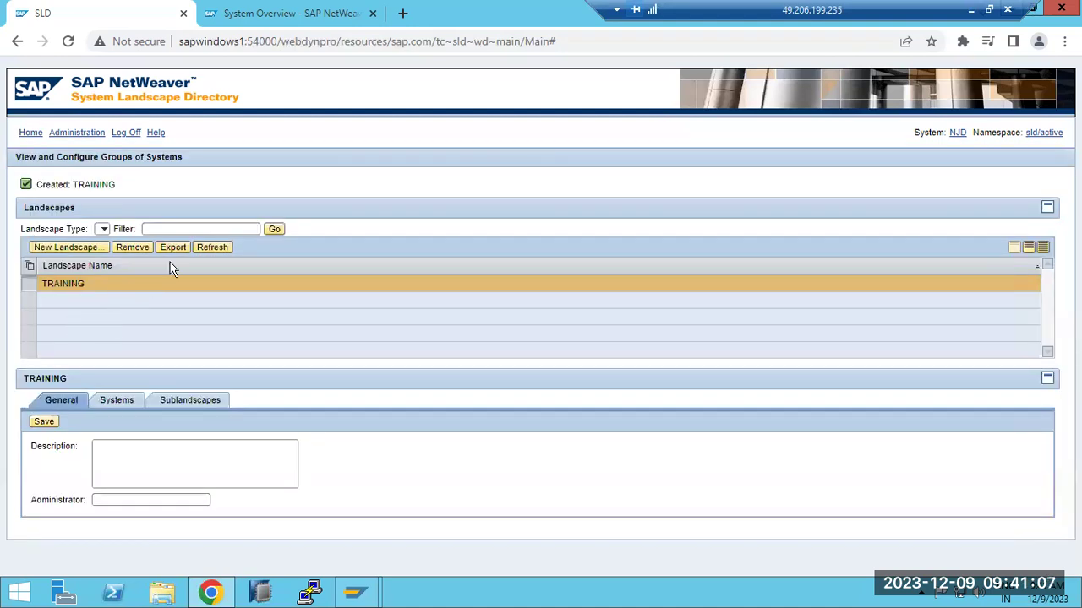
left_click(203, 246)
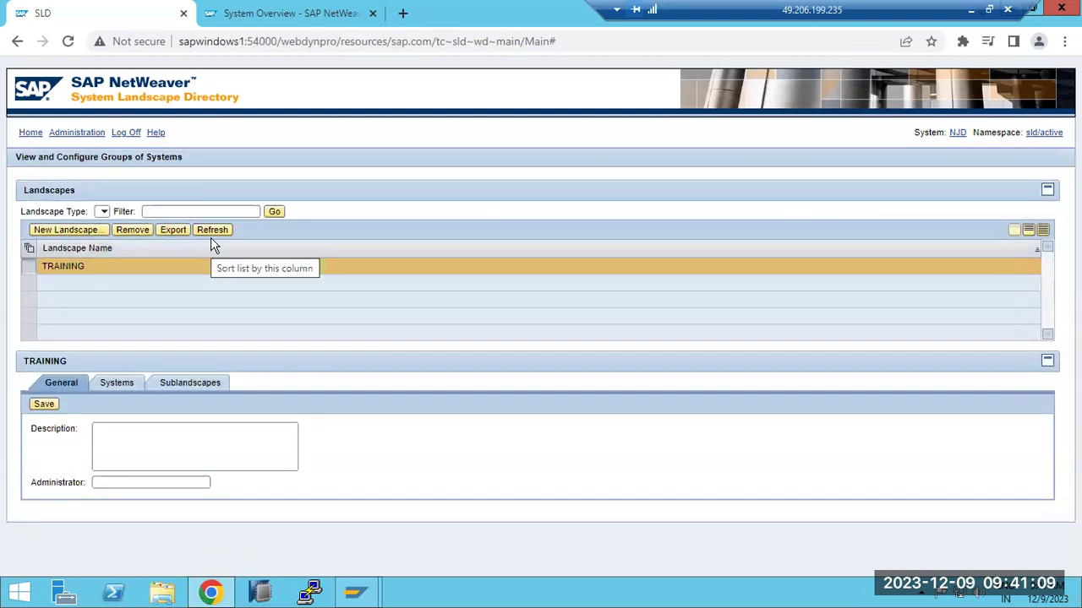
- Add the Application Server Java technical system NJD on sapwindows1 to the TRAINING landscape
left_click(115, 381)
left_click(82, 407)
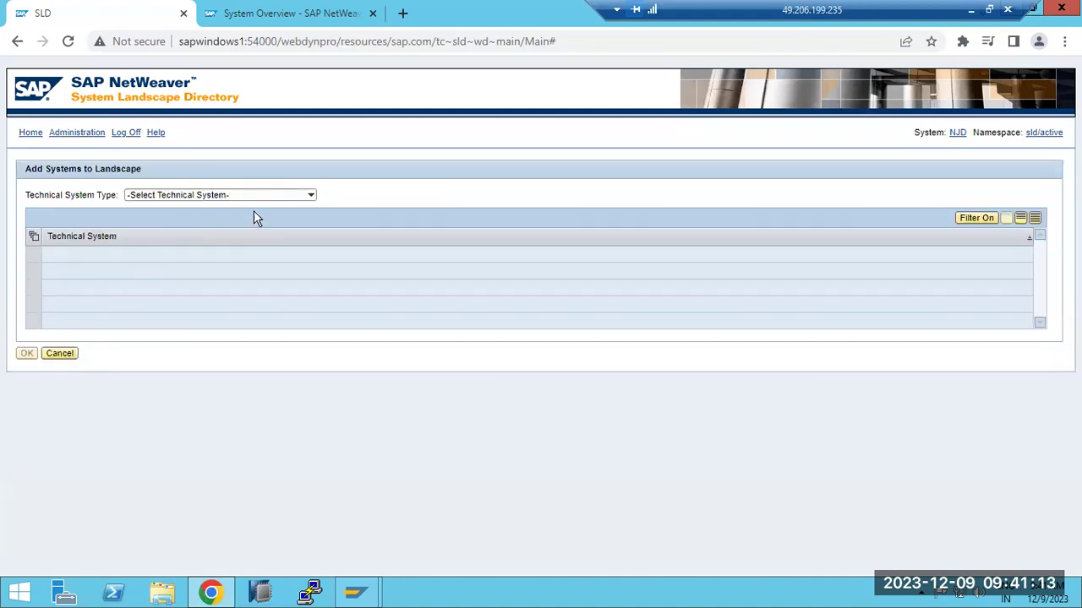
left_click(309, 195)
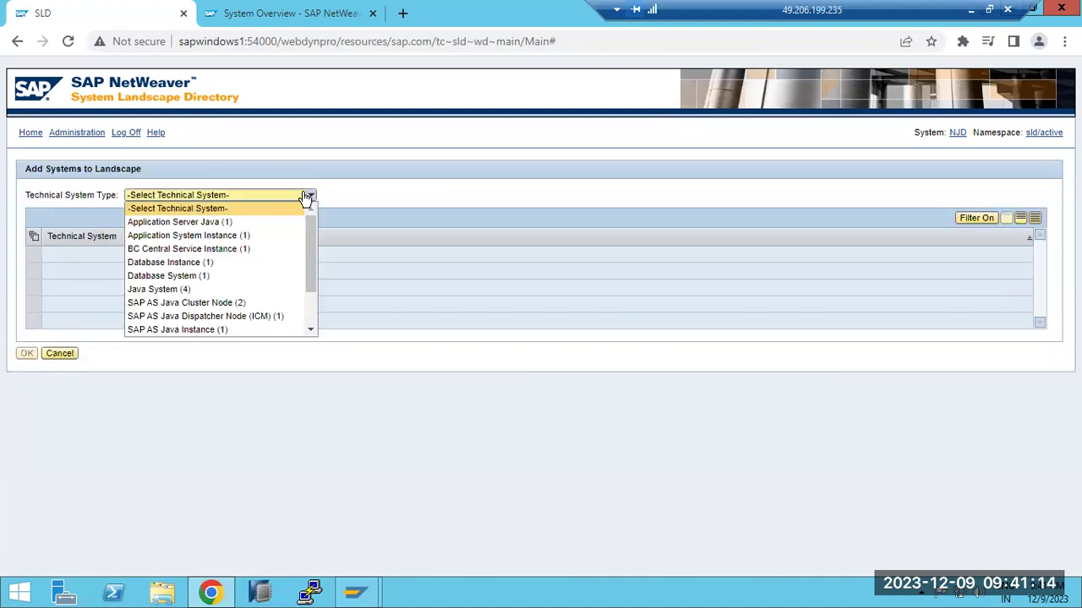
left_click(208, 222)
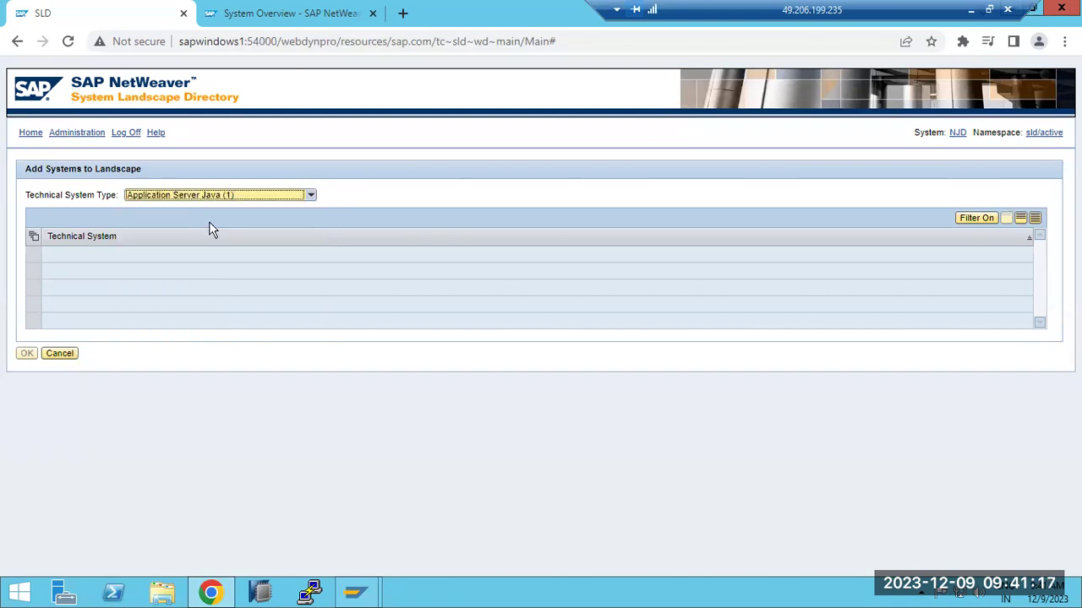
left_click(34, 262)
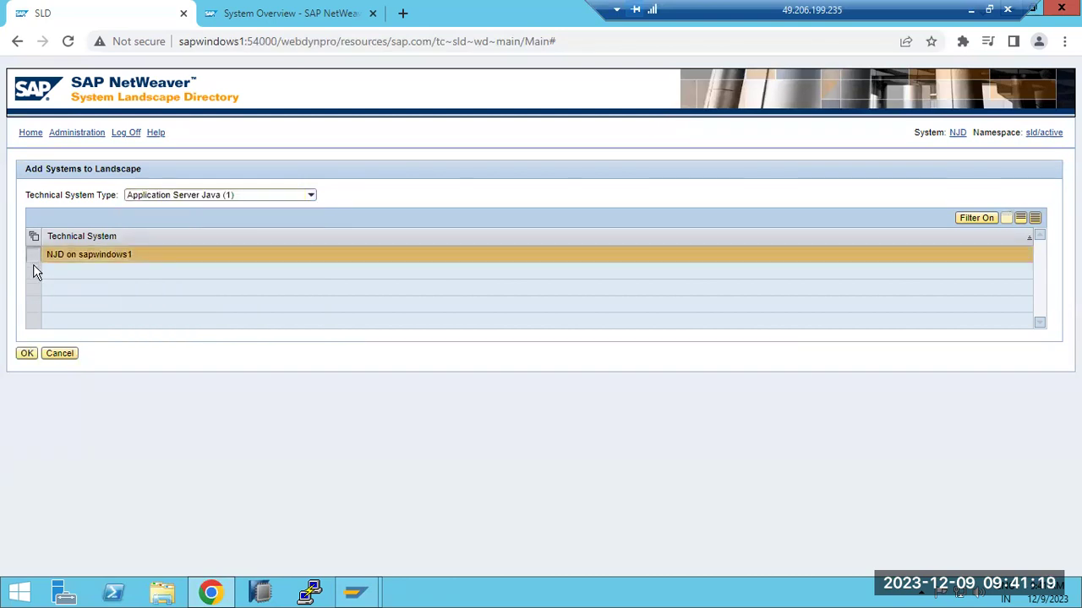
left_click(26, 353)
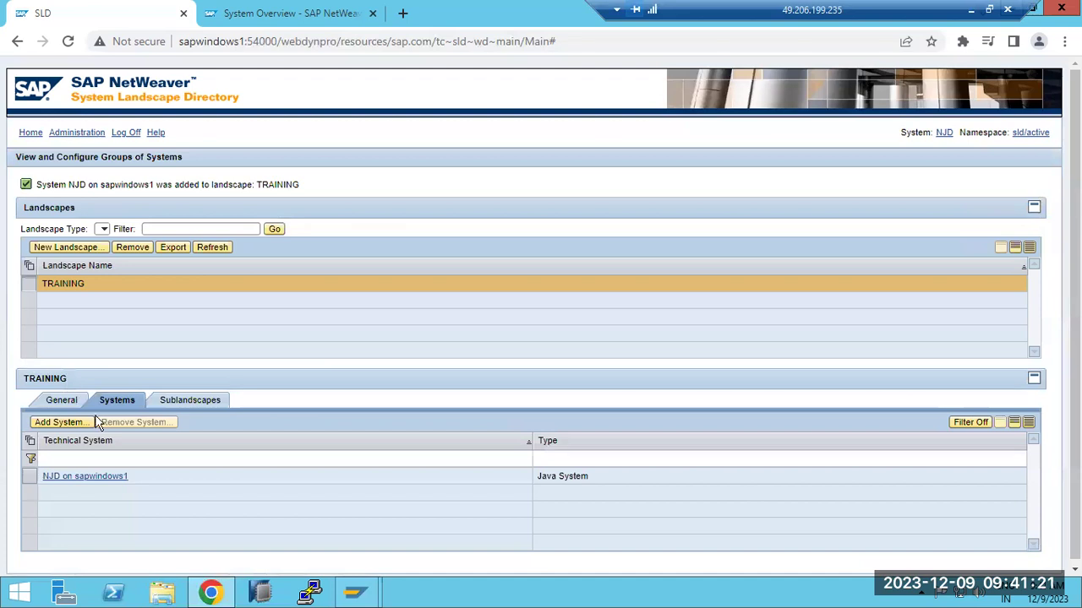
- Add the Database Instance technical system for NJD on sapwindows1 to the TRAINING landscape
left_click(60, 422)
left_click(311, 197)
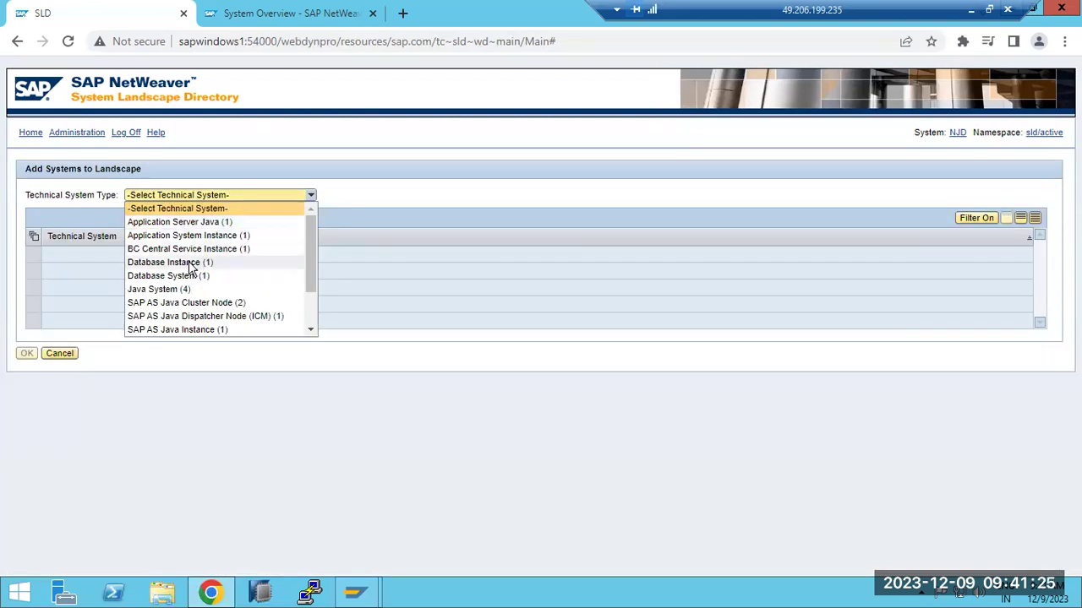
left_click(188, 262)
left_click(34, 261)
left_click(26, 354)
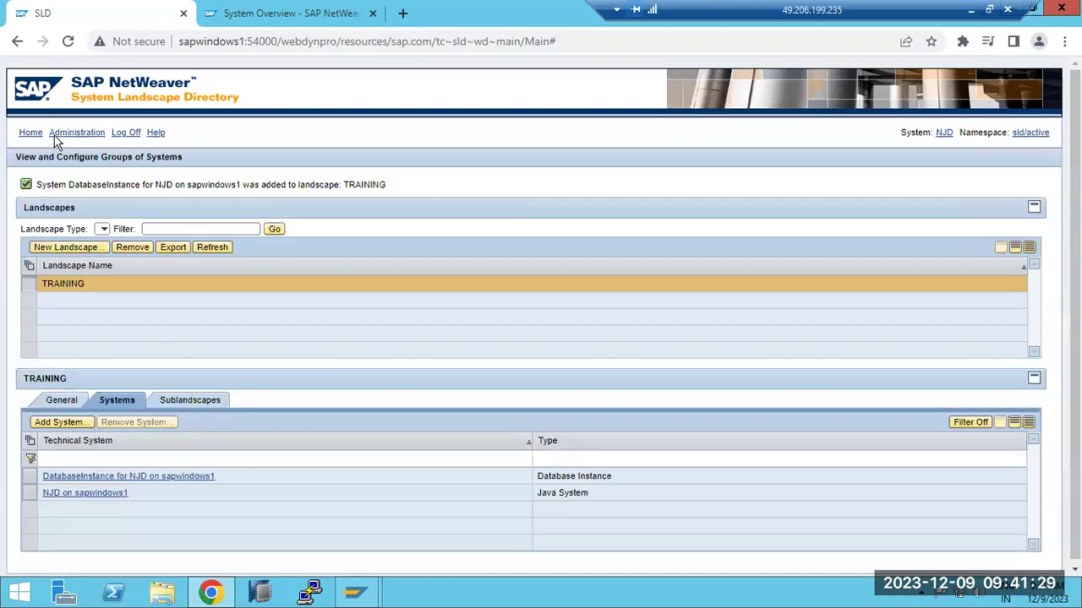
- View the SLD administration page and data supplier targets, return to the home page and open the technical systems list
left_click(63, 137)
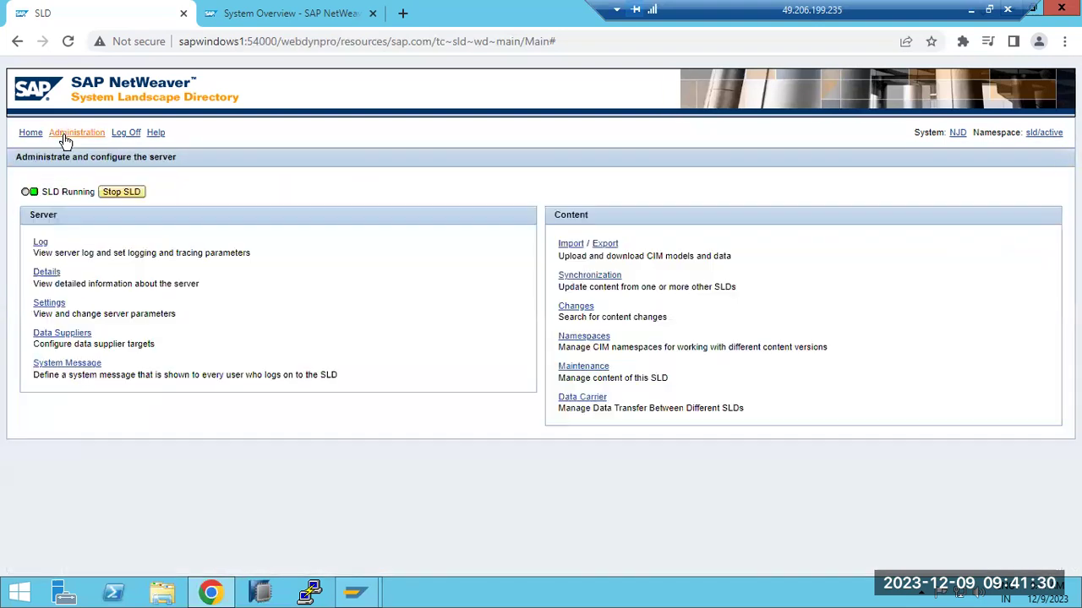
left_click(52, 335)
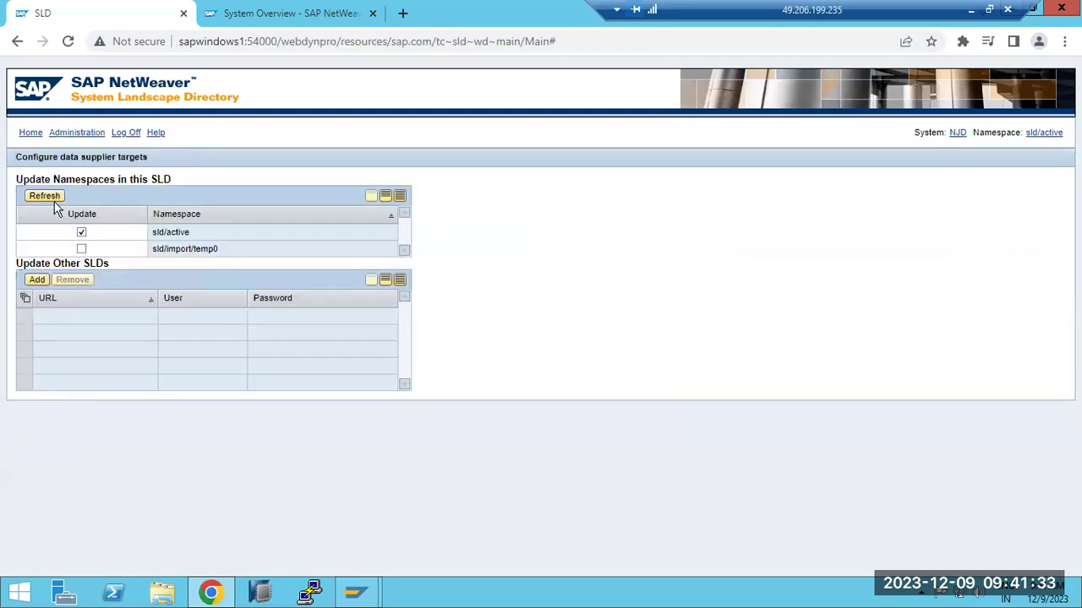
left_click(31, 134)
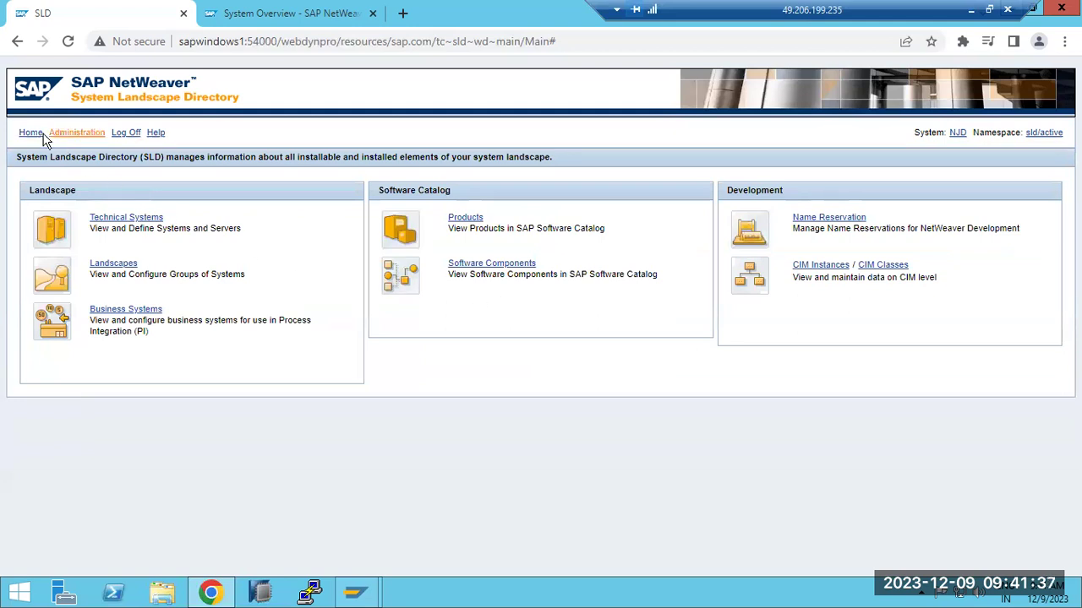
left_click(67, 133)
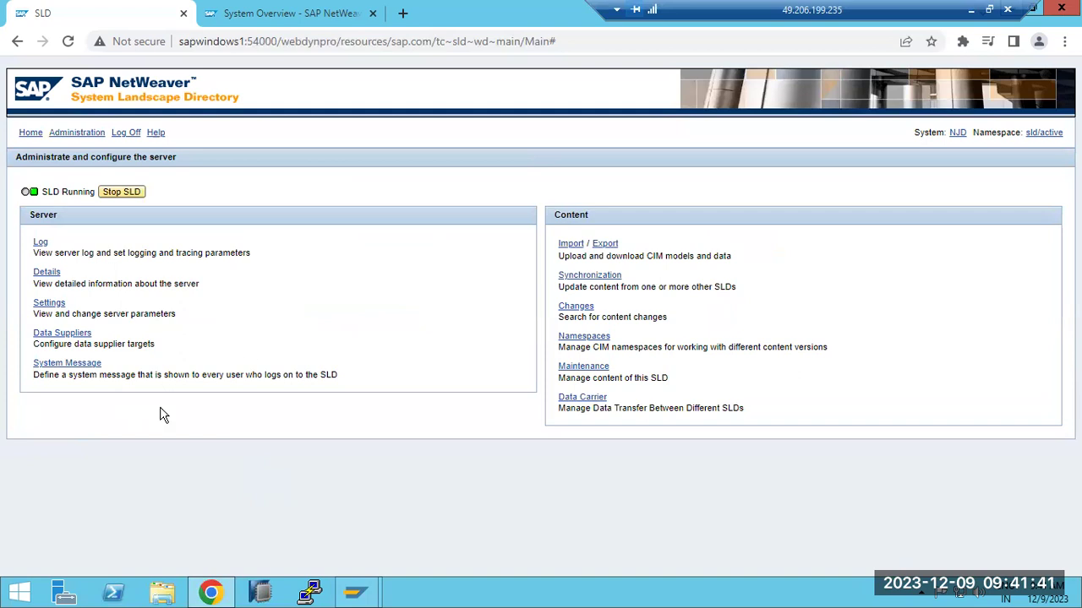
left_click(32, 136)
left_click(127, 217)
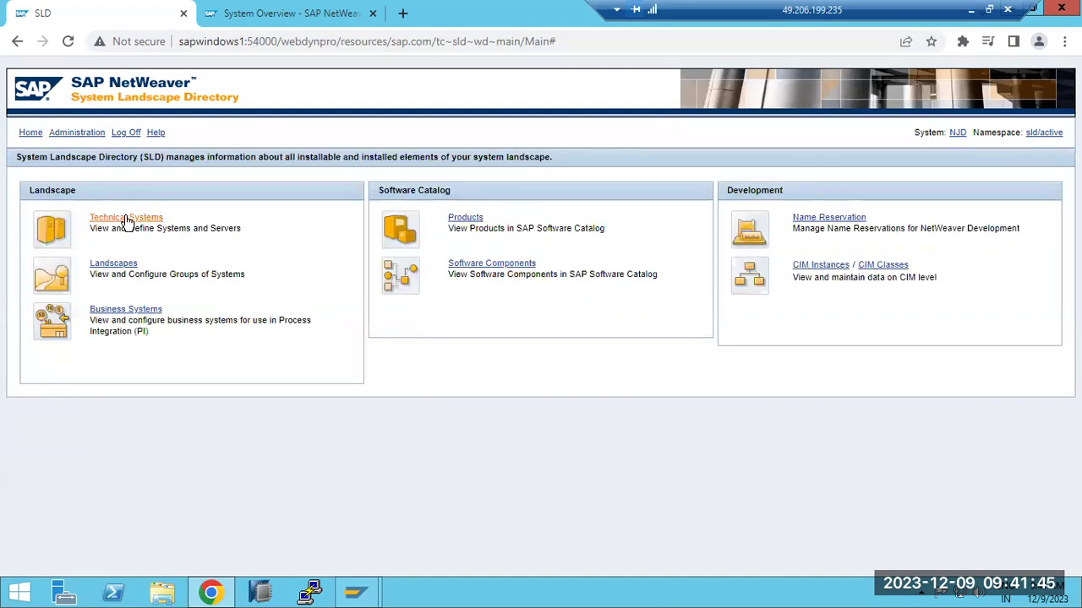
- Switch to the SAP Easy Access session in SAP GUI and run transaction RZ70
mouse_move(355, 592)
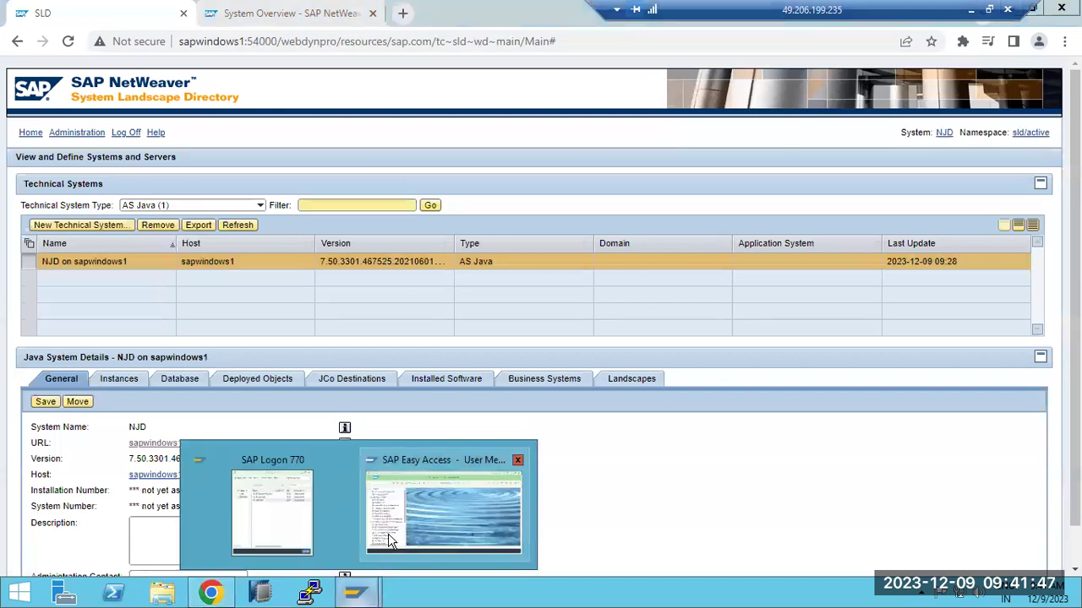
left_click(441, 507)
type("rz70")
key("Return")
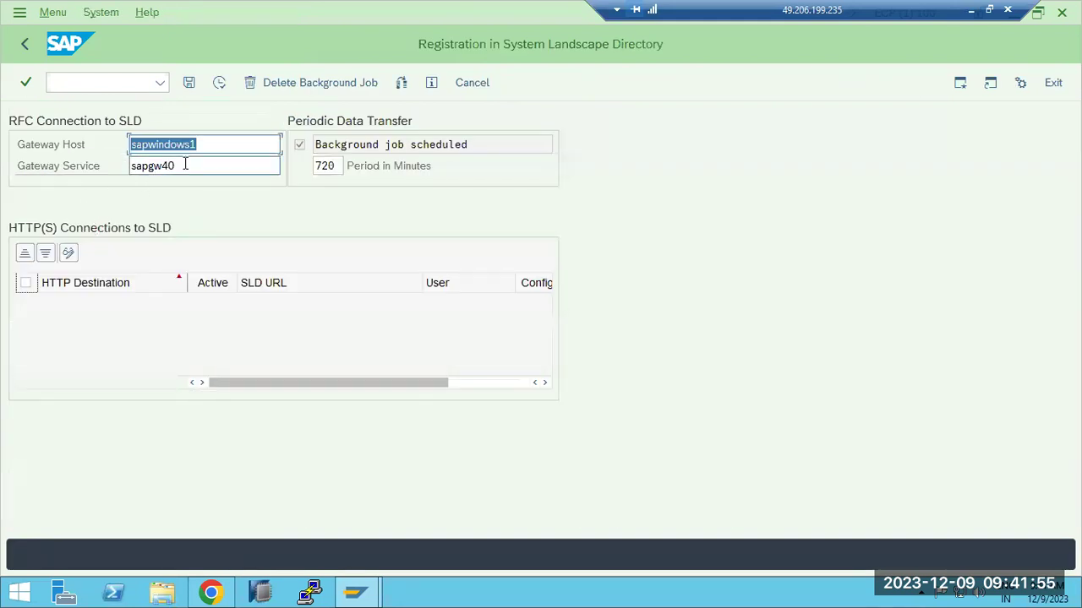
left_click(68, 253)
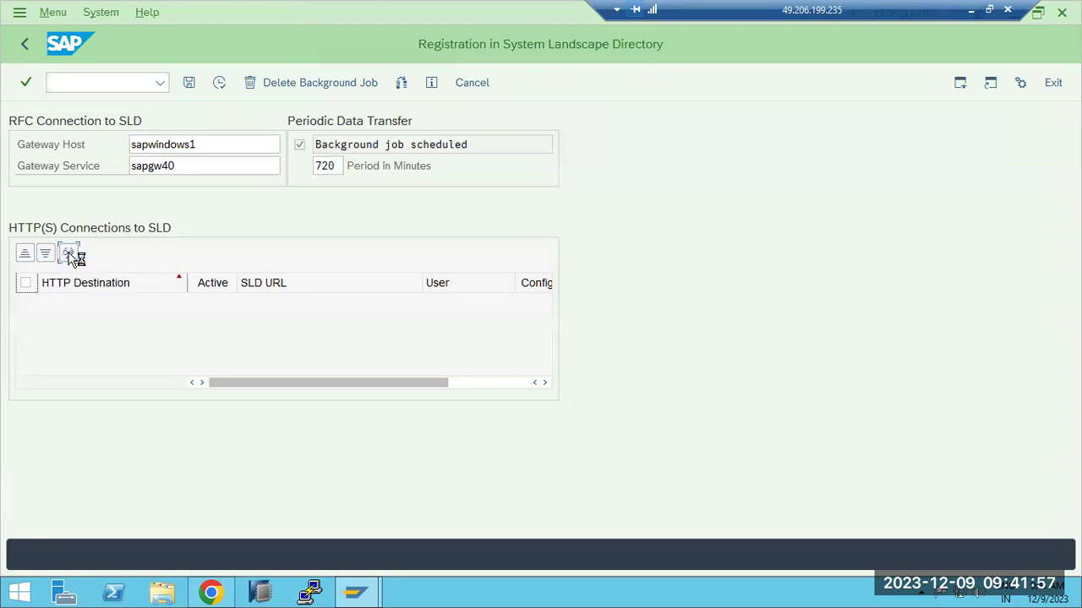
left_click(25, 253)
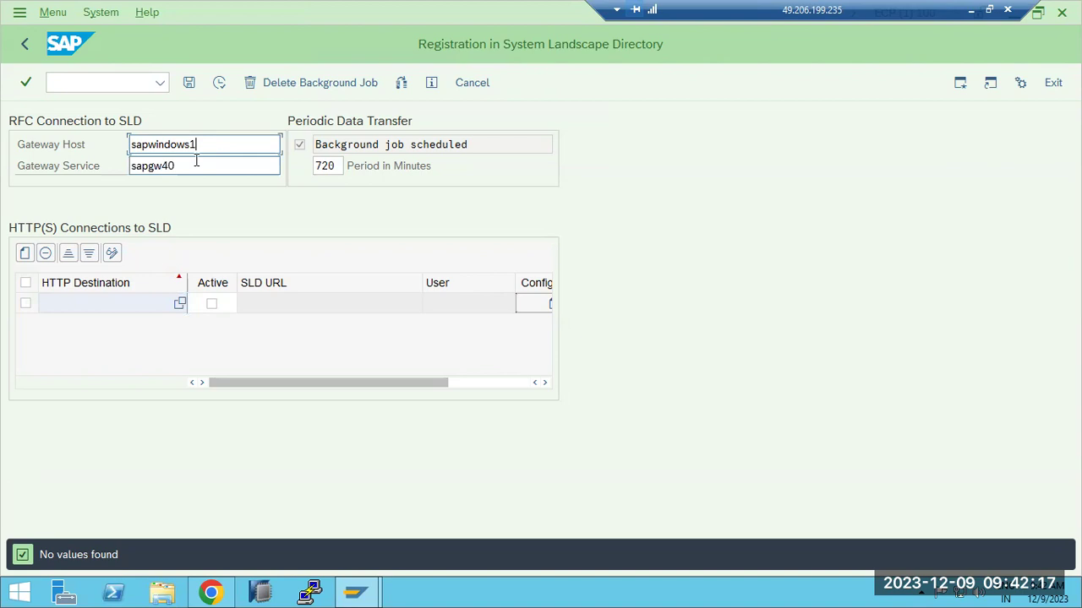
left_click(218, 81)
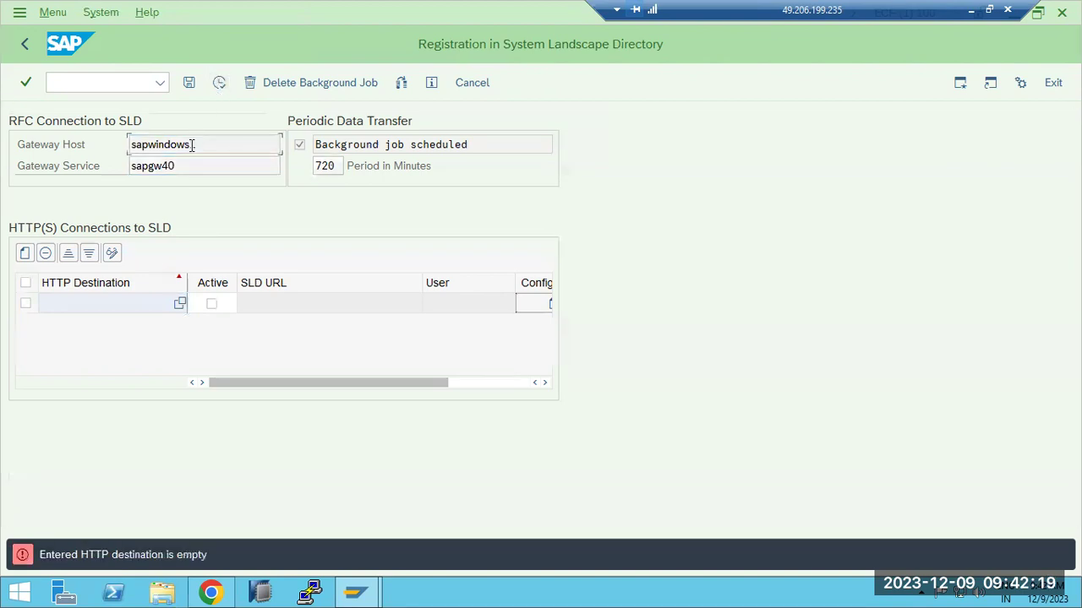
left_click(27, 303)
left_click(46, 254)
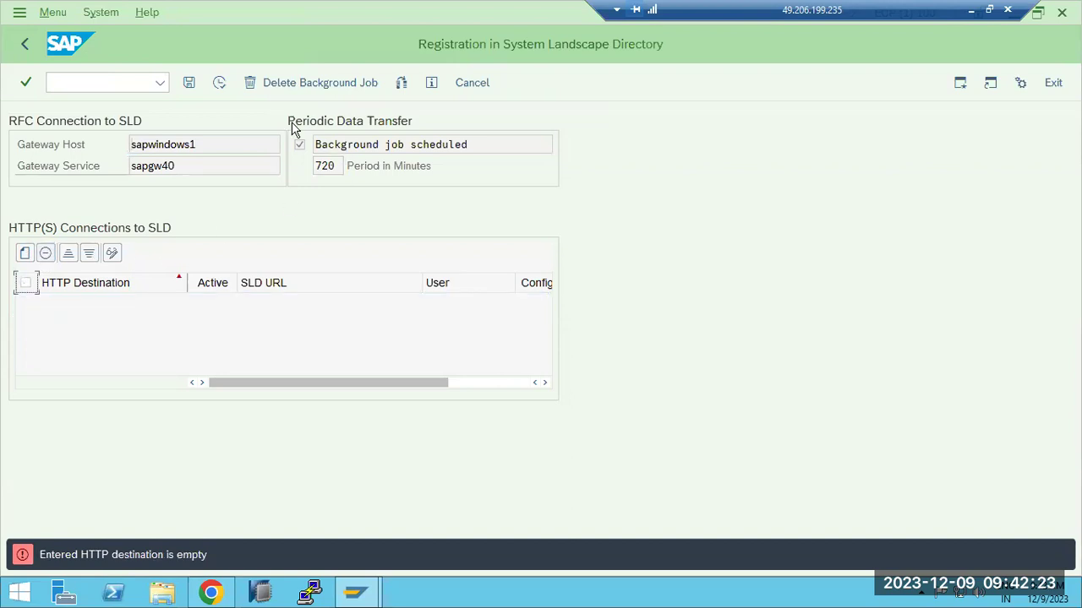
- Activate the SLD registration settings and exit the local SLD administration to the SAP Easy Access menu
left_click(188, 82)
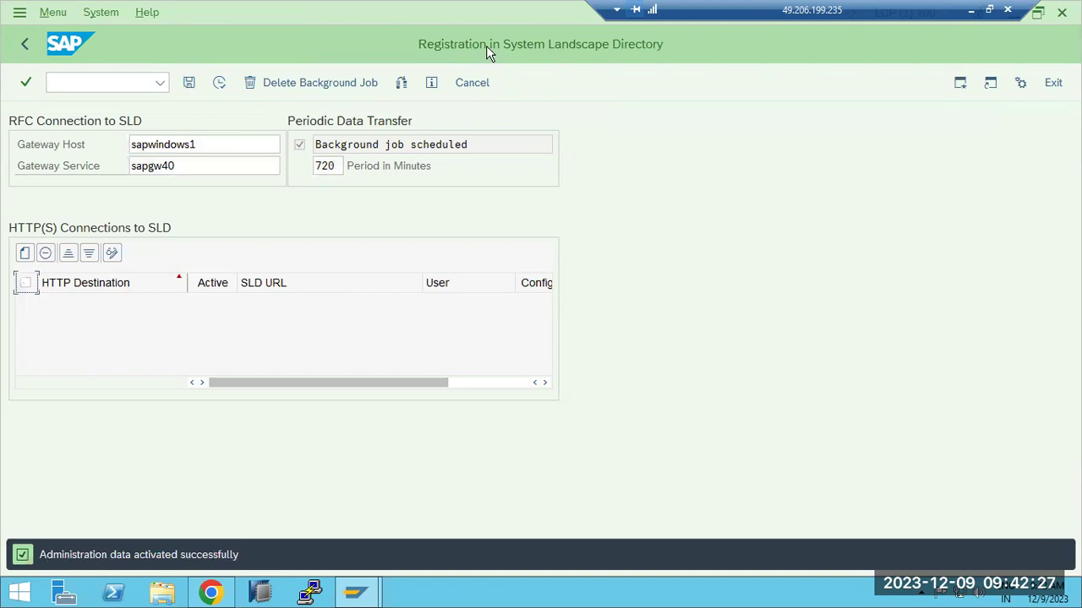
left_click(23, 53)
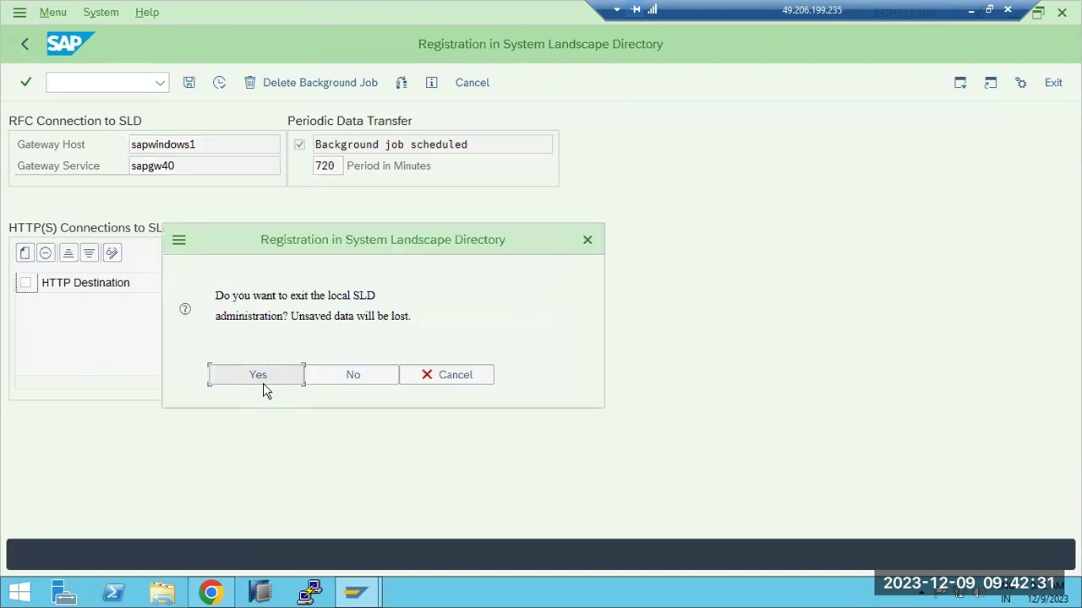
left_click(263, 383)
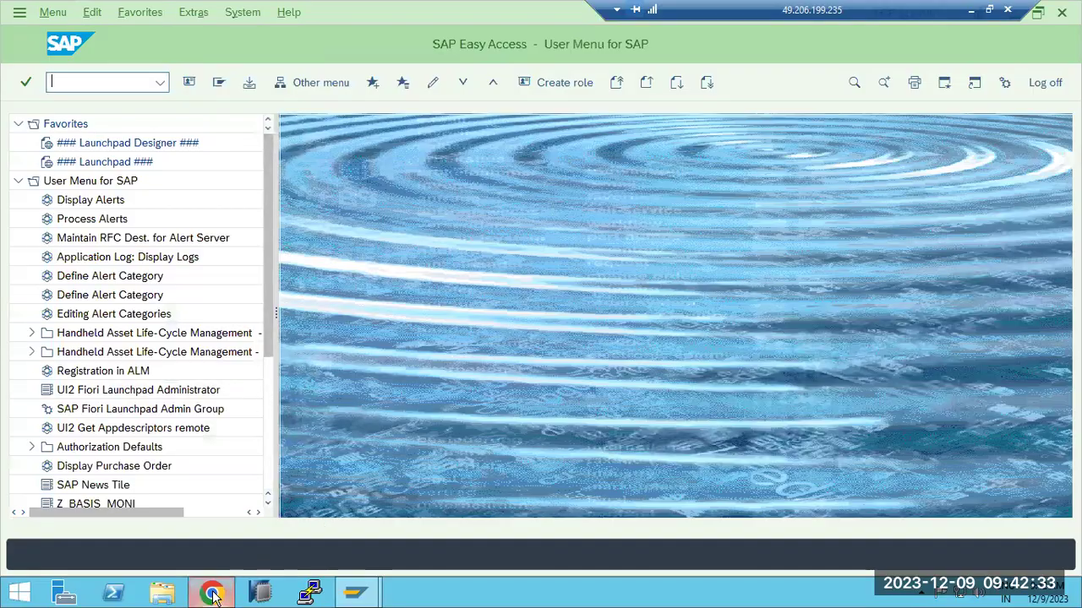
- Switch to Chrome and browse the Configuration, Troubleshooting, Operations, Availability and Performance, and My Workspace areas of NetWeaver Administrator
left_click(211, 595)
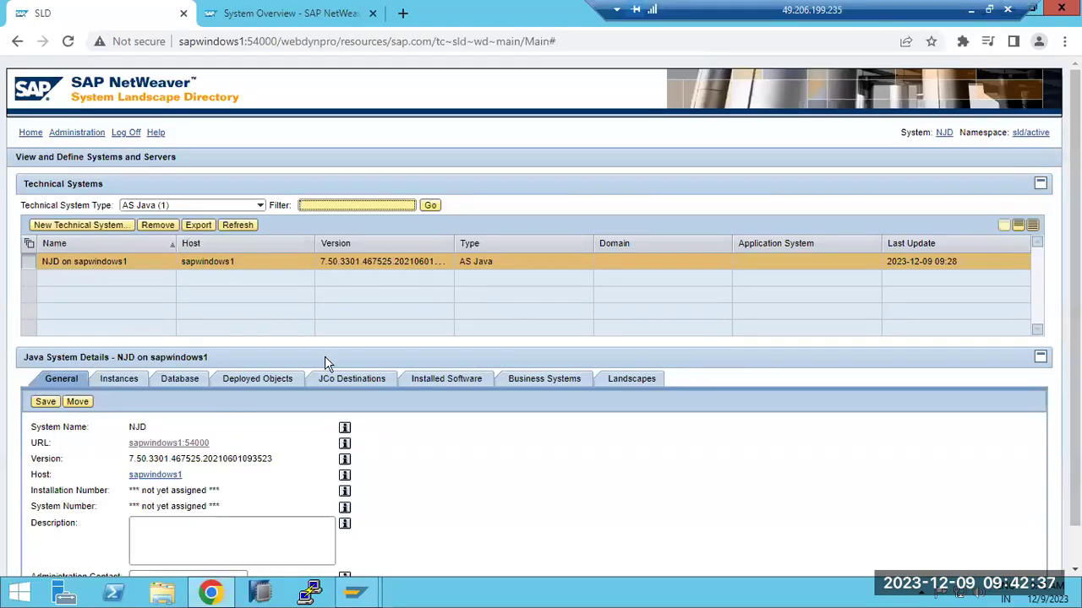
left_click(211, 594)
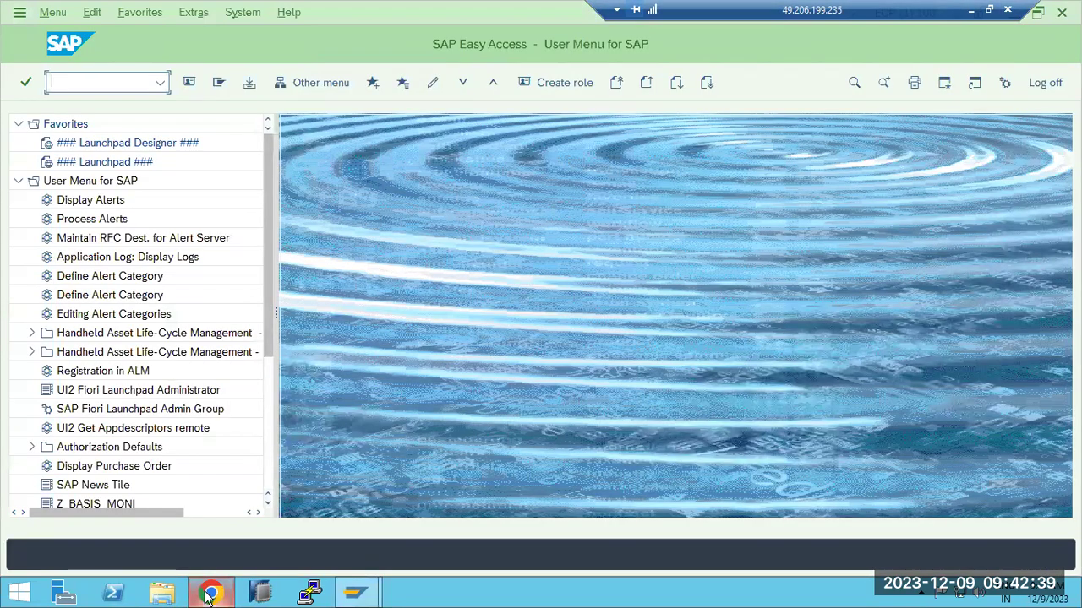
left_click(211, 594)
left_click(283, 14)
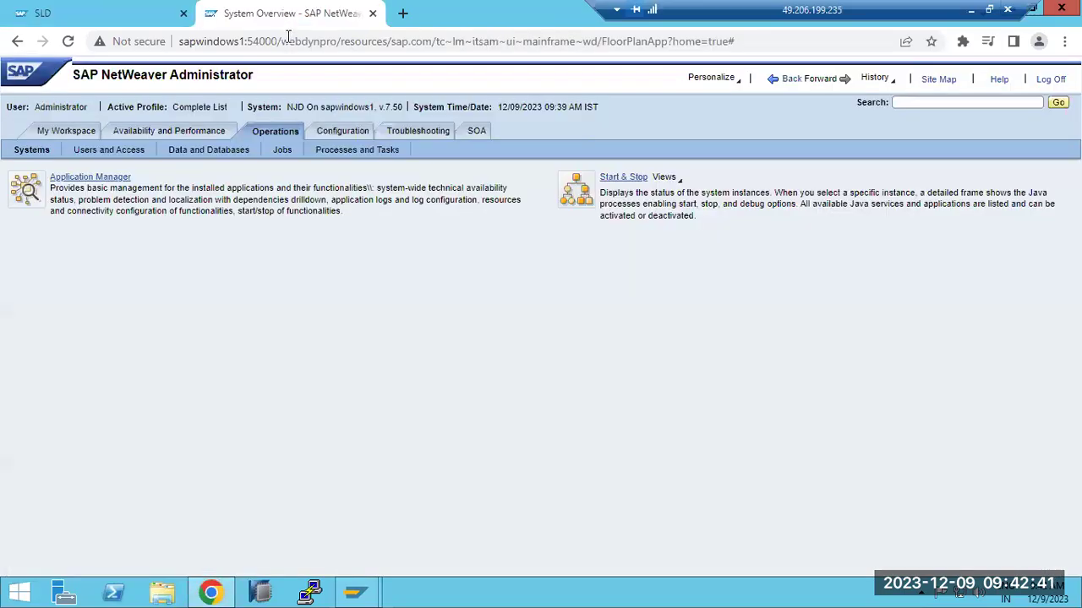
left_click(324, 131)
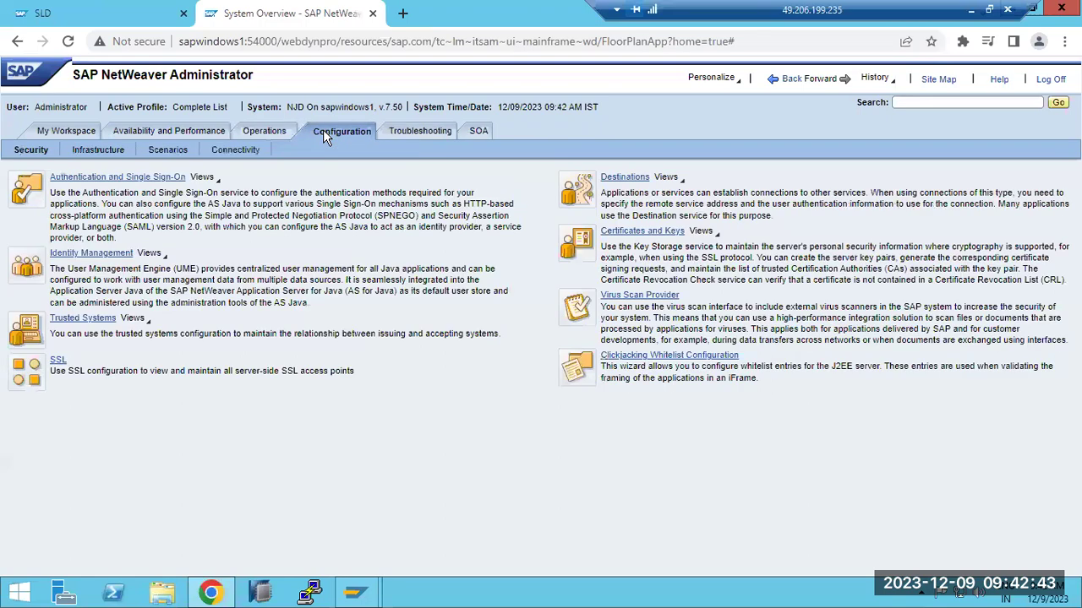
left_click(394, 134)
left_click(258, 131)
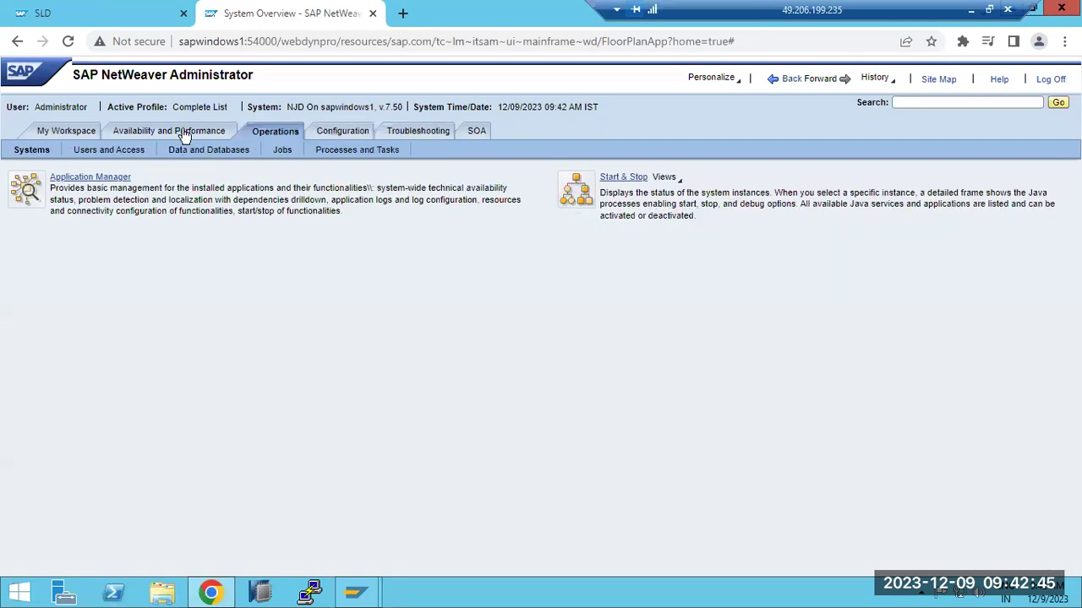
left_click(169, 131)
left_click(71, 131)
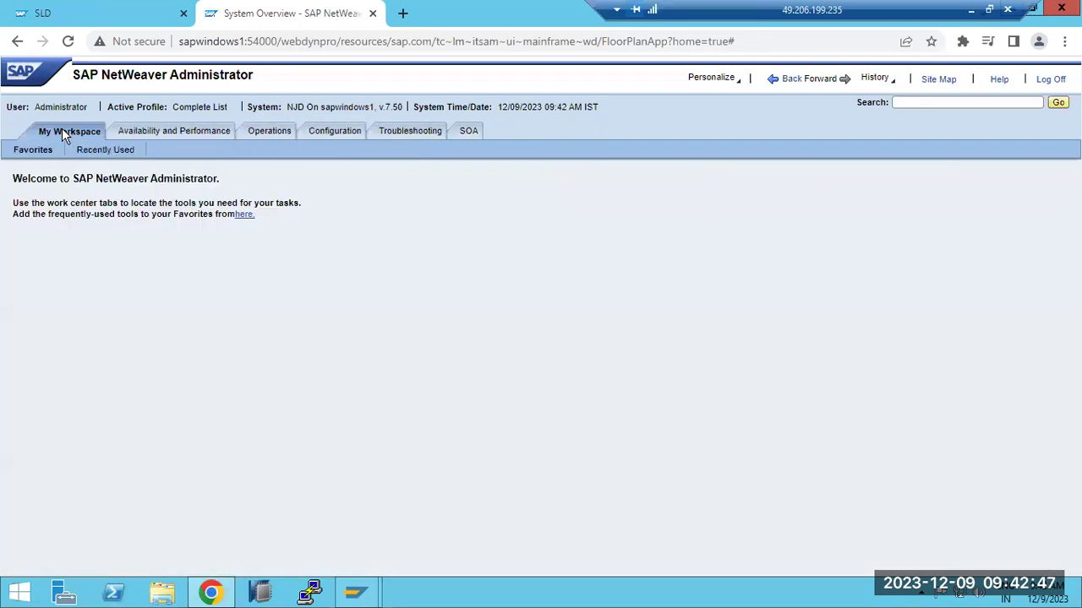
- View the Availability and Performance overview, highlight sapwindows1:54000 in the page address, and open the Operations work center
left_click(178, 132)
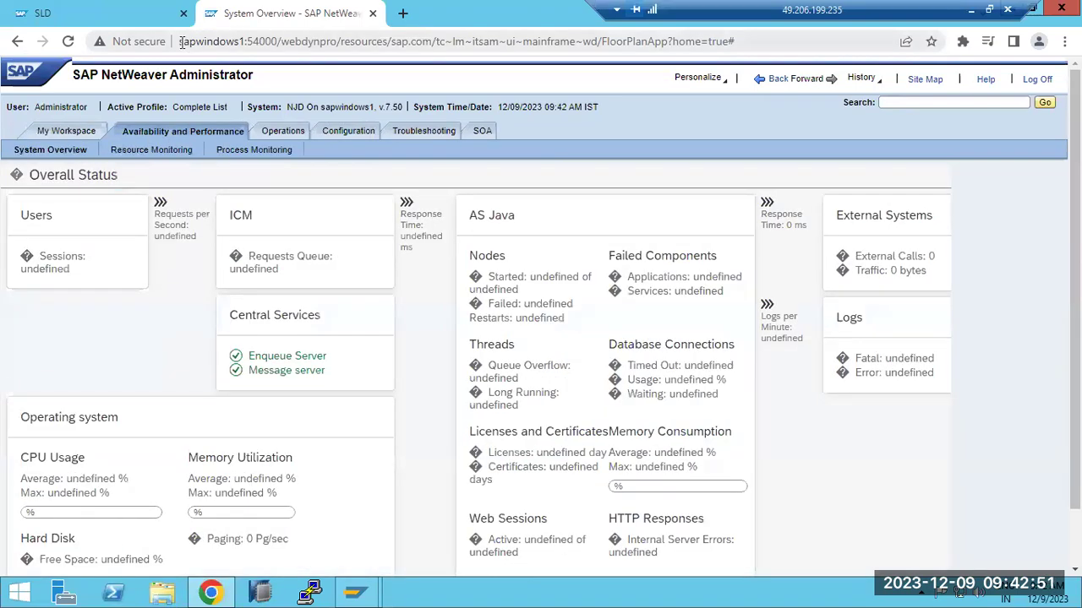
left_click_drag(180, 42, 272, 41)
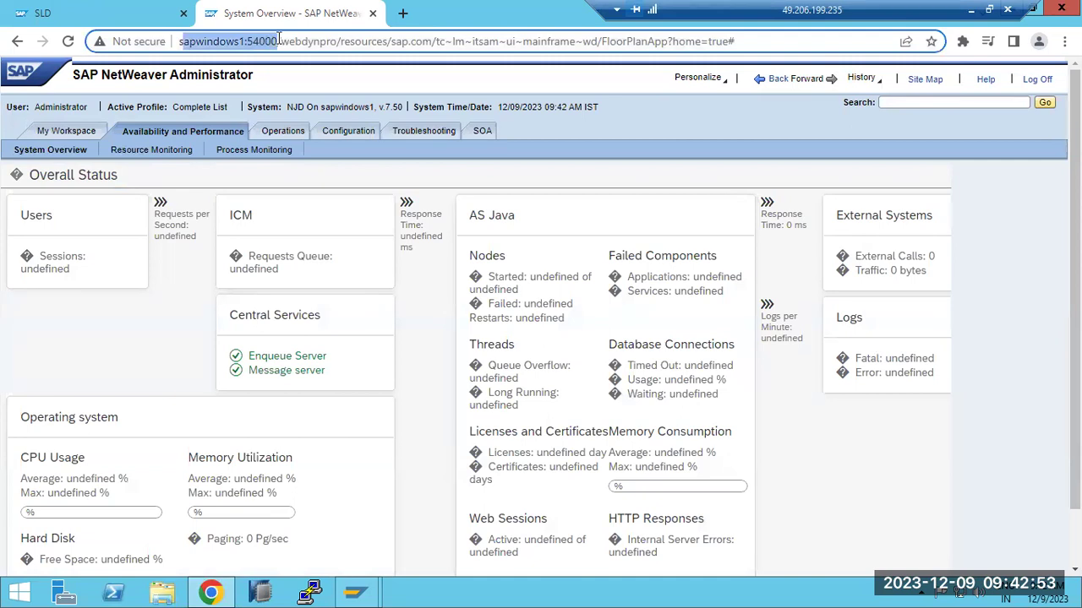
left_click(284, 135)
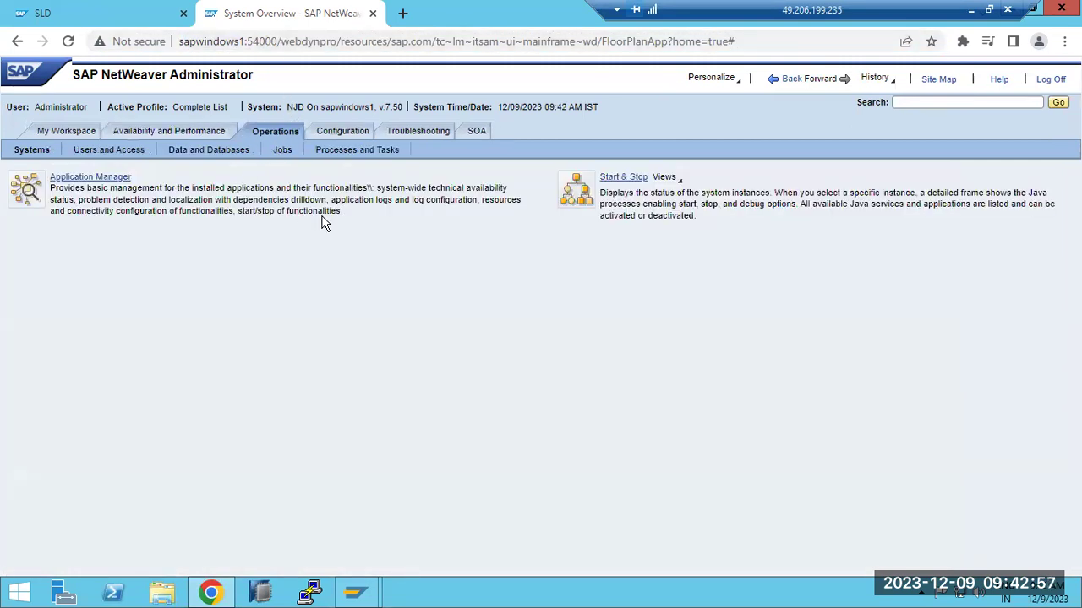
- Review the Configuration security tools, revisit Operations, My Workspace and Availability and Performance, and open the Java troubleshooting tools
left_click(323, 135)
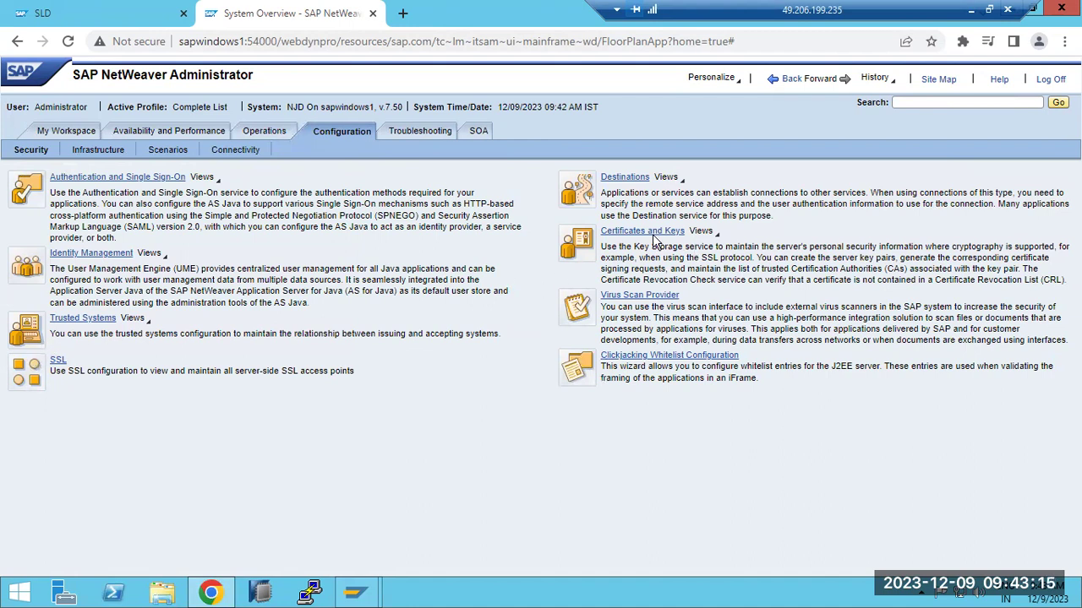
left_click(252, 133)
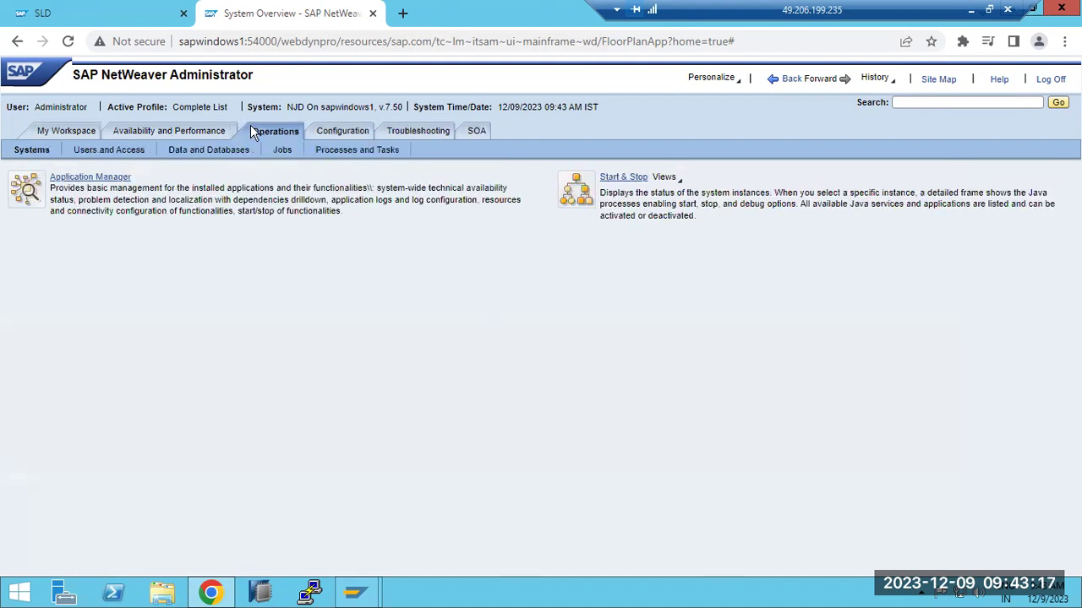
left_click(73, 133)
left_click(174, 130)
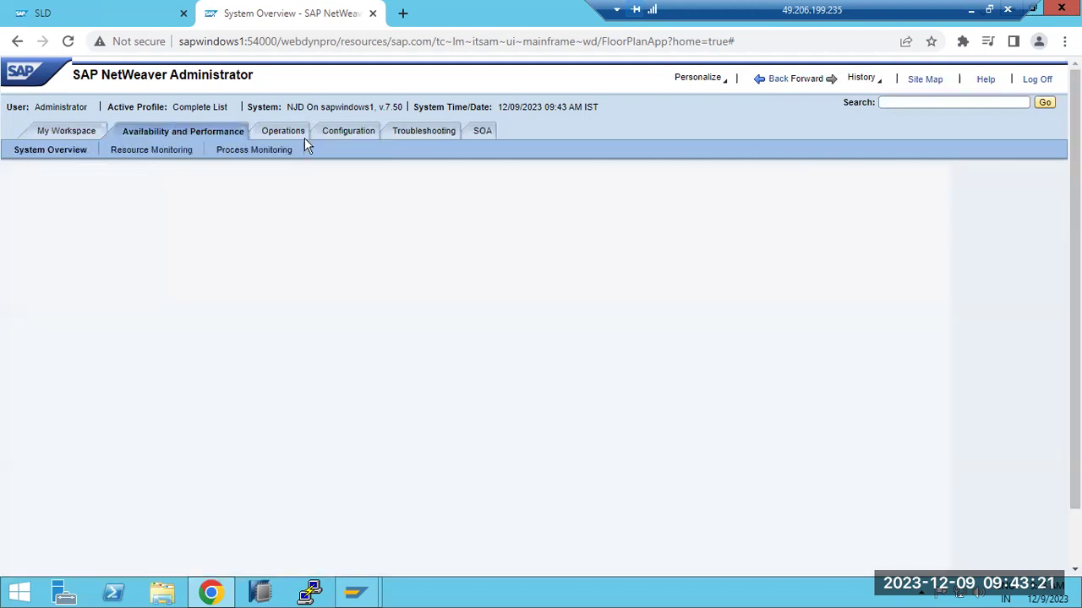
left_click(363, 133)
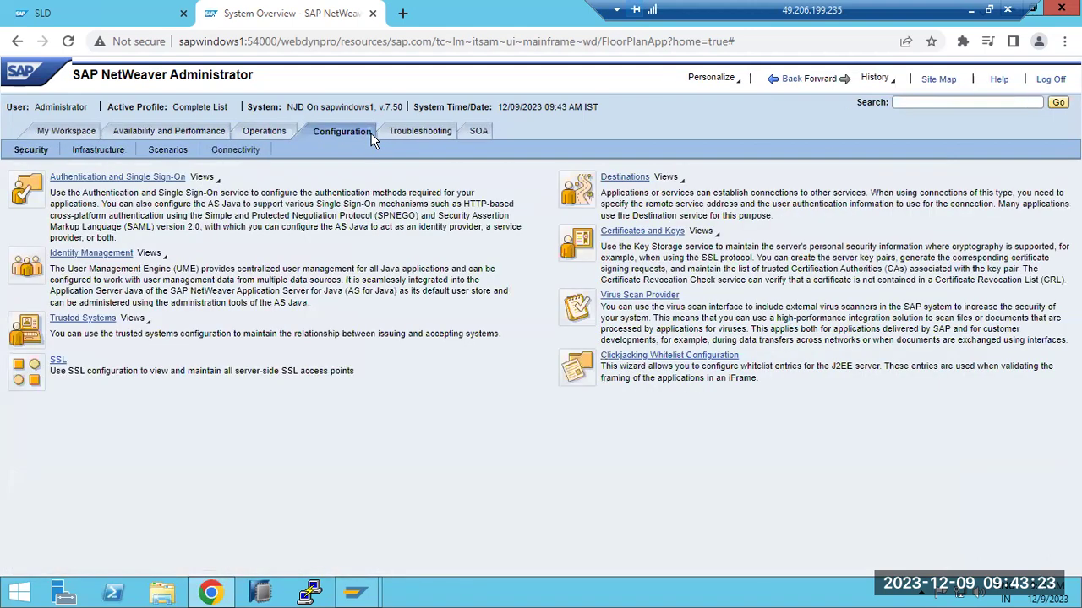
left_click(434, 132)
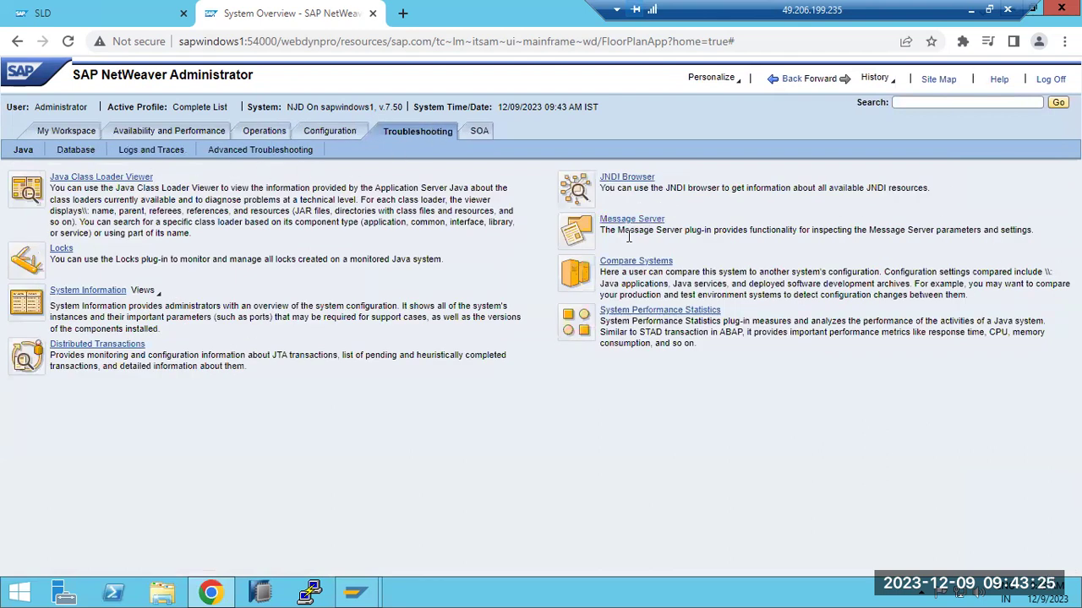
- Open System Information, examine the software component versions and the development components of BI-BASE-B, and go back to the instances overview
left_click(71, 292)
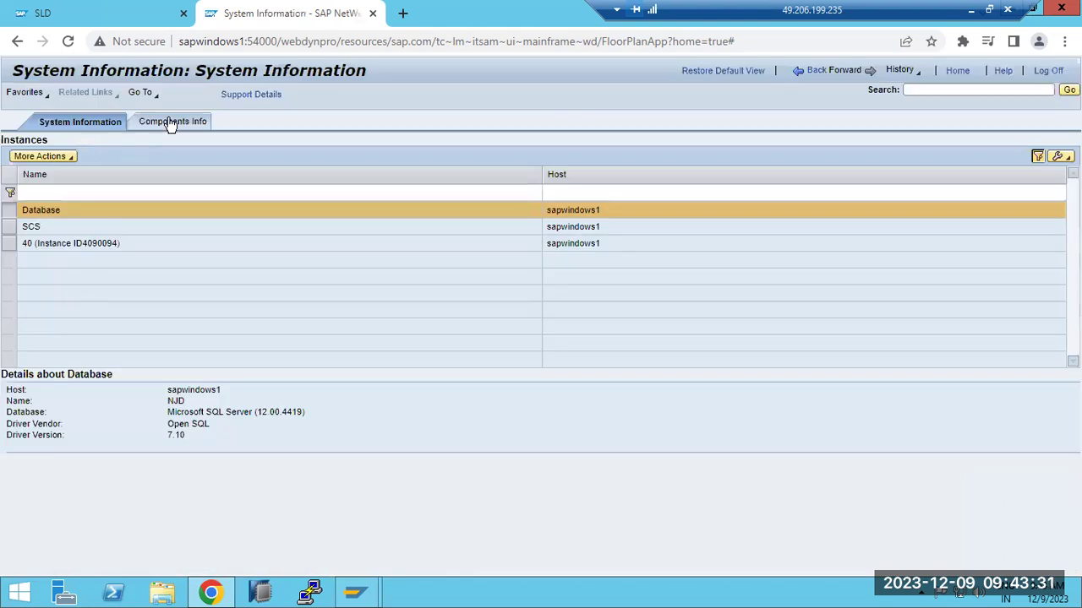
left_click(170, 123)
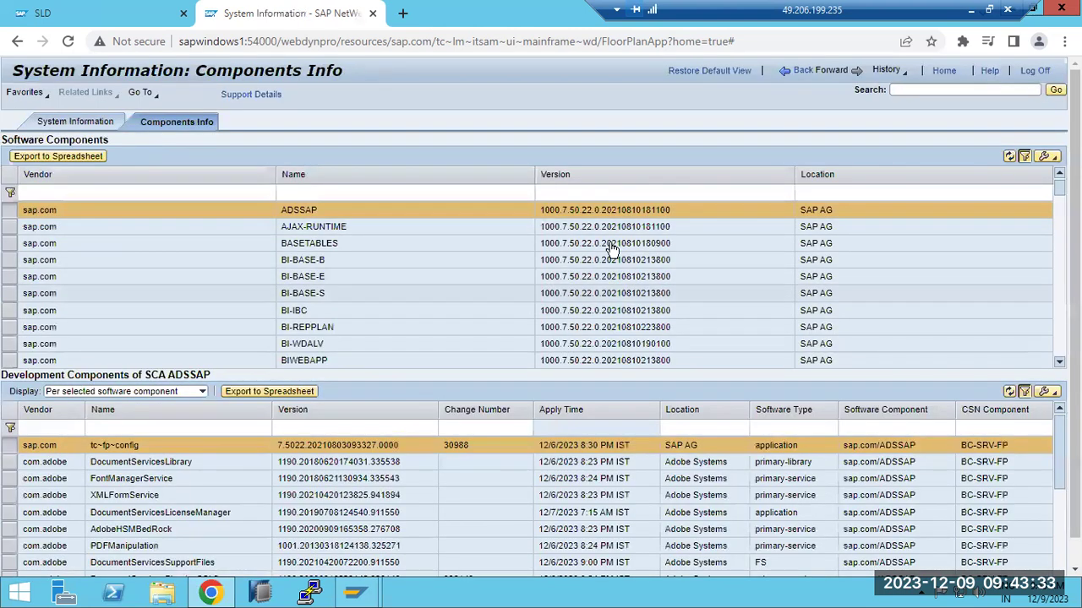
left_click(326, 260)
scroll(326, 260, "down", 10)
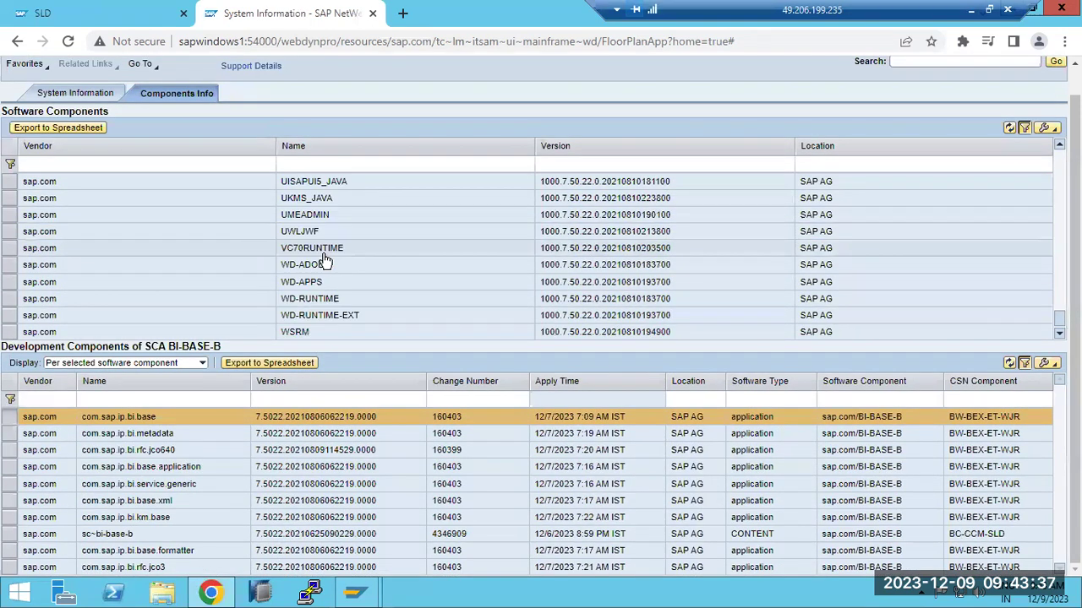
scroll(326, 264, "up", 10)
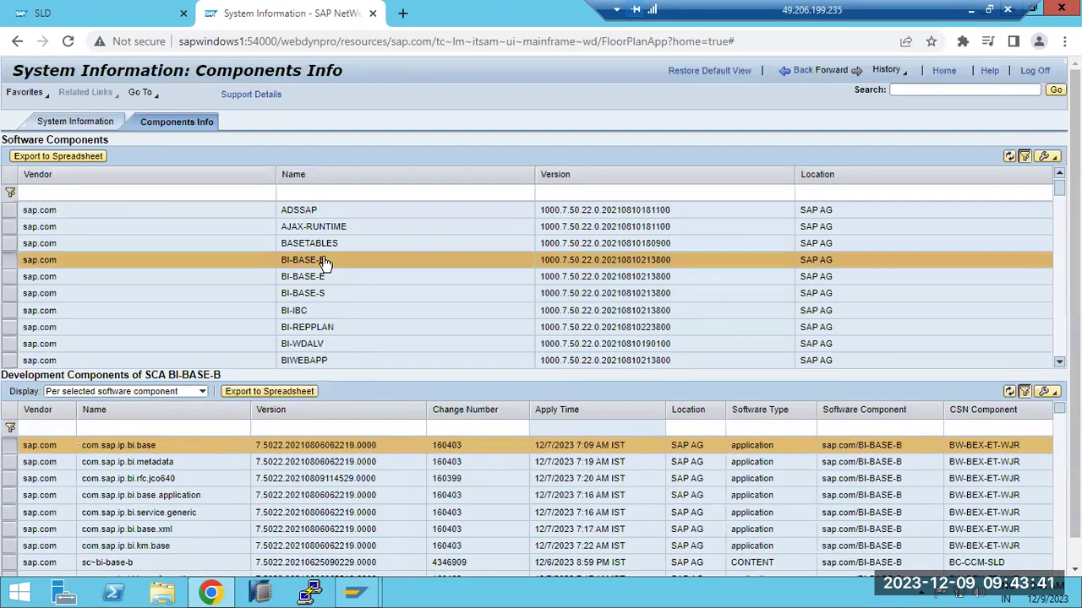
left_click(800, 72)
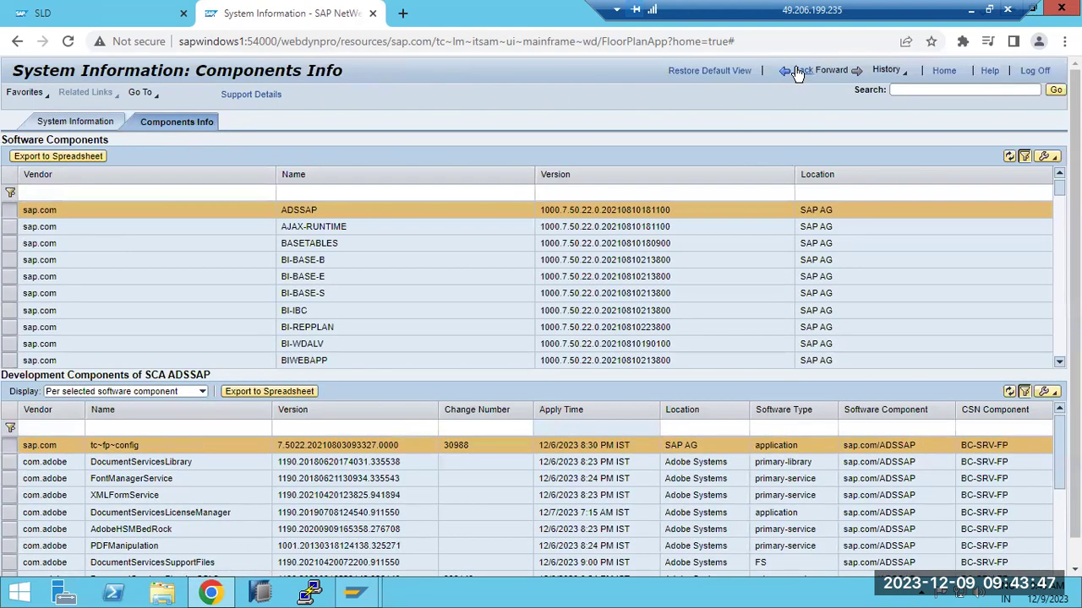
left_click(797, 73)
- Return to the NetWeaver Administrator home page and view the Configuration security tools and the Operations systems tools
left_click(114, 18)
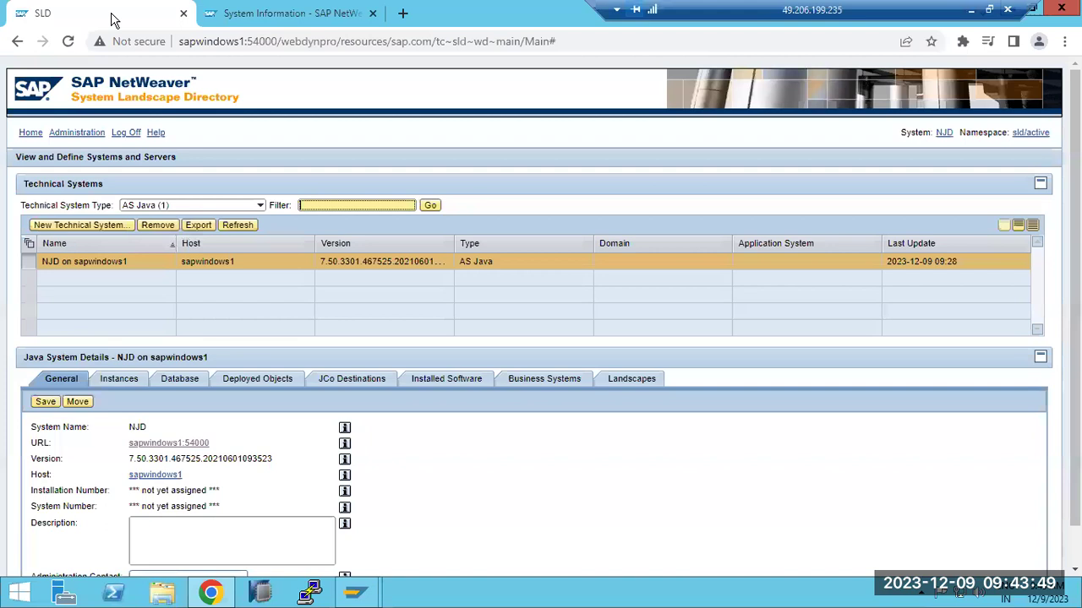
left_click(287, 13)
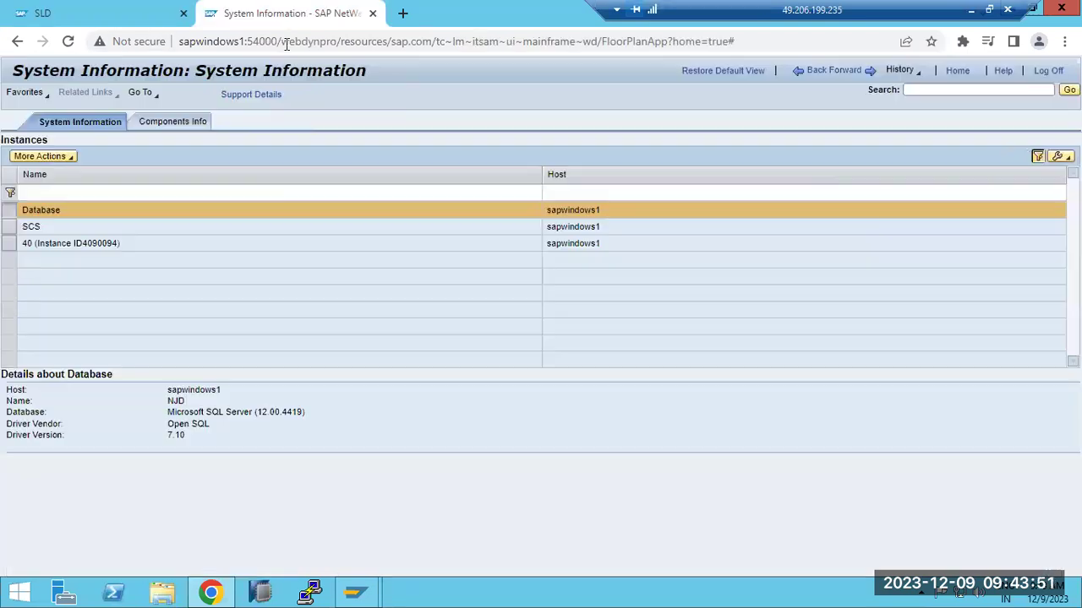
left_click(958, 71)
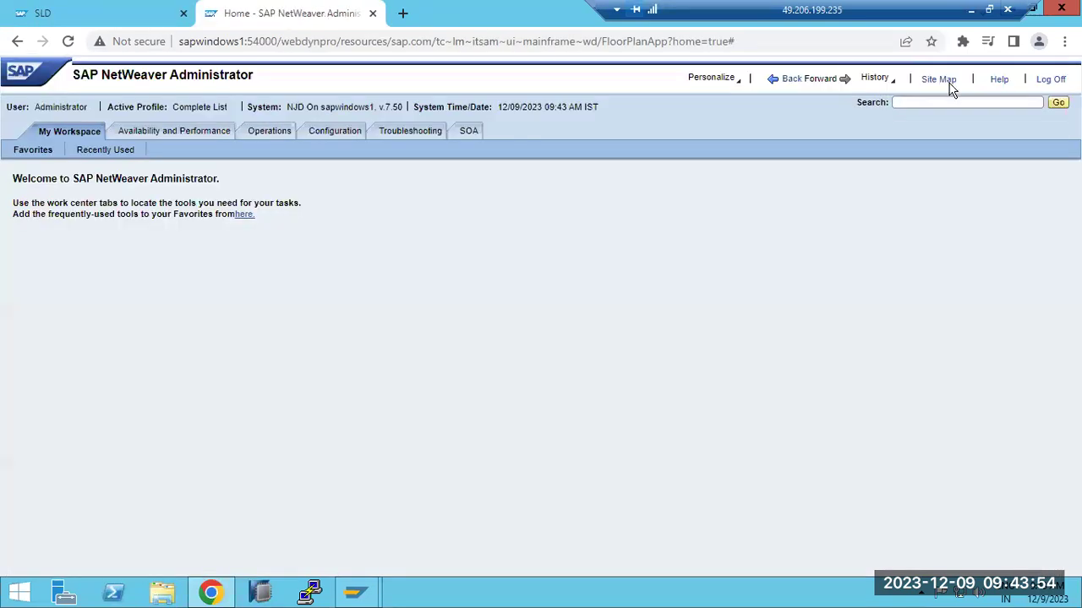
left_click(347, 135)
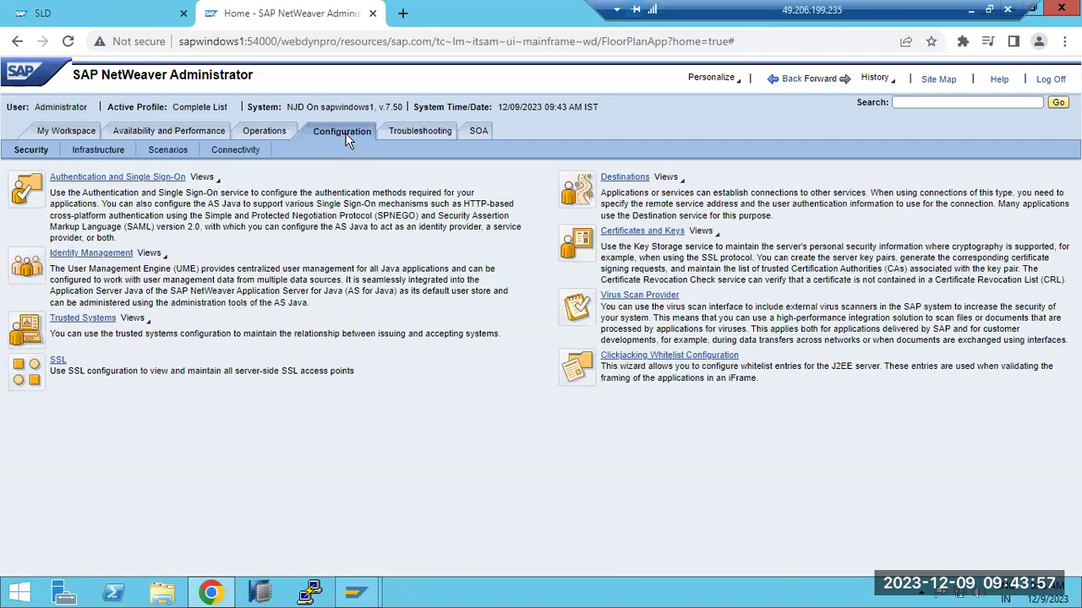
left_click(272, 137)
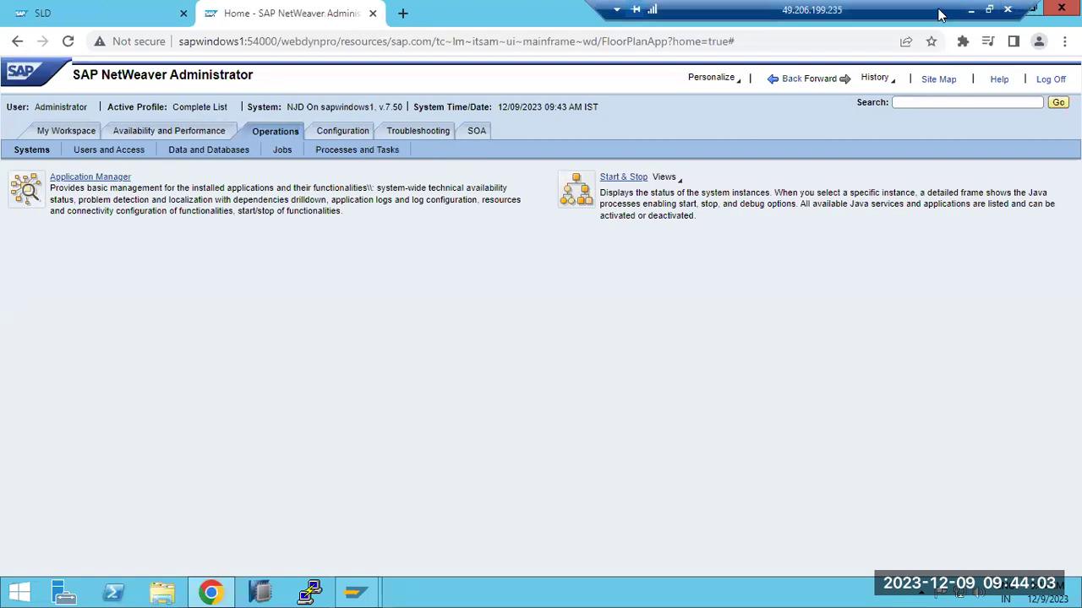
left_click(971, 10)
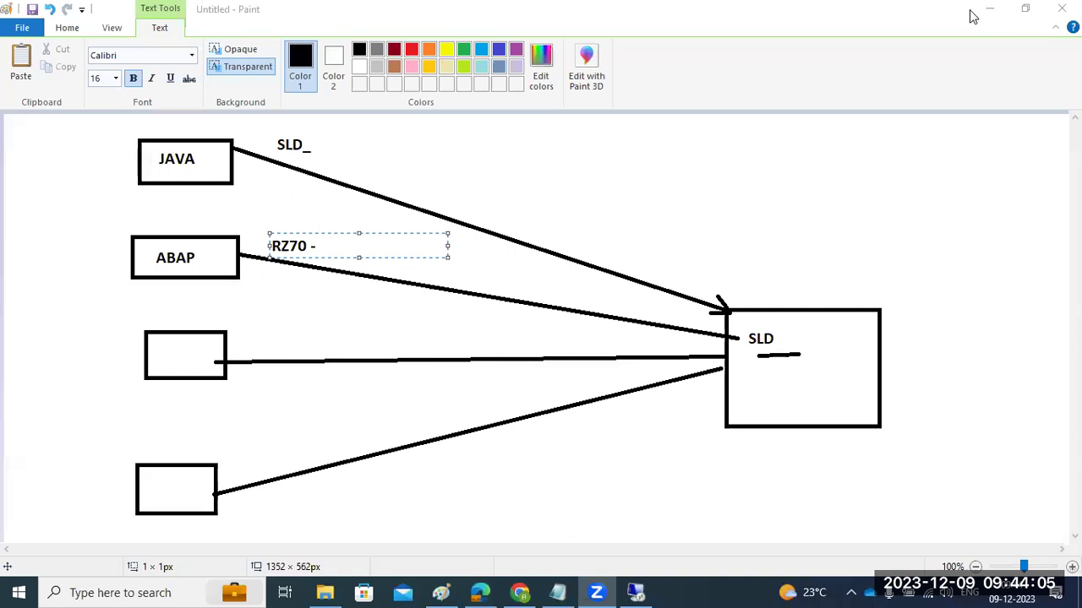
left_click(635, 592)
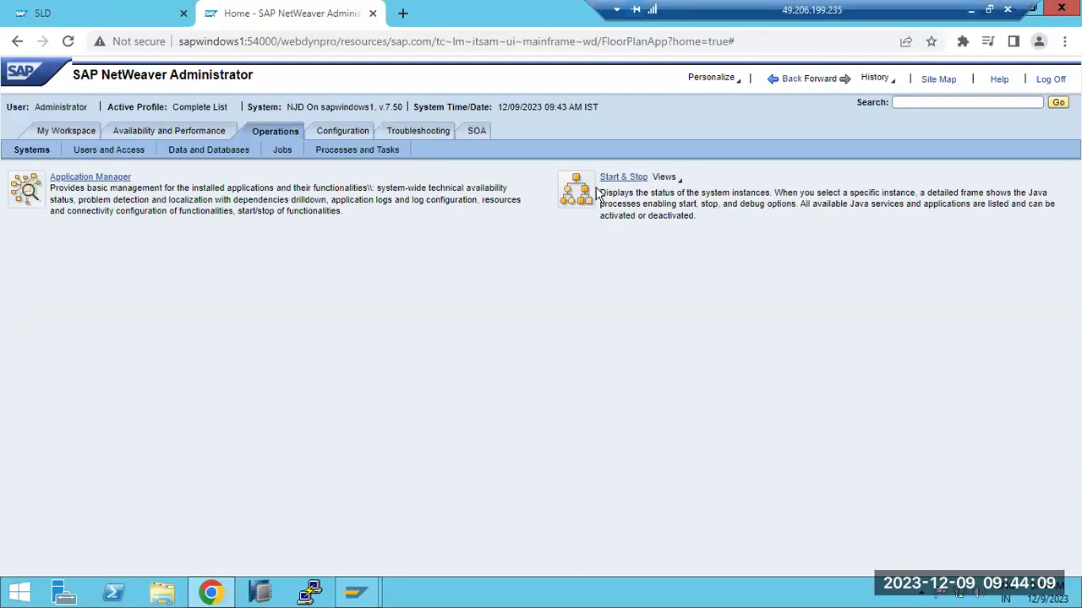
- Open the ILM Store Browser from the Operations data and database tools and try to log in to XML DAS with the saved Administrator user name and password
left_click(208, 150)
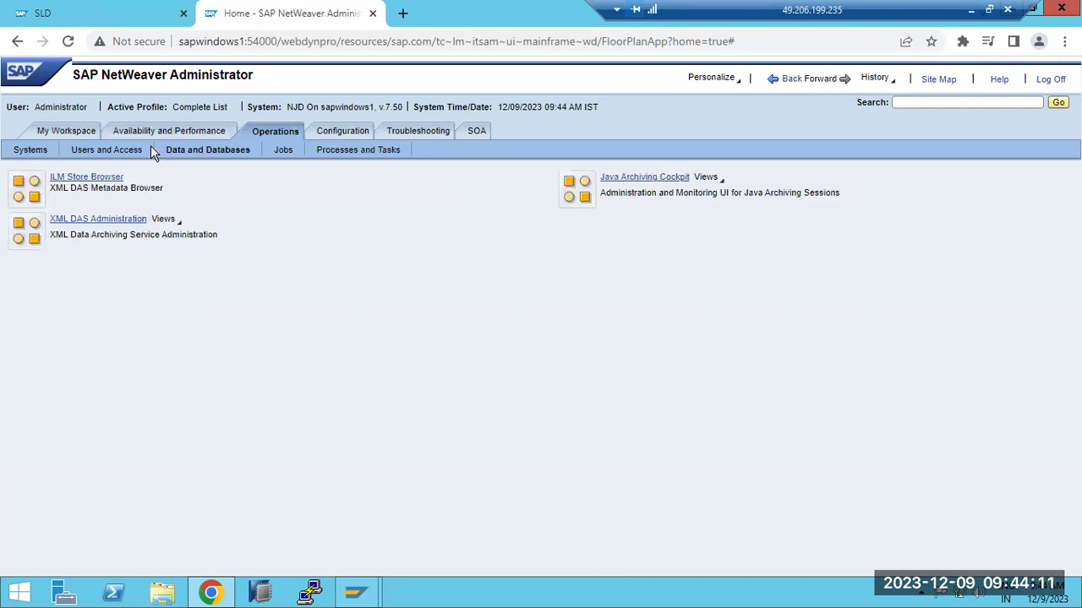
left_click(91, 179)
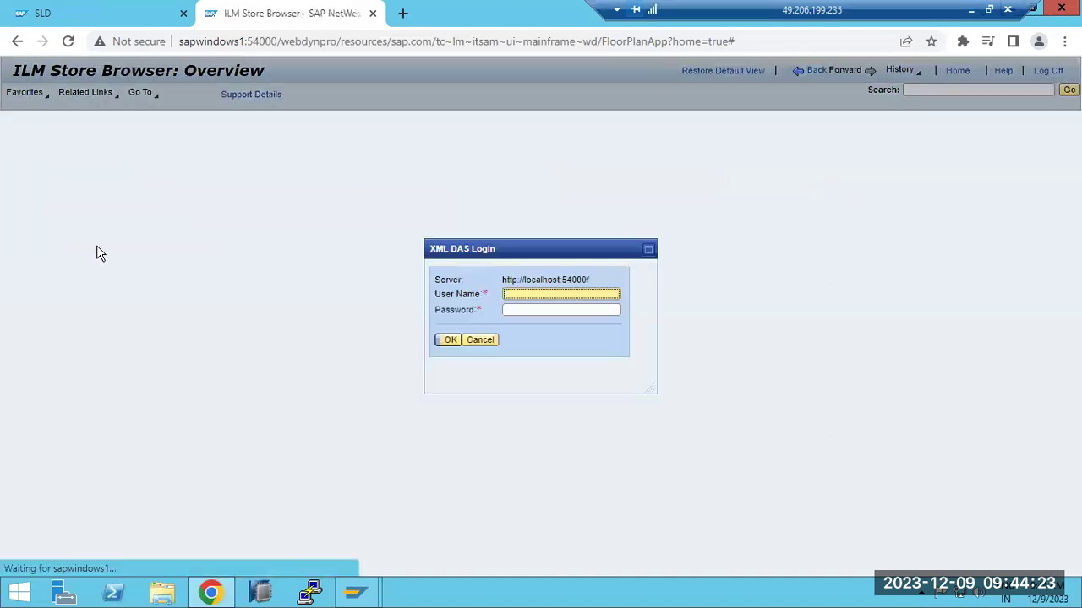
left_click(532, 293)
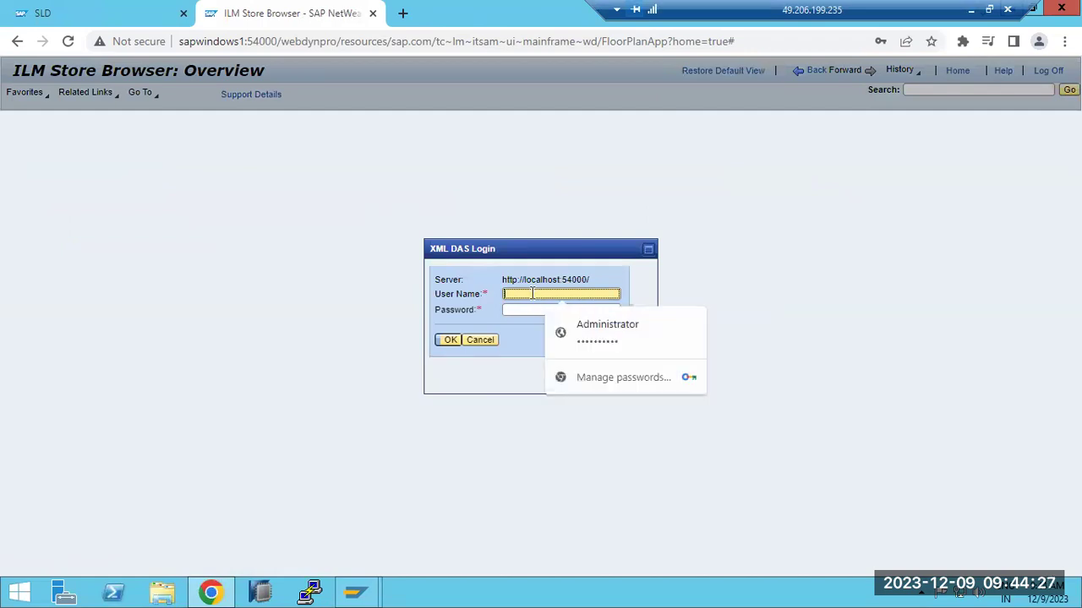
left_click(560, 333)
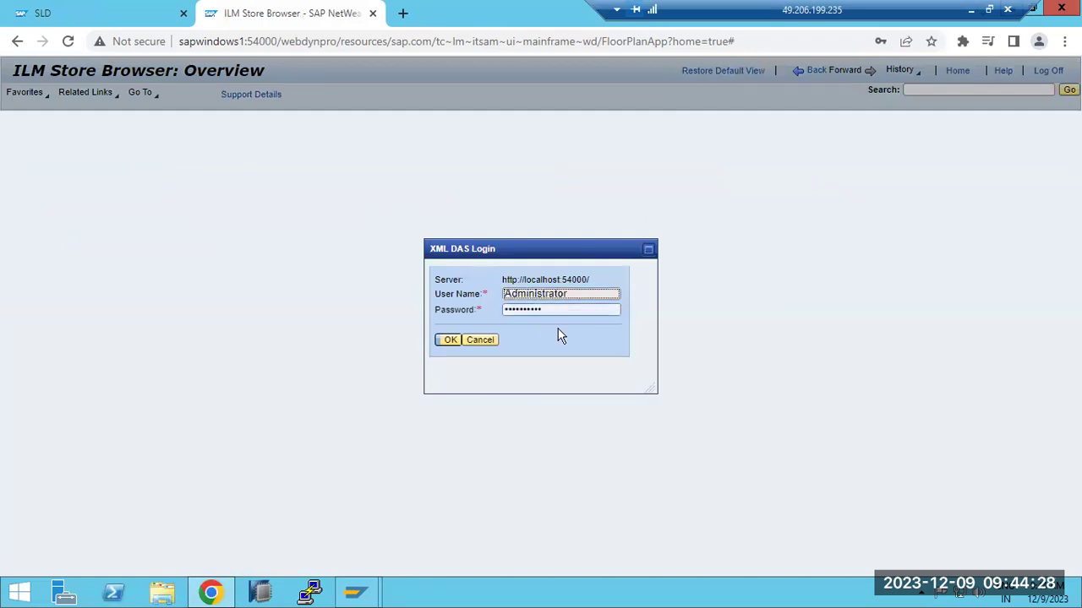
left_click(451, 340)
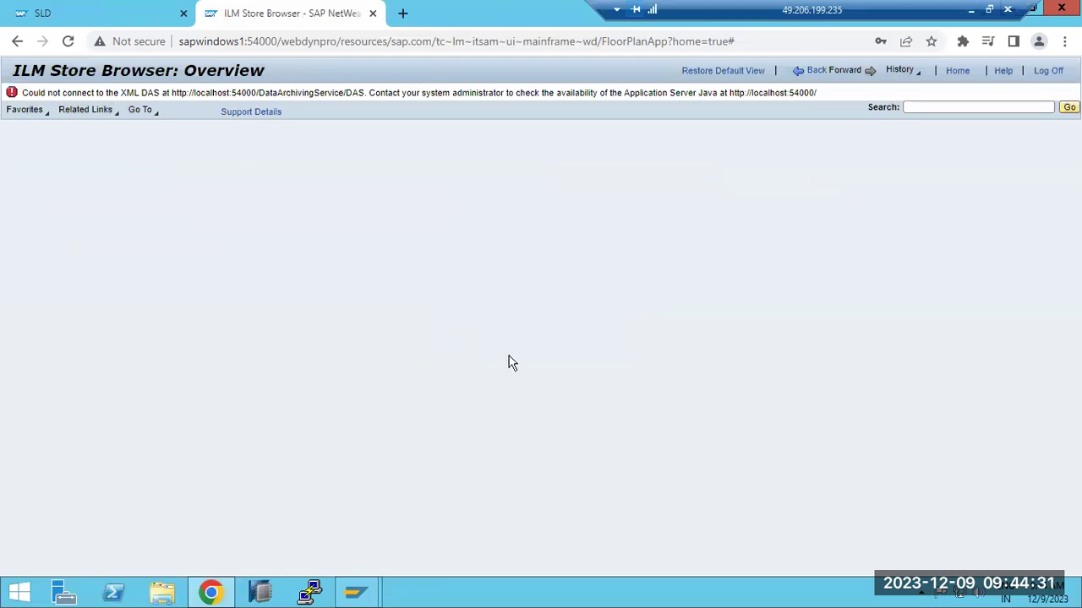
- Close the NetWeaver Administrator page and return to the System Landscape Directory home page
left_click(59, 12)
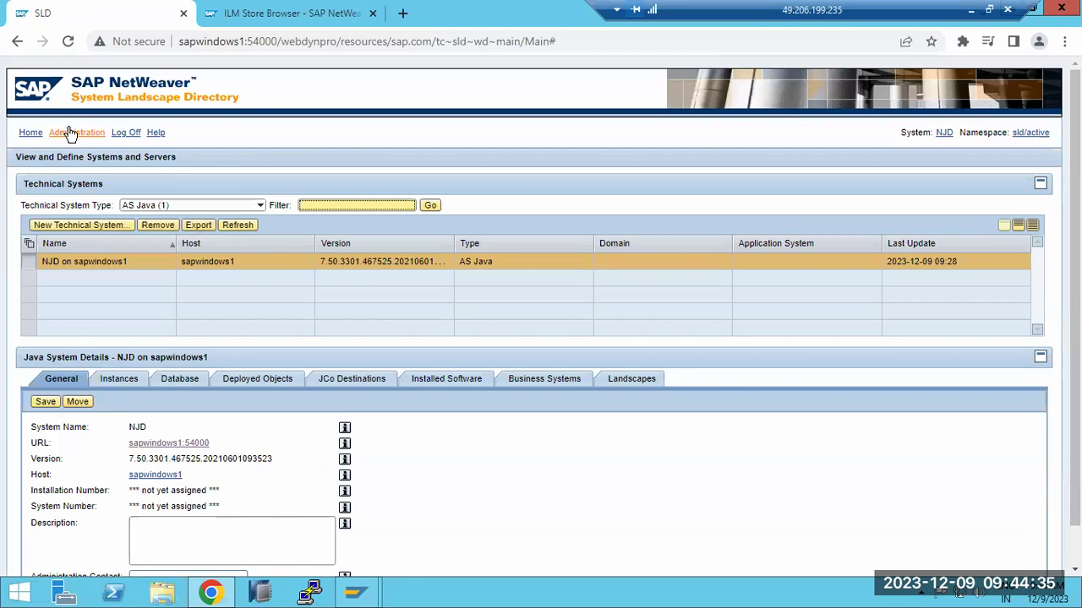
left_click(291, 13)
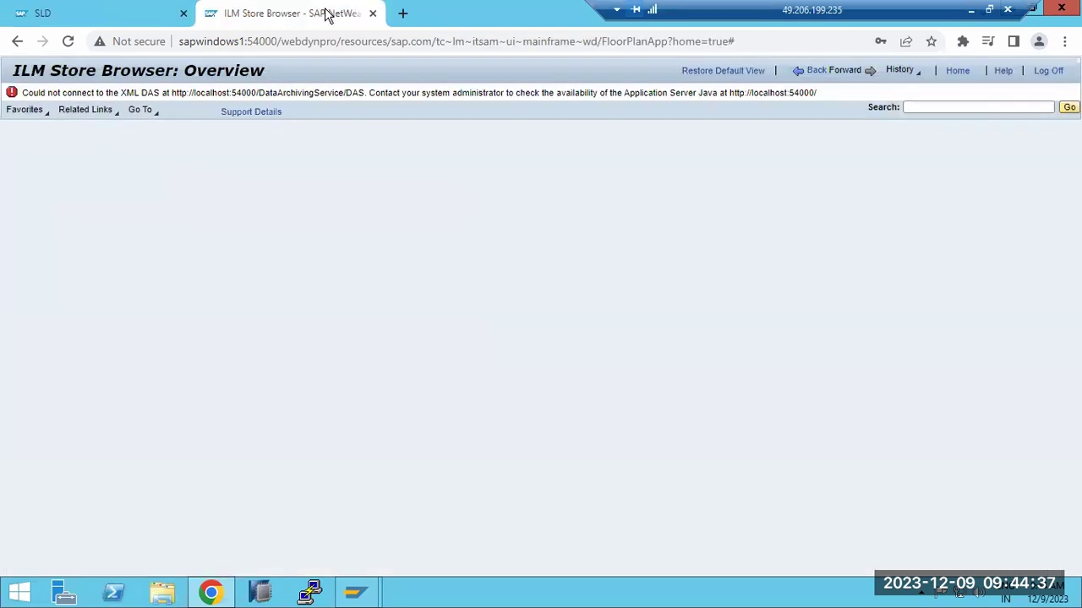
left_click(372, 13)
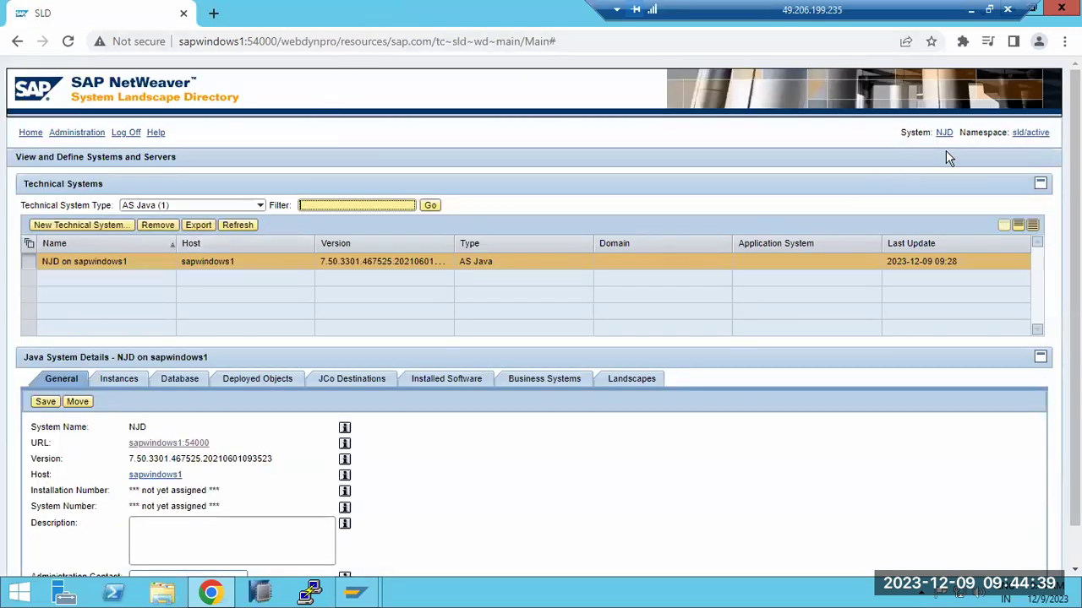
left_click(37, 134)
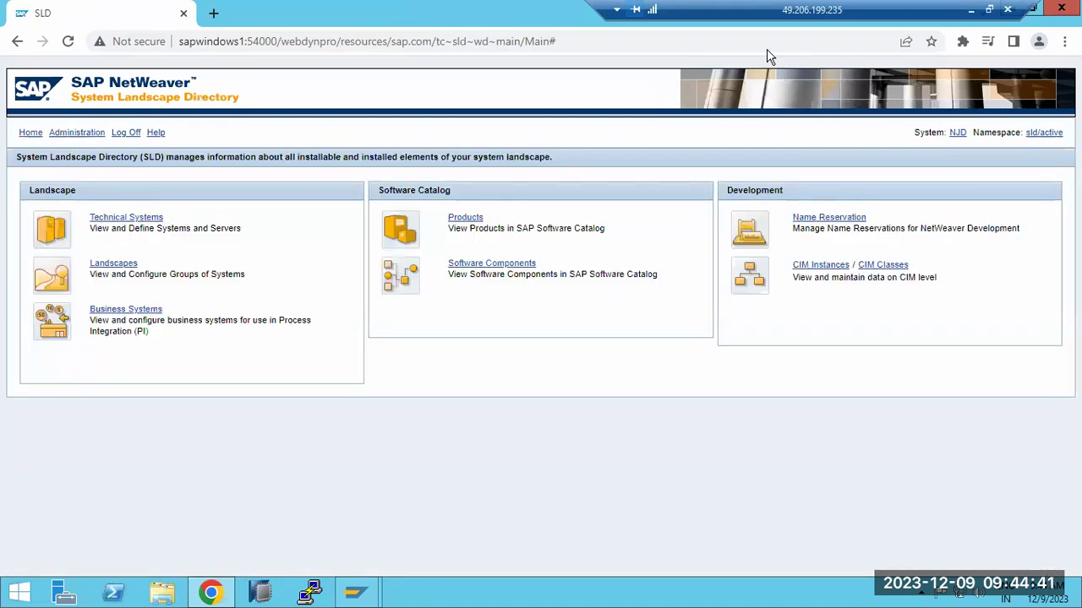
- Minimize the remote desktop session to bring up the SLD connection diagram in Paint
left_click(989, 9)
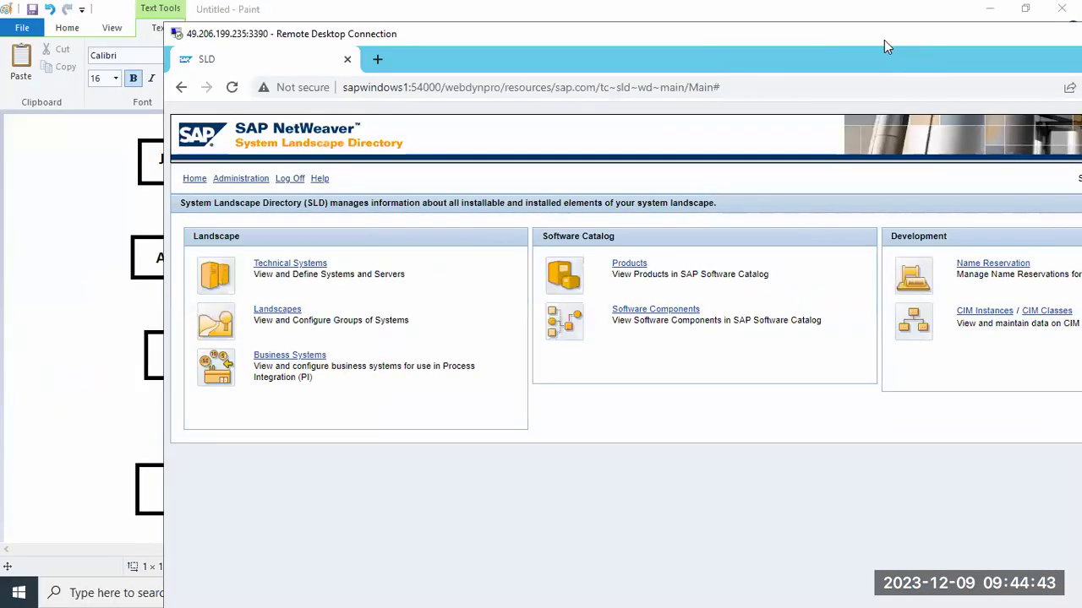
double_click(885, 46)
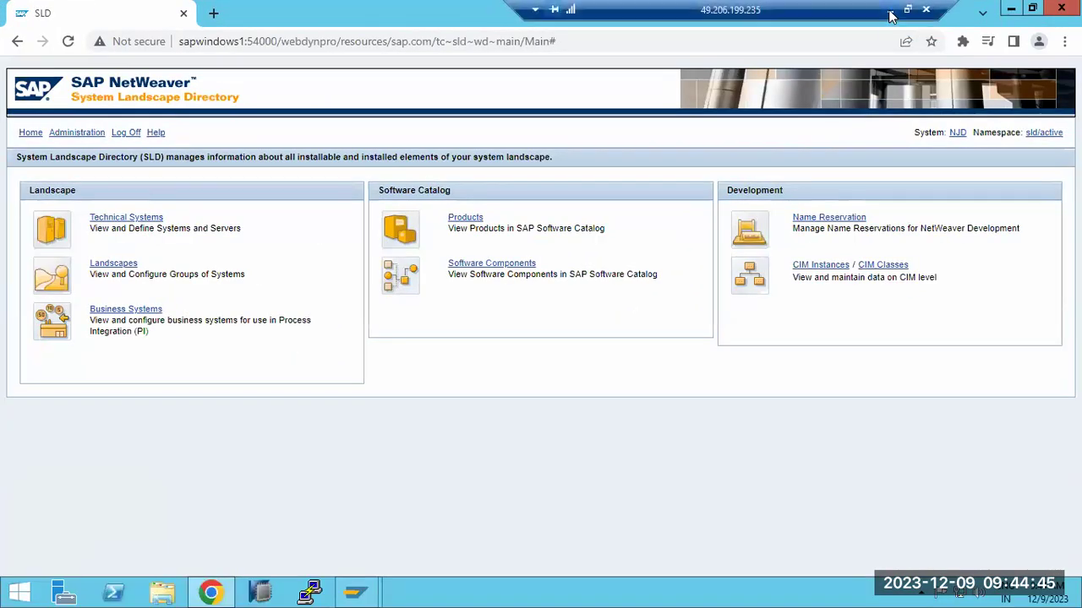
left_click(890, 11)
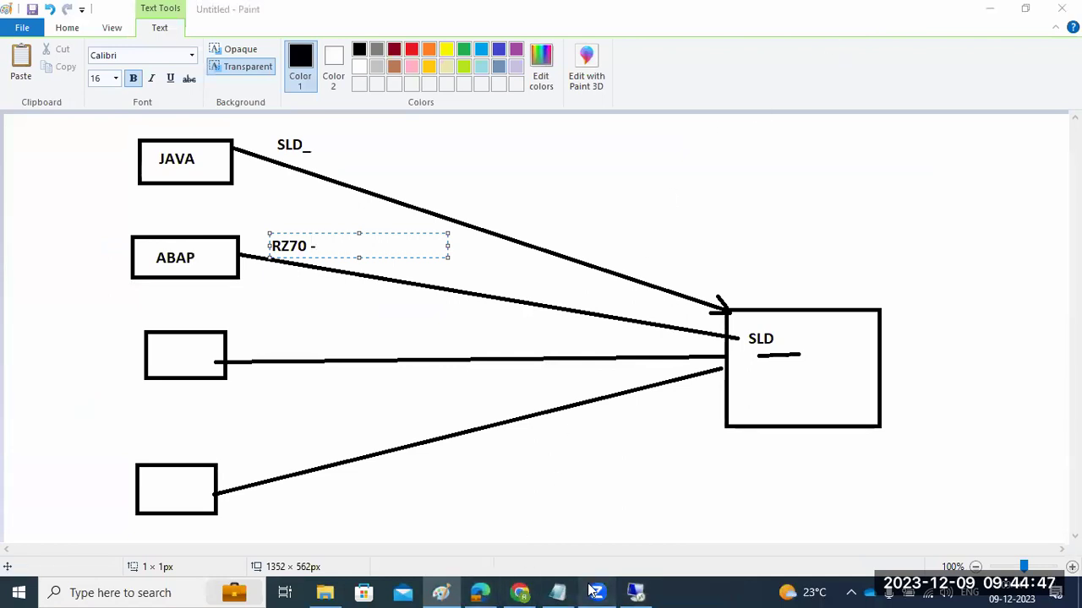